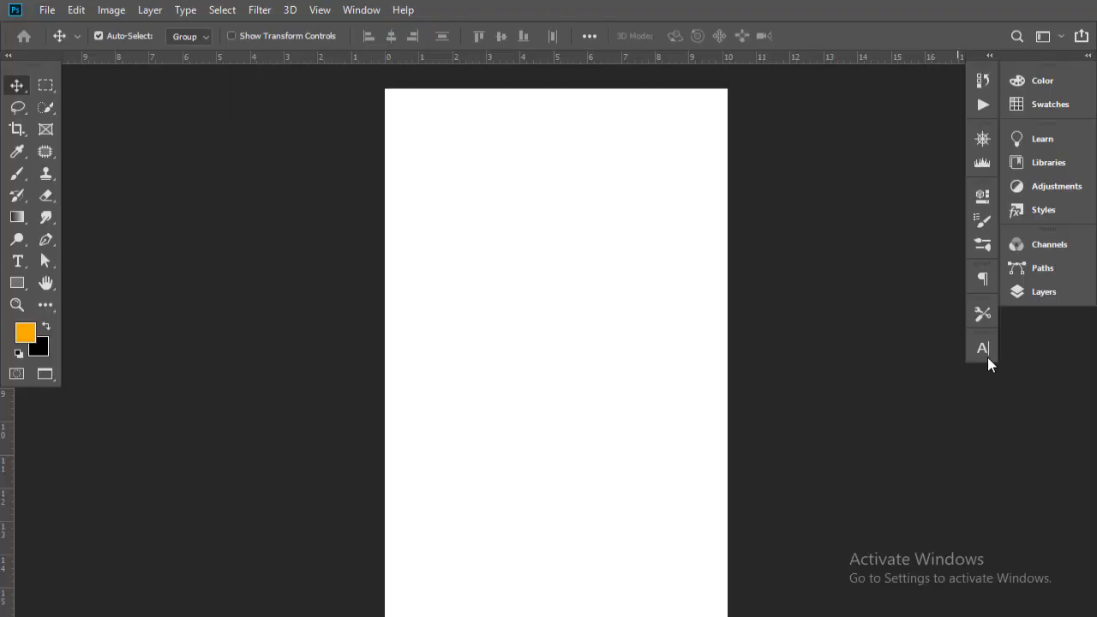
Dock the Layers panel and unlock the Background layer.
click(1016, 292)
drag(919, 241, 1043, 359)
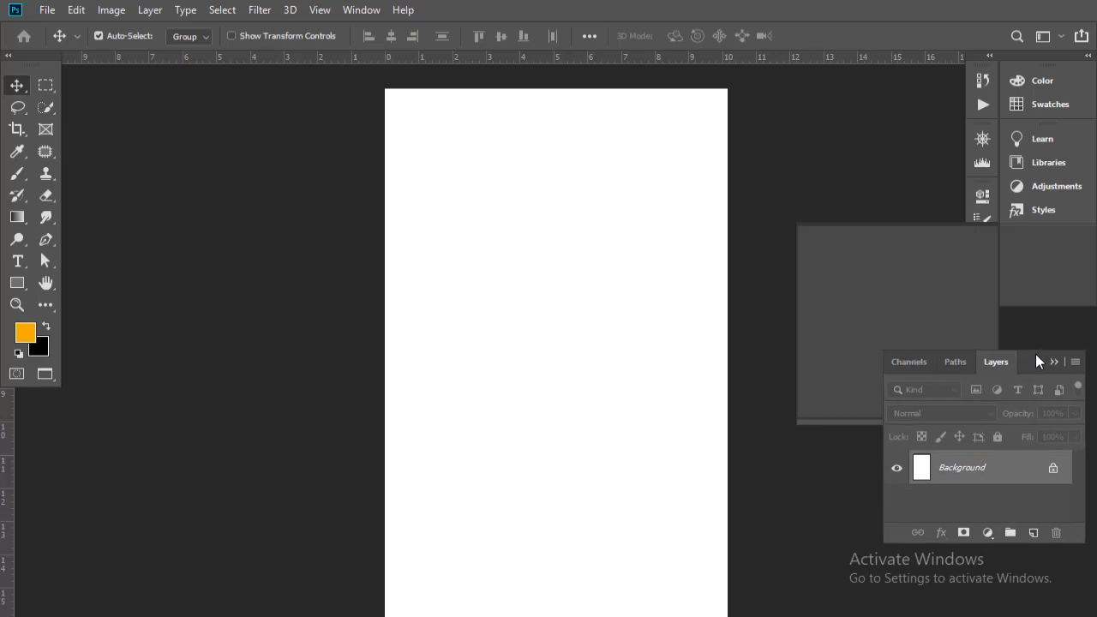
click(1064, 468)
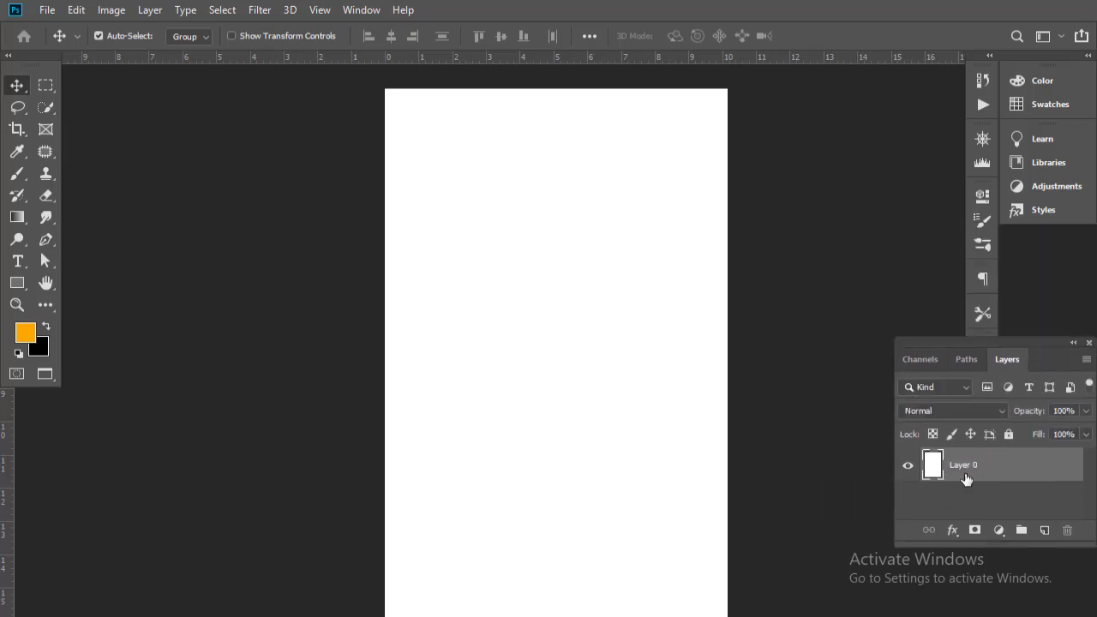
Set the foreground colour to #222222 and fill the canvas with the Paint Bucket.
click(25, 333)
text(222222)
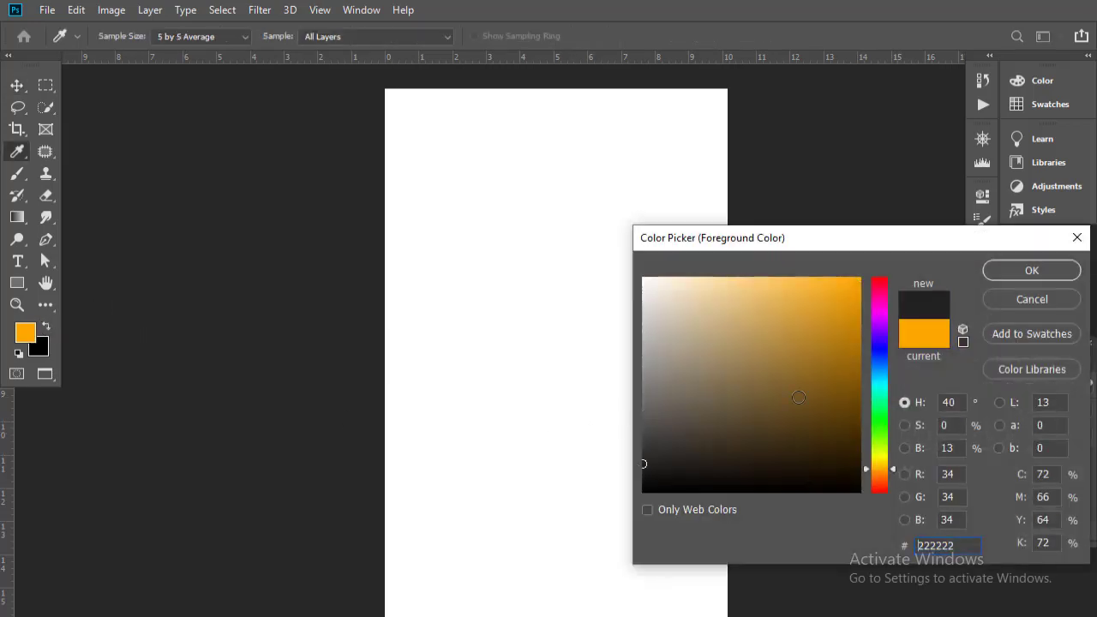
key(Return)
right_click(20, 223)
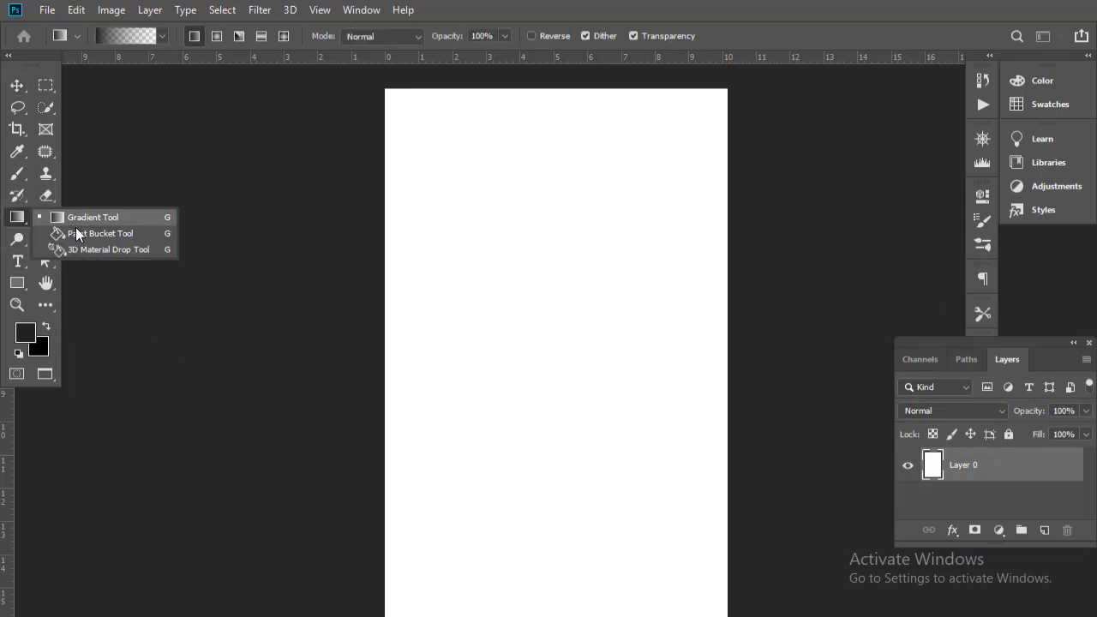
click(77, 232)
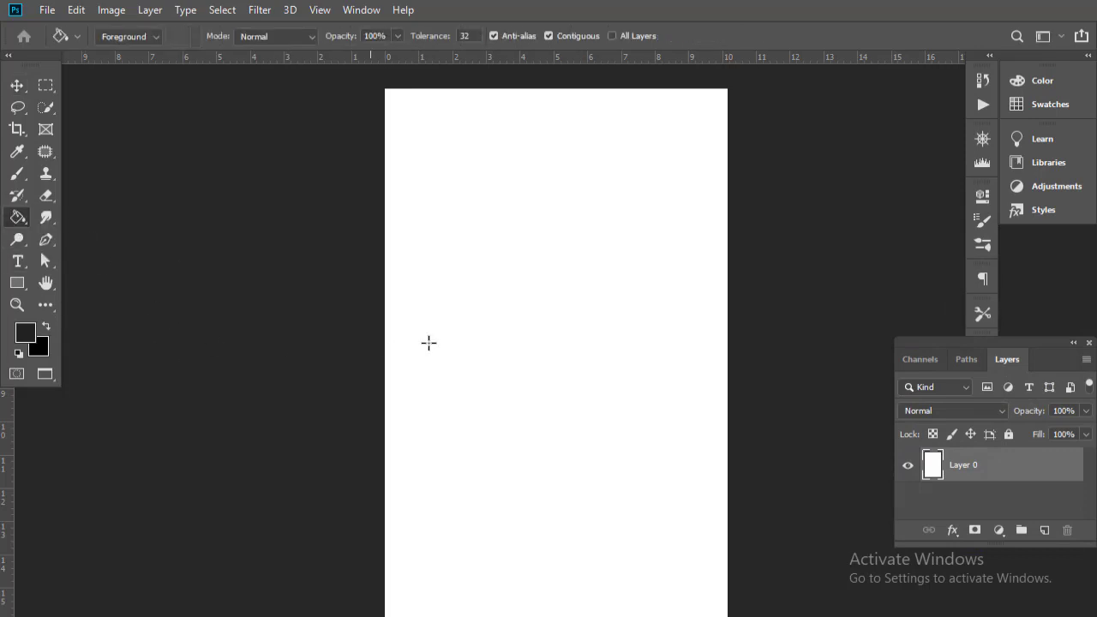
click(519, 348)
Confirm the foreground stays dark grey and return to the Move tool.
click(21, 338)
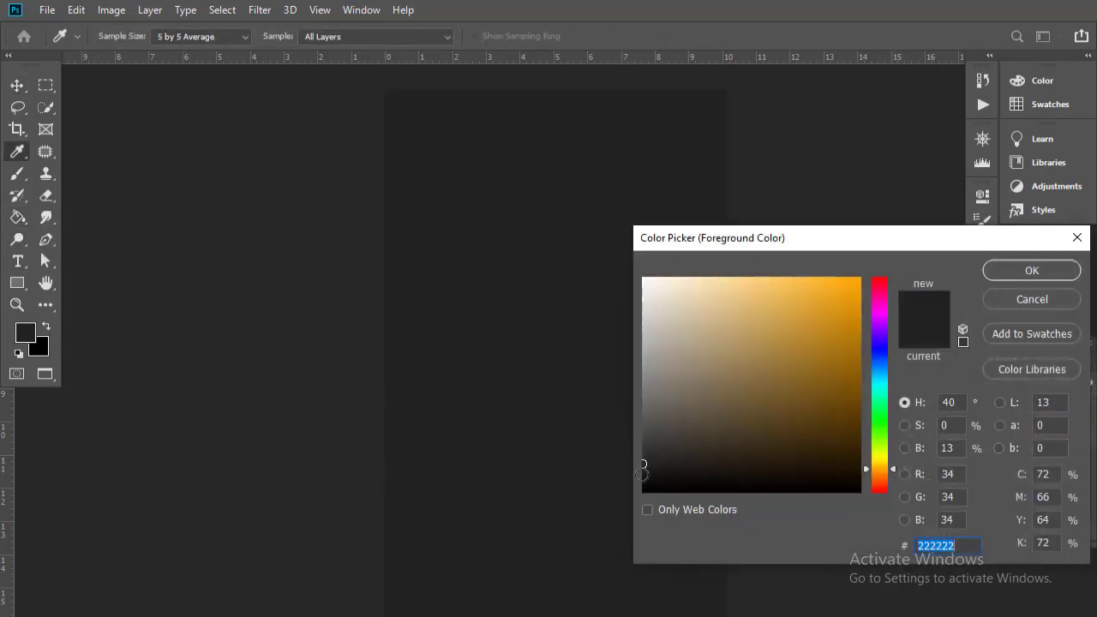
click(643, 472)
click(1063, 270)
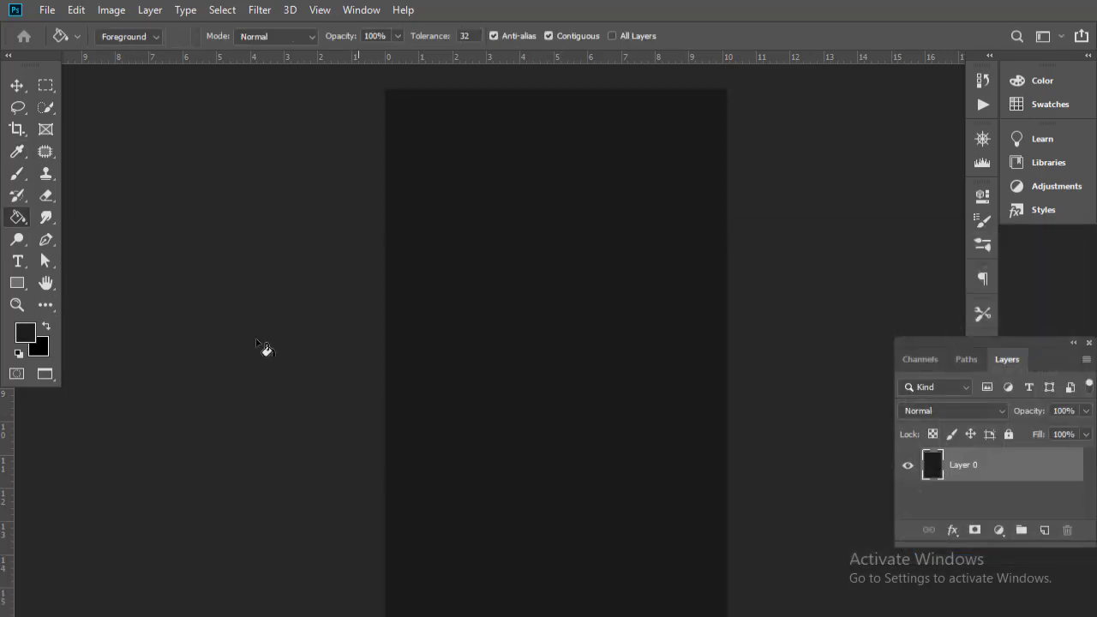
click(14, 89)
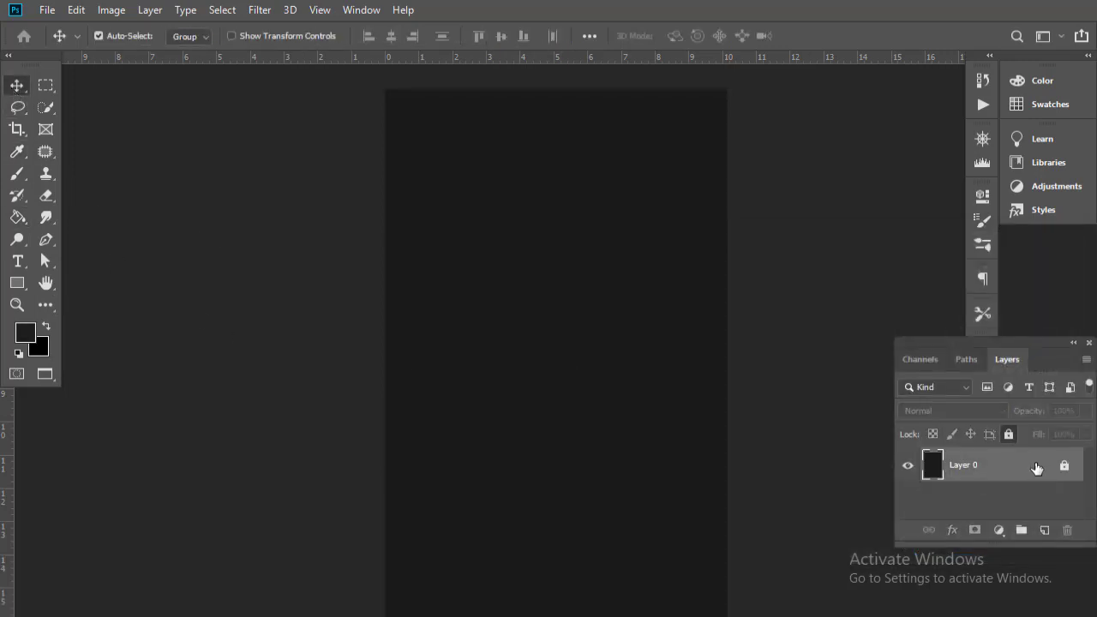
click(47, 10)
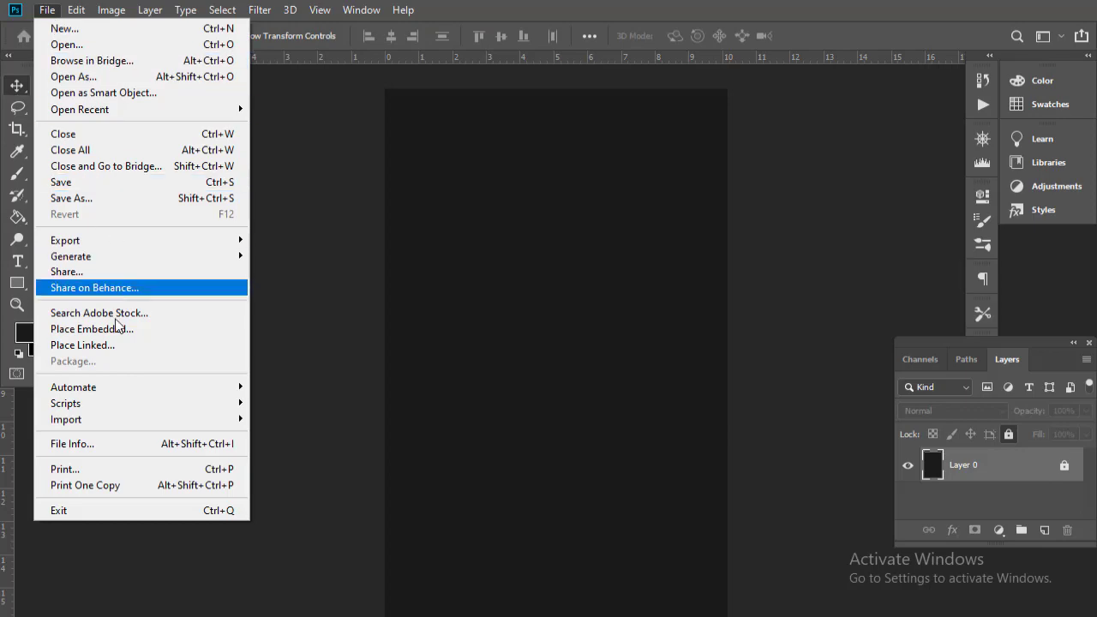
Place apocalypse-2459465_1920 from Downloads as an embedded image.
click(214, 330)
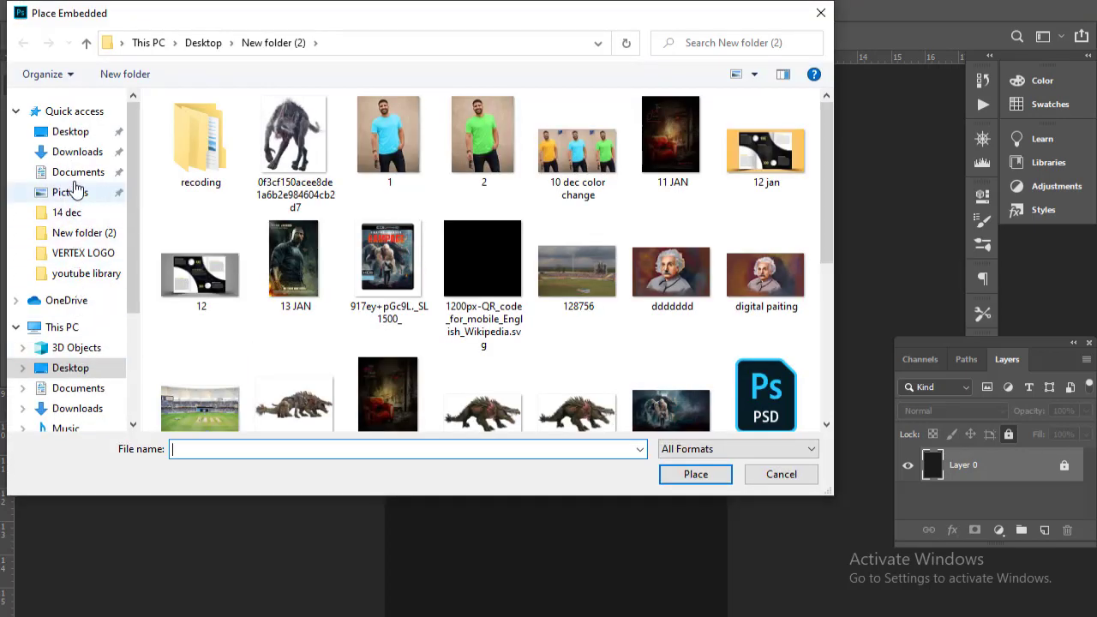
click(77, 152)
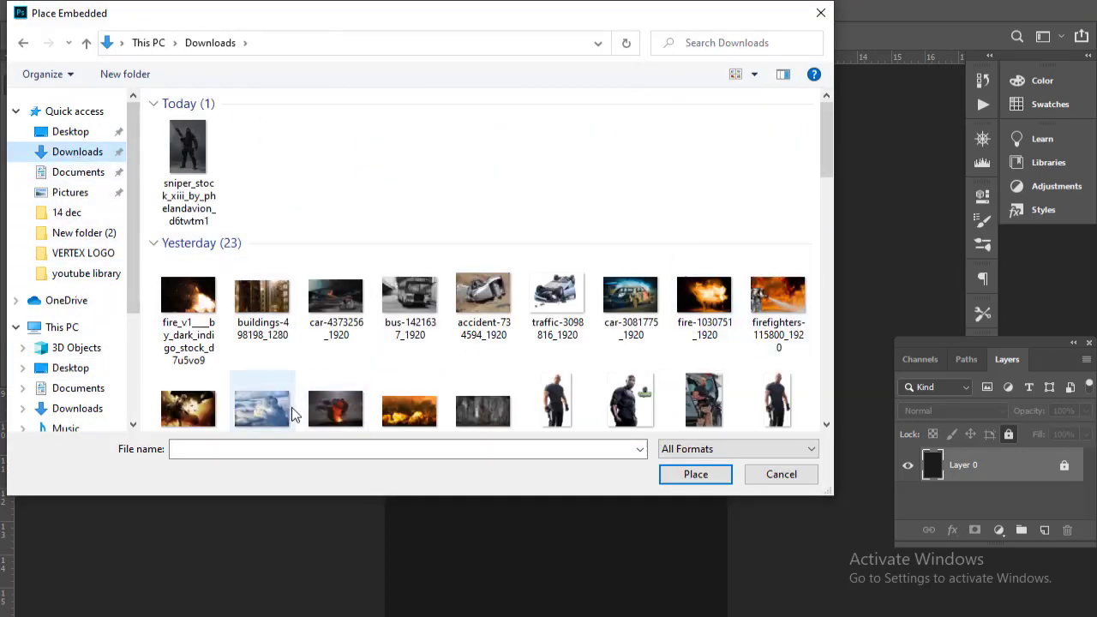
scroll(482, 403, down, 1)
click(482, 343)
key(Return)
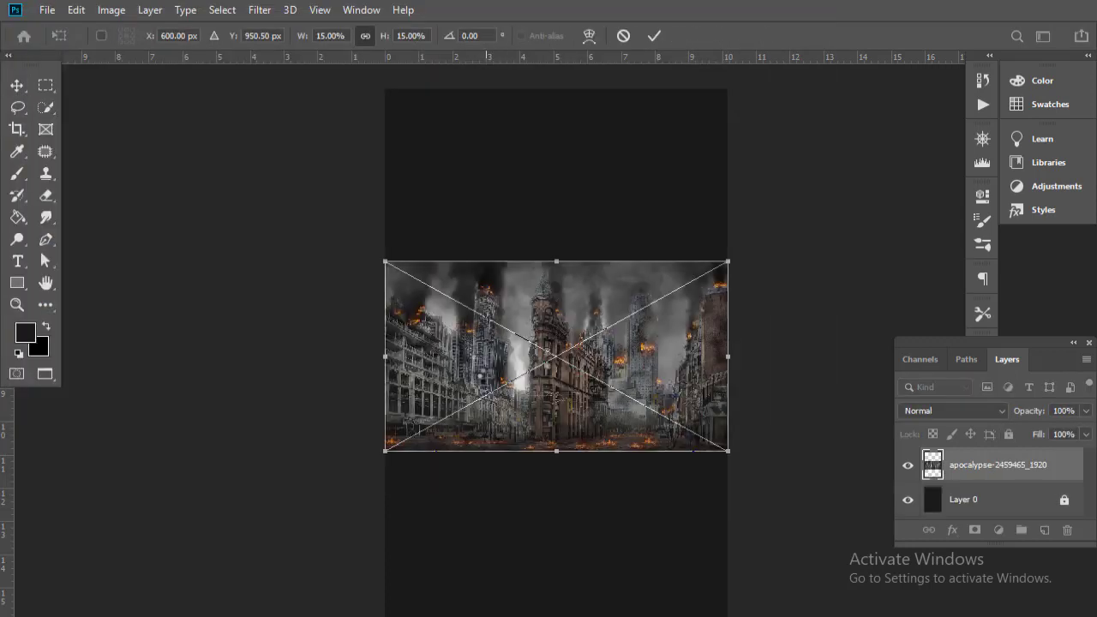
Scale the city image to about 36.69% and centre it to cover the canvas.
mouse_move(385, 261)
mouse_down()
mouse_move(296, 228)
mouse_move(215, 166)
mouse_up()
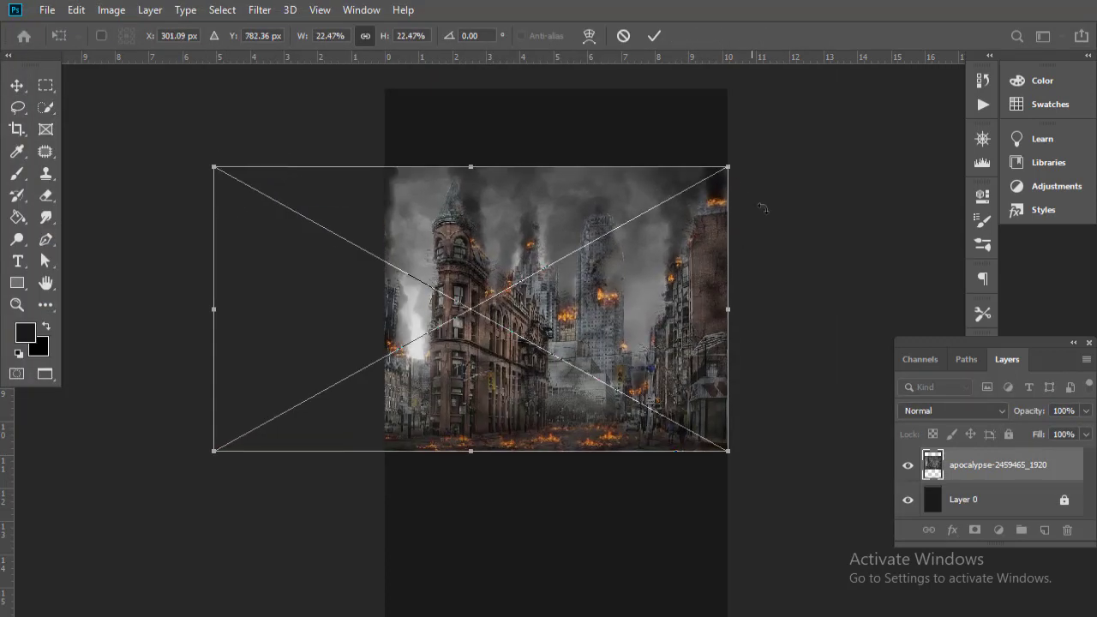
drag(728, 166, 836, 103)
mouse_move(734, 247)
mouse_down()
mouse_move(705, 255)
mouse_move(738, 254)
mouse_move(759, 232)
mouse_up()
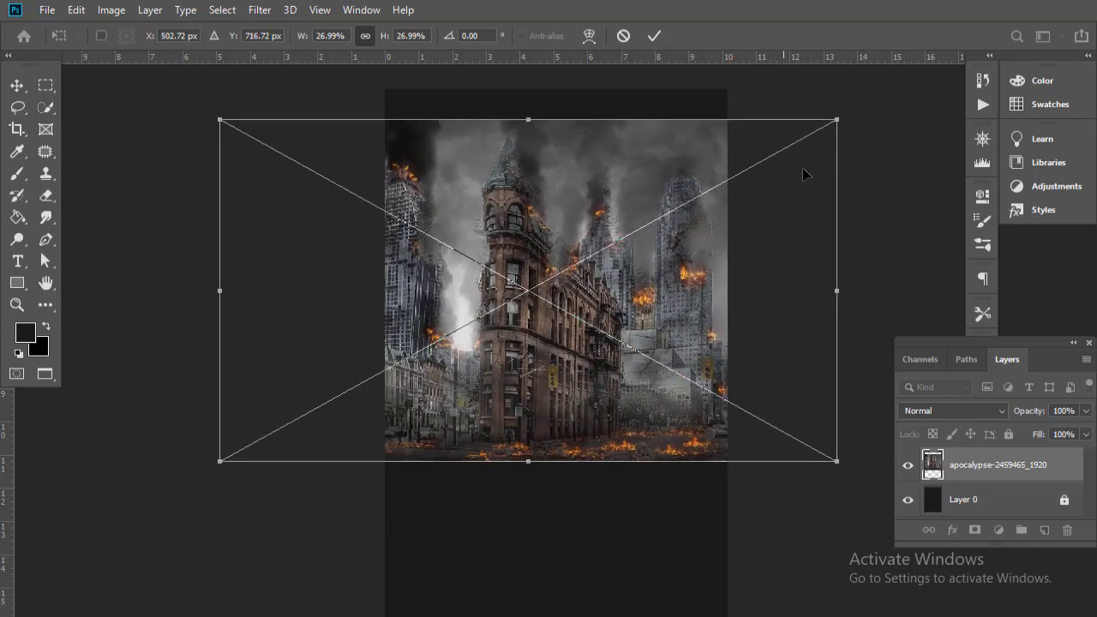
drag(836, 115, 890, 92)
drag(220, 464, 86, 534)
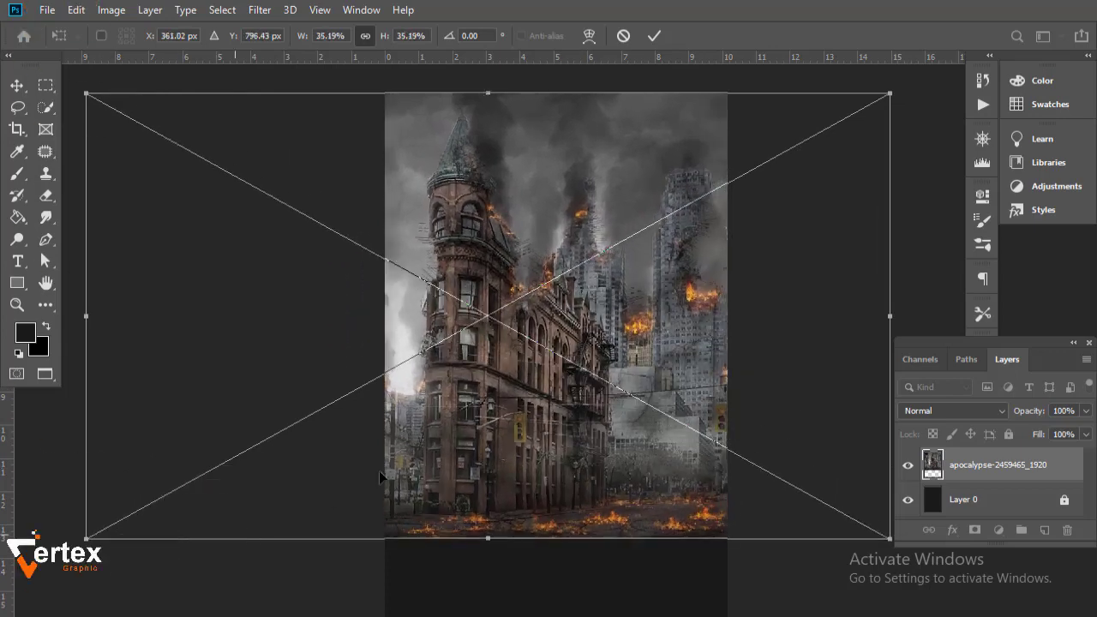
mouse_move(372, 418)
mouse_down()
mouse_move(428, 434)
mouse_move(353, 435)
mouse_move(372, 435)
mouse_move(372, 421)
mouse_up()
drag(787, 537, 805, 556)
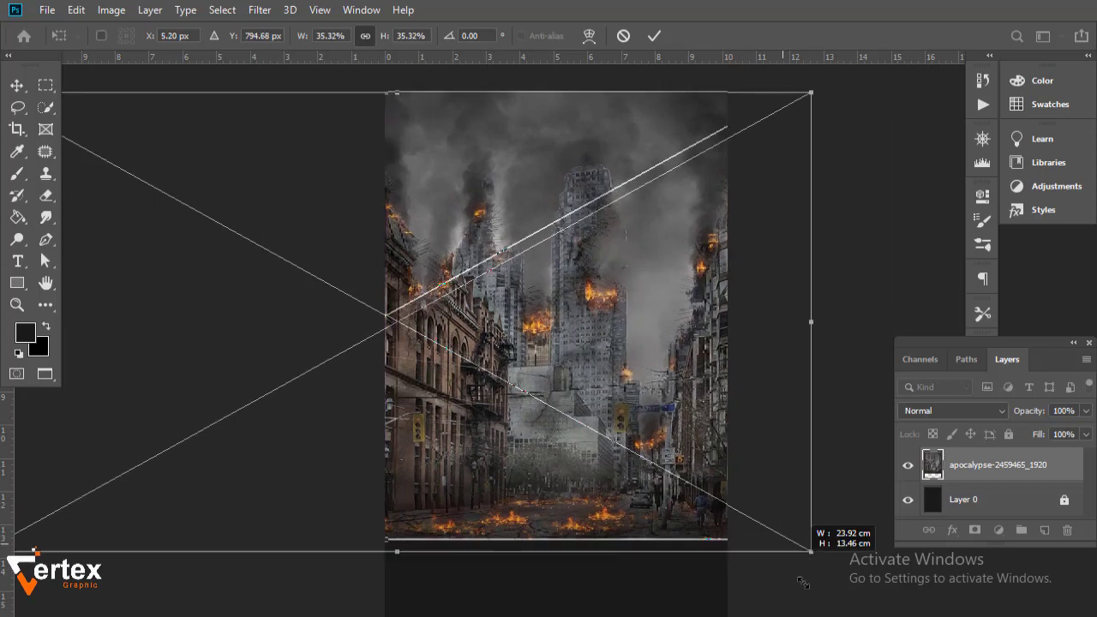
mouse_move(739, 473)
mouse_down()
mouse_move(728, 470)
mouse_move(741, 469)
mouse_up()
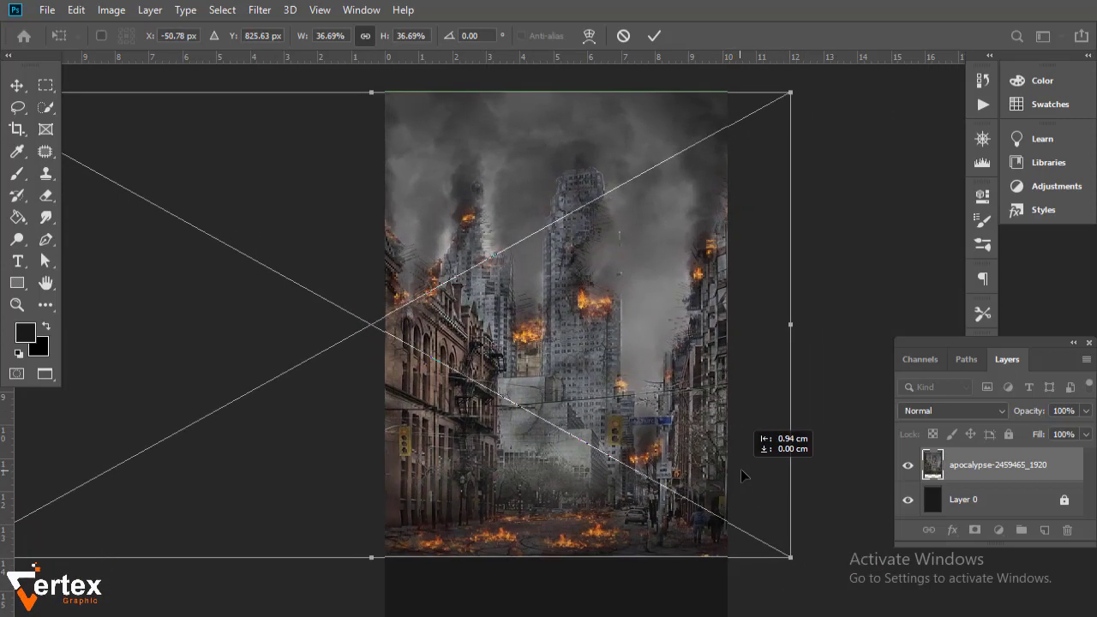
key(Return)
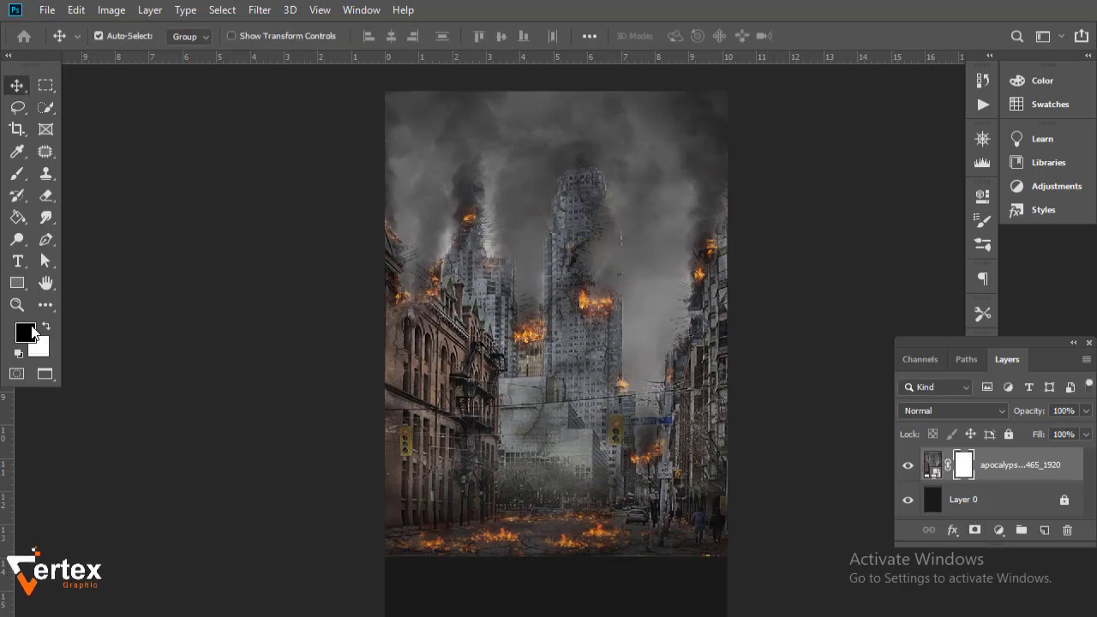
Draw a gradient on the city layer's mask so its bottom fades to dark.
drag(17, 217, 73, 216)
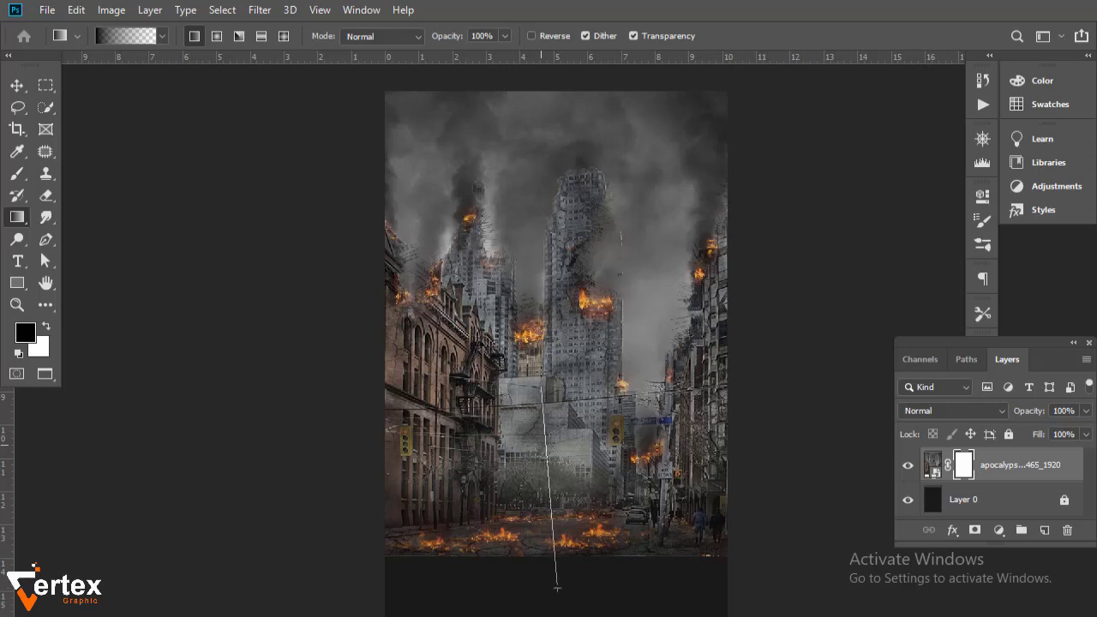
drag(557, 588, 557, 588)
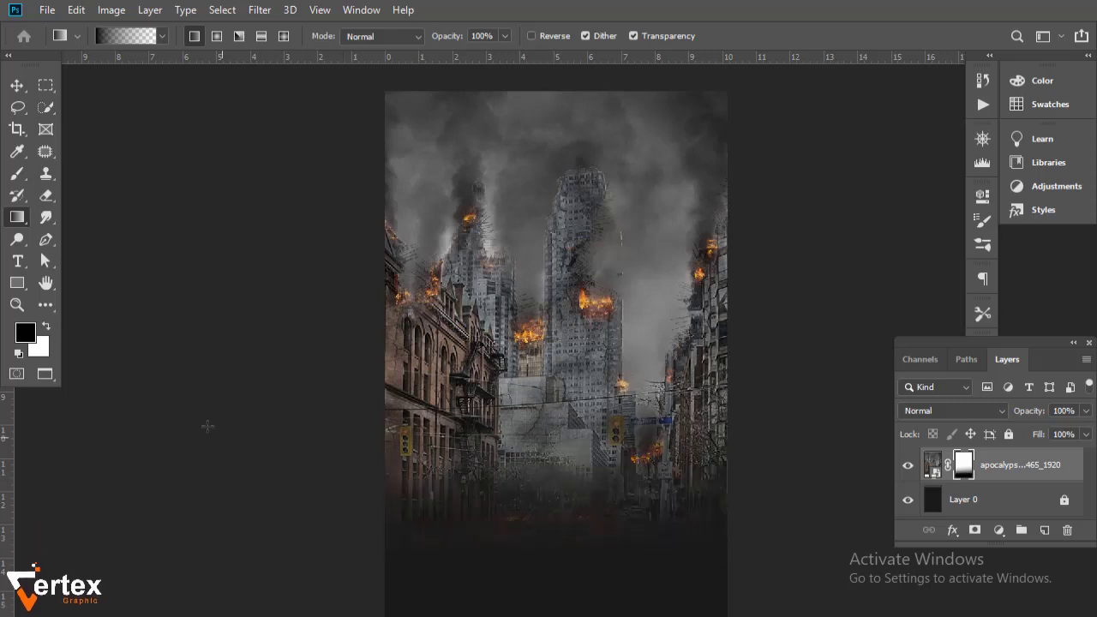
click(17, 85)
Try a white brush stroke on the mask, undo it, and select the city image thumbnail.
key(b)
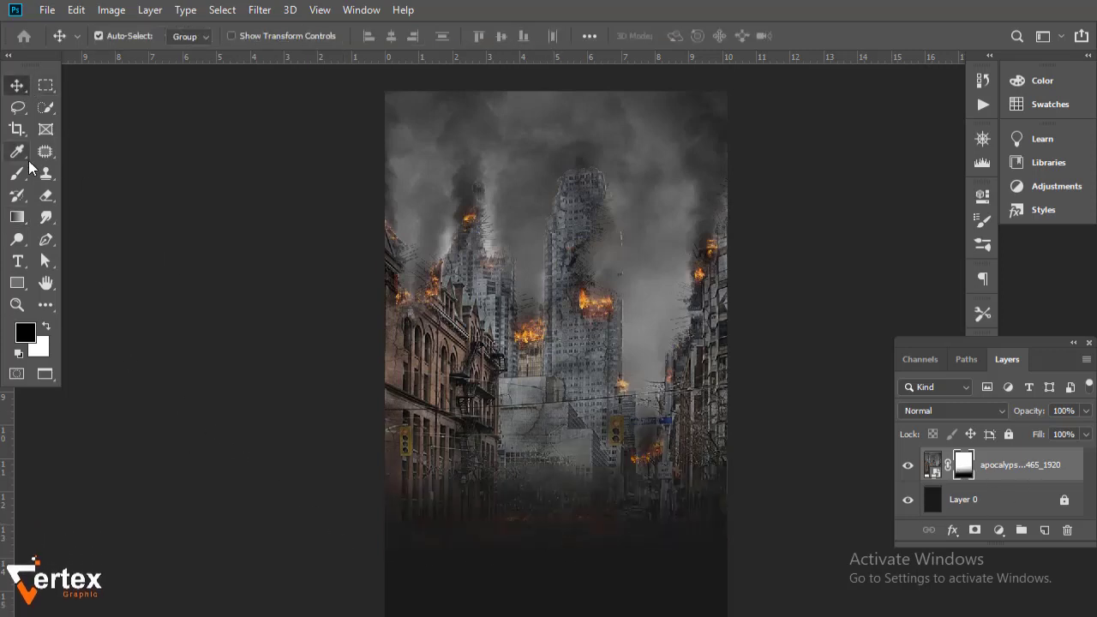
key(x)
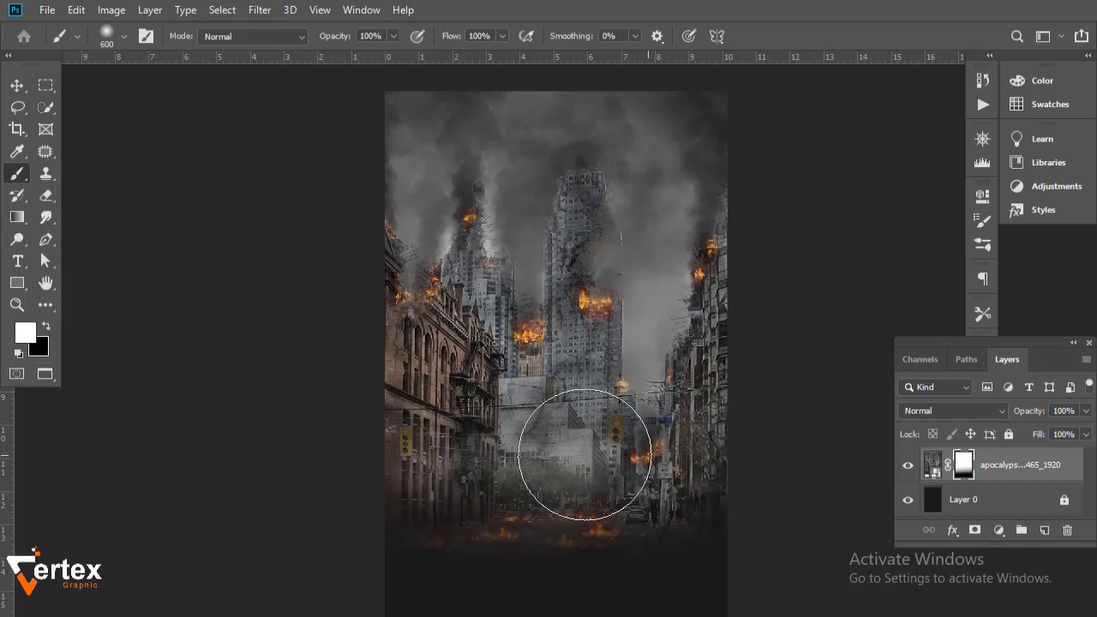
drag(583, 441, 441, 441)
key(ctrl+z)
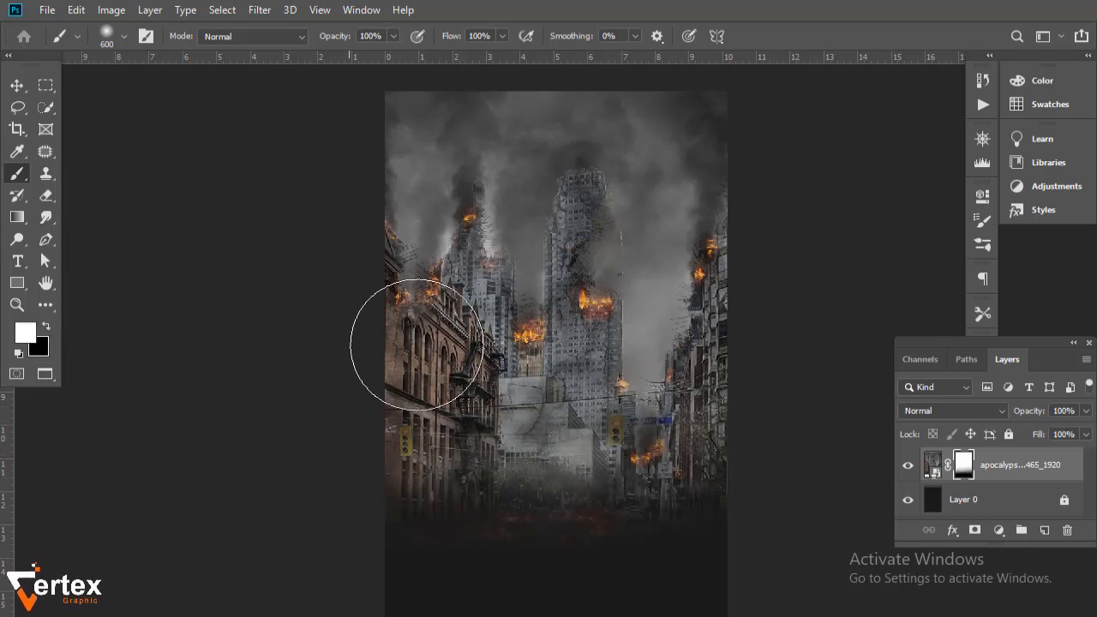
click(14, 87)
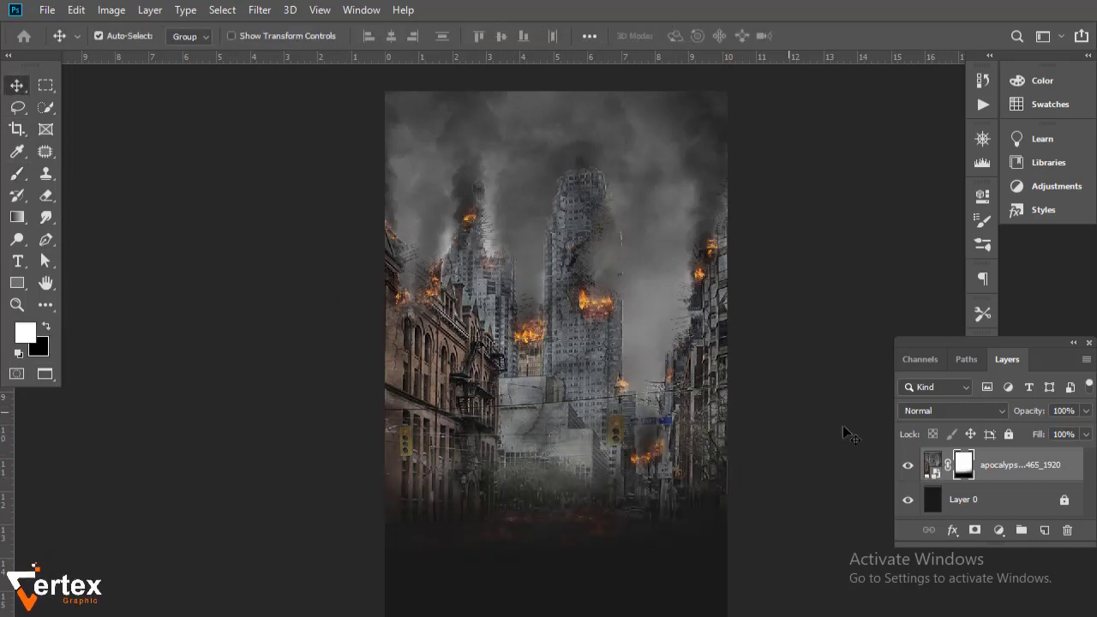
click(932, 465)
click(260, 9)
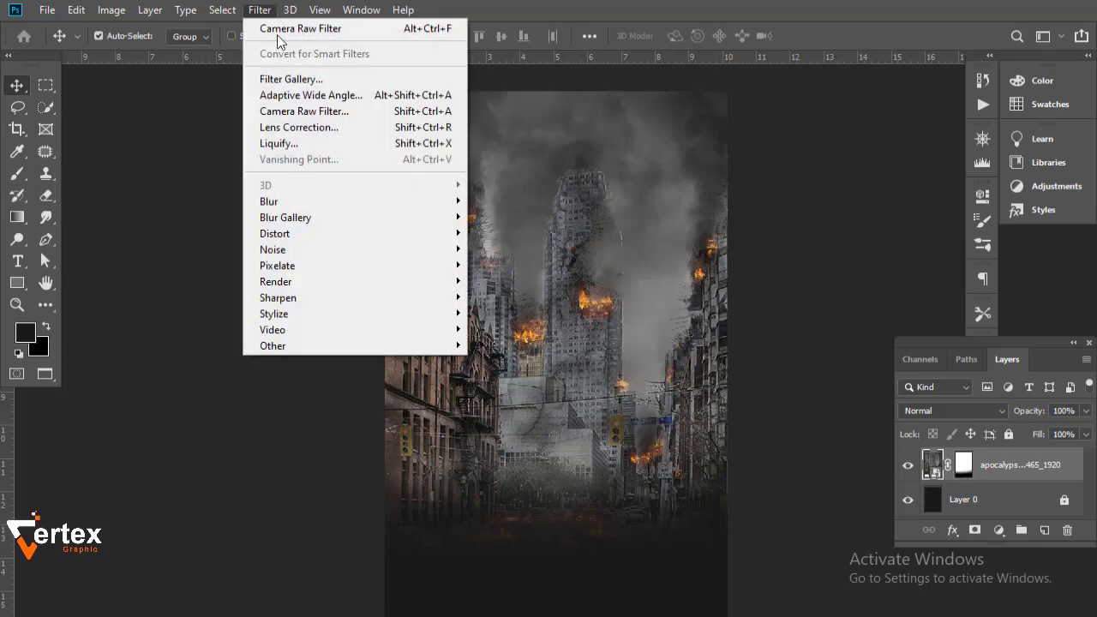
Grade the city in Camera Raw: Exposure -0.95, Contrast +21, Highlights -100, Shadows +38, Clarity +18.
click(283, 110)
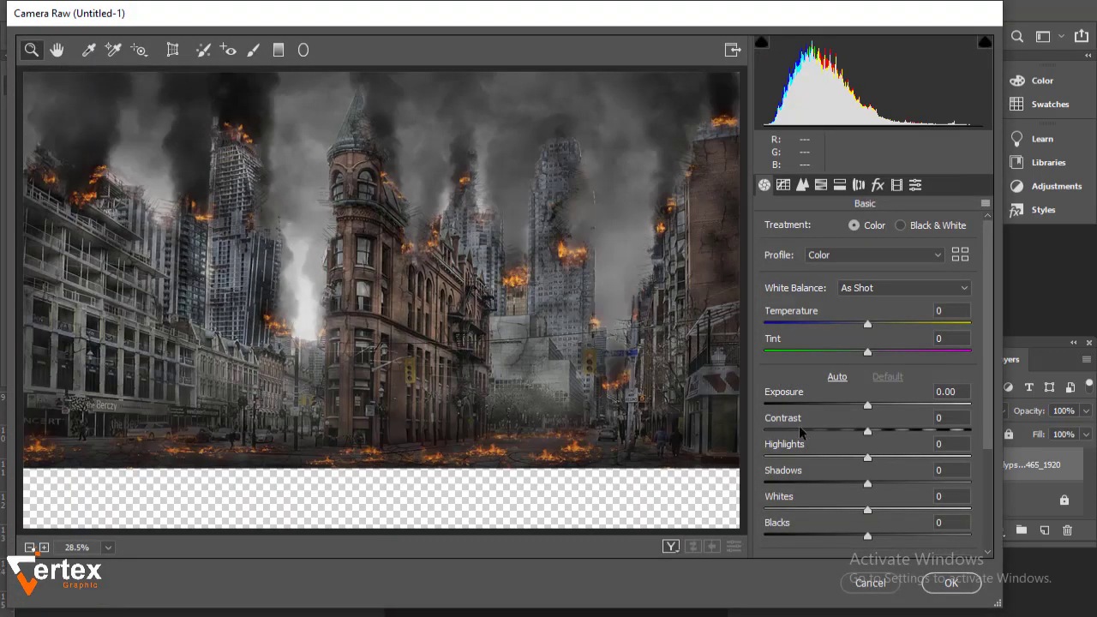
mouse_move(868, 406)
mouse_down()
mouse_move(850, 406)
mouse_move(894, 434)
mouse_move(722, 472)
mouse_up()
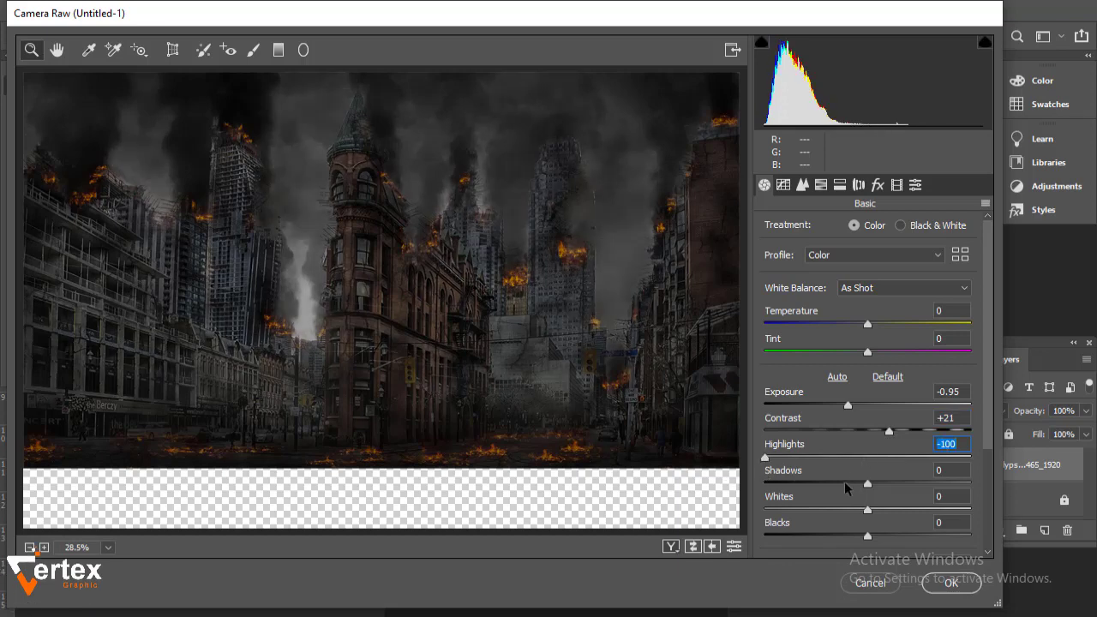
mouse_move(883, 488)
mouse_down()
mouse_move(907, 488)
mouse_move(896, 511)
mouse_up()
scroll(892, 516, down, 2)
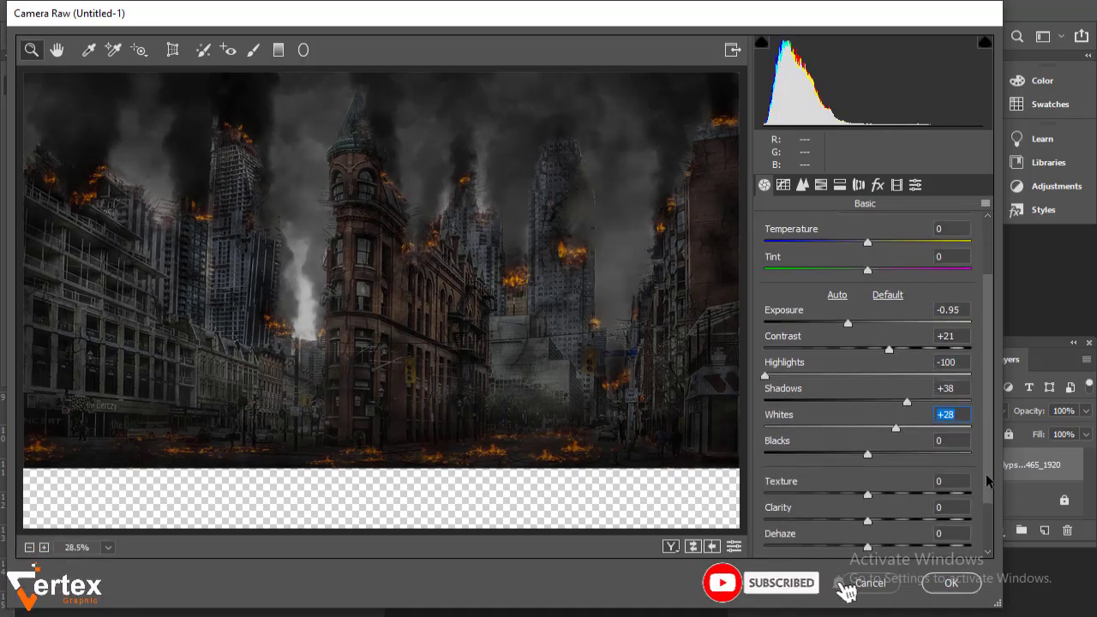
drag(868, 519, 887, 519)
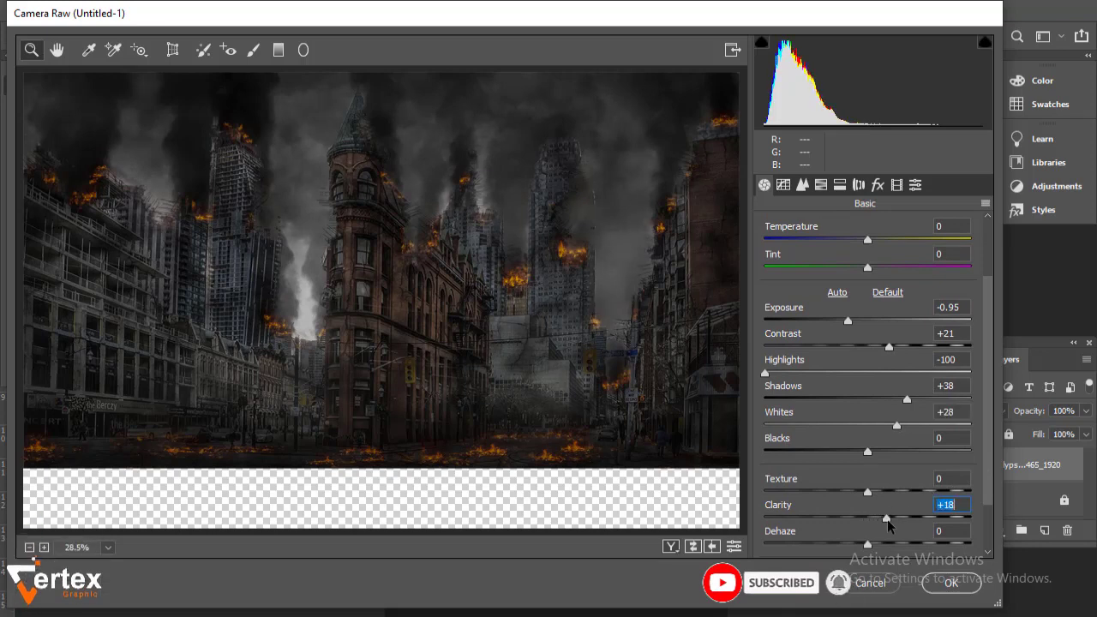
click(948, 583)
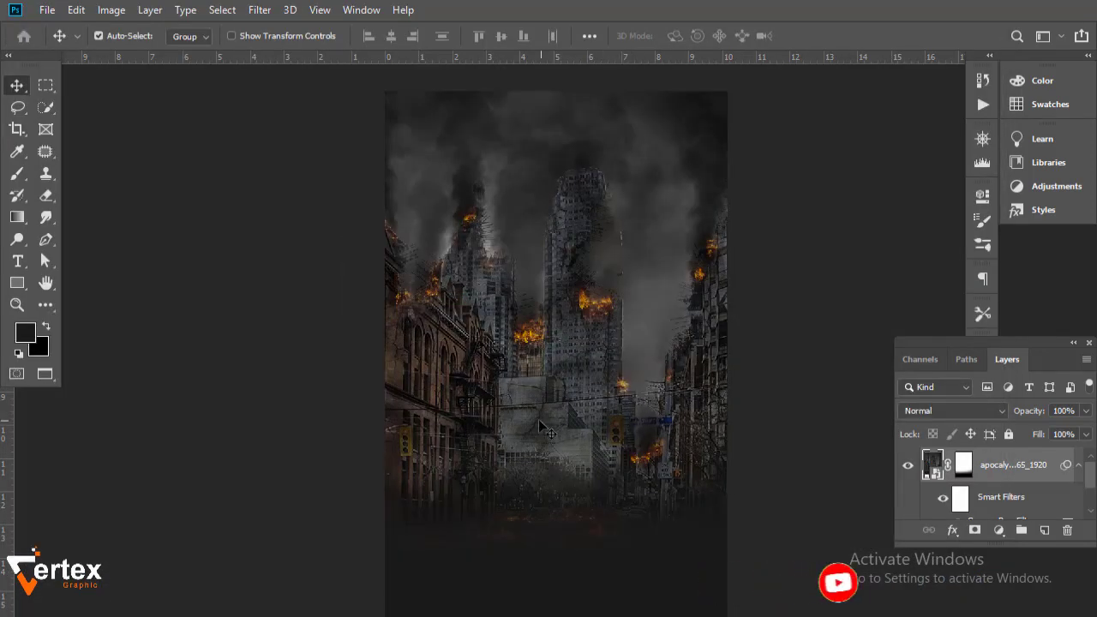
Add a Hue/Saturation adjustment over the city layer with Saturation +26.
click(1078, 465)
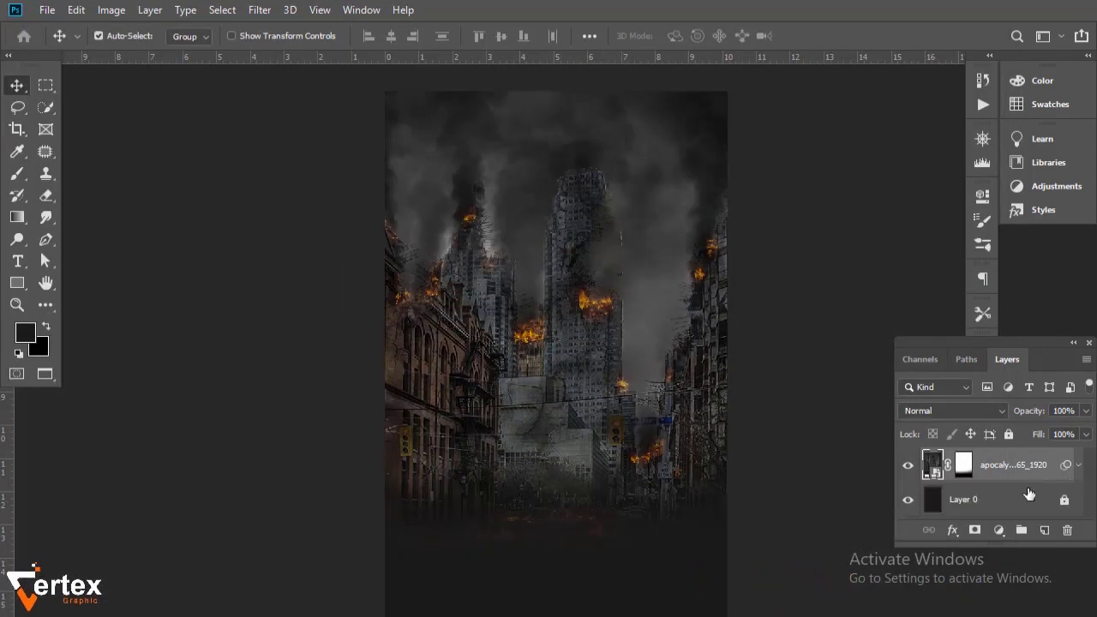
click(999, 530)
click(1024, 372)
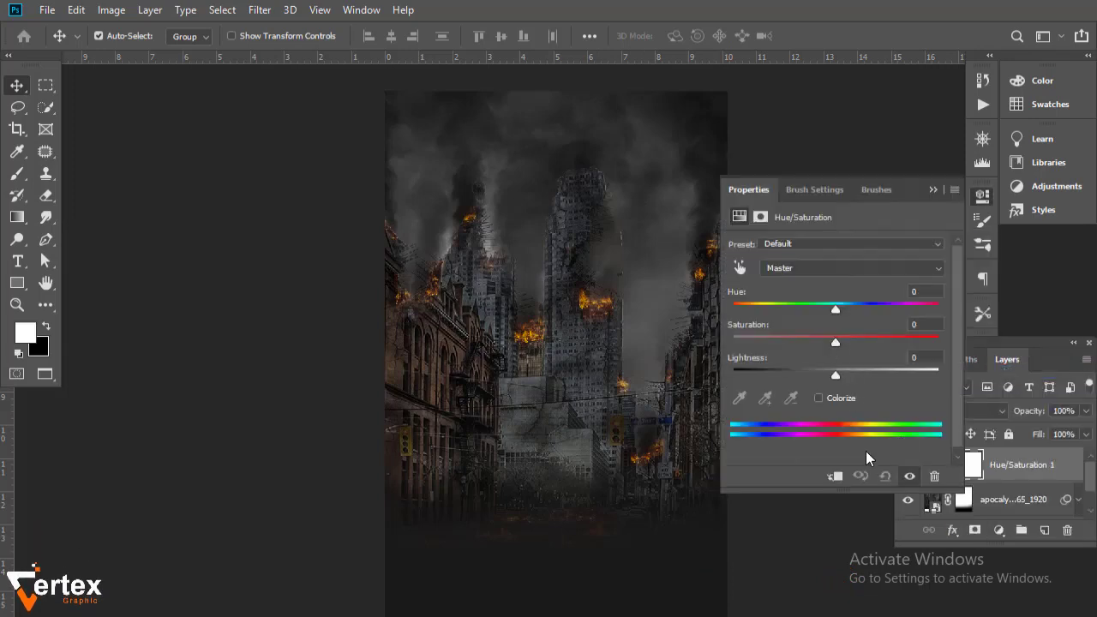
drag(836, 346, 787, 350)
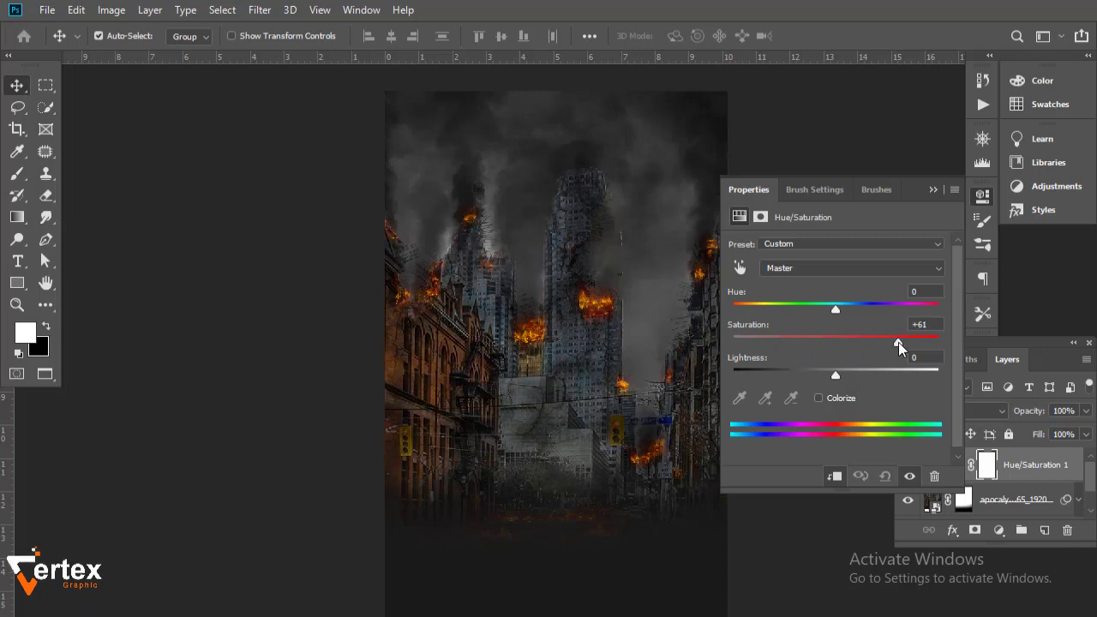
drag(900, 346, 836, 345)
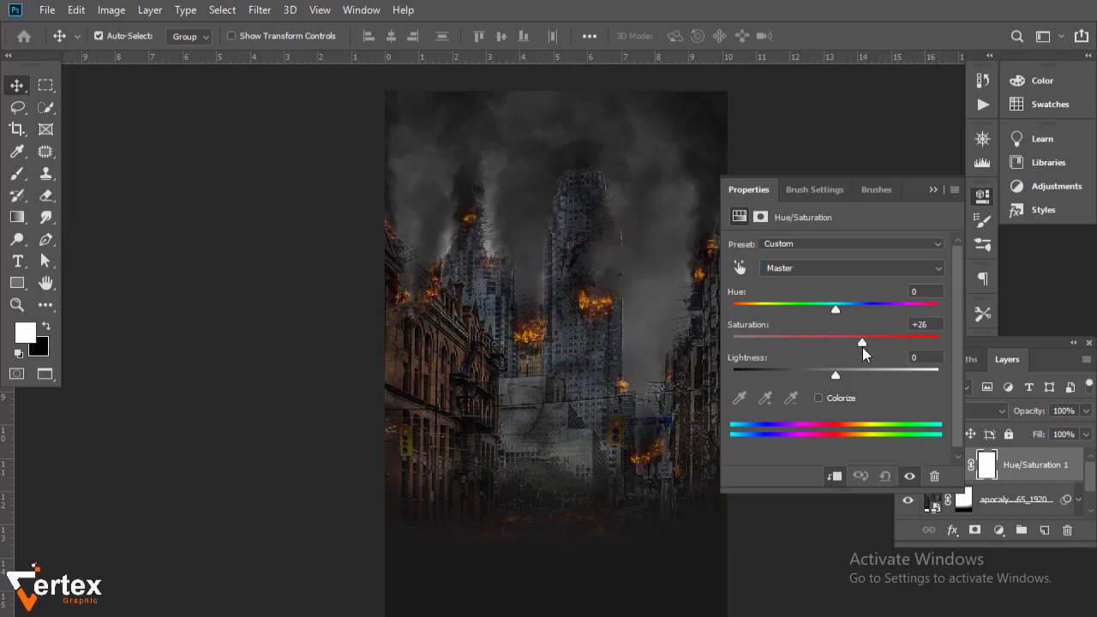
click(934, 190)
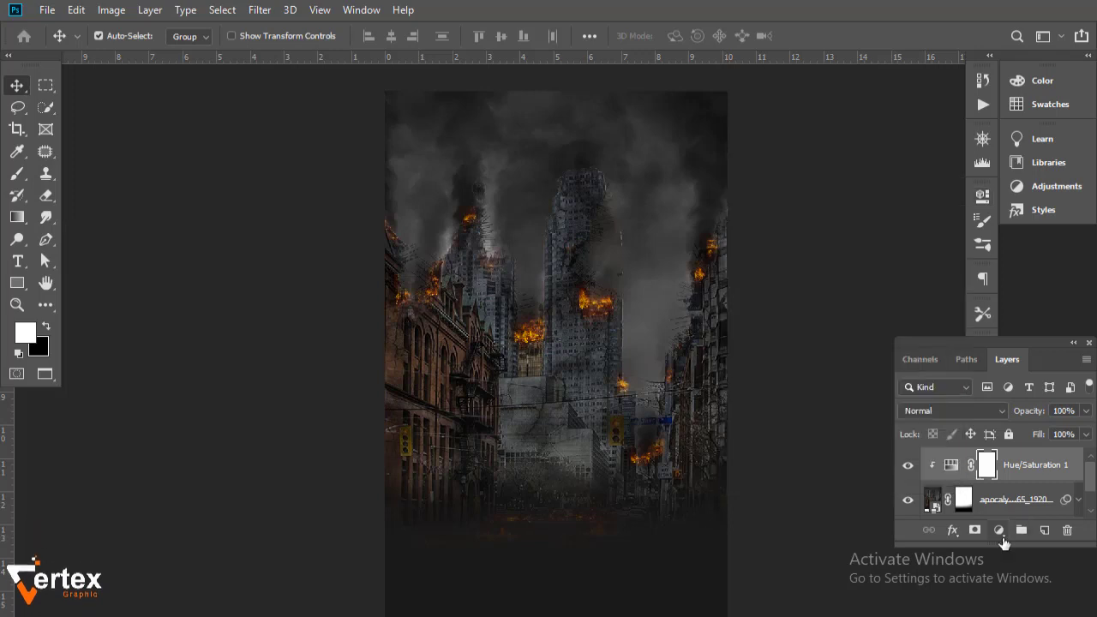
click(998, 530)
Add a Lightness -100 Hue/Saturation layer in Soft Light at 28%, then a new empty layer.
click(1025, 371)
drag(836, 374, 711, 377)
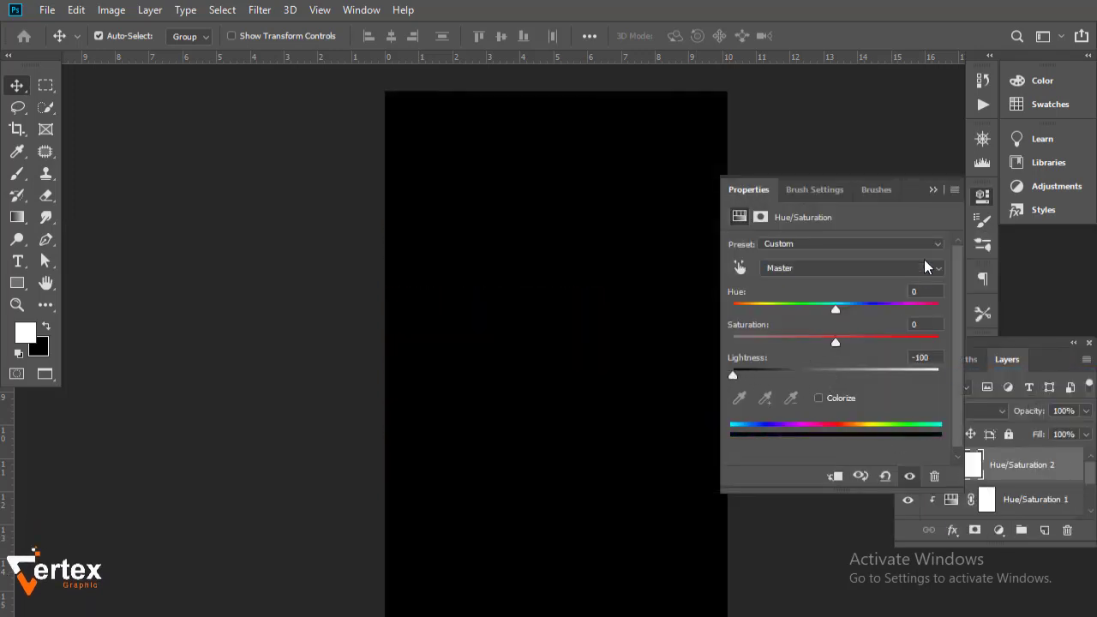
click(974, 388)
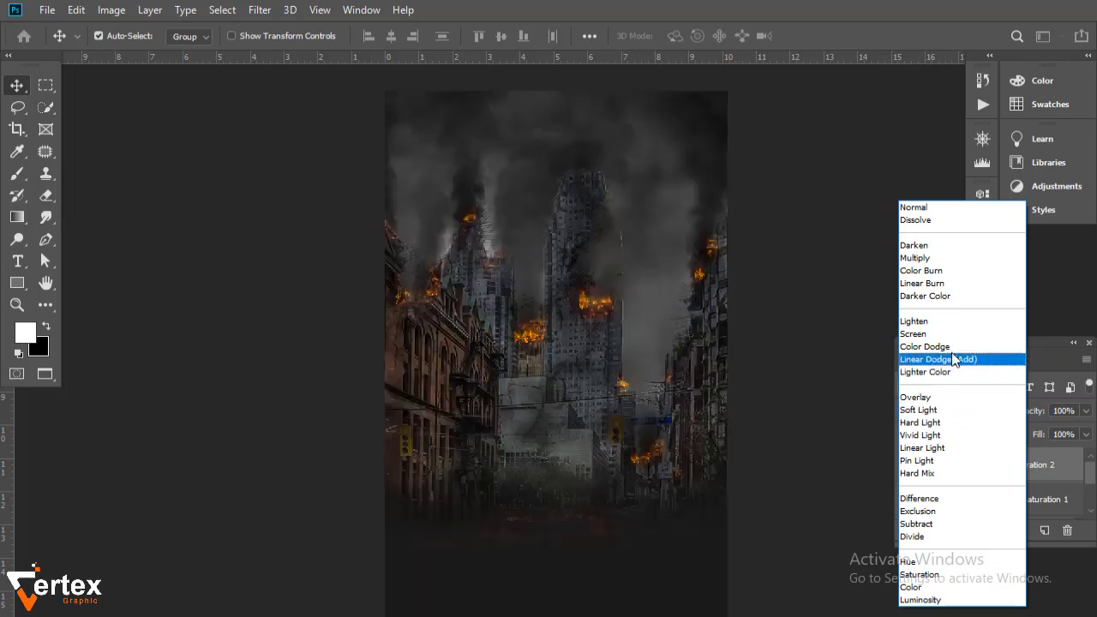
click(934, 410)
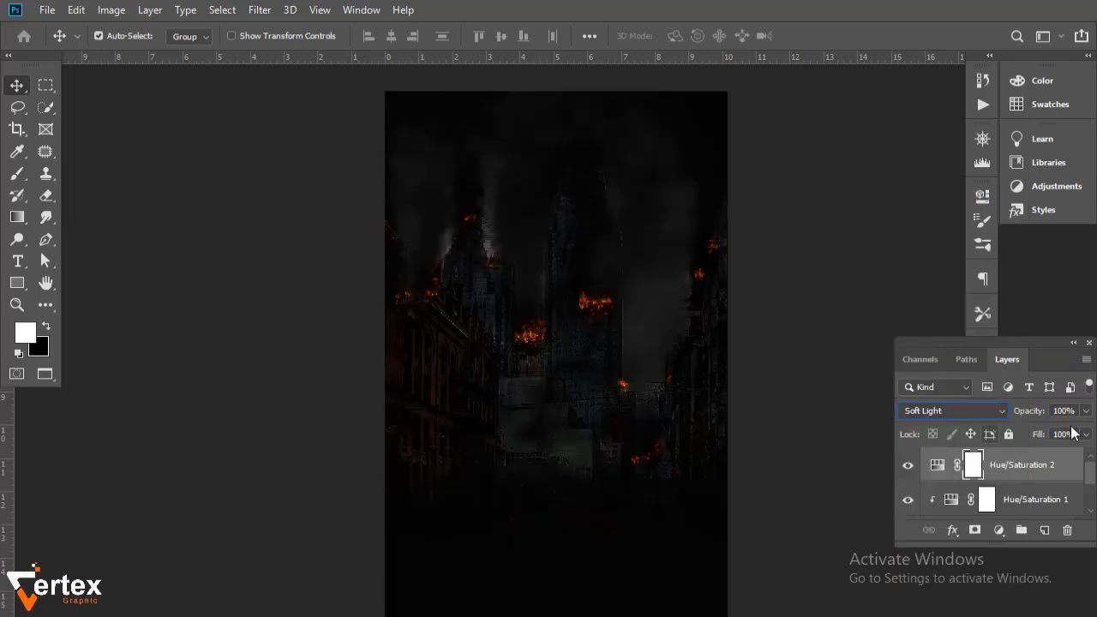
drag(1066, 435, 1028, 438)
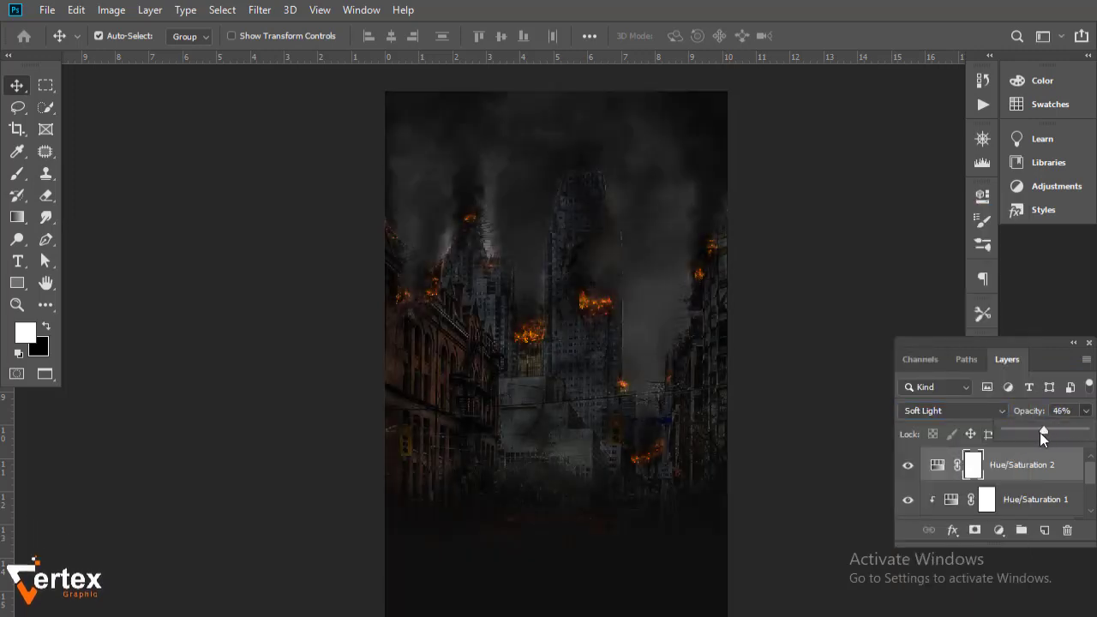
click(907, 467)
click(908, 466)
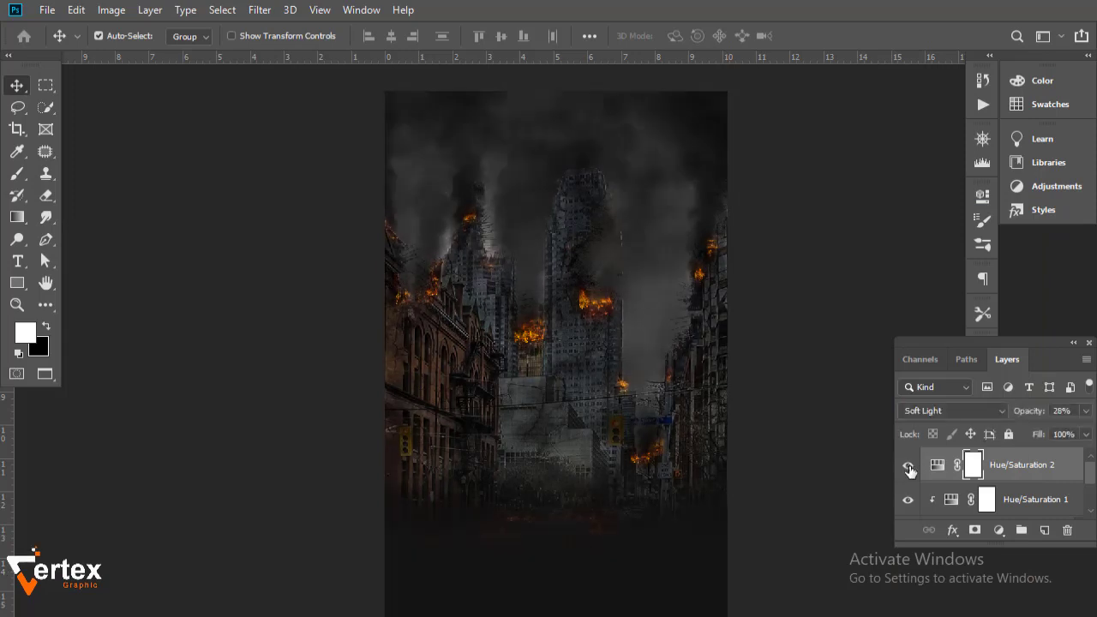
click(908, 466)
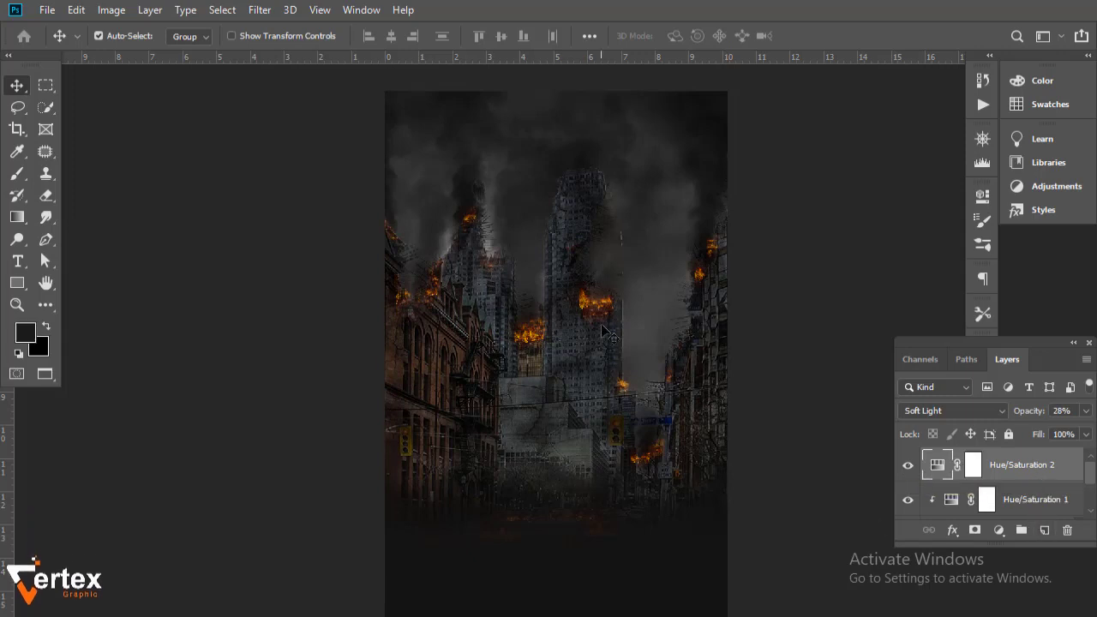
click(1044, 531)
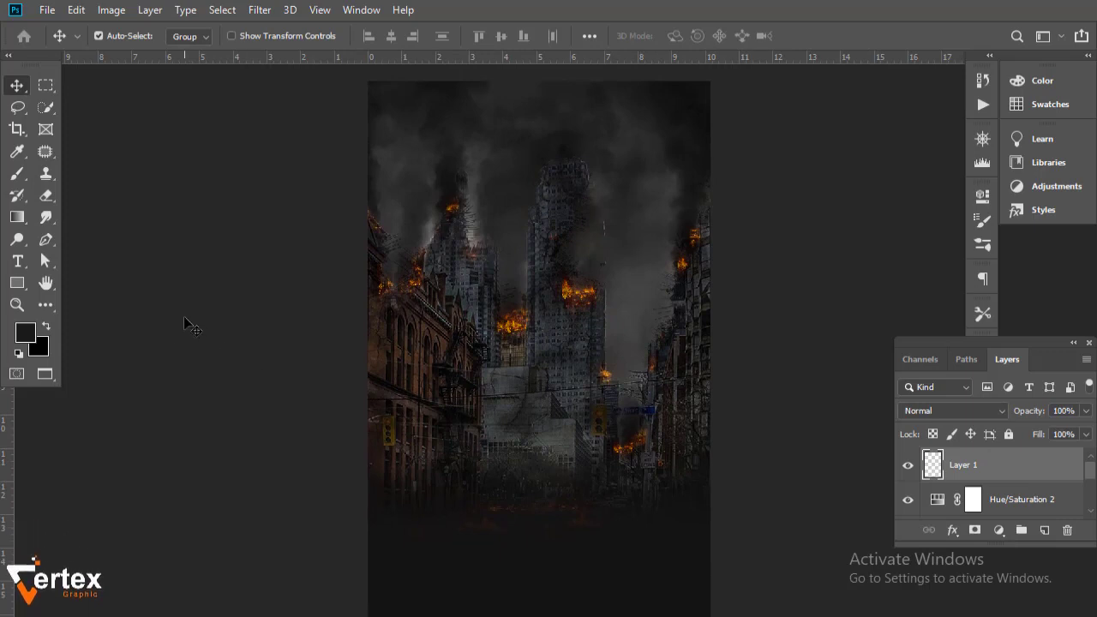
Place fire-1030751_1920 and move it to the lower-left of the street.
click(47, 10)
click(134, 324)
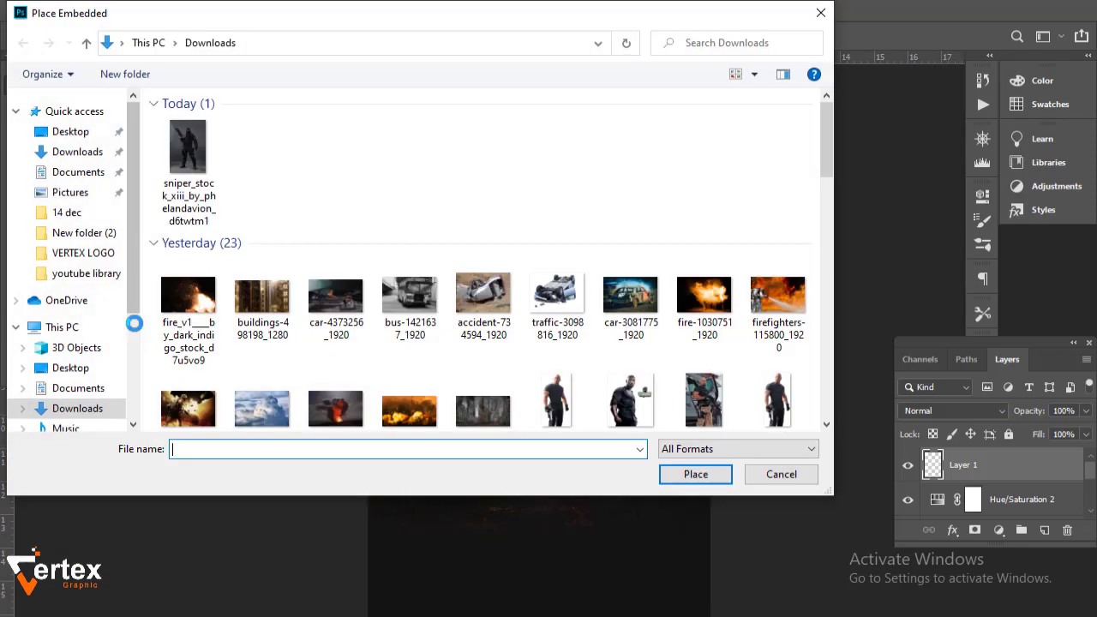
click(704, 295)
click(695, 474)
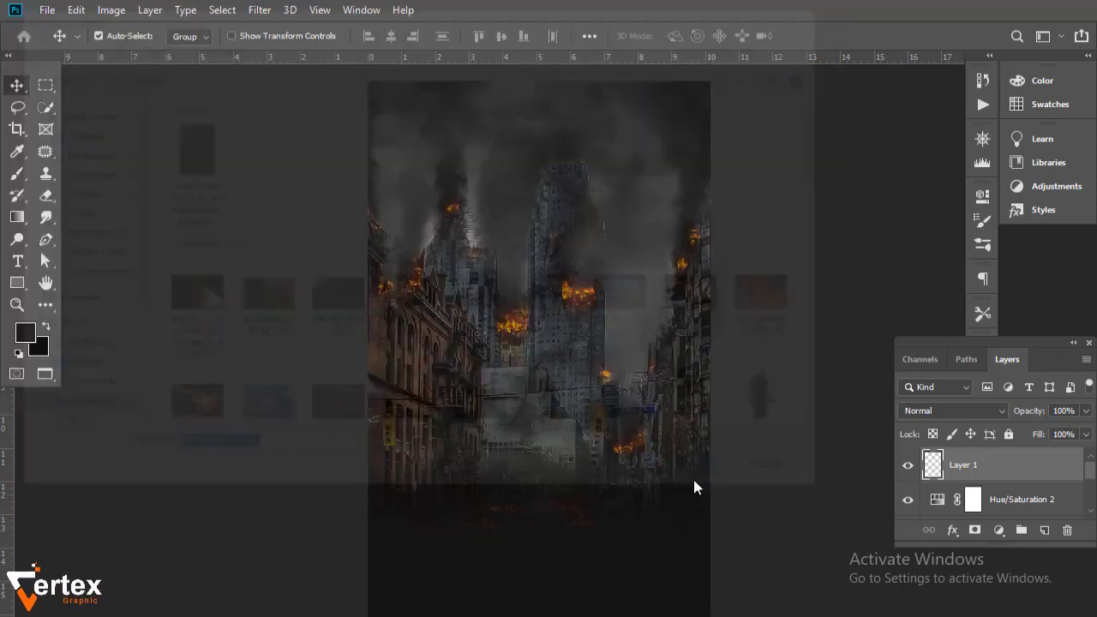
mouse_move(595, 372)
mouse_down()
mouse_move(486, 392)
mouse_move(483, 433)
mouse_up()
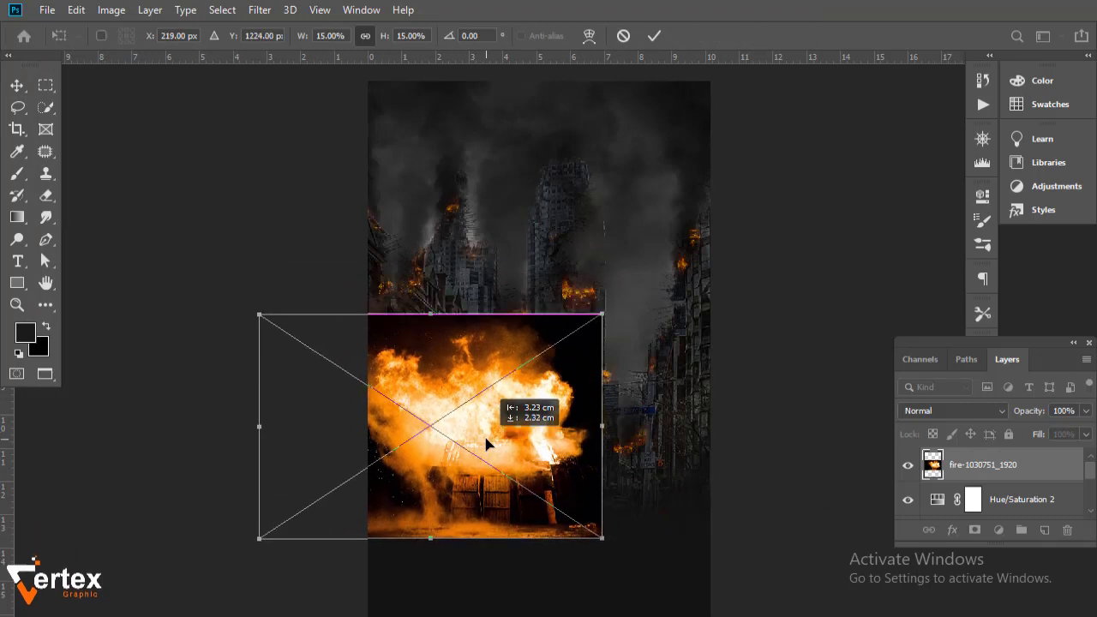
key(Return)
Blend the fire layer as Screen and mask out its bottom with black paint.
click(1003, 412)
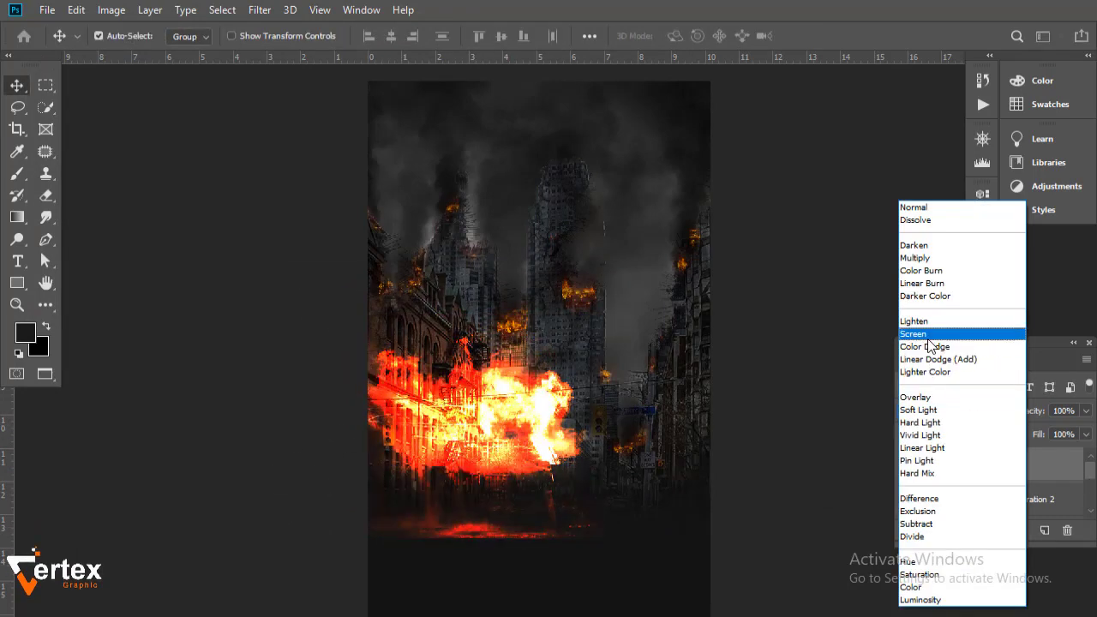
click(928, 341)
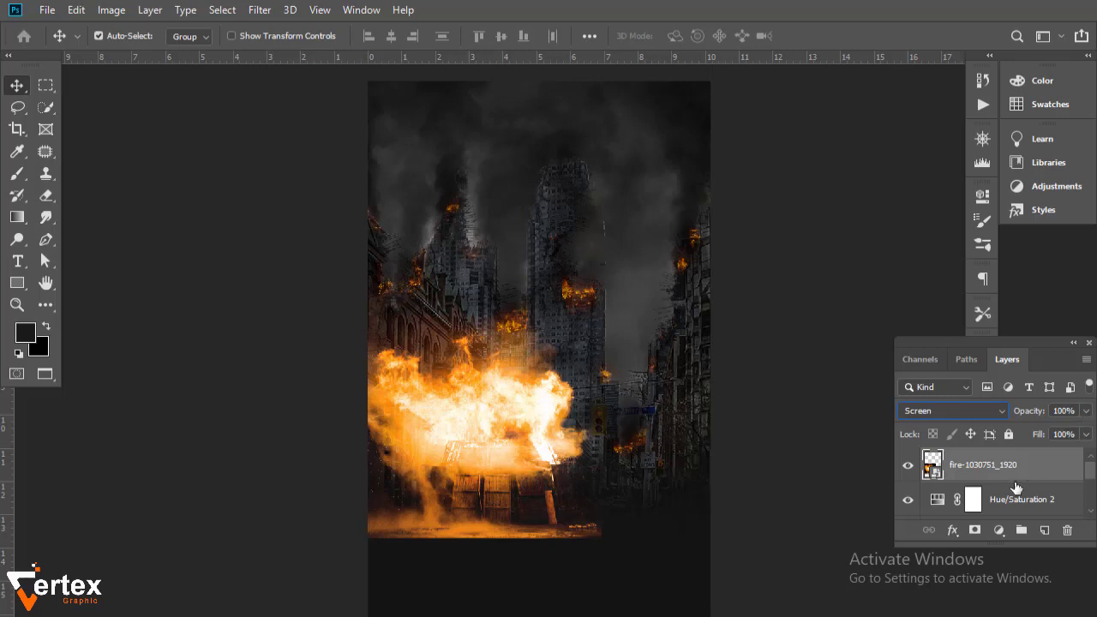
click(974, 530)
key(x)
key(b)
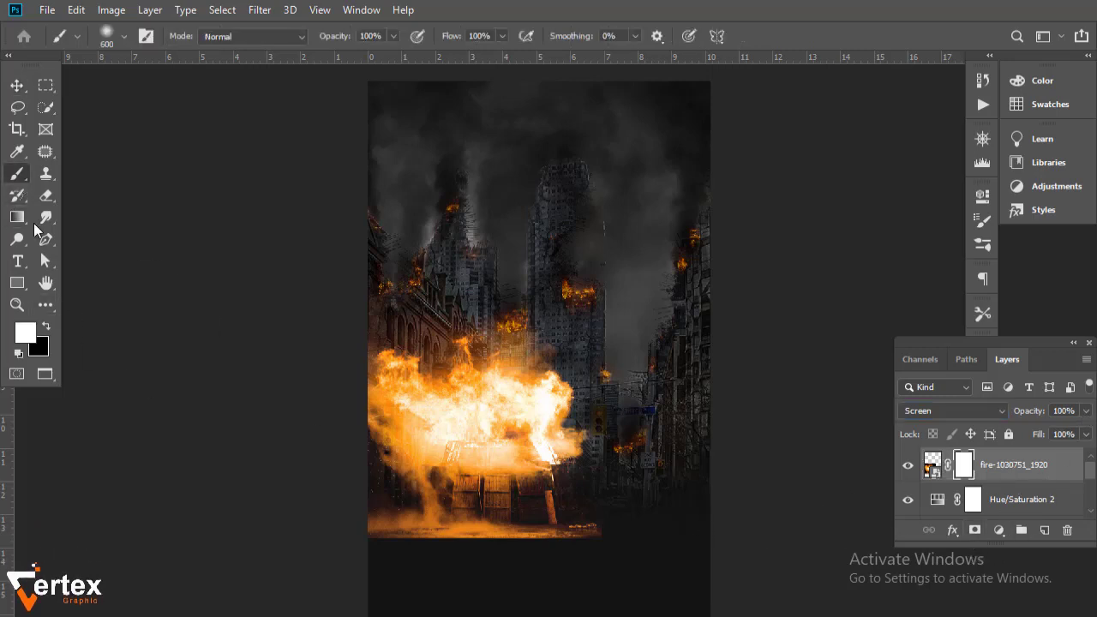
click(46, 327)
mouse_move(617, 573)
mouse_down()
mouse_move(307, 572)
mouse_move(395, 575)
mouse_move(610, 335)
mouse_up()
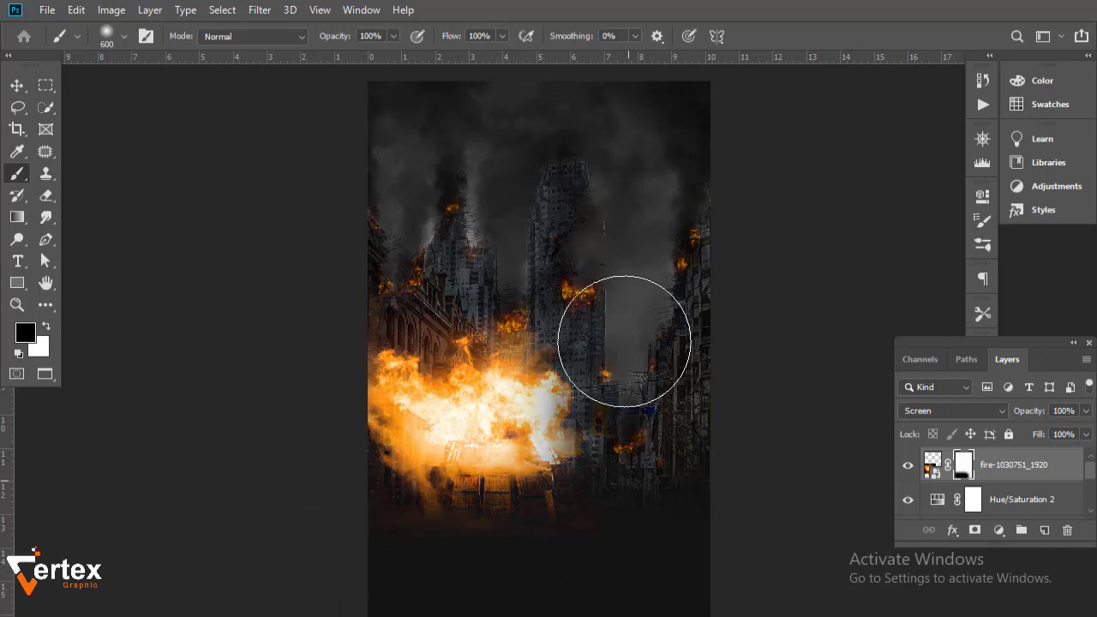
Scale the fire down to 67.1% and shift it toward the left edge.
click(21, 92)
key(ctrl+t)
drag(600, 314, 489, 378)
mouse_move(421, 455)
mouse_down()
mouse_move(477, 428)
mouse_move(455, 432)
mouse_up()
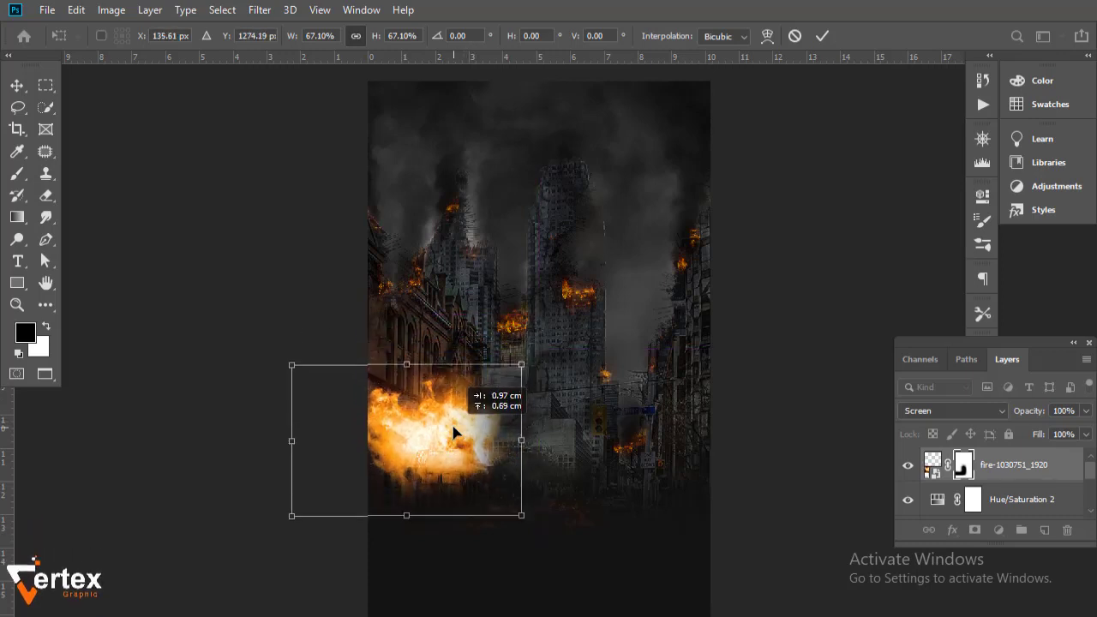
key(Return)
click(998, 530)
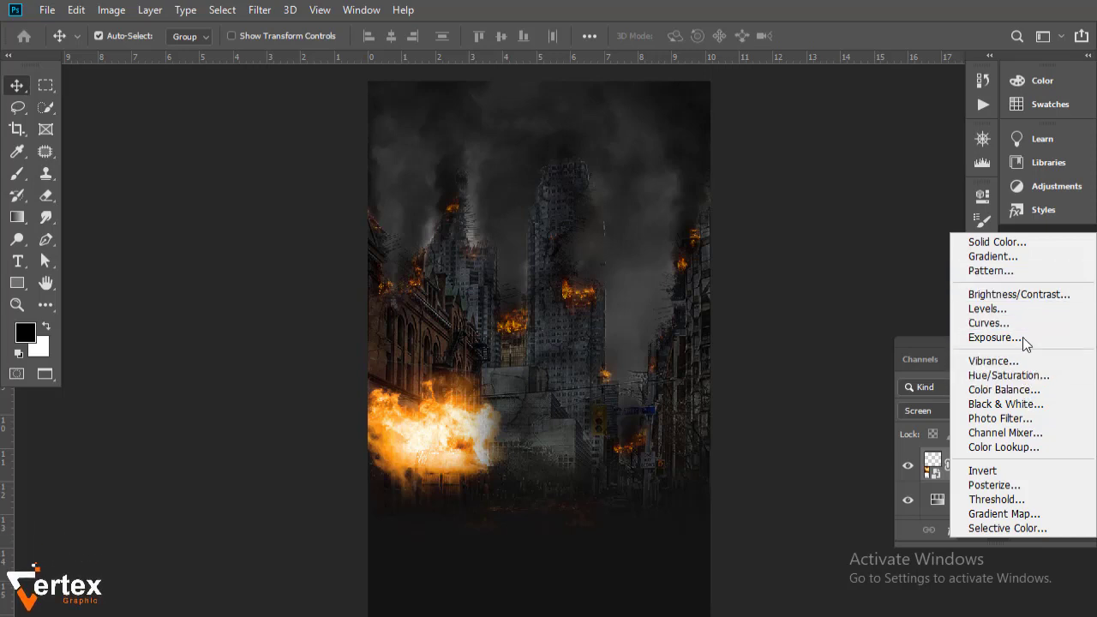
Add a Levels adjustment to the fire, blended as Soft Light at 47% opacity.
click(1020, 309)
drag(755, 367, 782, 369)
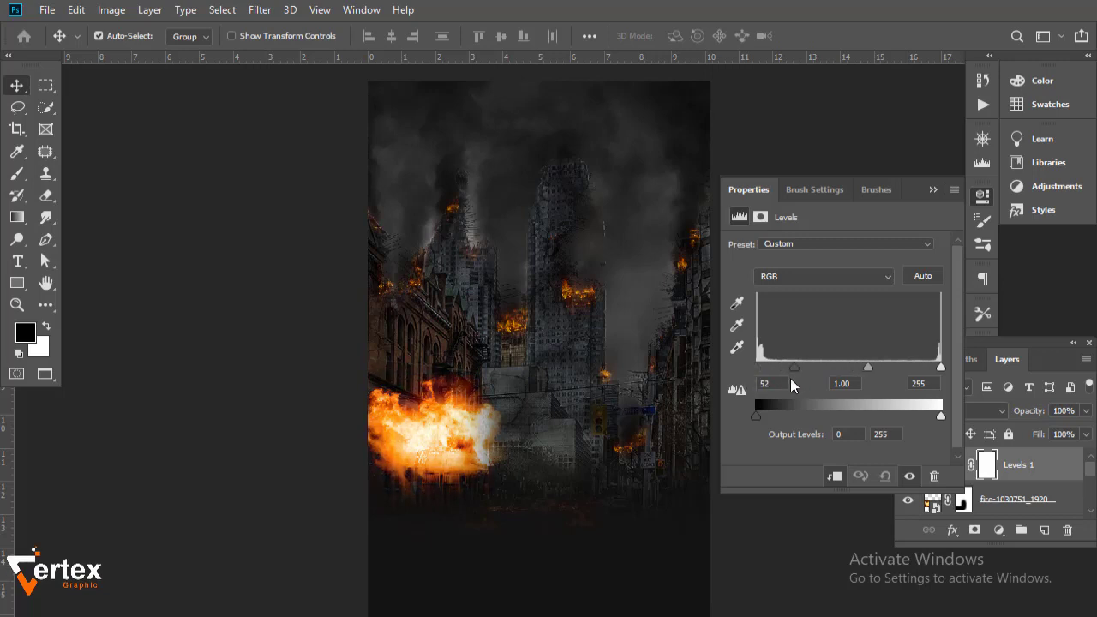
drag(756, 417, 765, 416)
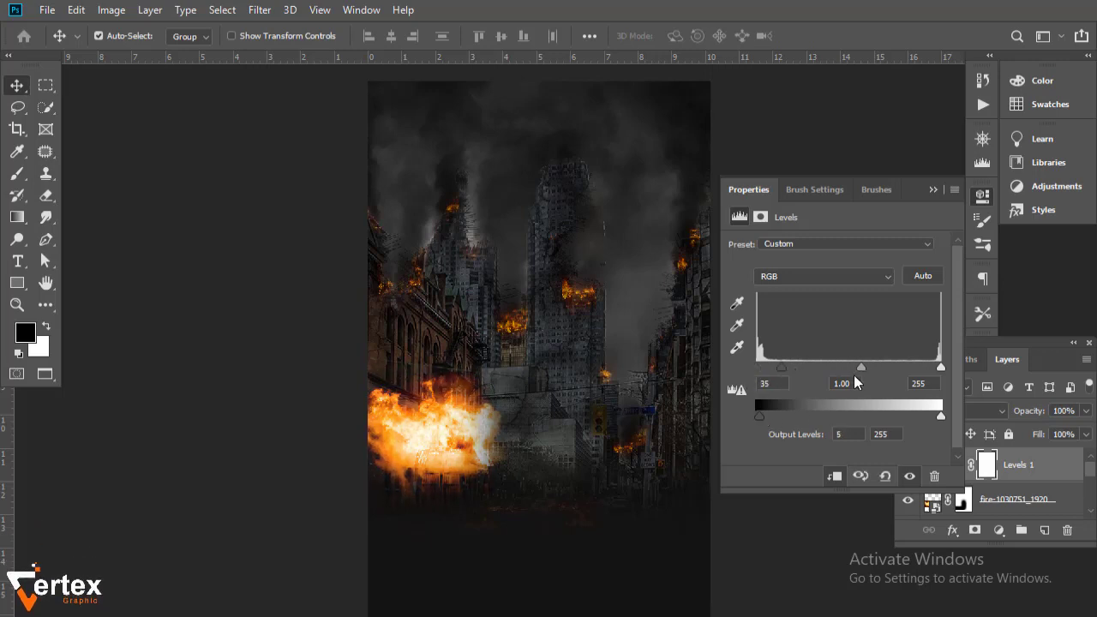
mouse_move(861, 368)
mouse_down()
mouse_move(874, 370)
mouse_move(845, 368)
mouse_up()
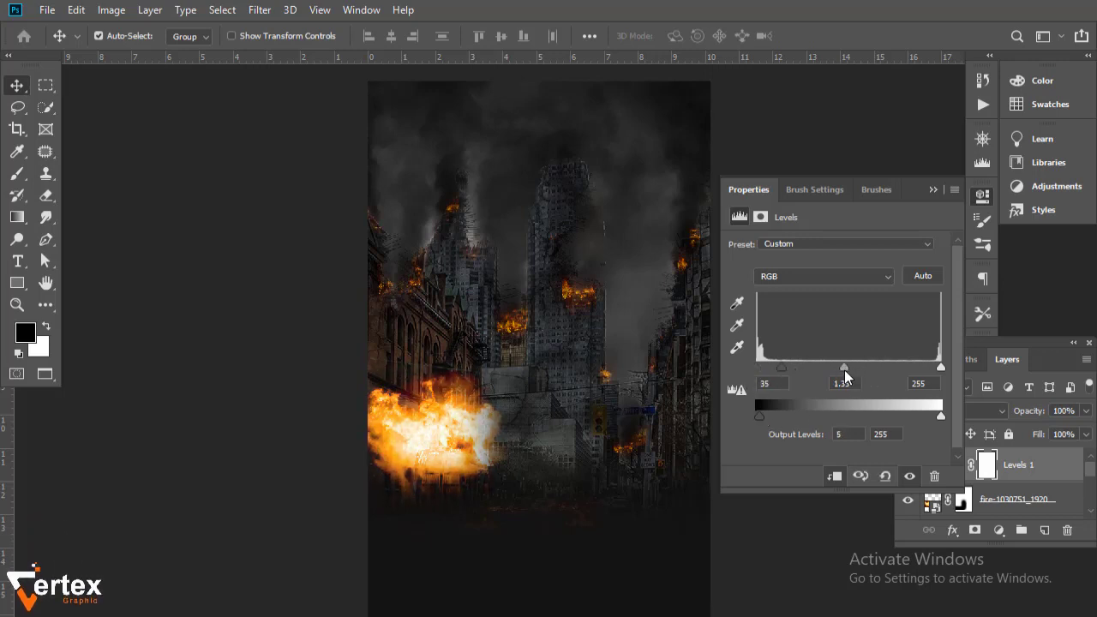
click(934, 190)
click(939, 410)
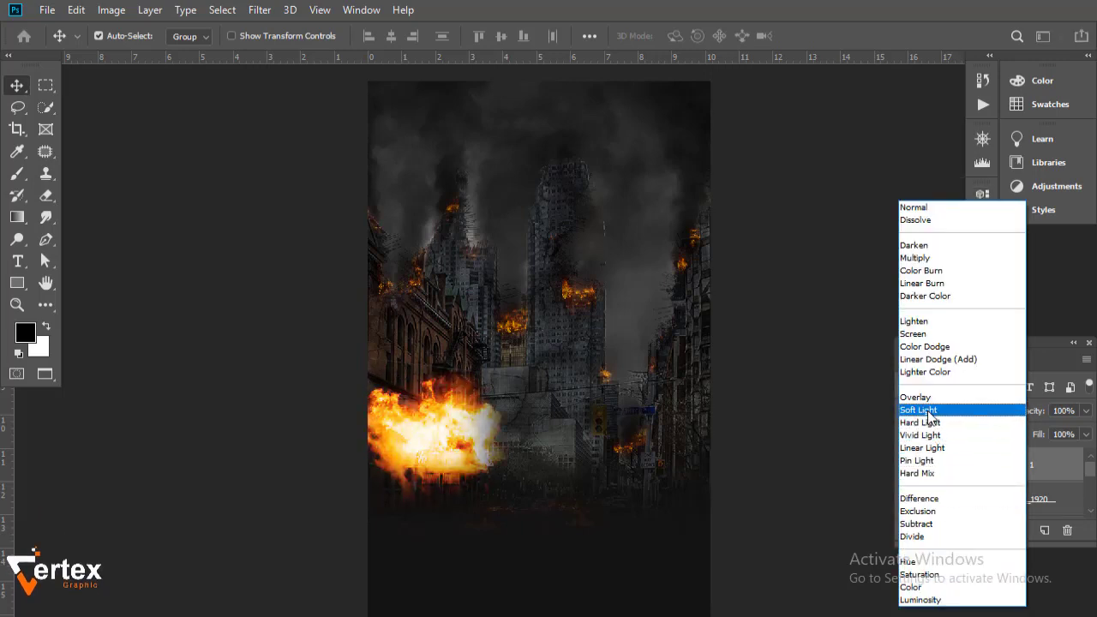
click(928, 411)
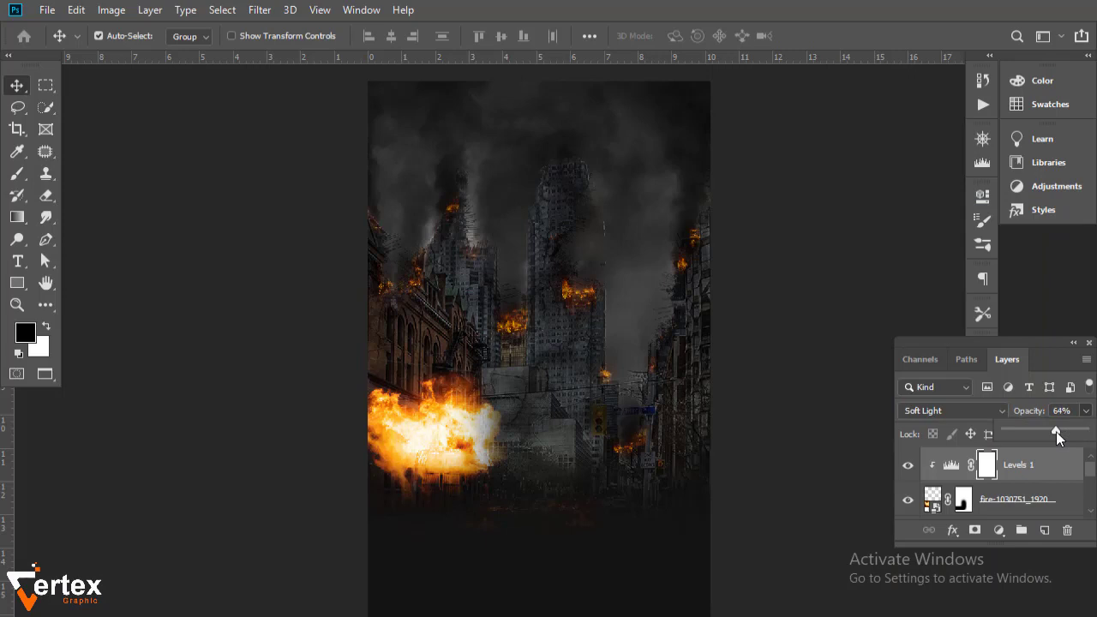
drag(1056, 432, 1043, 433)
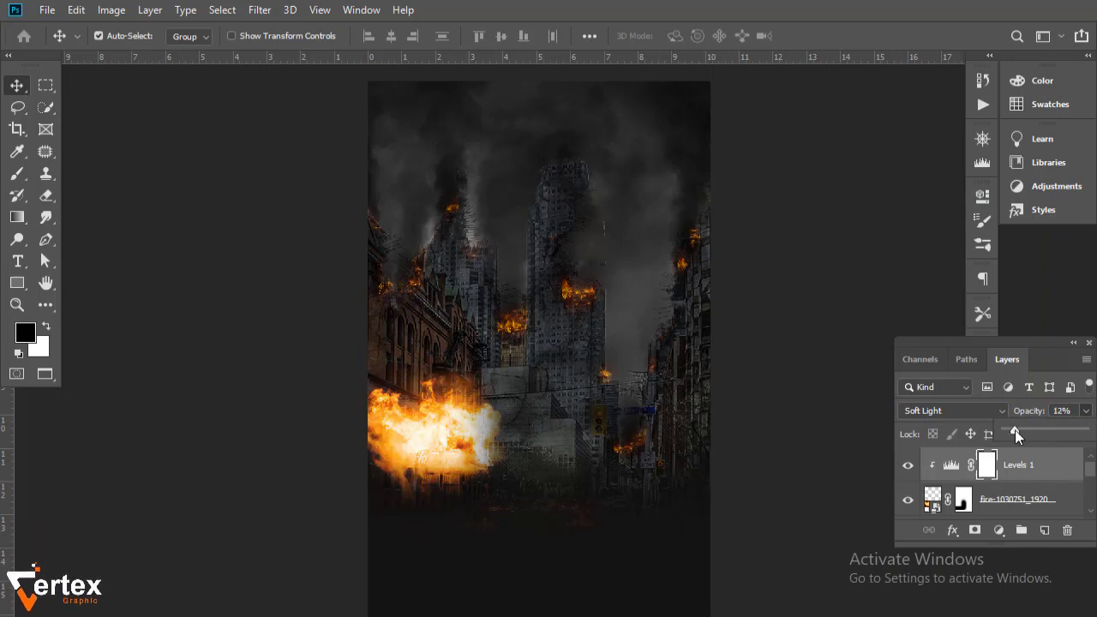
Add a Hue/Saturation adjustment at Lightness -100 in Soft Light mode.
click(992, 532)
click(986, 374)
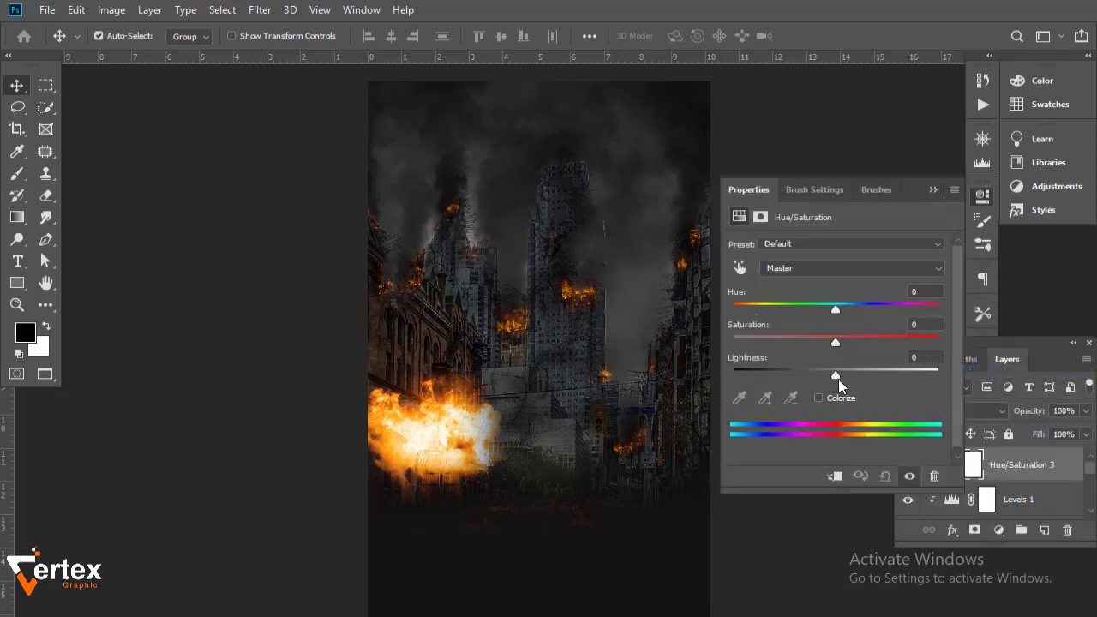
drag(836, 378, 706, 386)
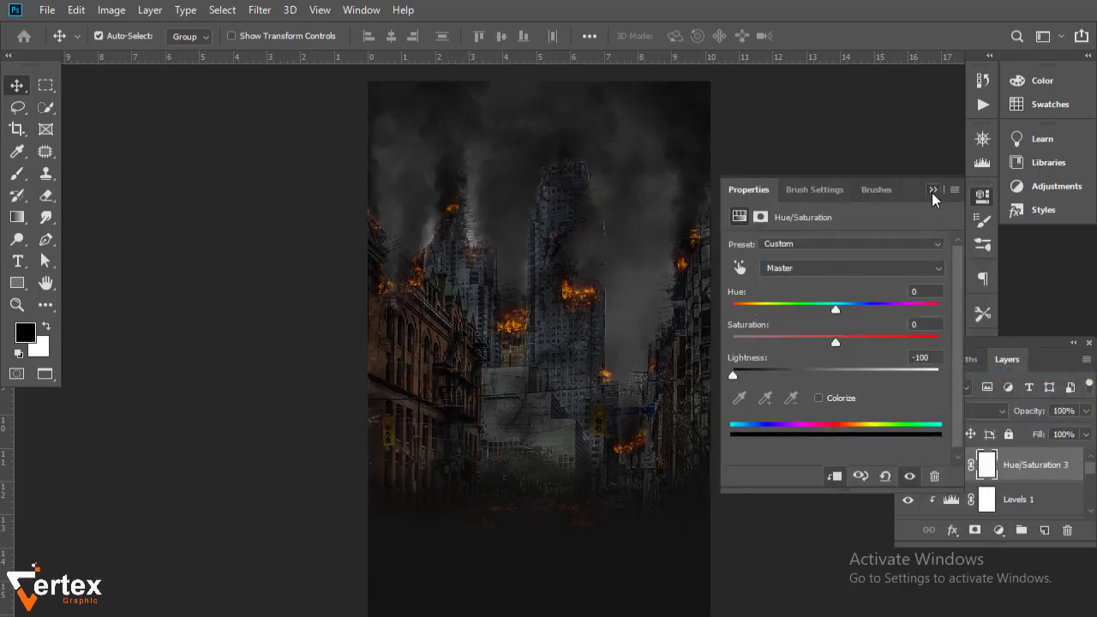
click(933, 190)
click(986, 411)
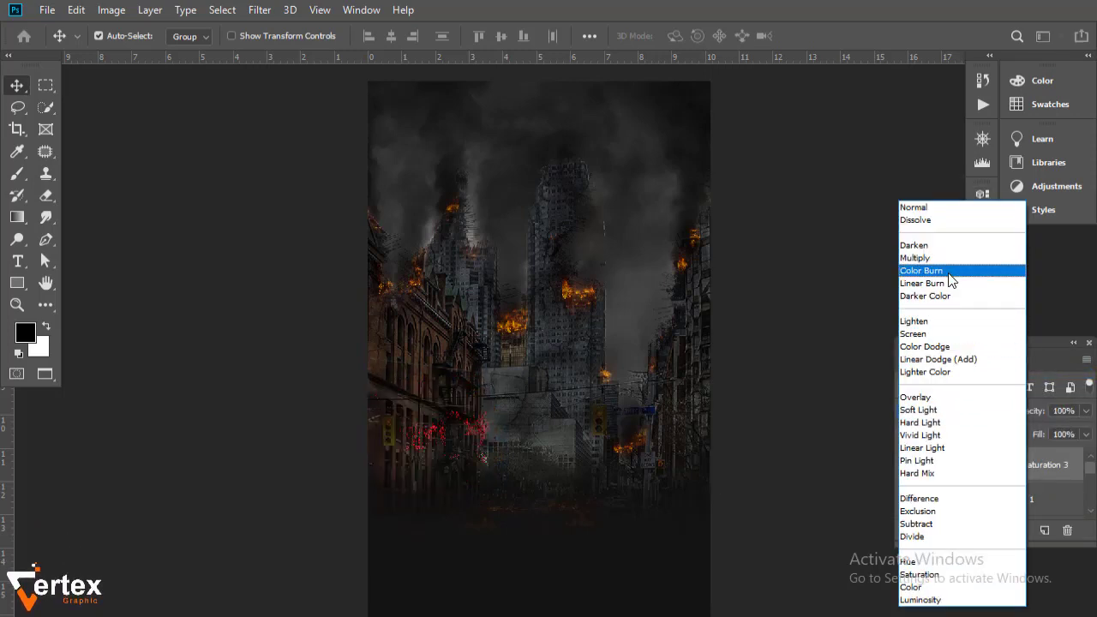
click(943, 411)
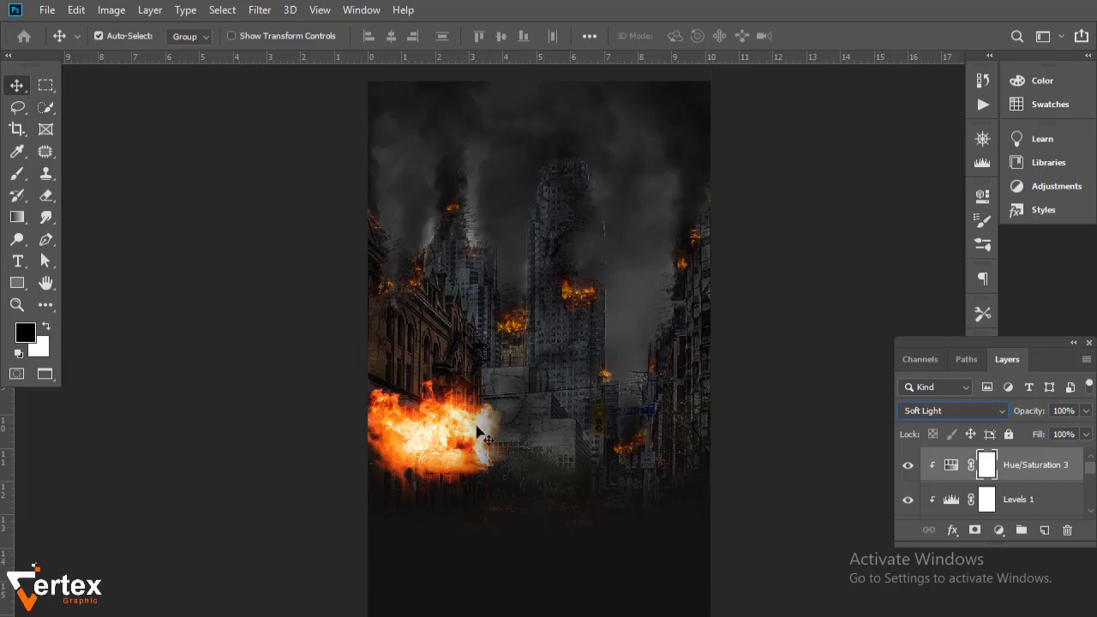
Set the fire layer to 75% opacity and shrink it to 36.34% mid-street.
click(1085, 411)
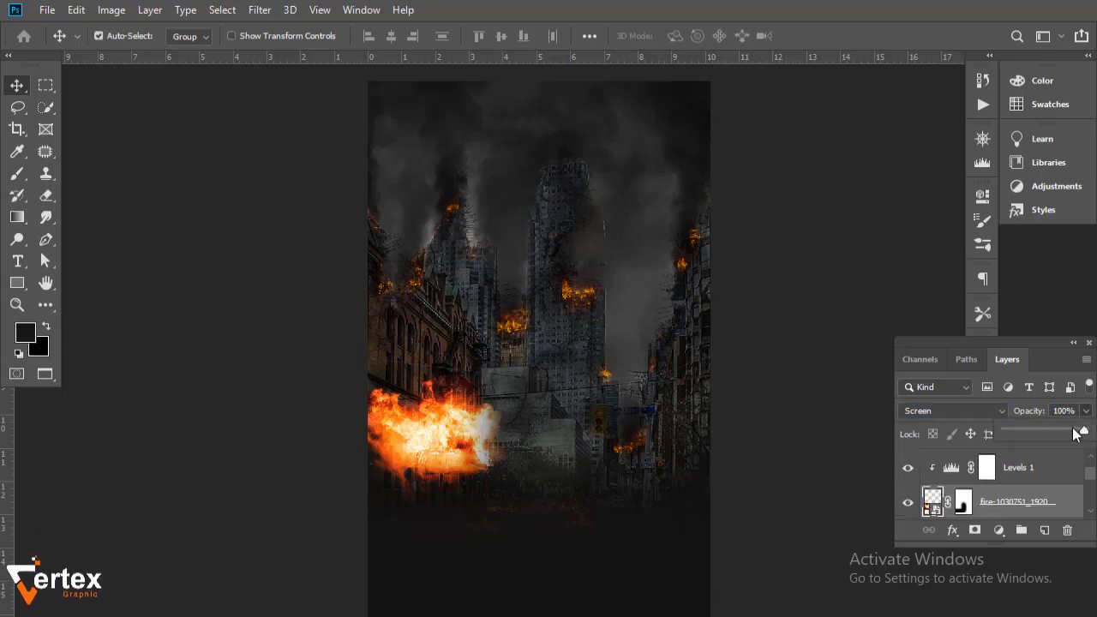
mouse_move(1082, 431)
mouse_down()
mouse_move(1046, 431)
mouse_move(1066, 435)
mouse_up()
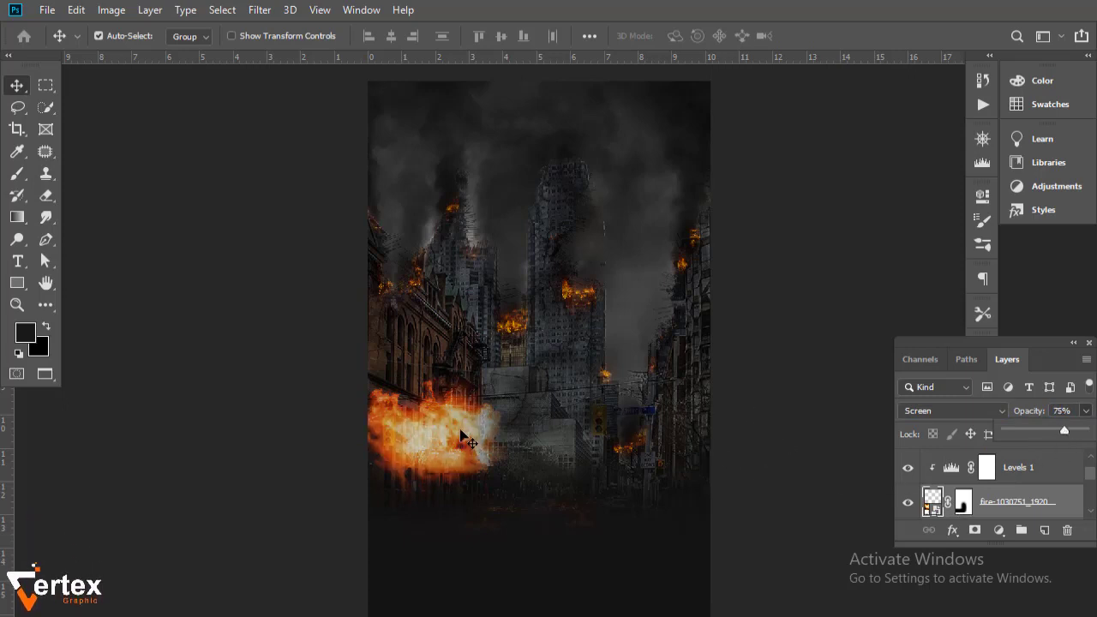
drag(655, 403, 635, 412)
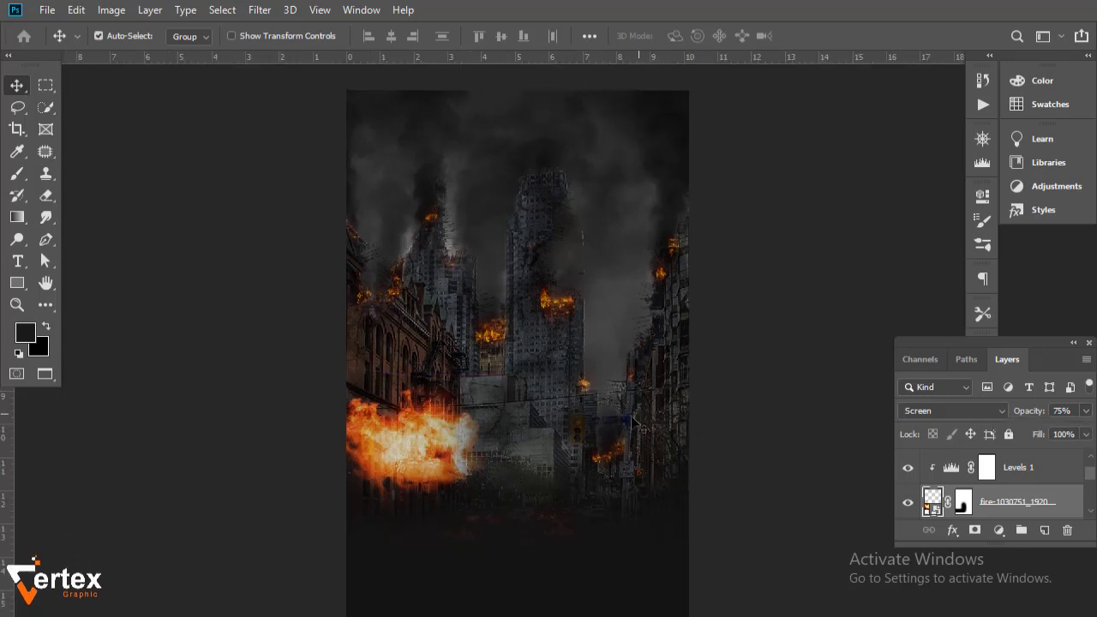
key(ctrl+r)
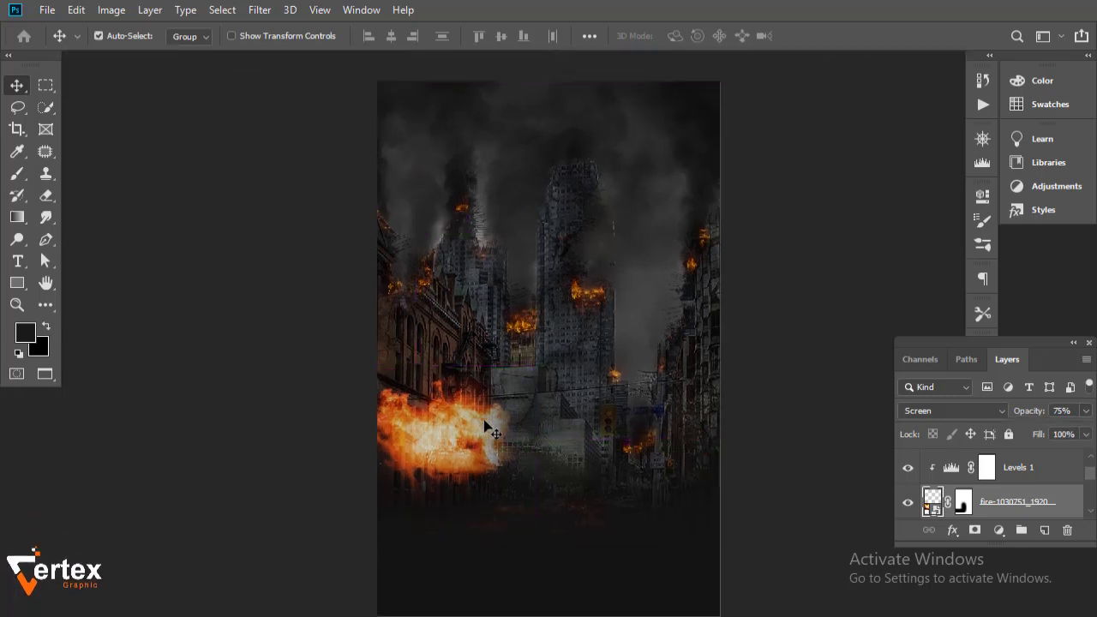
key(ctrl+t)
mouse_move(532, 367)
mouse_down()
mouse_move(446, 417)
mouse_move(661, 434)
mouse_move(672, 471)
mouse_move(679, 443)
mouse_move(642, 465)
mouse_move(648, 481)
mouse_up()
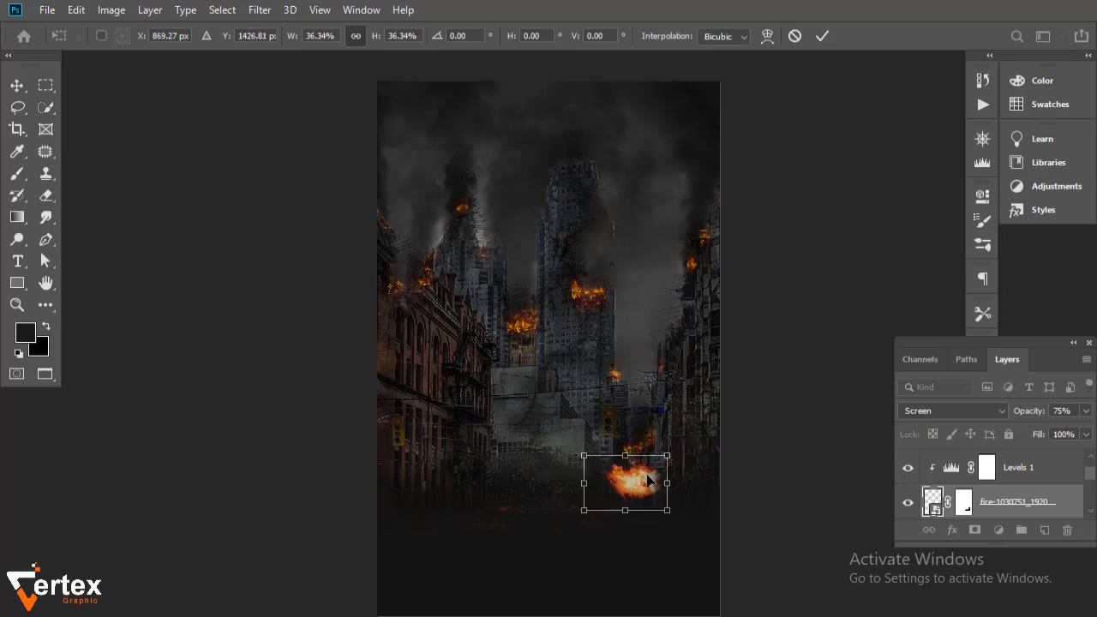
key(Return)
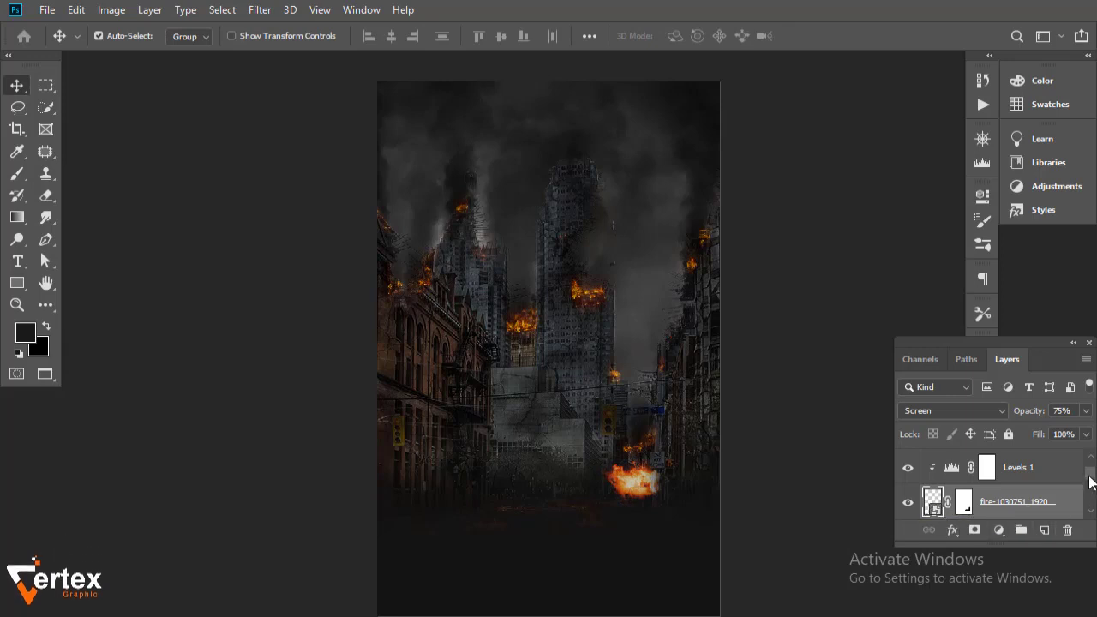
Select Hue/Saturation 3 and add a new empty layer above it.
drag(1090, 482, 1093, 489)
scroll(1054, 485, up, 1)
scroll(1054, 485, up, 1)
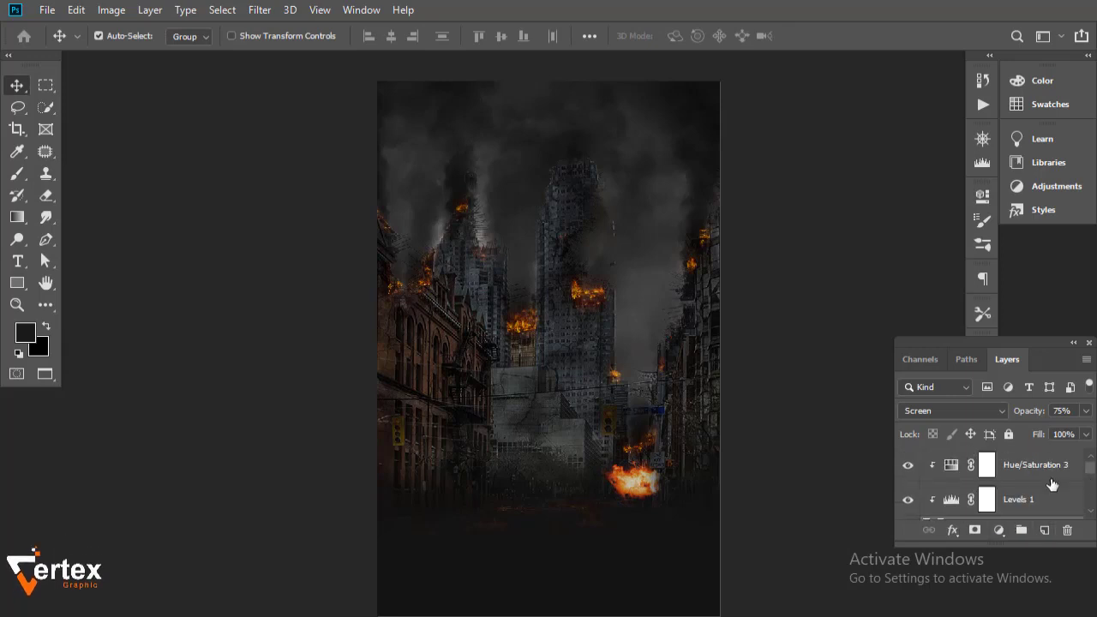
click(1055, 464)
click(1044, 530)
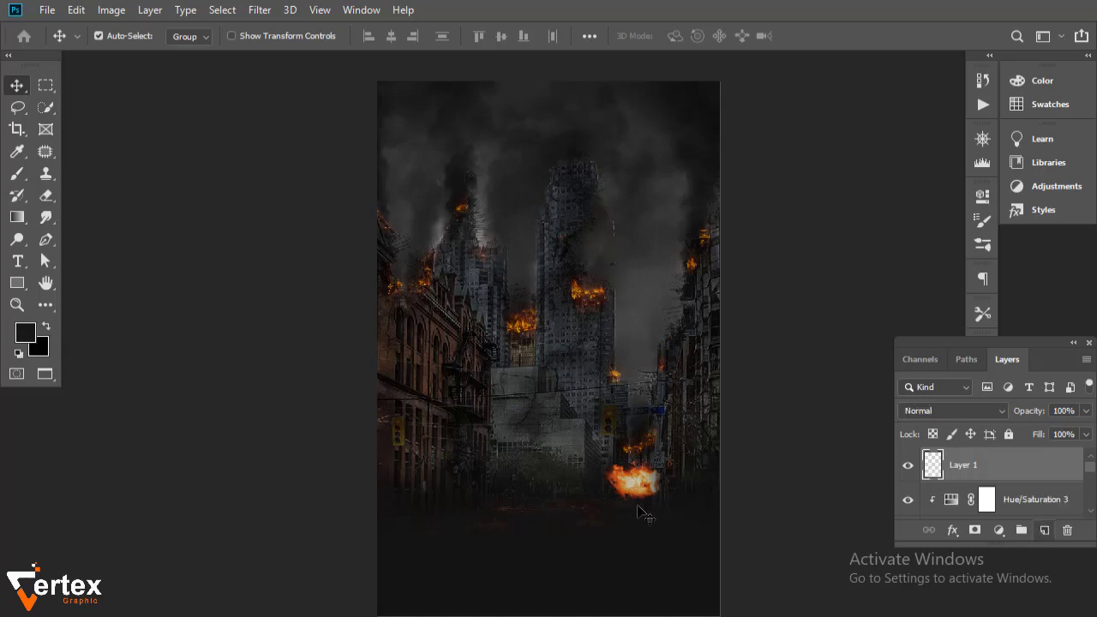
Stamp white clouds across the lower street with a 1300 px cloud brush.
click(17, 172)
click(120, 38)
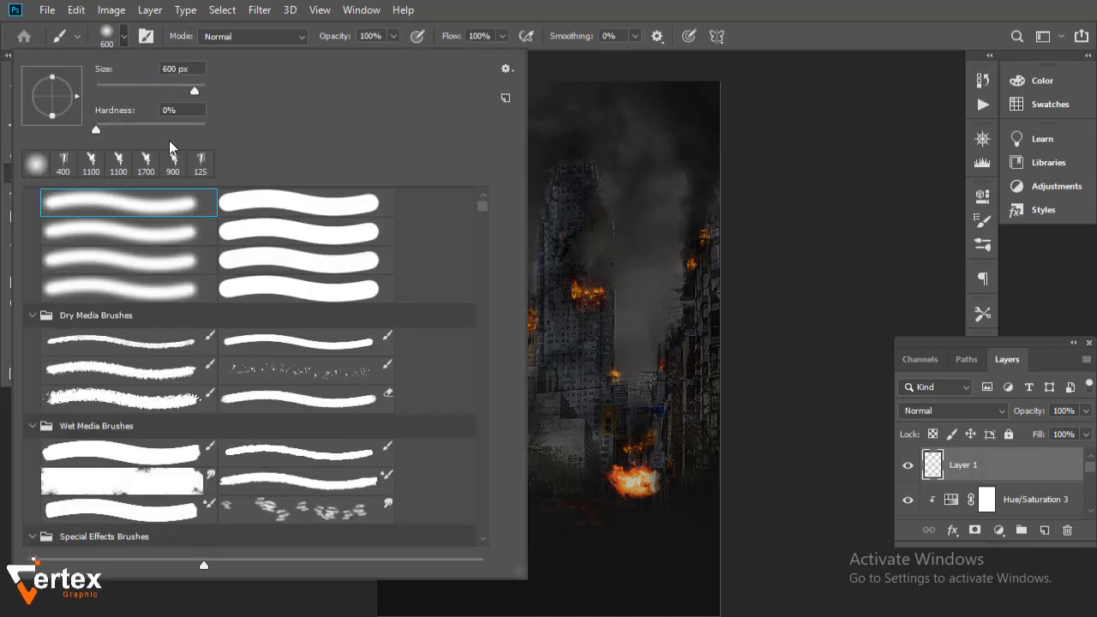
click(83, 166)
click(780, 111)
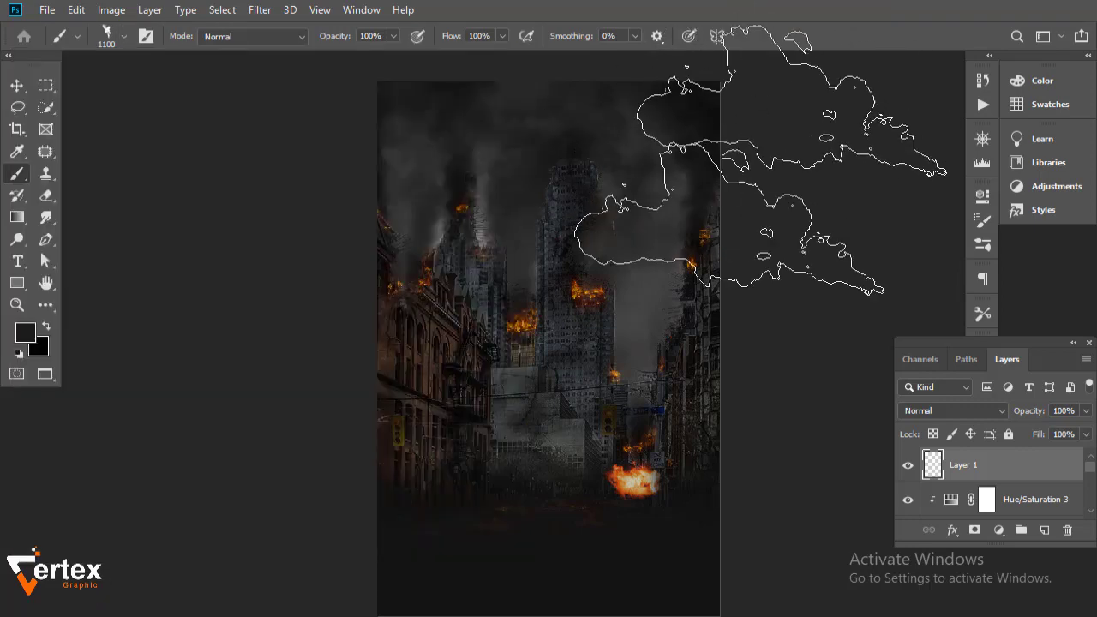
click(17, 354)
key(x)
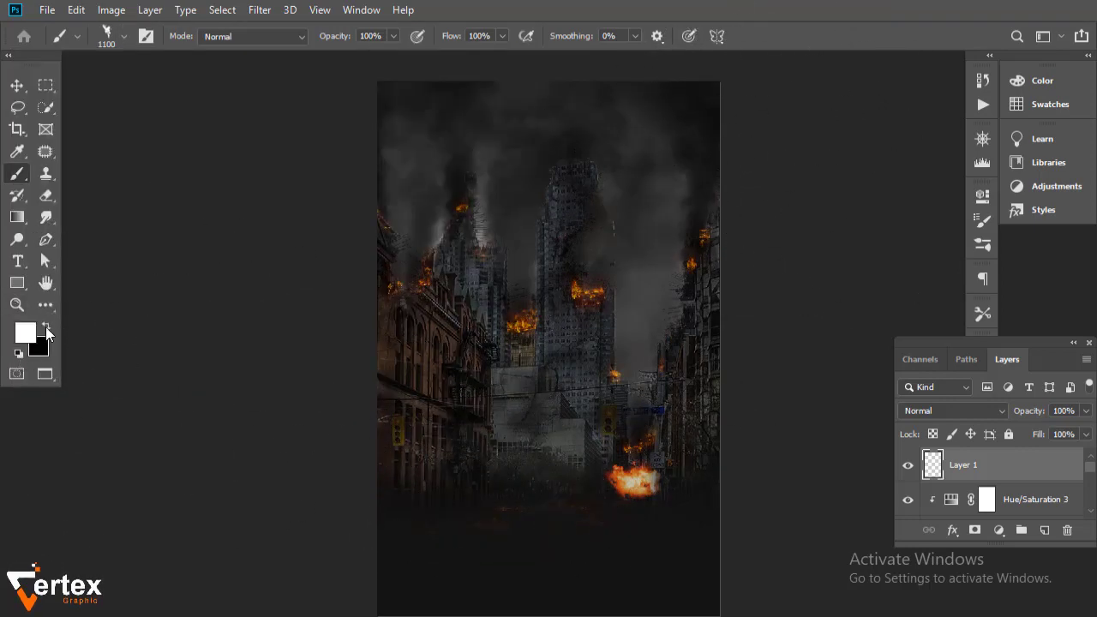
key(bracketright)
key(bracketright)
click(546, 516)
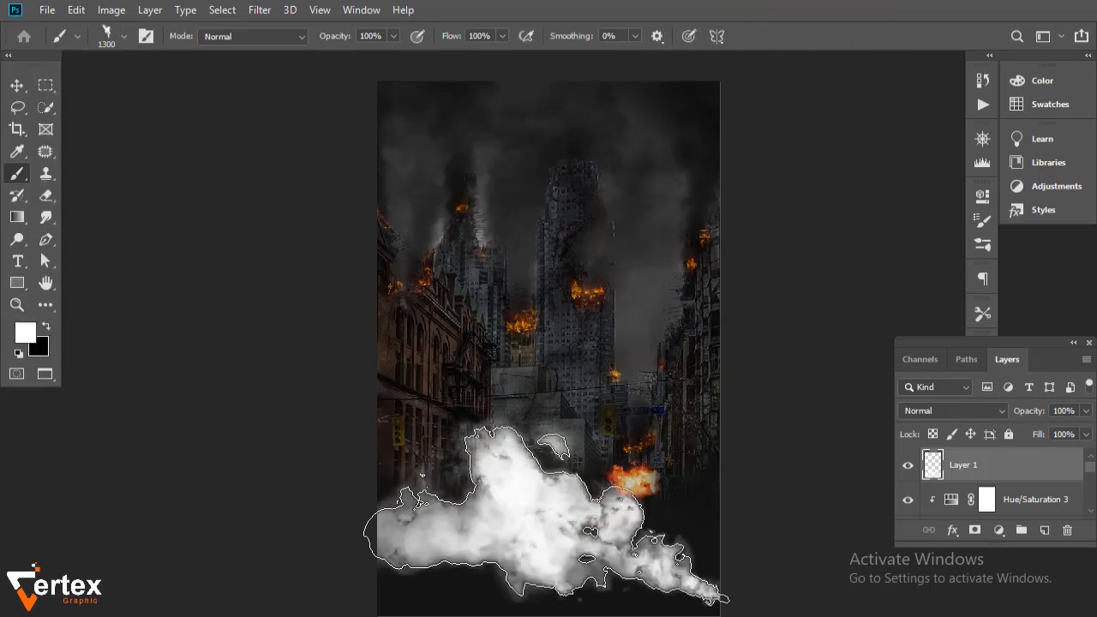
click(644, 531)
click(531, 548)
Enlarge the cloud layer to about 138% and move it lower on the poster.
click(16, 85)
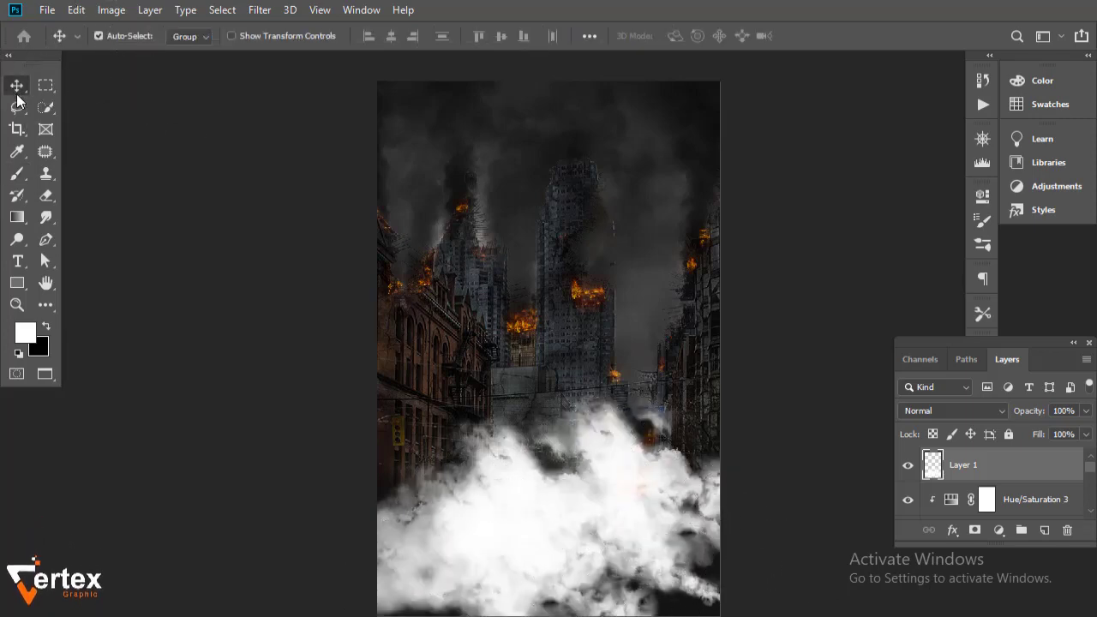
drag(549, 514, 549, 497)
key(ctrl+t)
drag(718, 380, 852, 290)
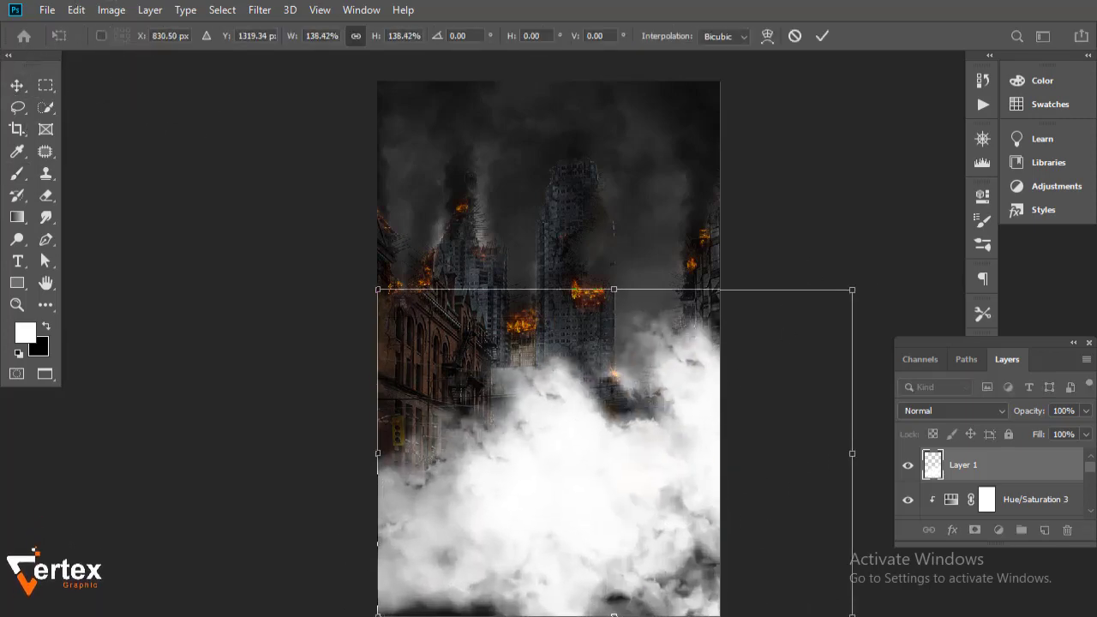
drag(541, 506, 549, 551)
key(Return)
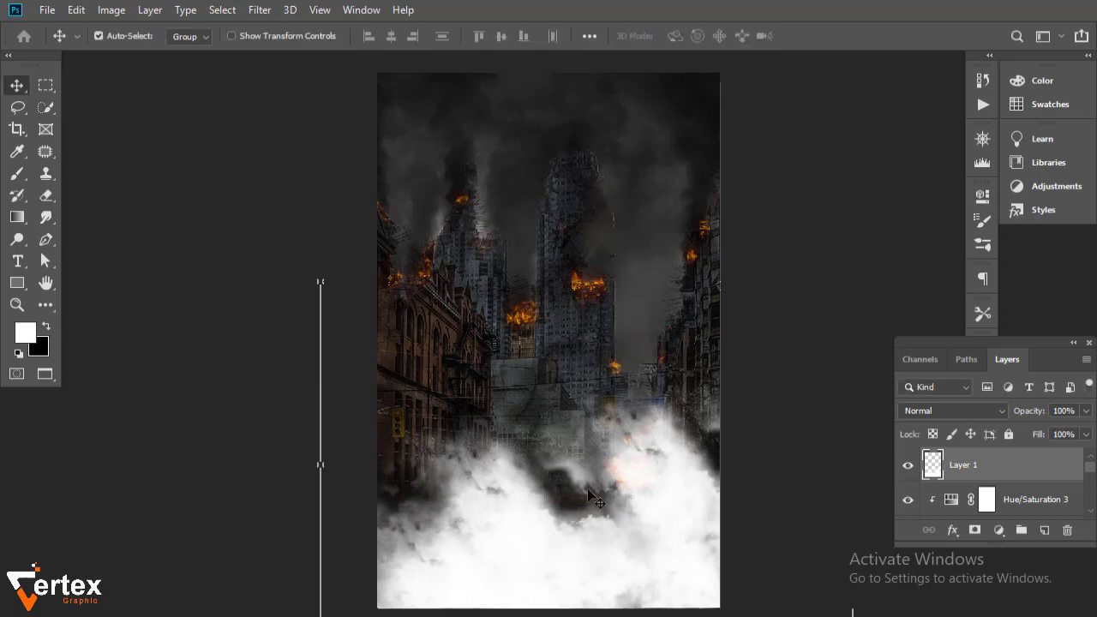
Keep the clouds in Normal mode at 36% opacity, then widen them leftward.
click(995, 411)
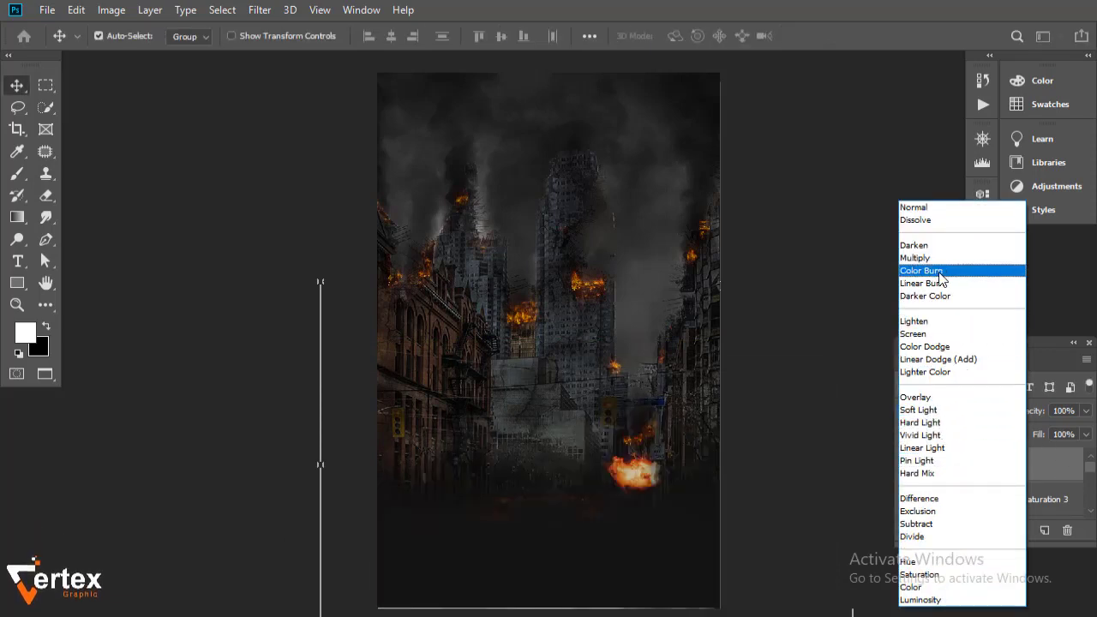
click(843, 420)
drag(1057, 439, 1033, 432)
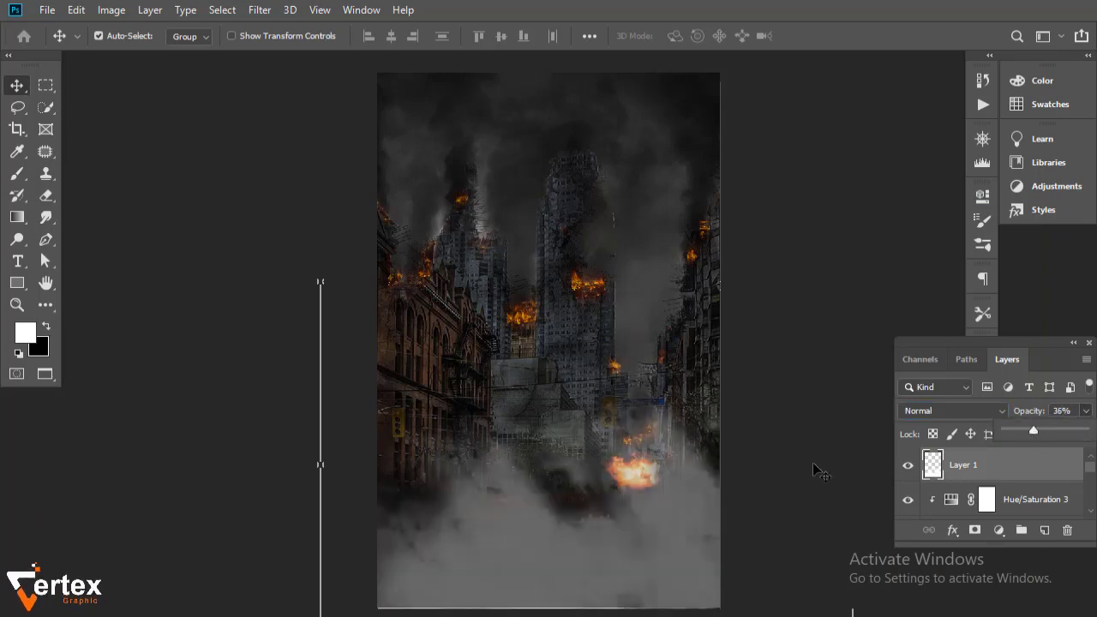
key(ctrl+t)
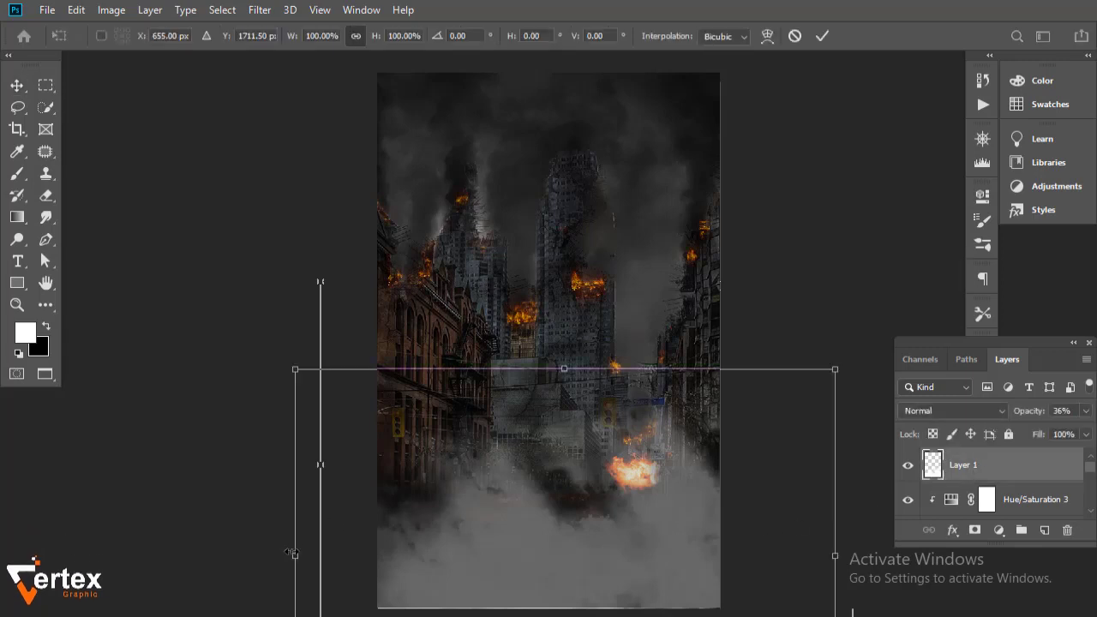
drag(295, 555, 182, 555)
drag(463, 523, 465, 540)
key(Return)
Add a new layer and set up a horizontal brush tip in light cream-orange.
click(1044, 529)
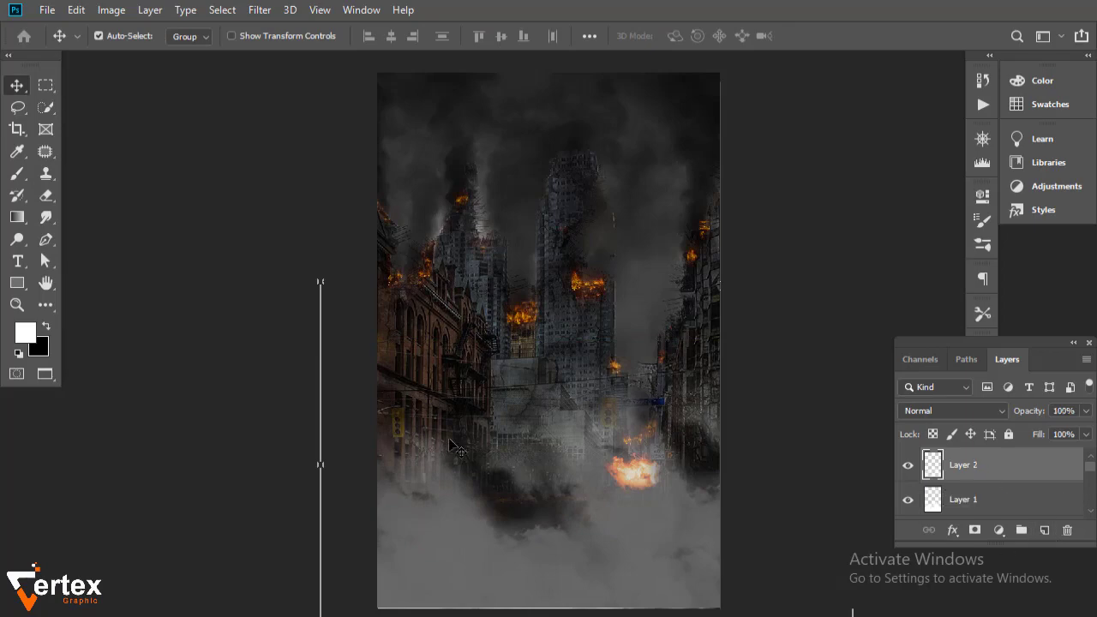
click(17, 174)
right_click(496, 89)
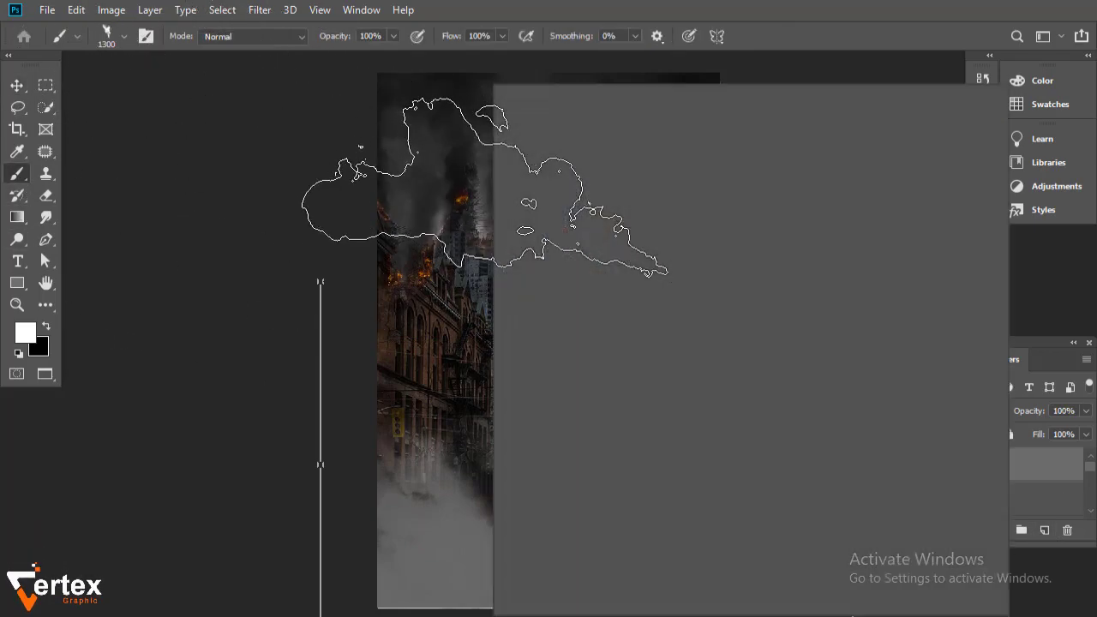
drag(509, 163, 534, 163)
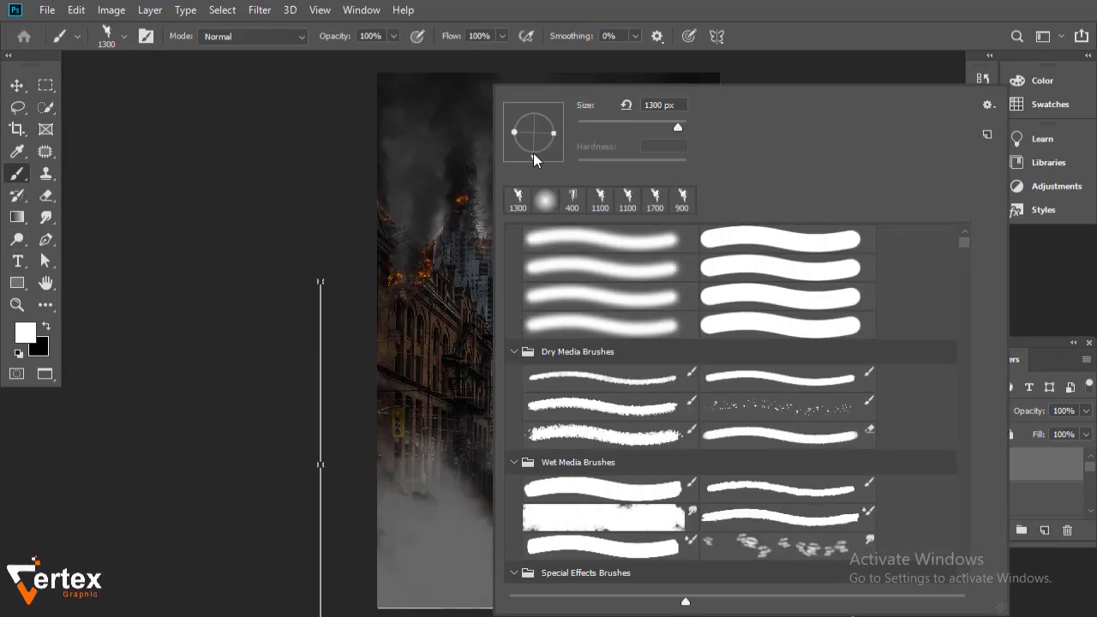
key(Escape)
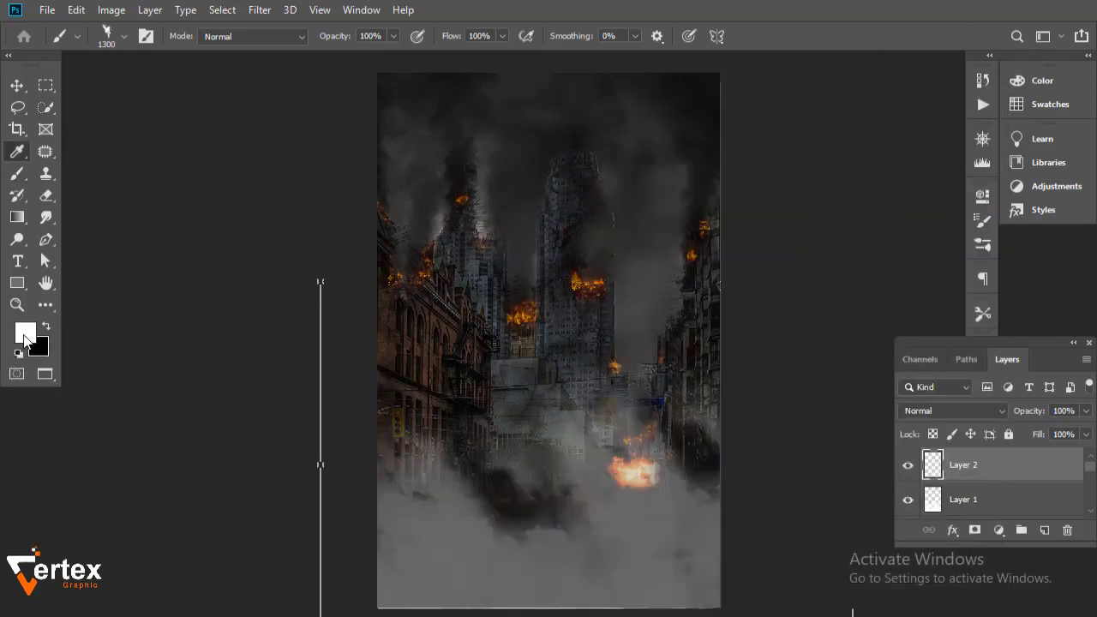
click(26, 332)
click(886, 469)
click(730, 281)
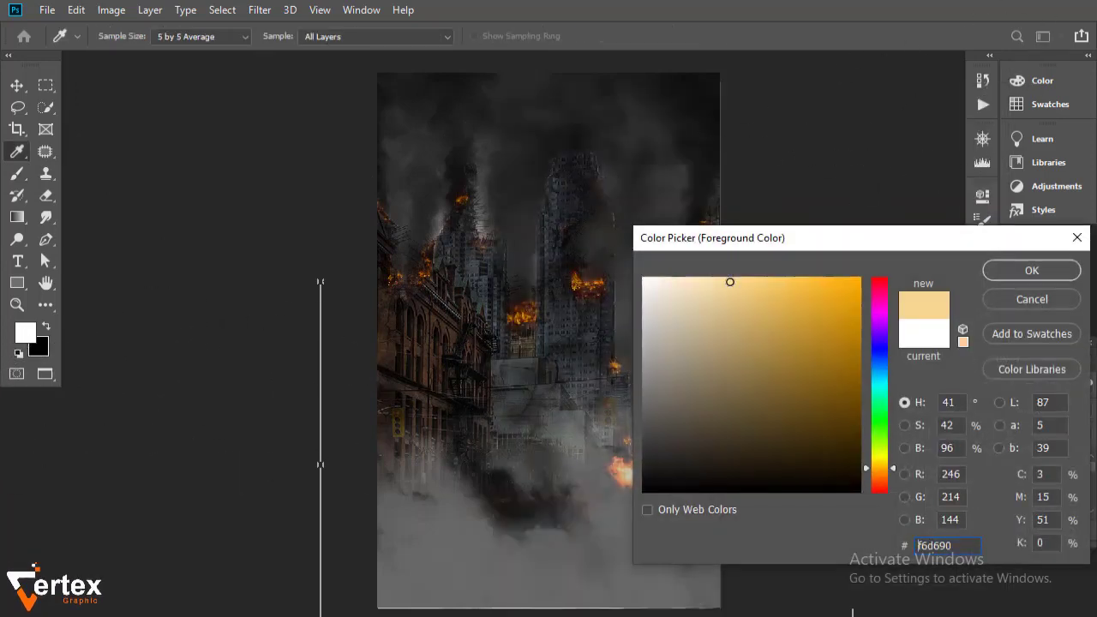
click(1032, 271)
Paint cream smoke across the lower street at about 52% brush opacity.
drag(692, 435, 549, 514)
key(ctrl+z)
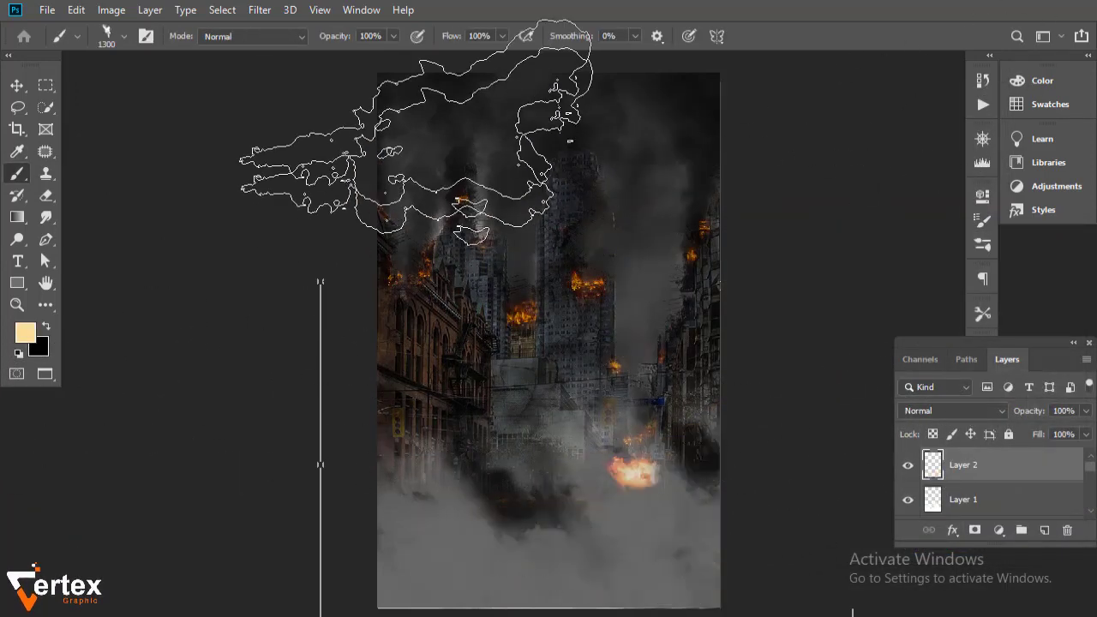
click(393, 36)
drag(397, 54, 358, 53)
click(540, 488)
click(557, 386)
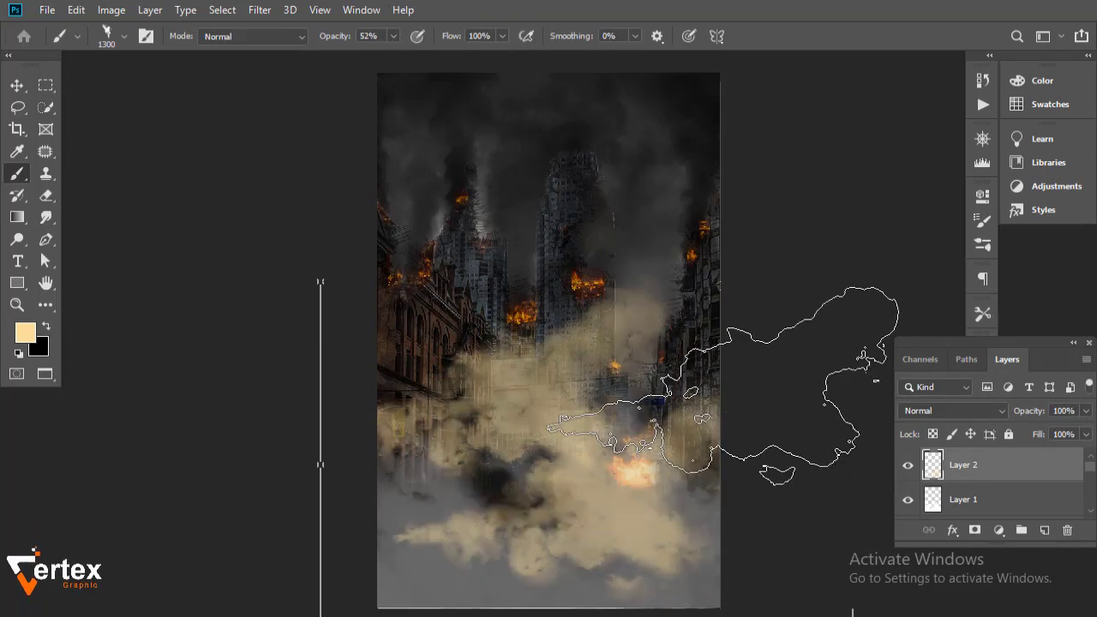
Blend Layer 2 in Overlay, enlarge it to 134.32% shifted down-right, and add empty Layer 3.
key(v)
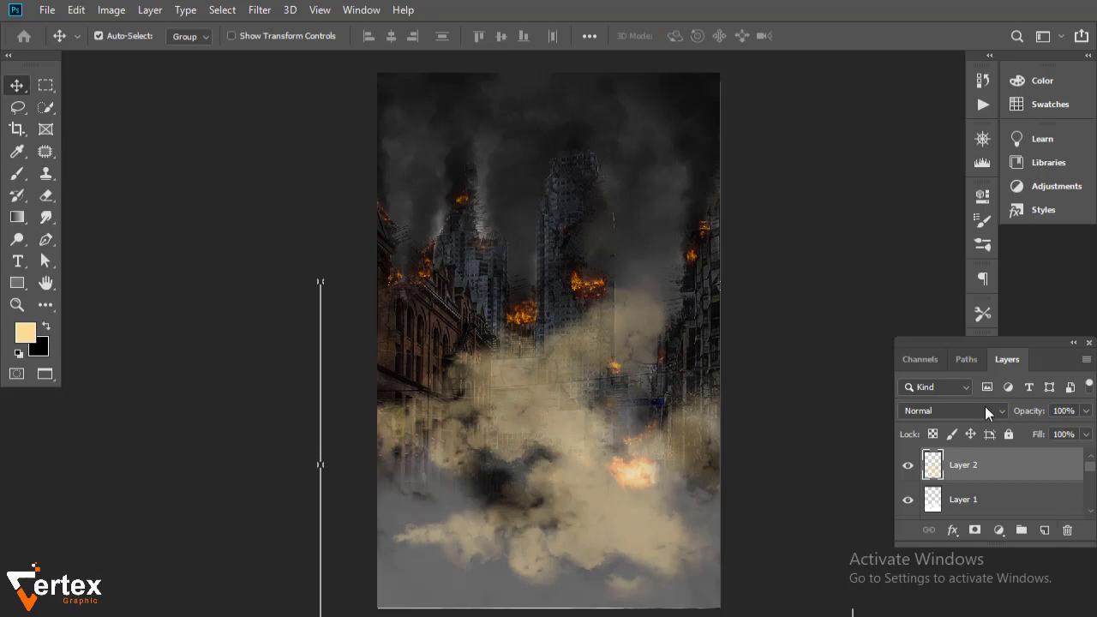
click(985, 411)
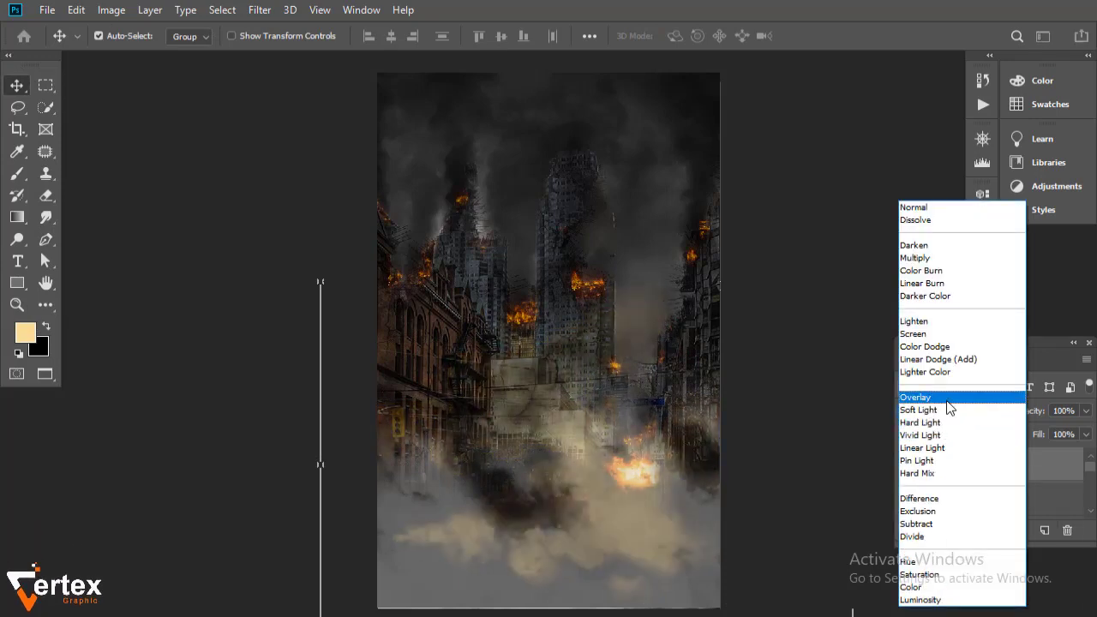
click(947, 400)
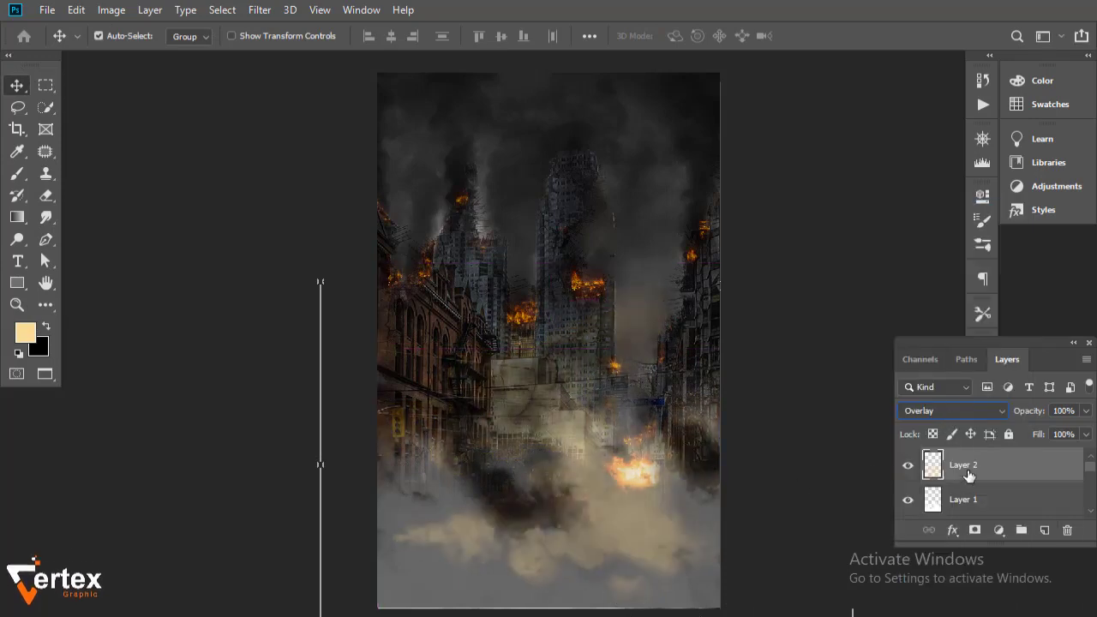
key(ctrl)
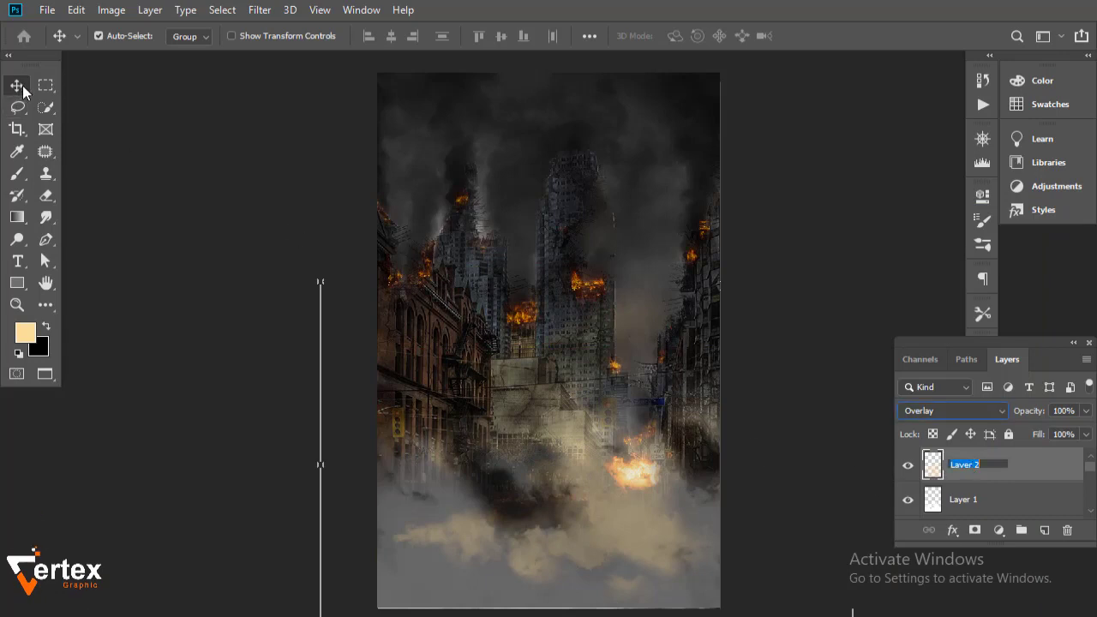
key(Return)
key(ctrl+t)
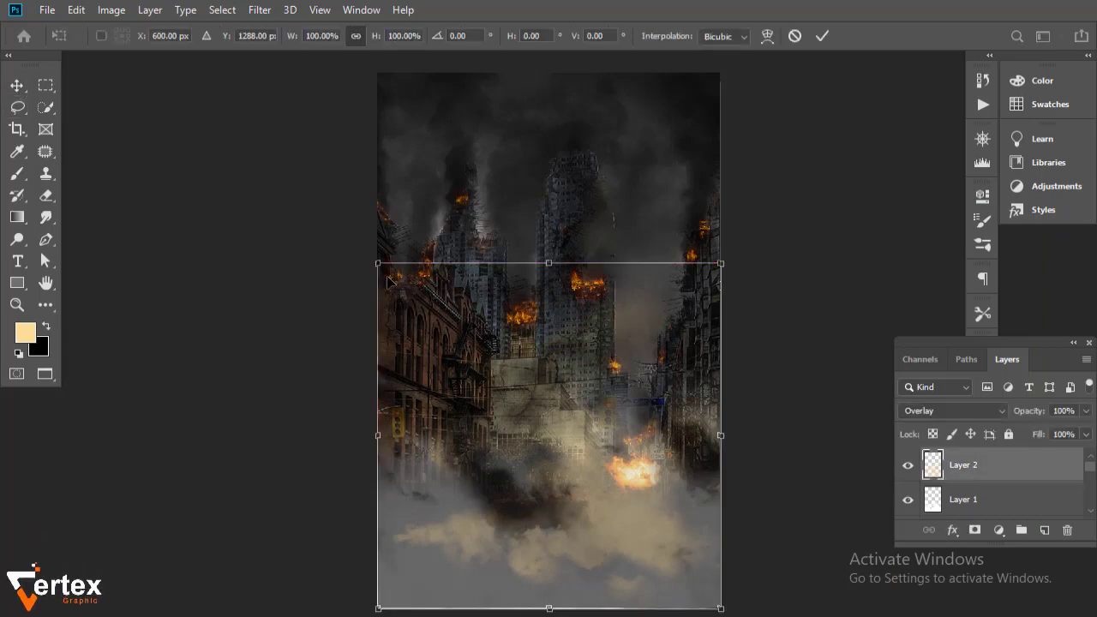
drag(387, 278, 267, 156)
drag(650, 360, 699, 465)
key(Return)
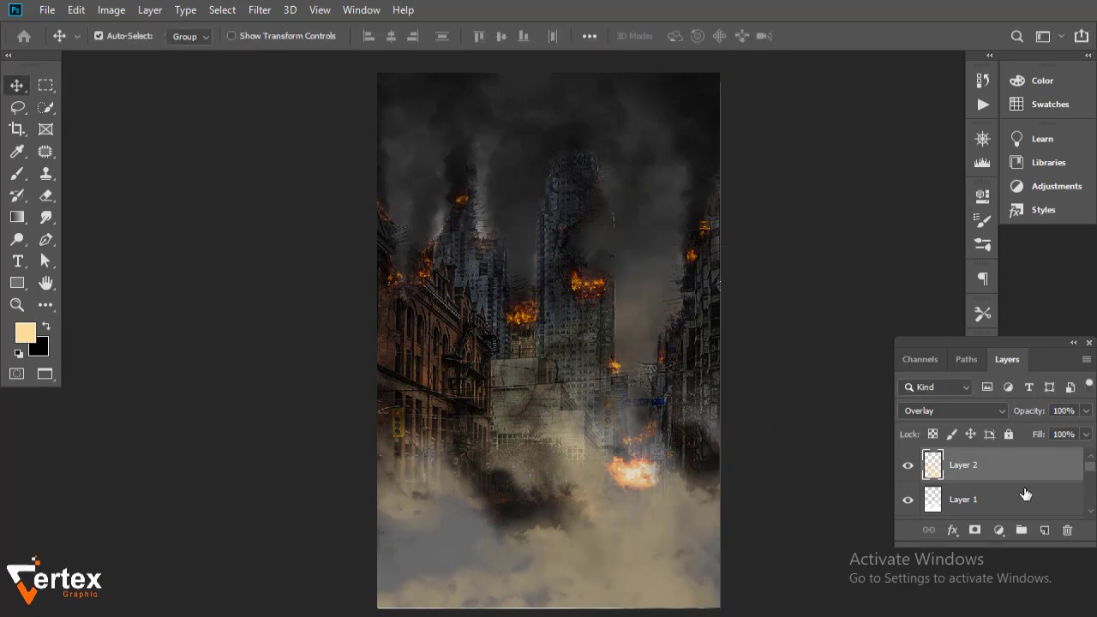
click(1044, 530)
Paint white soft-brush smoke over the lower and left street on Layer 3.
click(16, 174)
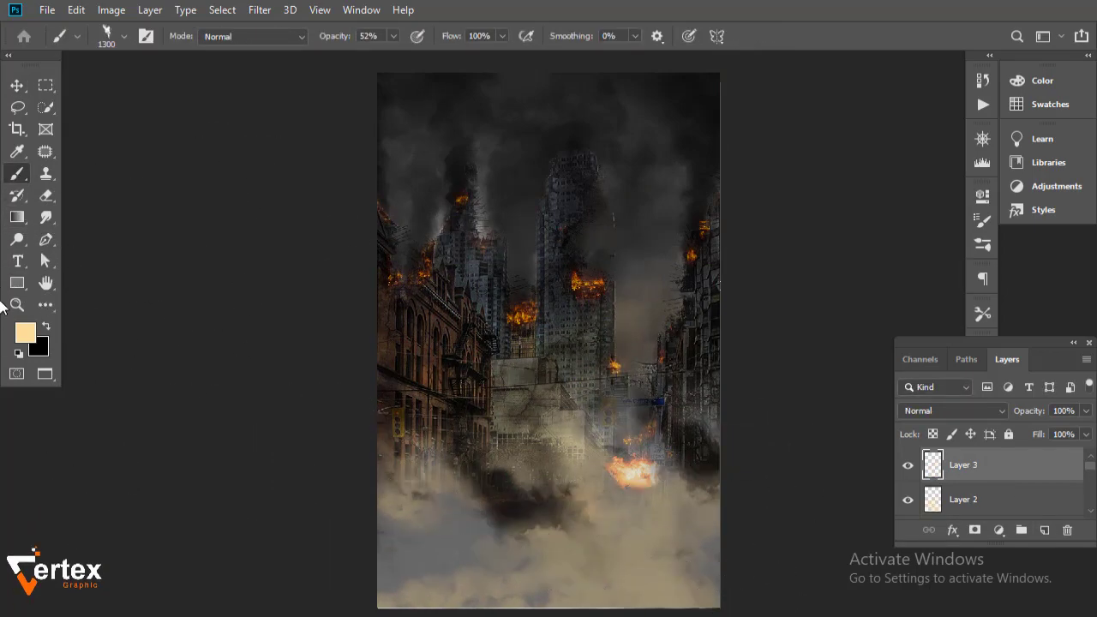
key(d)
key(x)
click(553, 442)
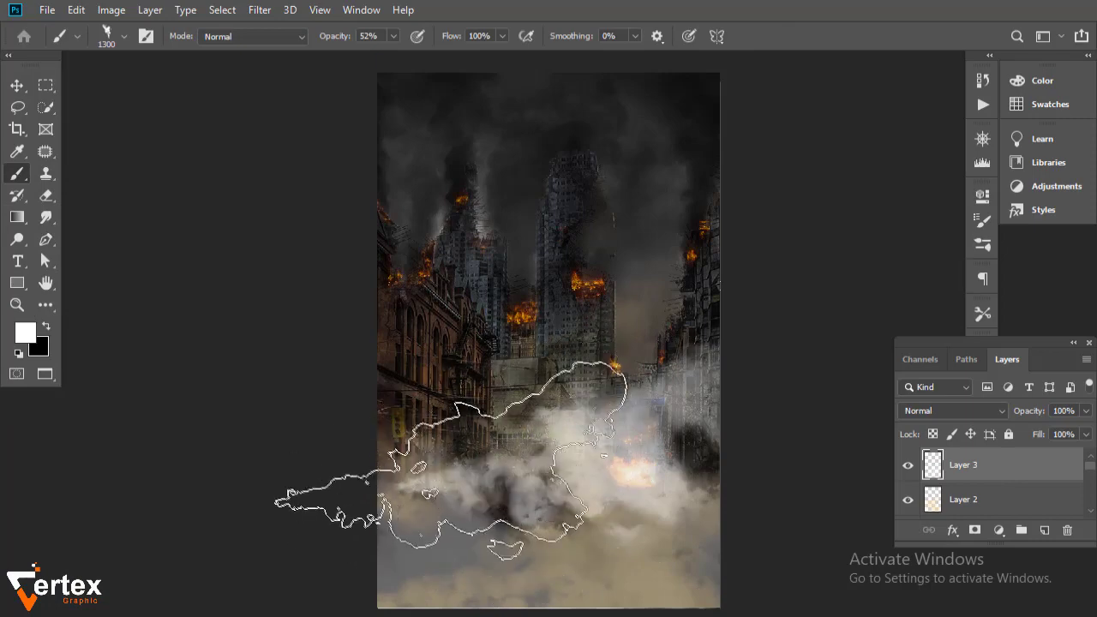
right_click(367, 300)
key(Escape)
right_click(485, 272)
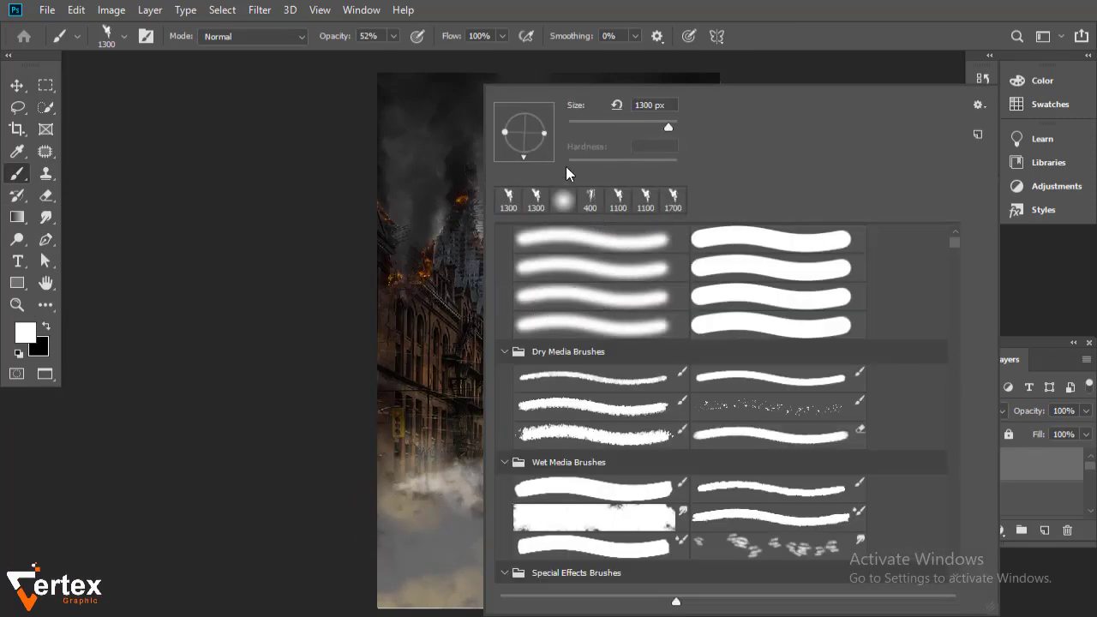
click(920, 32)
click(469, 497)
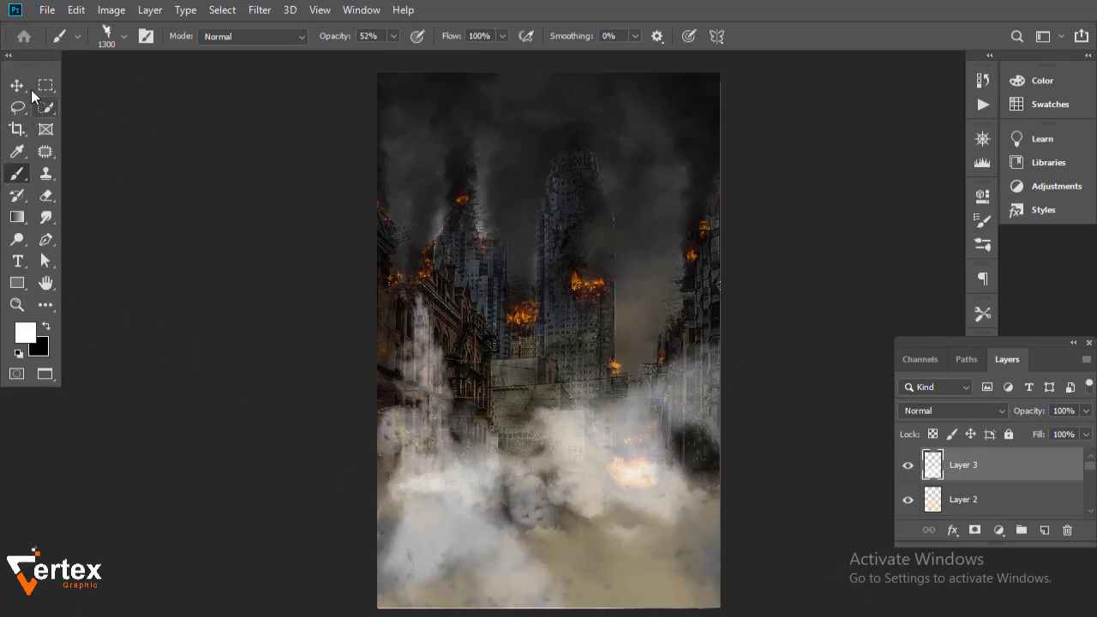
Enlarge Layer 3's smoke to 112.91%, lower it, and blend it in Overlay at 38% opacity.
key(v)
drag(727, 511, 727, 540)
key(ctrl+t)
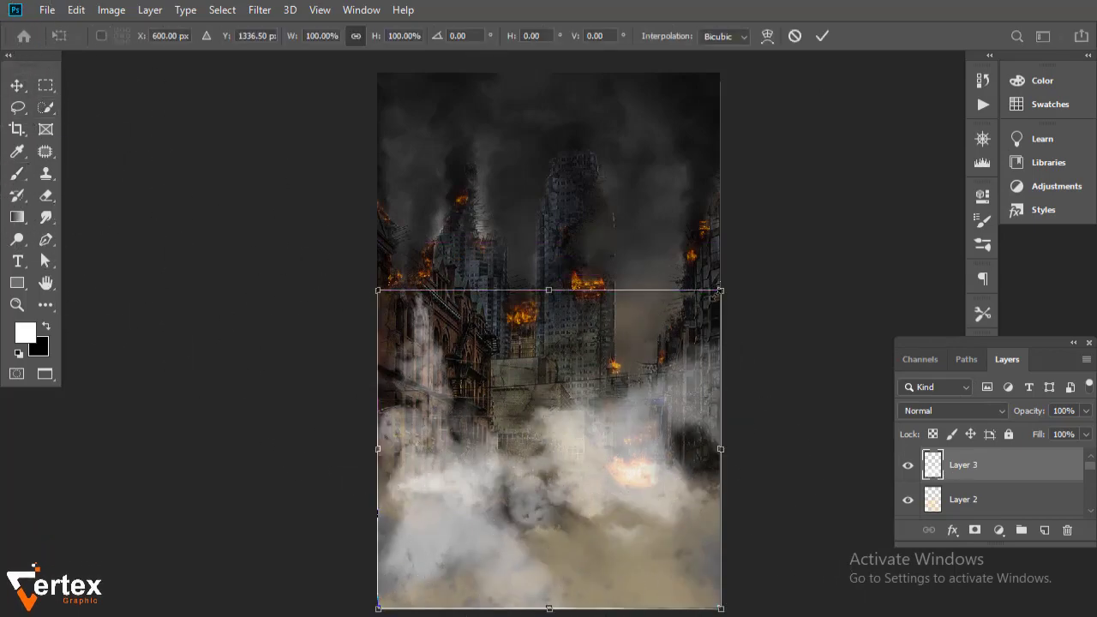
drag(630, 439, 622, 456)
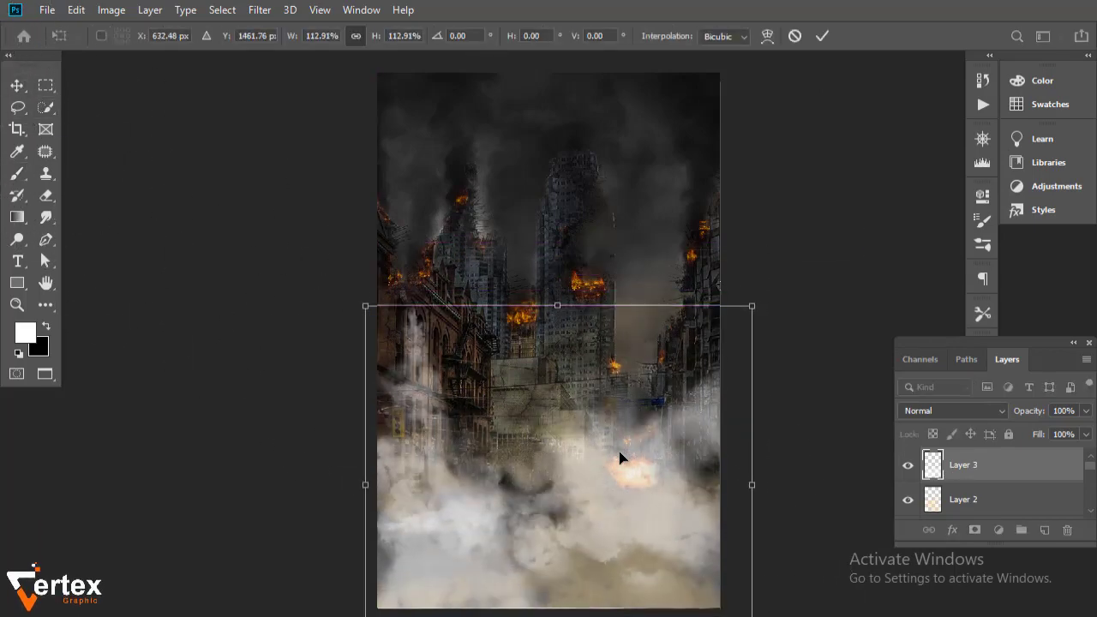
key(Return)
click(953, 411)
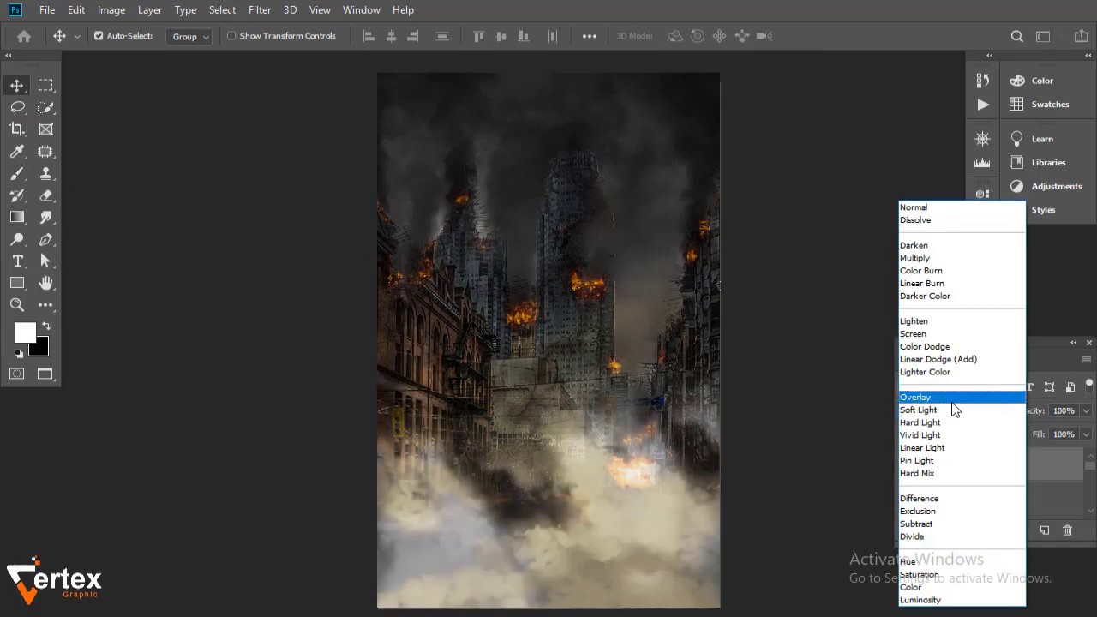
click(952, 400)
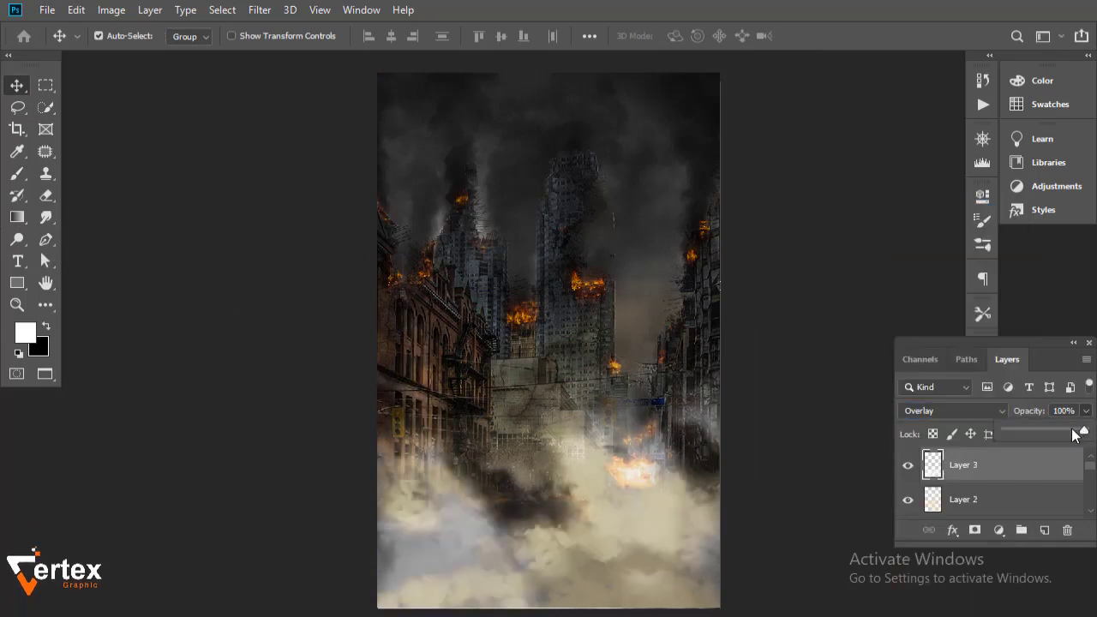
drag(1073, 434, 1041, 431)
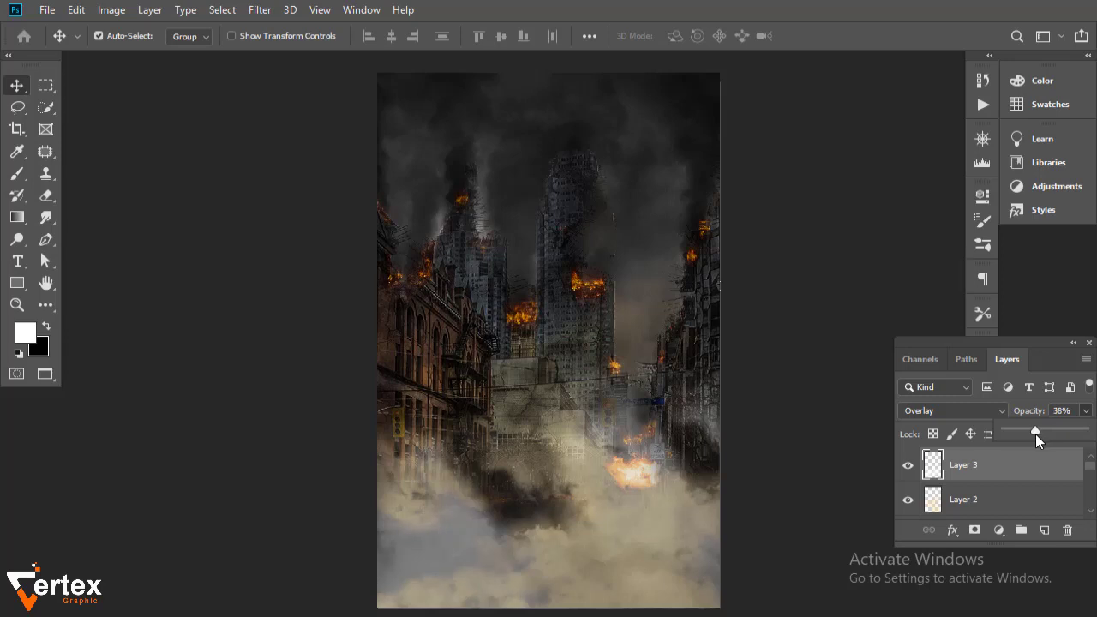
scroll(1011, 472, down, 2)
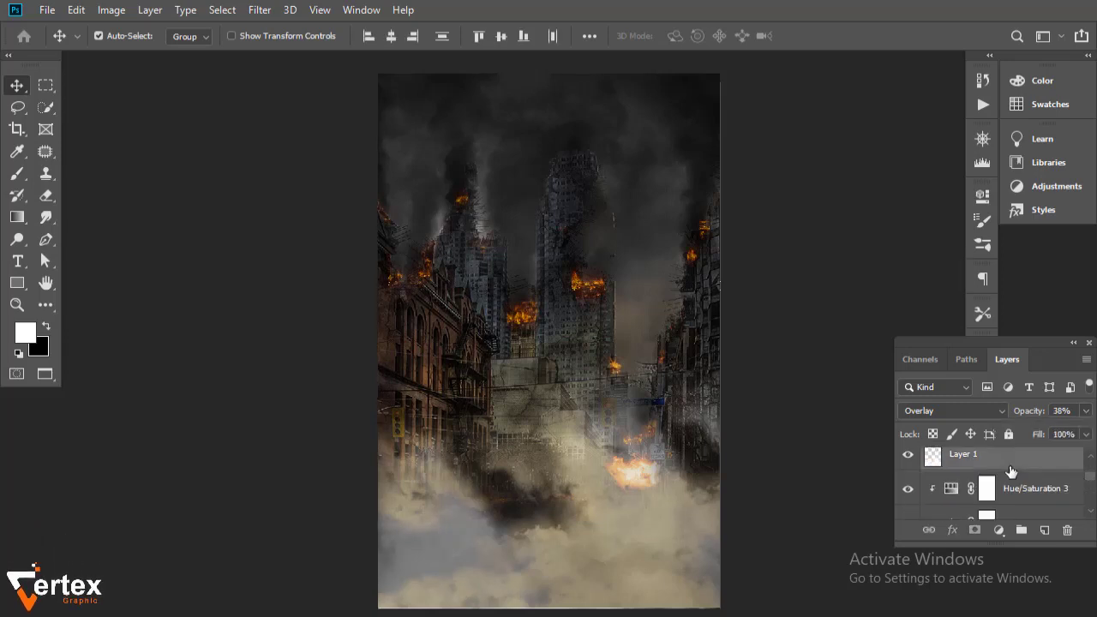
Group the smoke layers as 'smoke' and the city and fire layers as 'background'.
key(ctrl+g)
text(smoke)
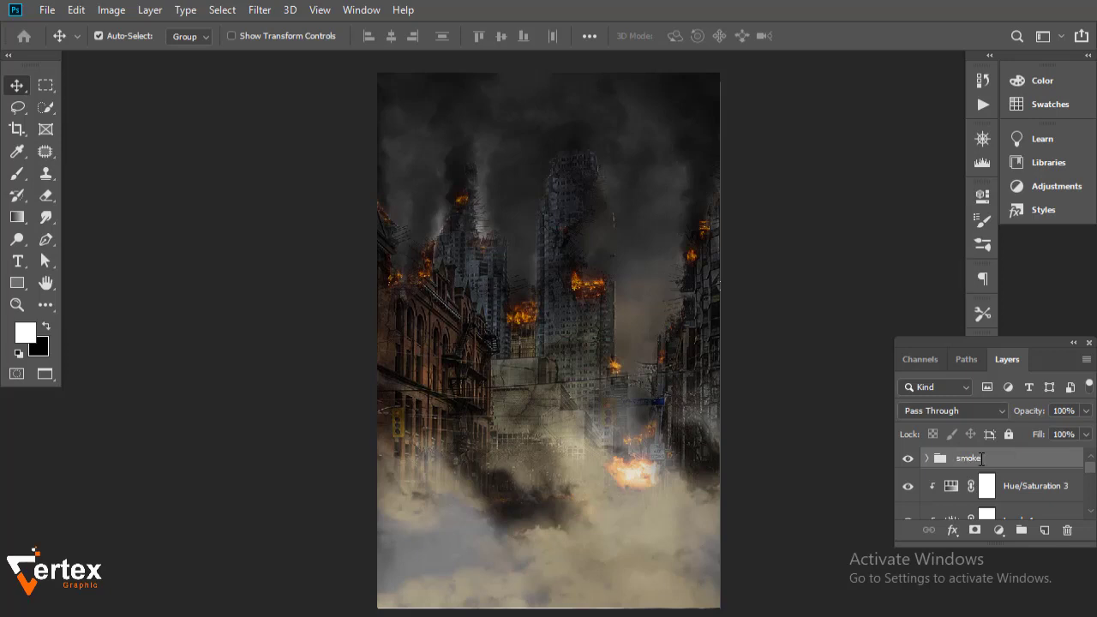
key(Return)
click(1040, 486)
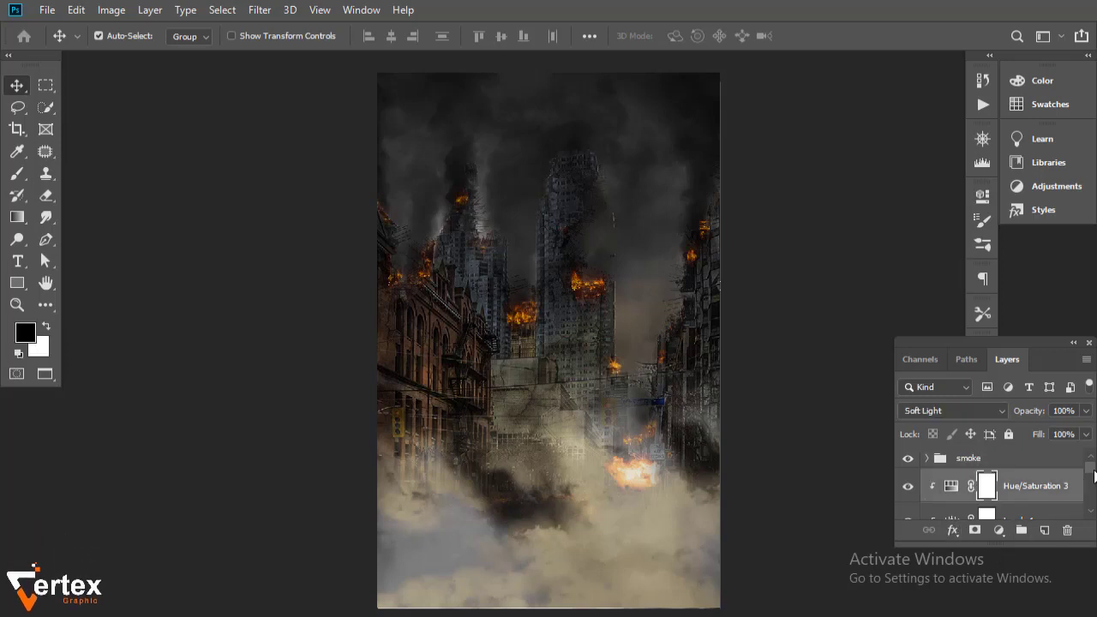
scroll(1028, 489, down, 2)
click(1020, 467)
key(ctrl+g)
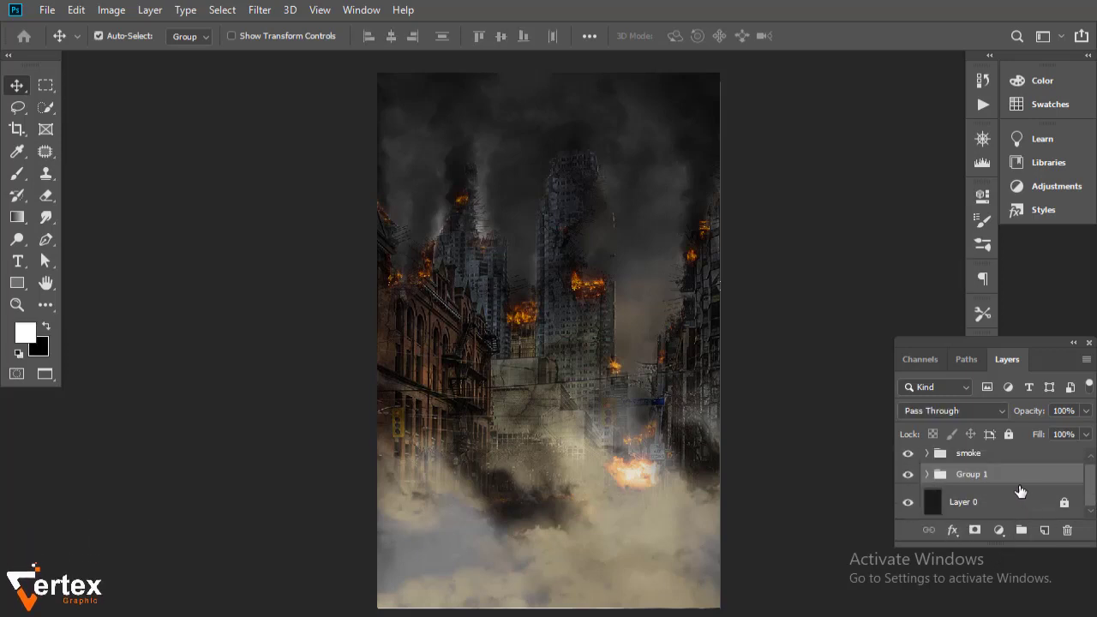
text(background)
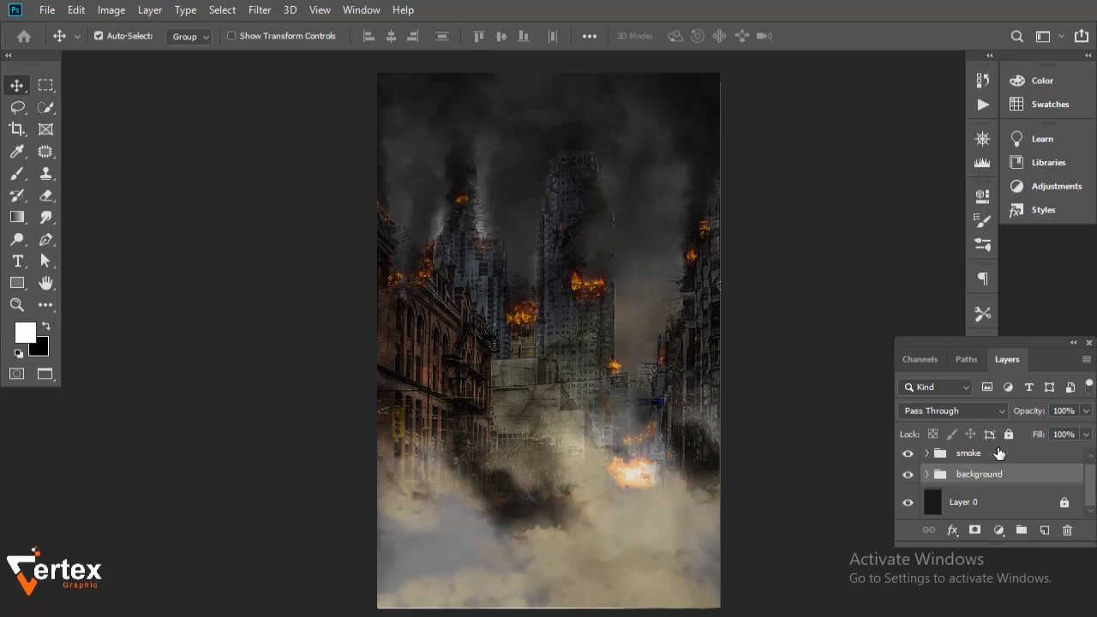
click(998, 452)
click(1003, 530)
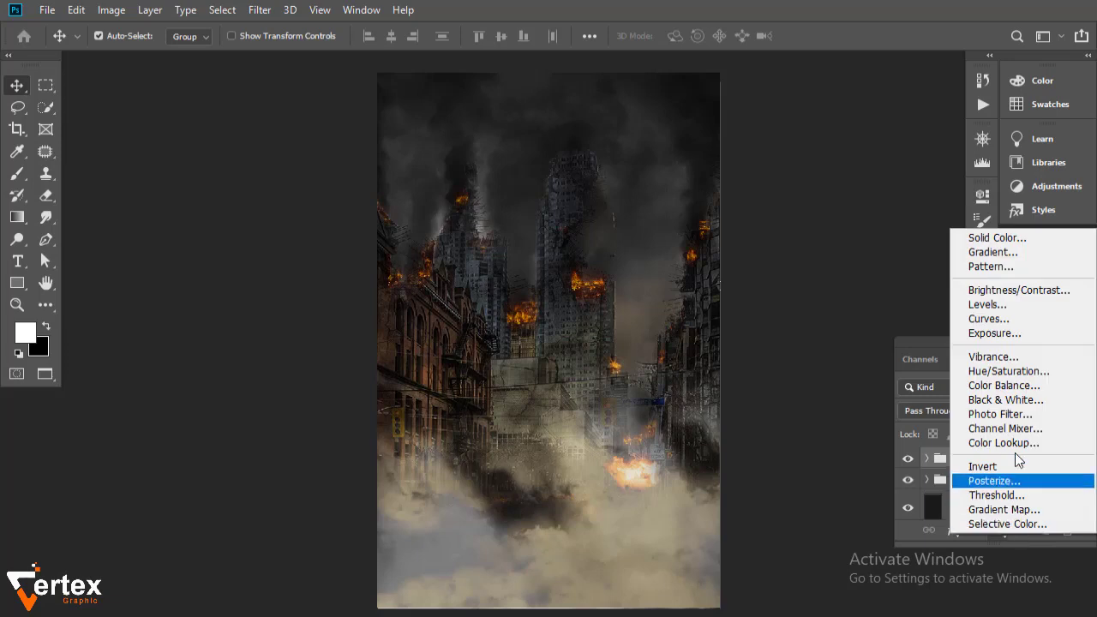
Add a Levels adjustment with black point 11, midtones 0.87 and slightly lifted output black.
click(1017, 306)
drag(757, 368, 769, 369)
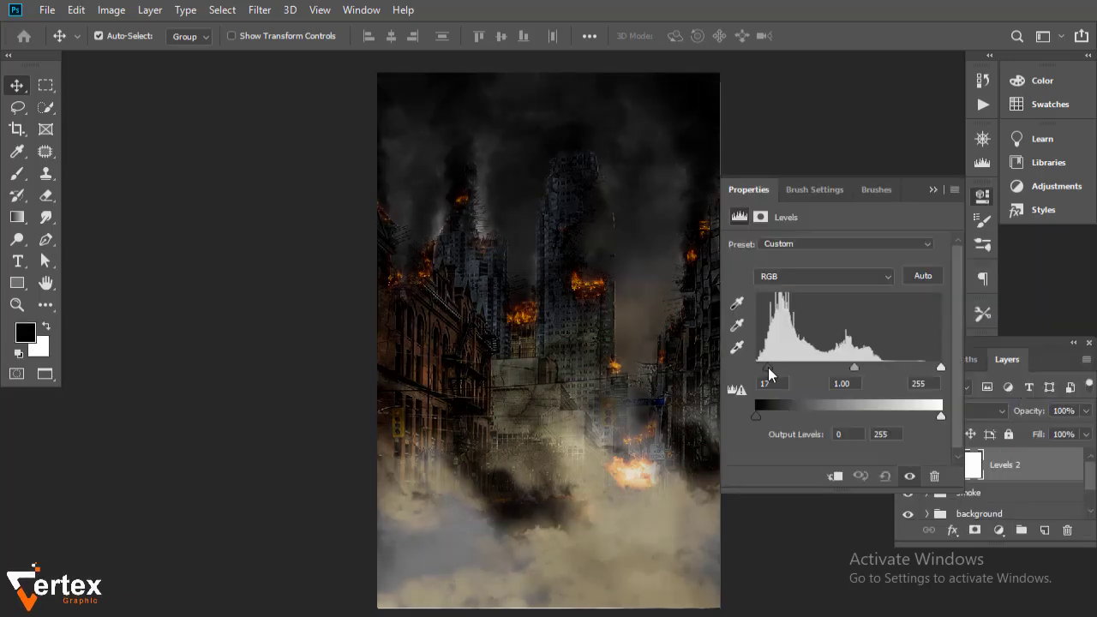
drag(853, 367, 861, 367)
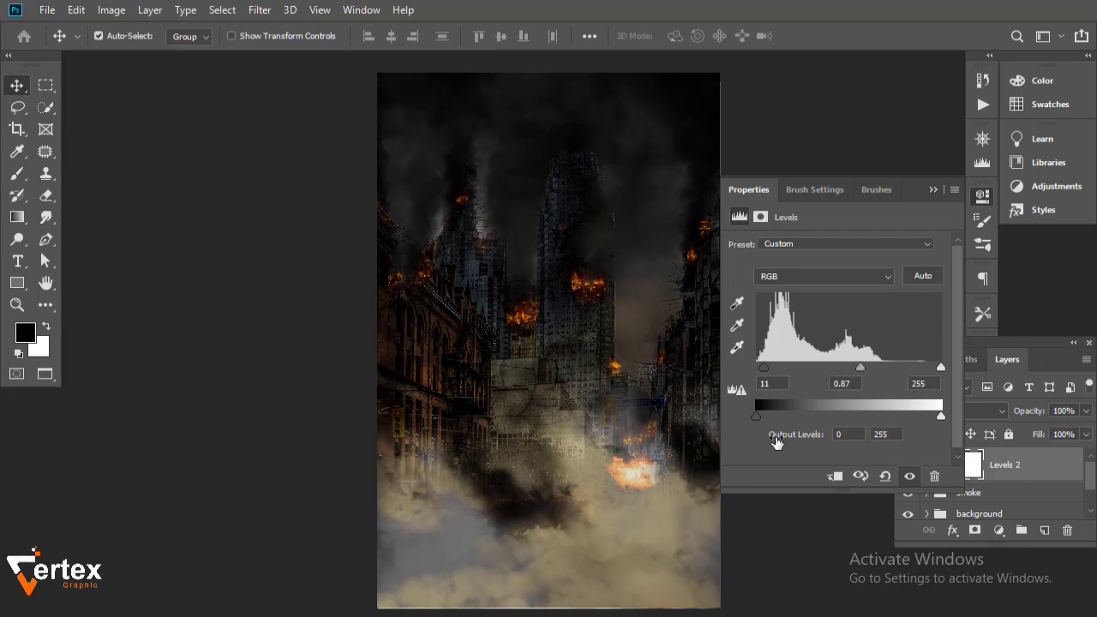
drag(755, 416, 761, 416)
click(983, 196)
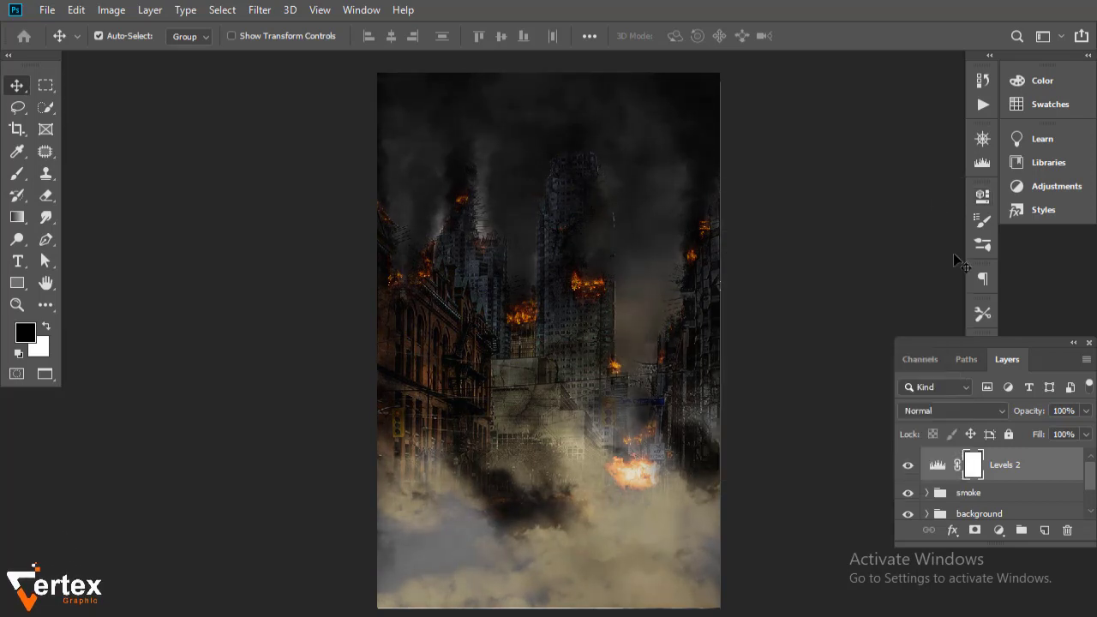
Add a Vibrance adjustment layer at Vibrance −31, Saturation +8.
click(999, 531)
click(981, 358)
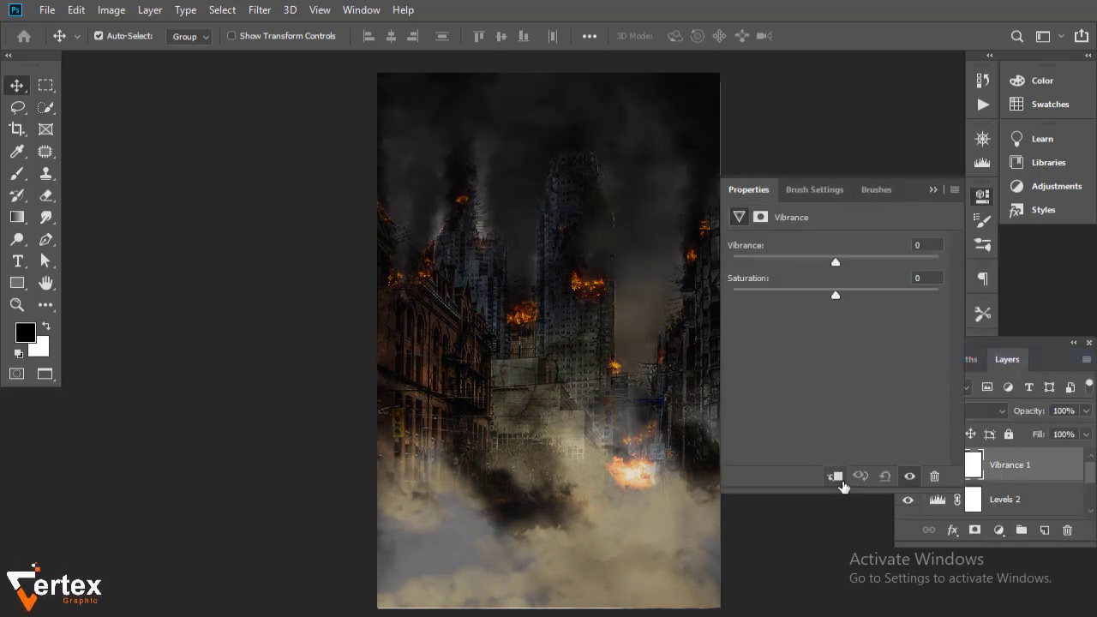
drag(818, 271, 777, 271)
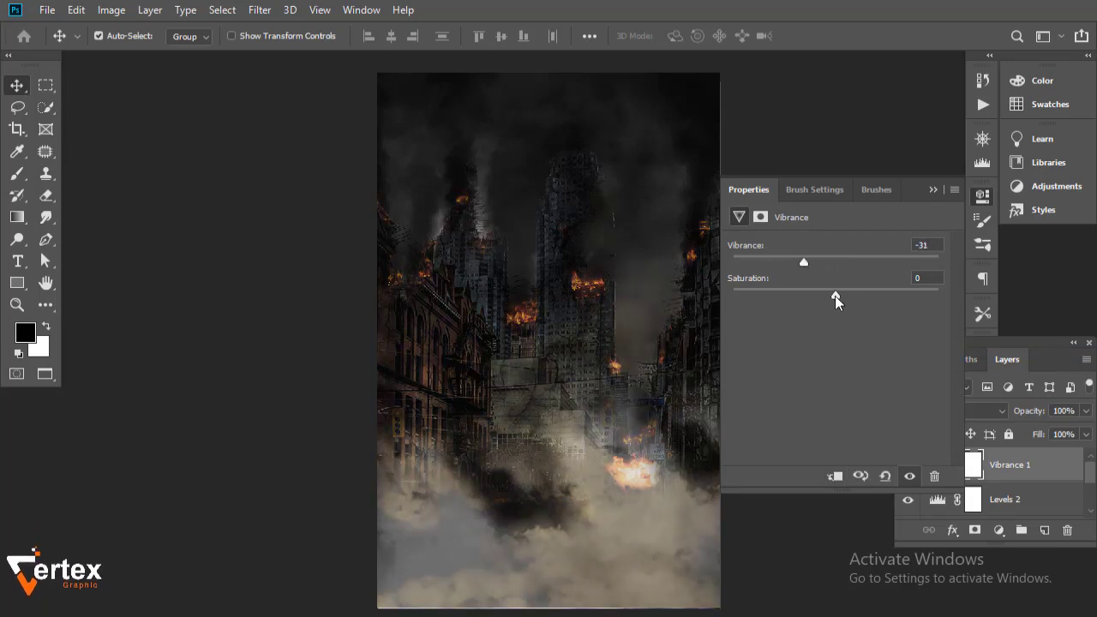
mouse_move(836, 297)
mouse_down()
mouse_move(876, 300)
mouse_move(792, 301)
mouse_move(844, 303)
mouse_up()
click(910, 477)
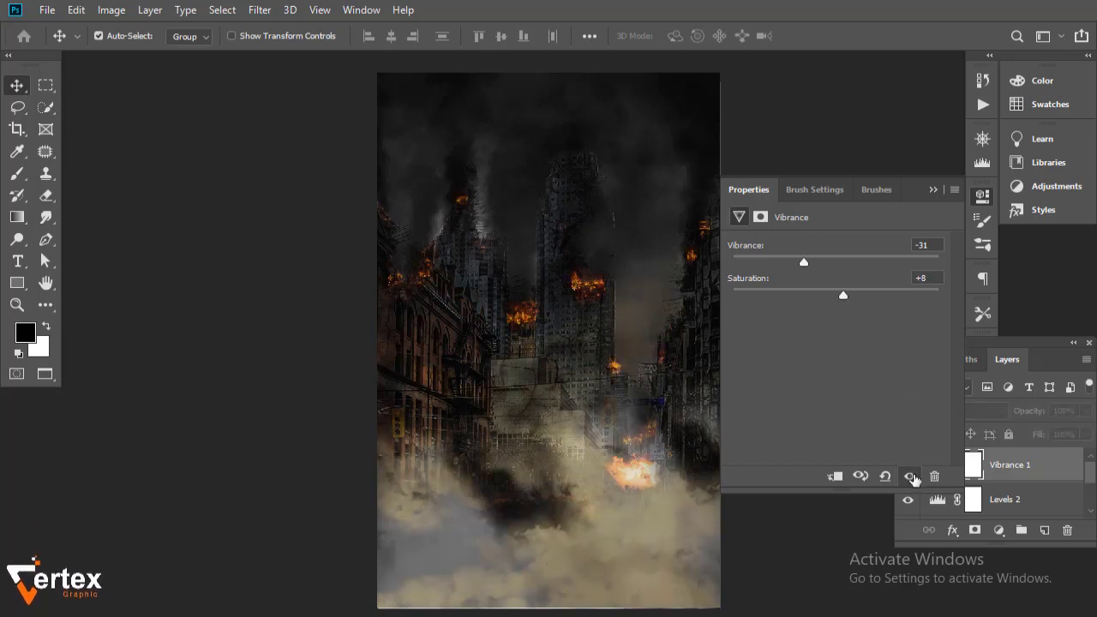
click(912, 482)
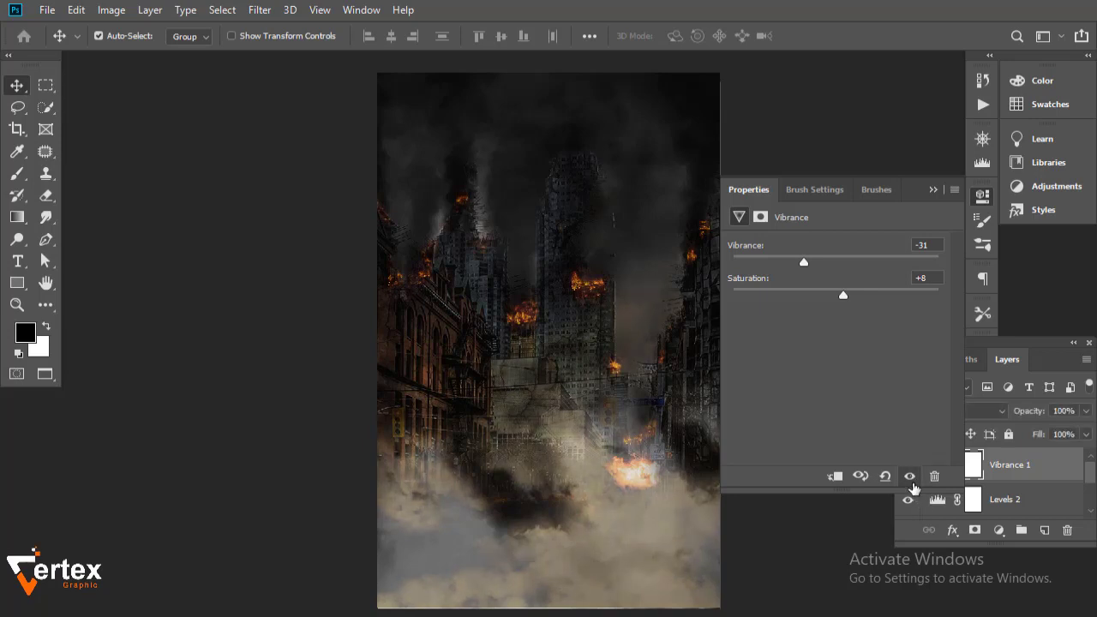
click(934, 196)
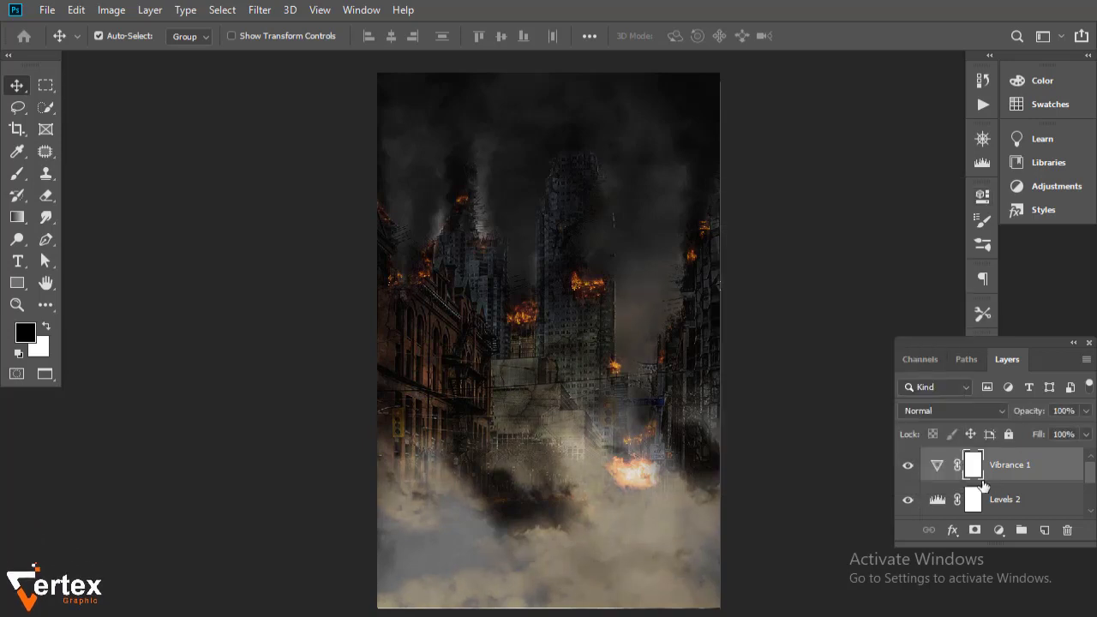
Place the pngwing.com (2) man cutout into the poster as an embedded image.
click(48, 10)
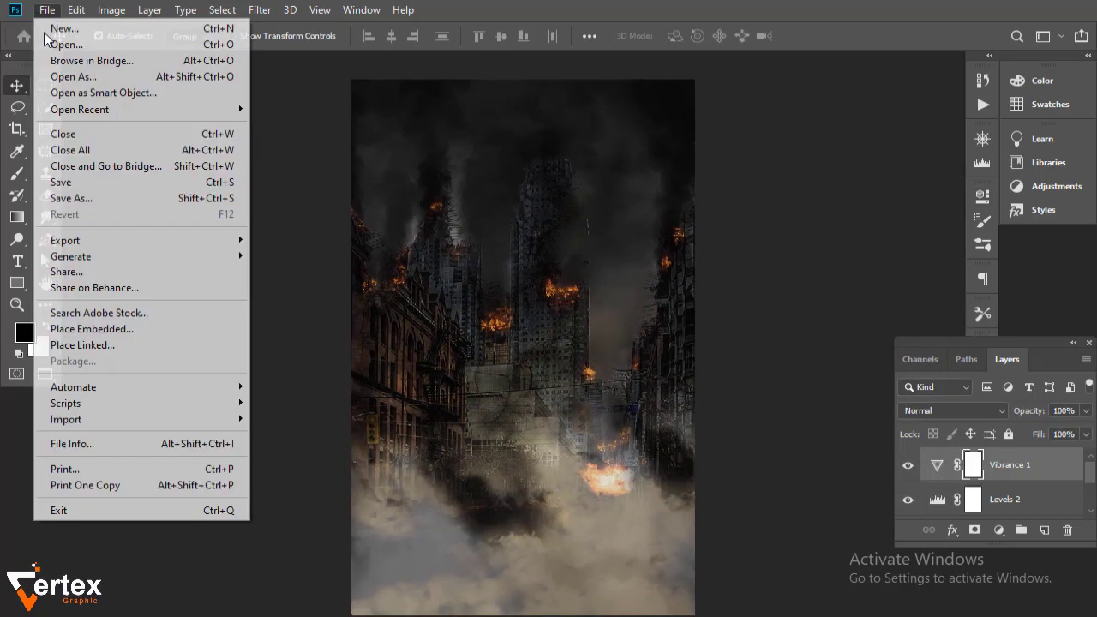
click(141, 325)
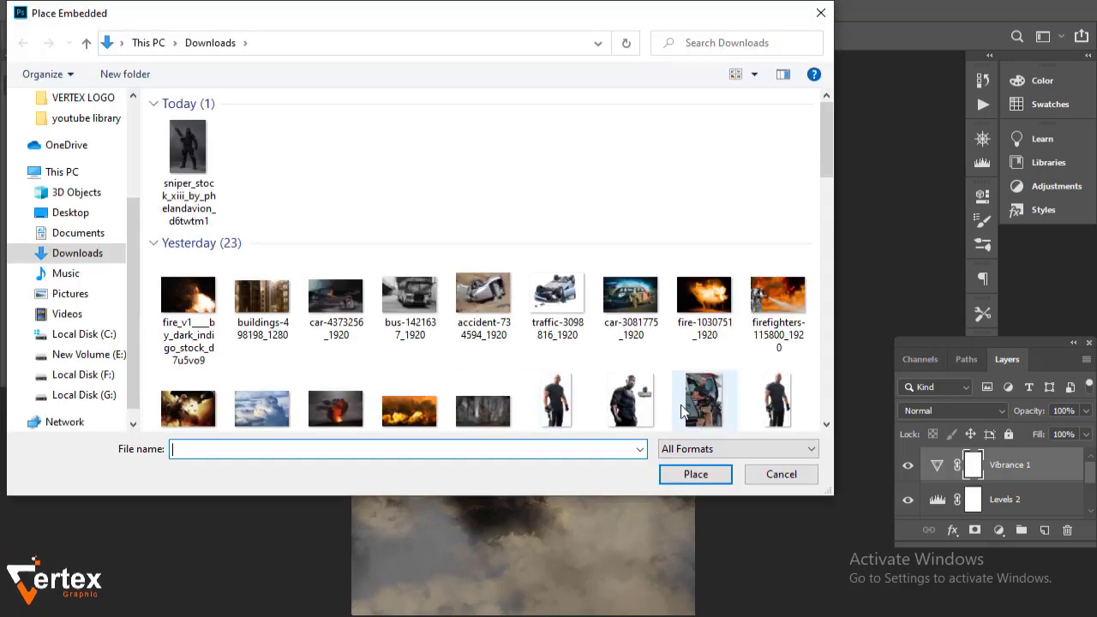
scroll(824, 167, down, 1)
click(631, 356)
key(Return)
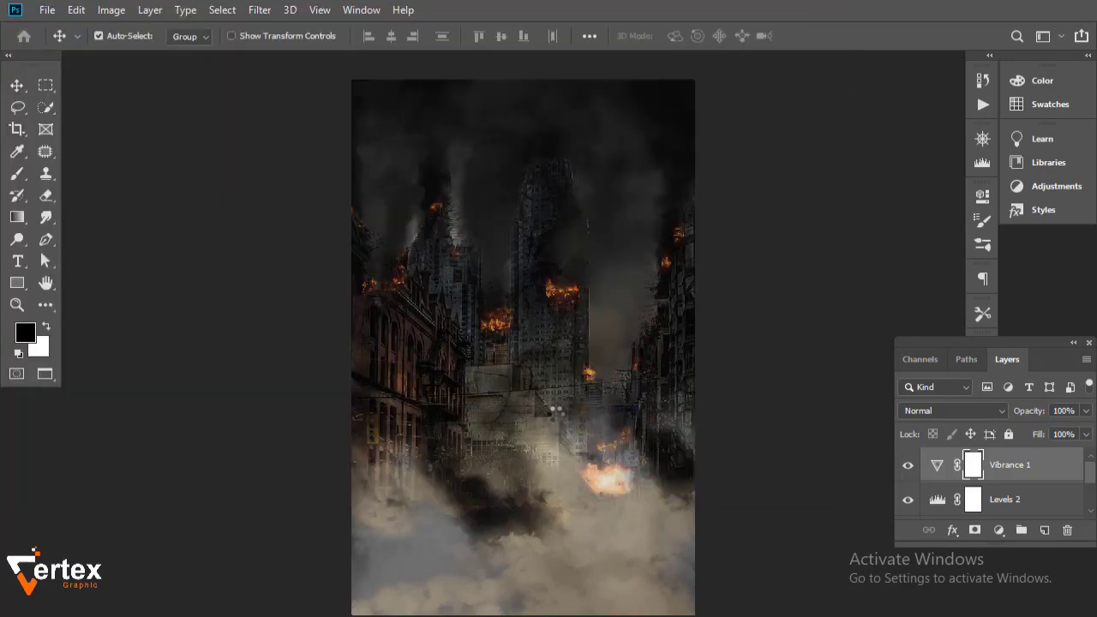
key(Return)
right_click(1028, 467)
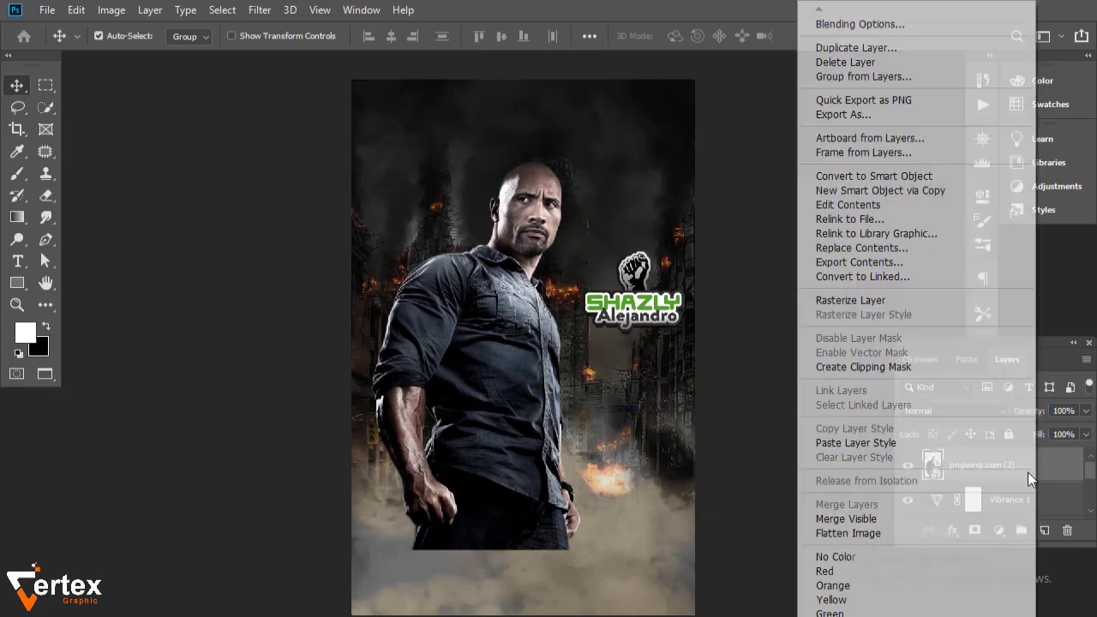
key(Escape)
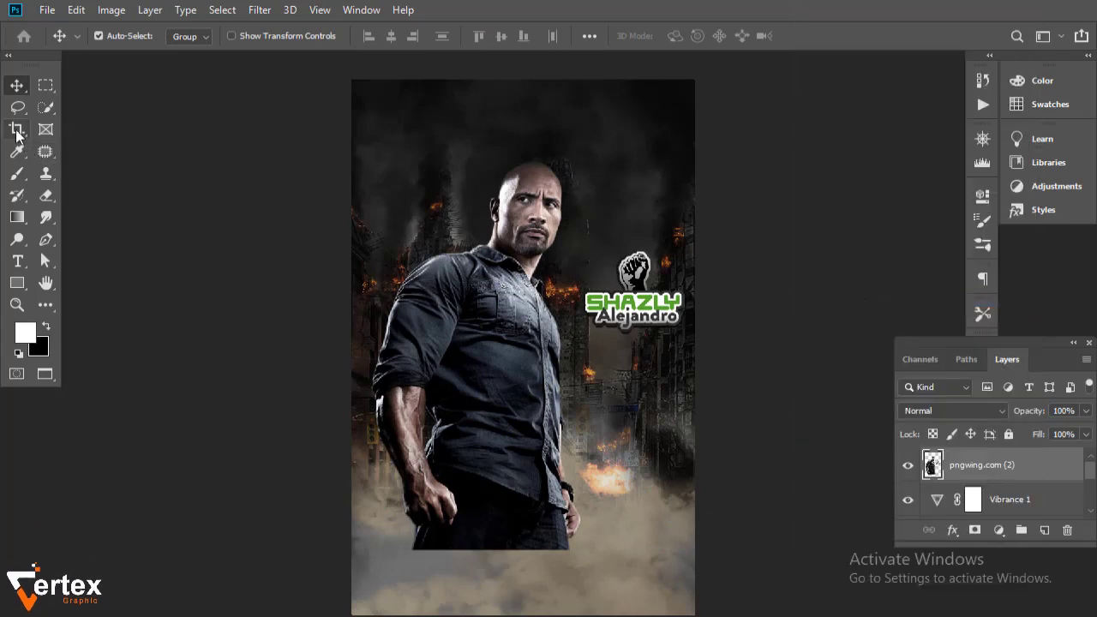
Move the man about 77 px lower and scale him to about 129%.
click(17, 107)
drag(577, 283, 666, 191)
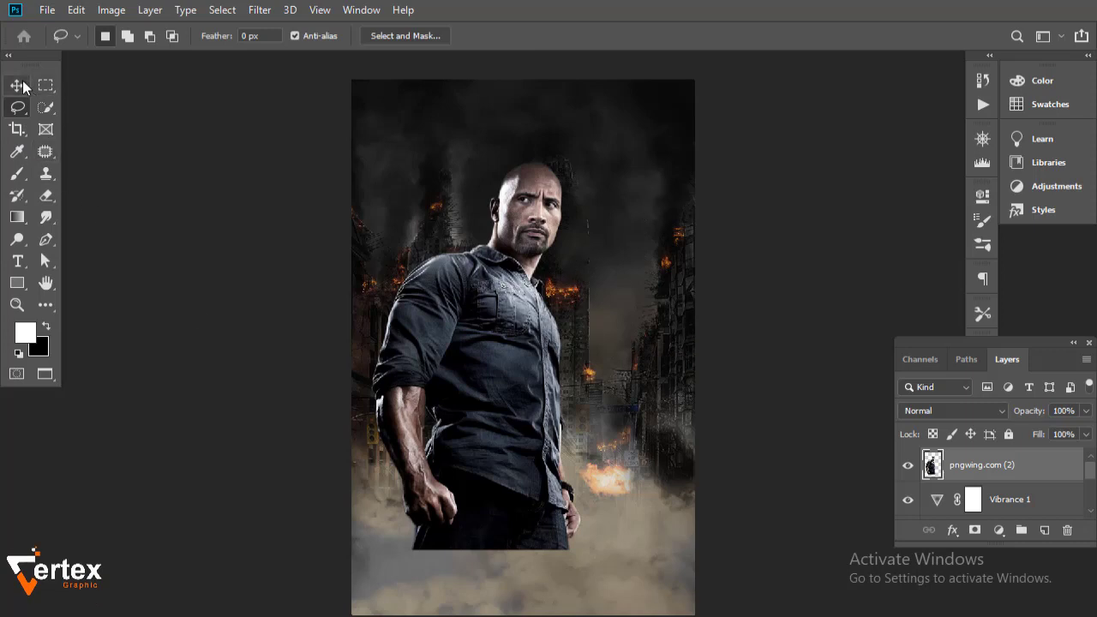
key(v)
drag(525, 332, 526, 396)
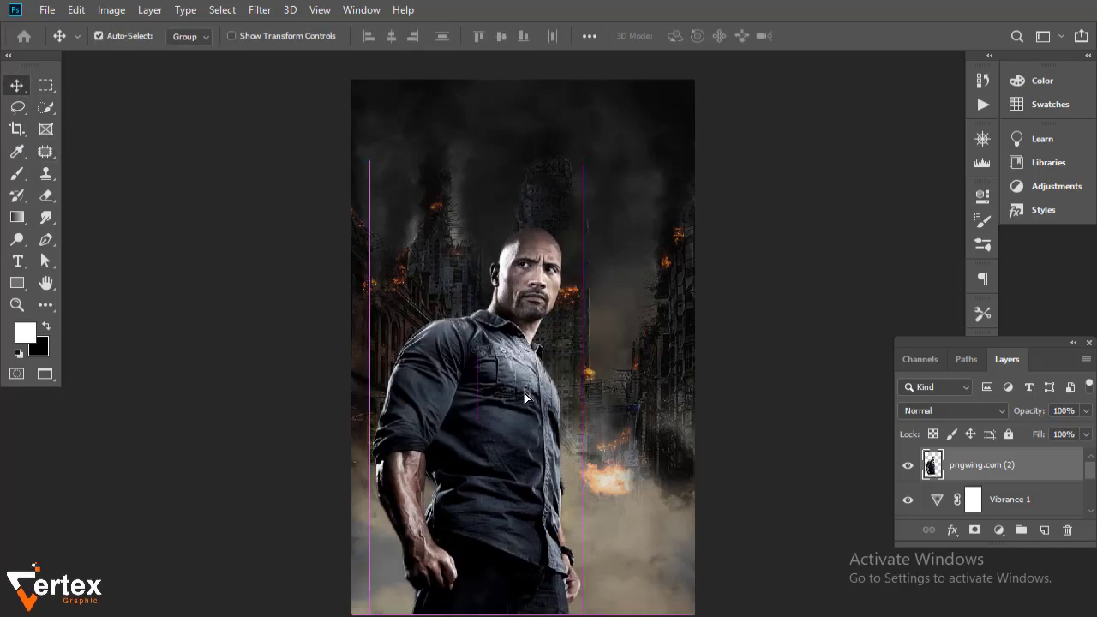
key(ctrl+t)
drag(584, 225, 676, 134)
drag(565, 353, 555, 351)
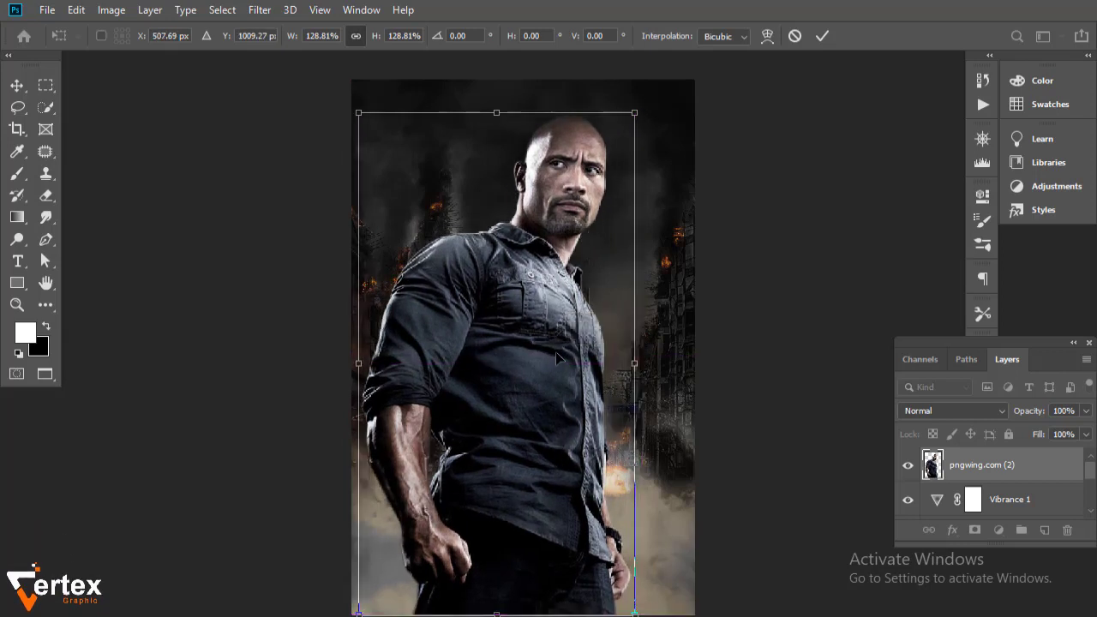
key(Return)
Add a layer mask to the man and lasso-select his lower body.
click(974, 531)
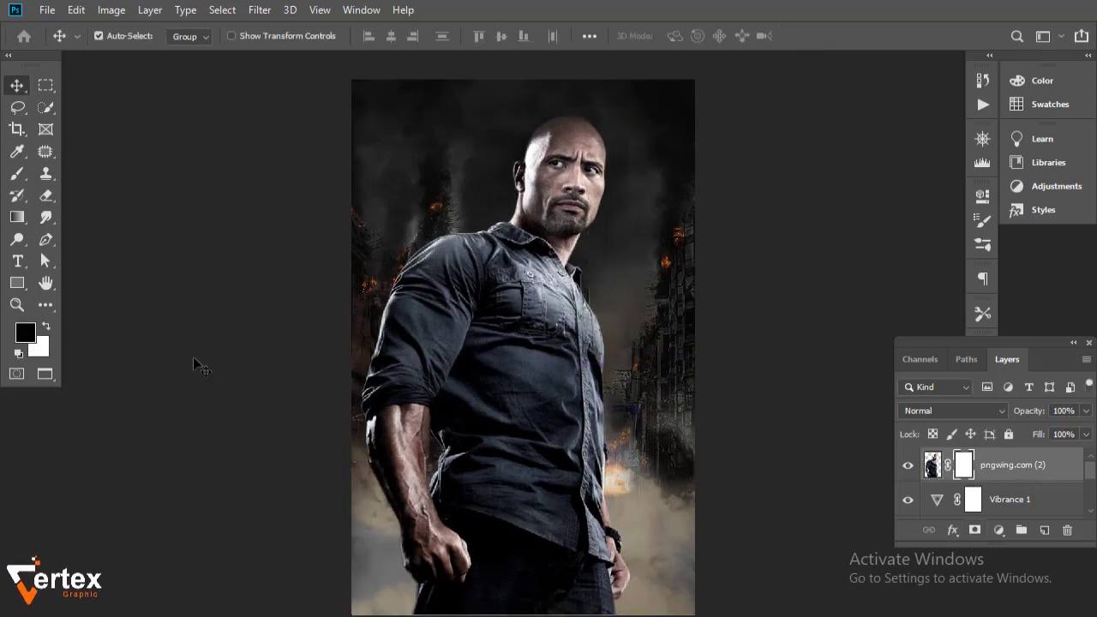
key(g)
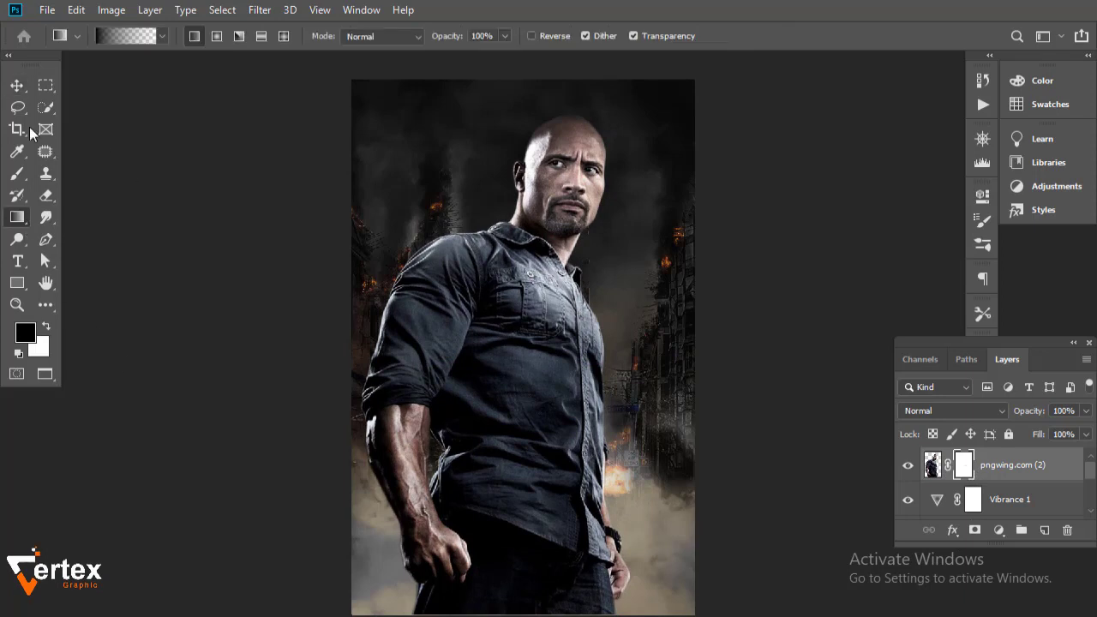
key(l)
drag(688, 494, 384, 594)
drag(477, 610, 480, 614)
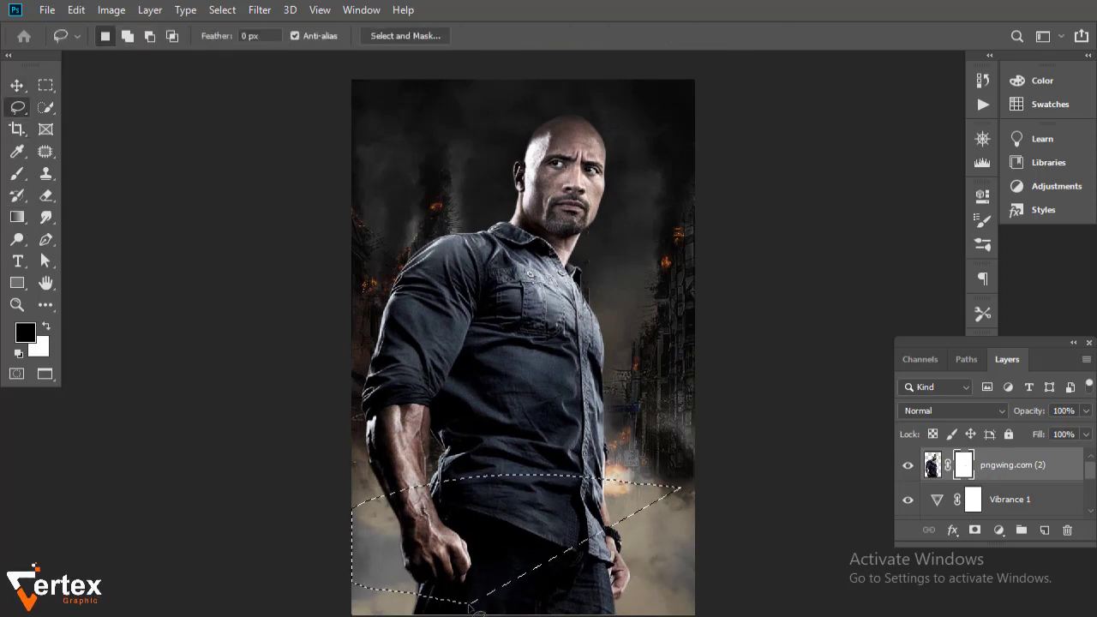
mouse_move(686, 478)
mouse_down()
mouse_move(354, 611)
mouse_move(690, 496)
mouse_up()
Draw gradients in the masked selection so his legs fade into the smoke, then deselect.
click(18, 219)
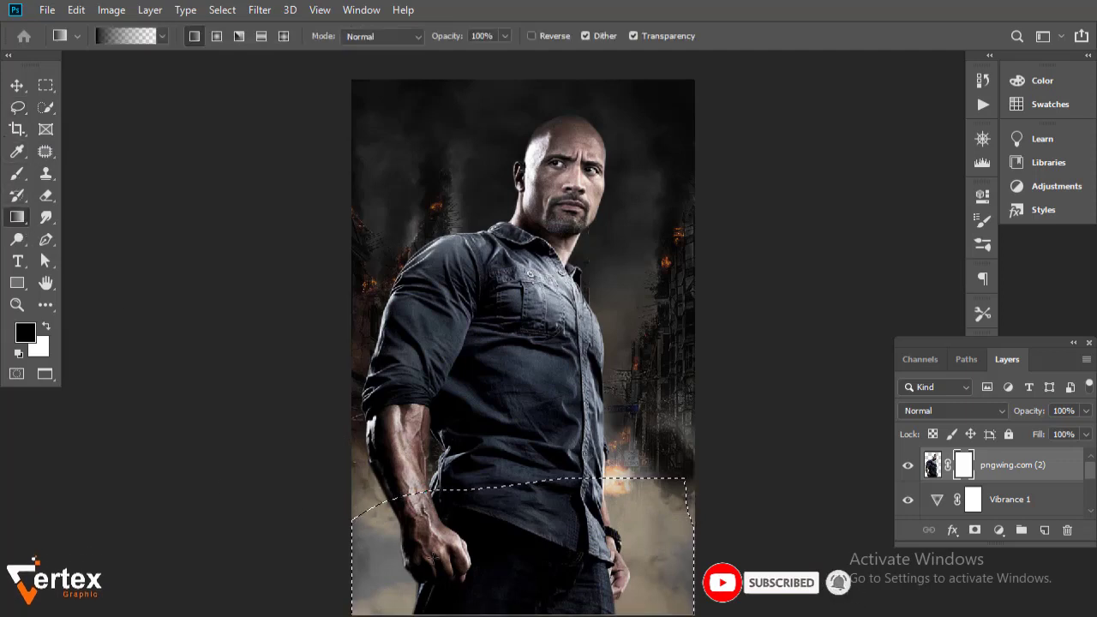
mouse_move(529, 536)
mouse_down()
mouse_move(518, 415)
mouse_move(514, 556)
mouse_up()
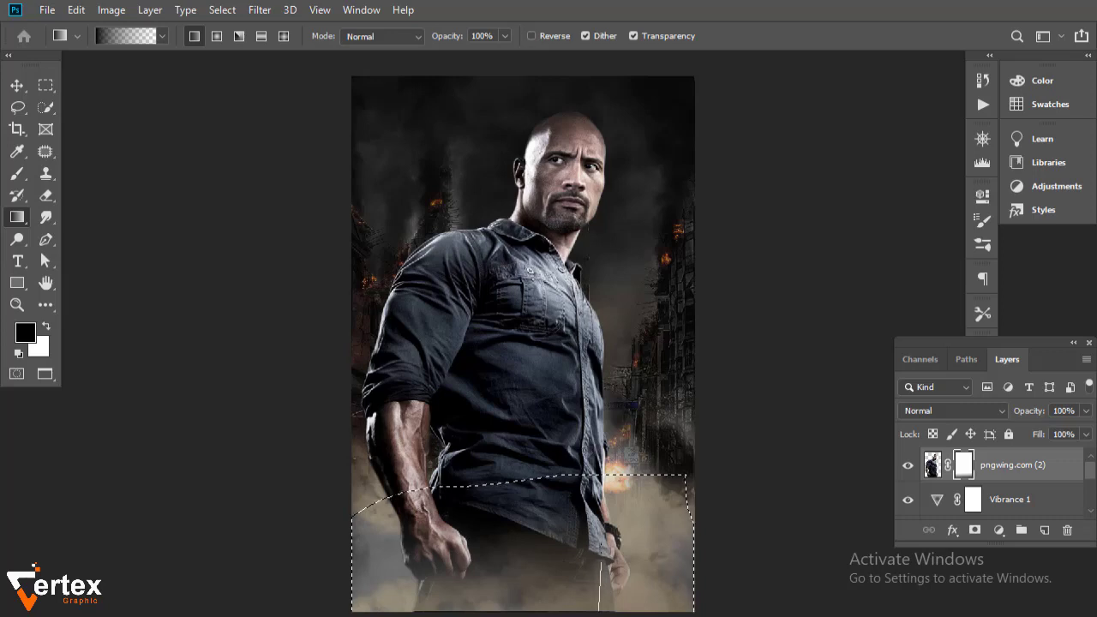
drag(599, 558, 599, 612)
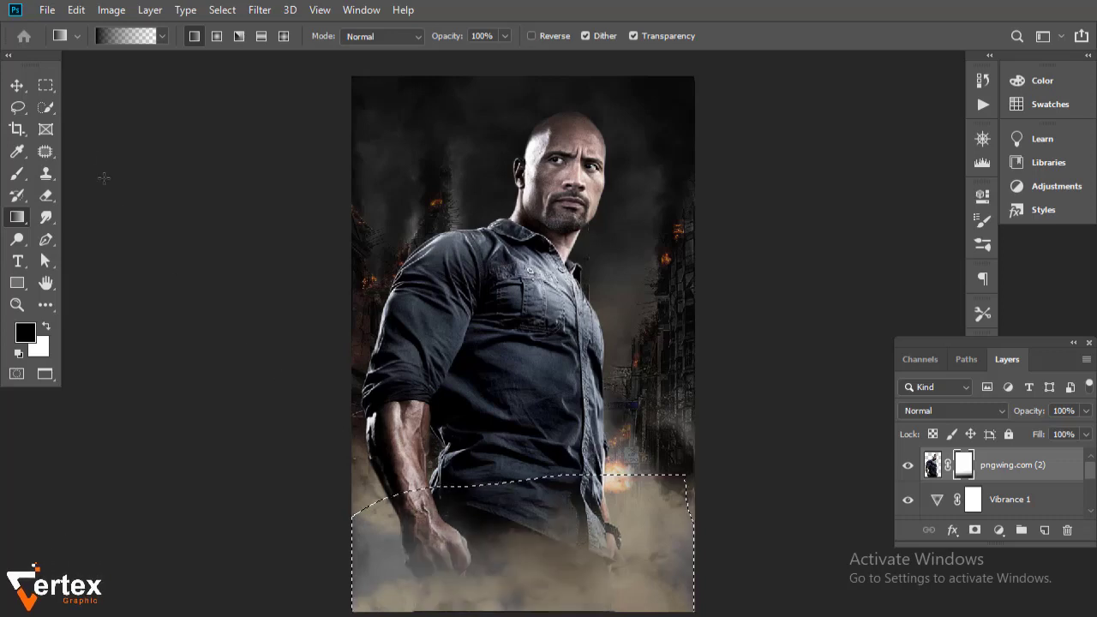
key(v)
key(ctrl+d)
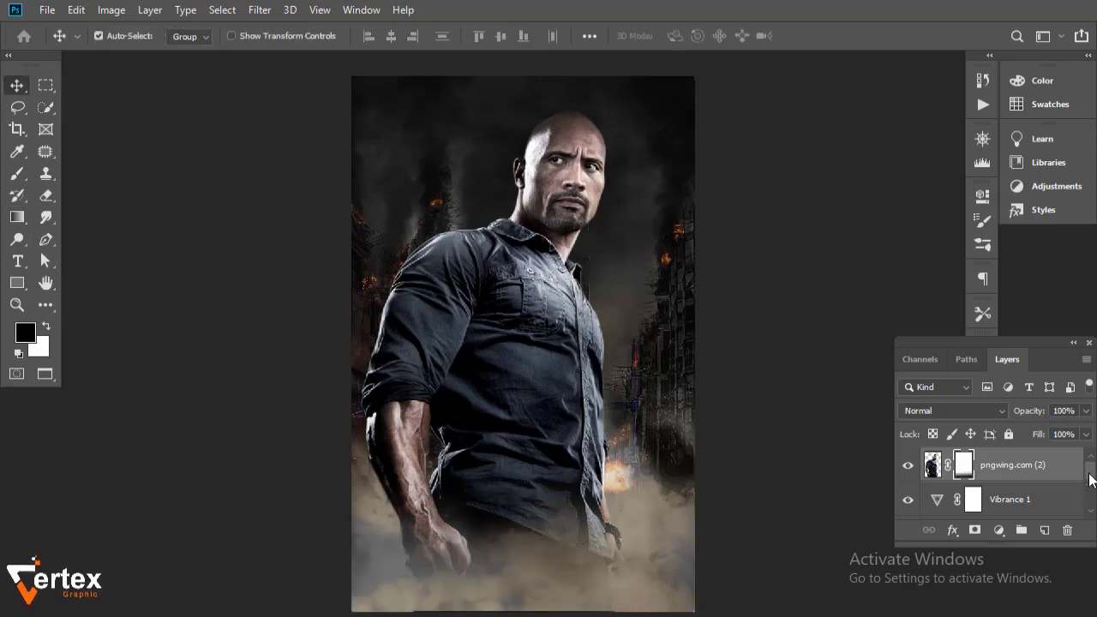
click(927, 474)
Pull the background group's top-right corner inward with a perspective transform.
click(1003, 474)
key(x)
key(ctrl+t)
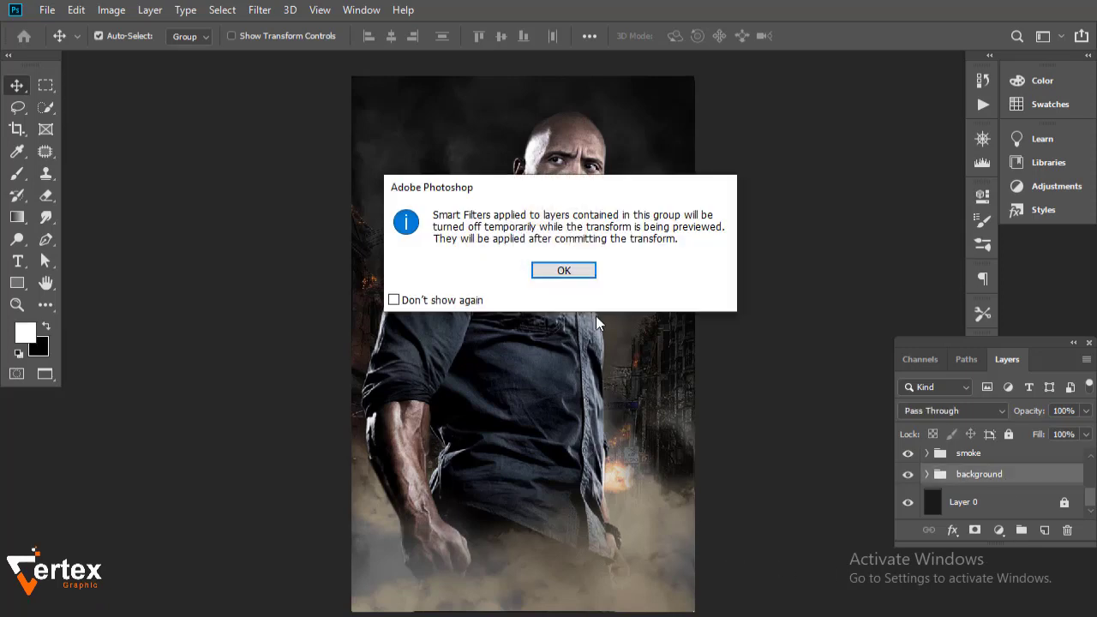
click(565, 270)
right_click(603, 364)
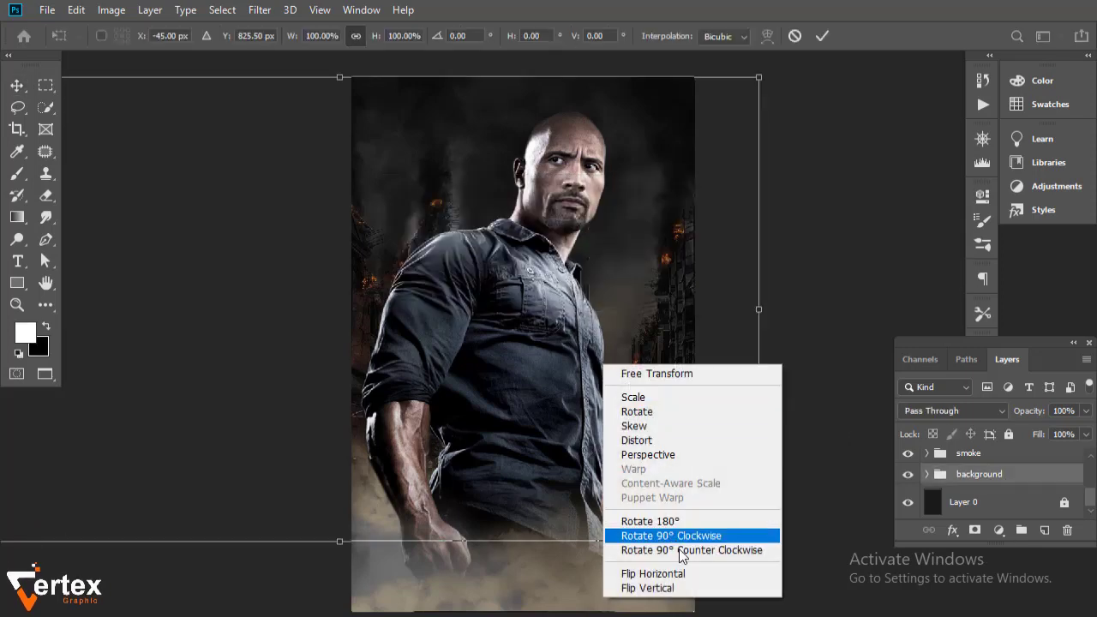
click(666, 455)
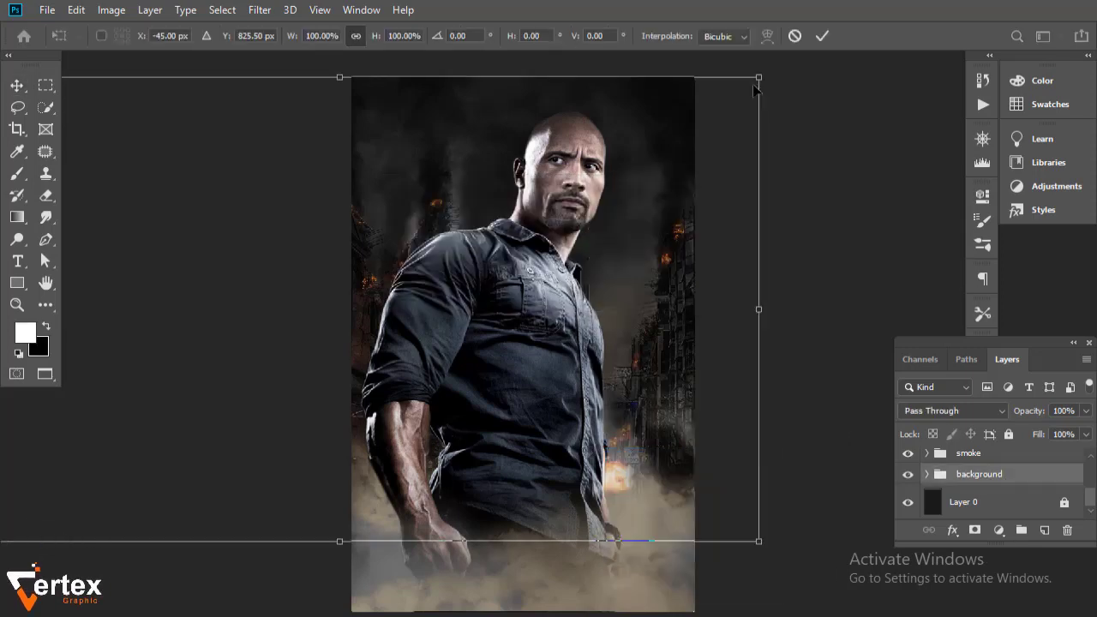
drag(761, 79, 744, 79)
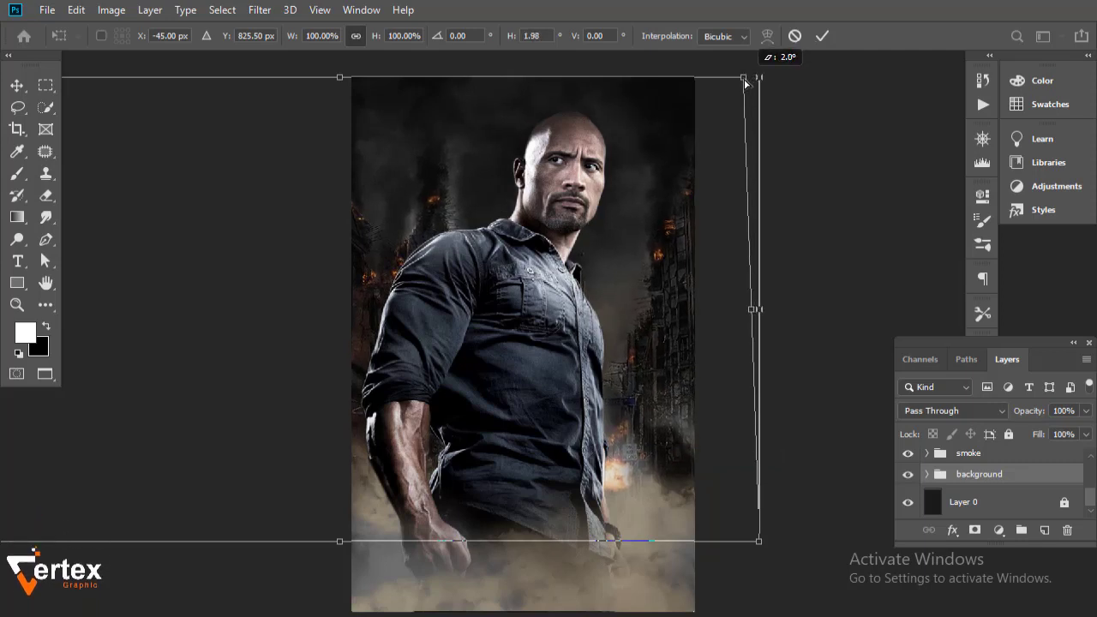
key(Return)
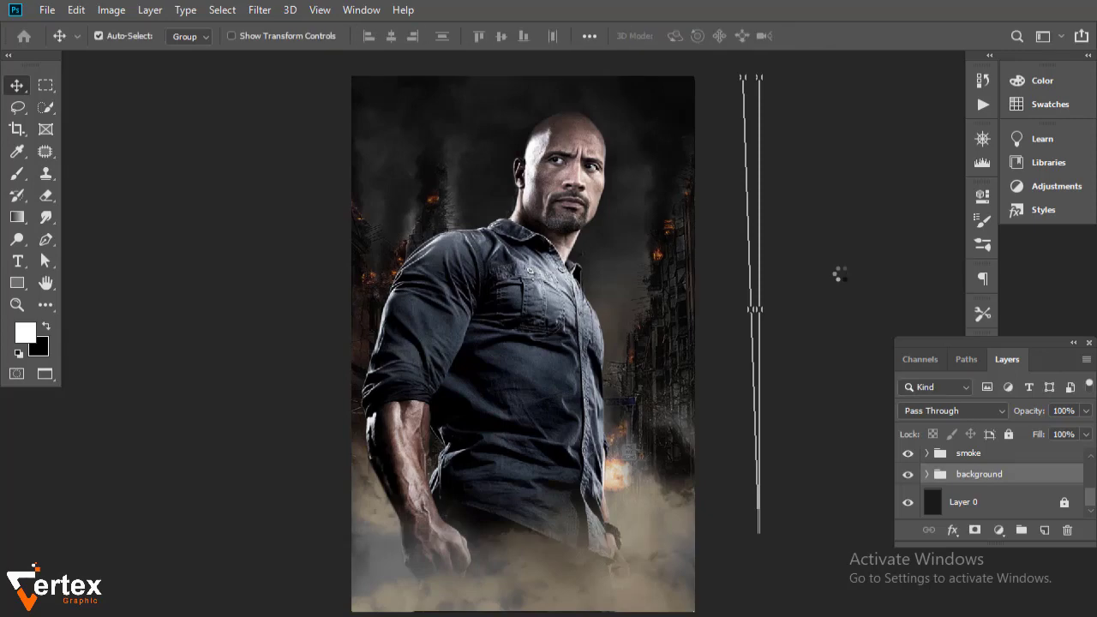
scroll(596, 313, up, 1)
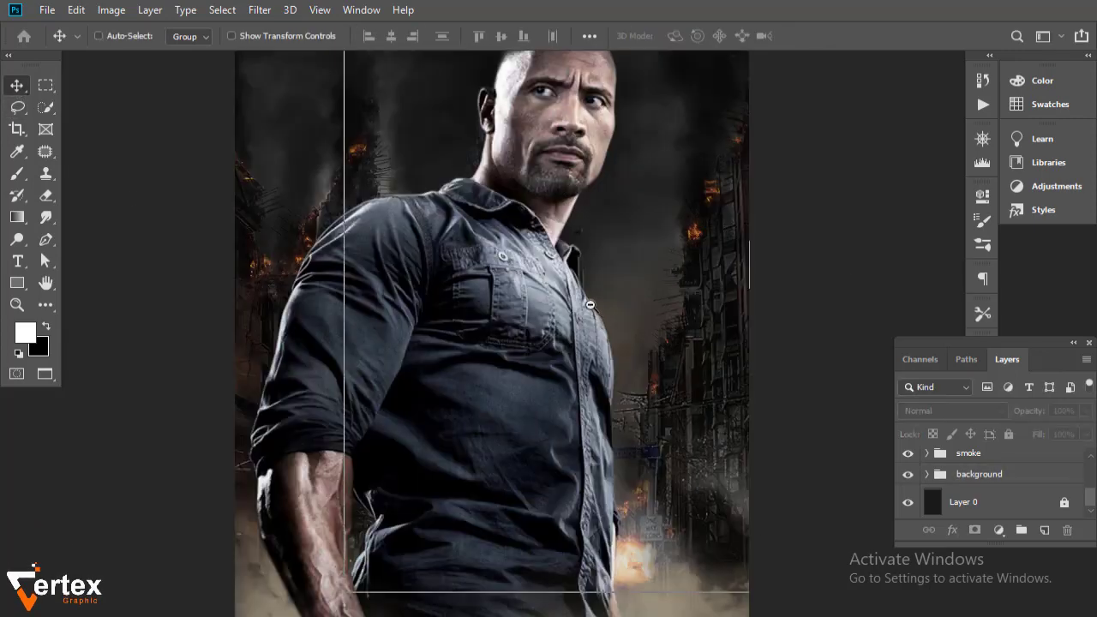
key(ctrl+0)
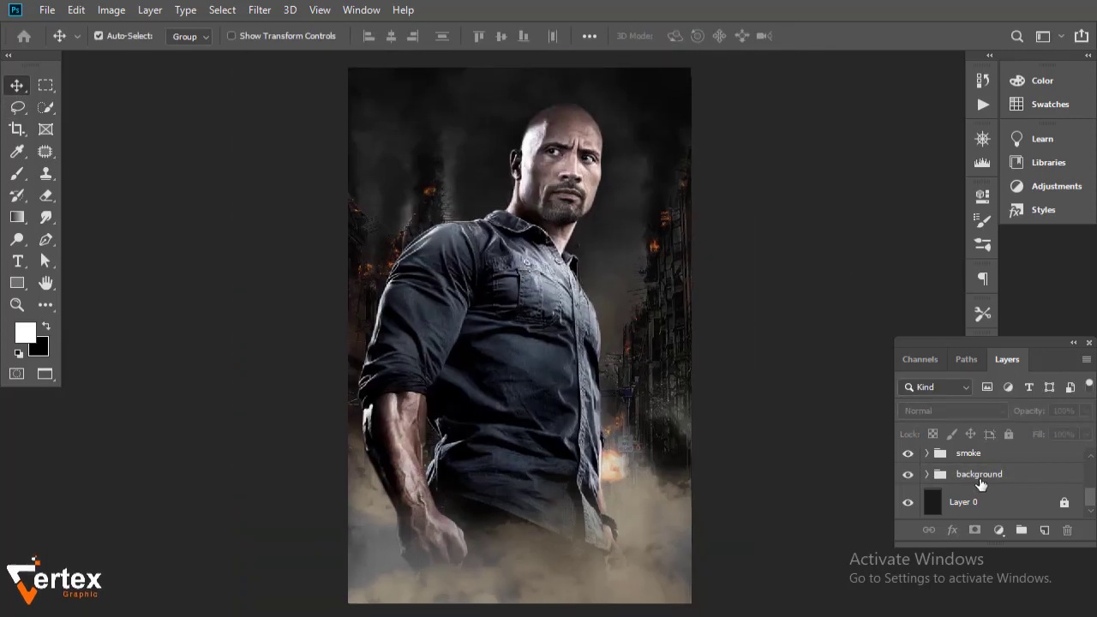
Select the pngwing.com (2) man layer and toggle its visibility off.
click(980, 477)
drag(1089, 504, 1087, 463)
click(1039, 470)
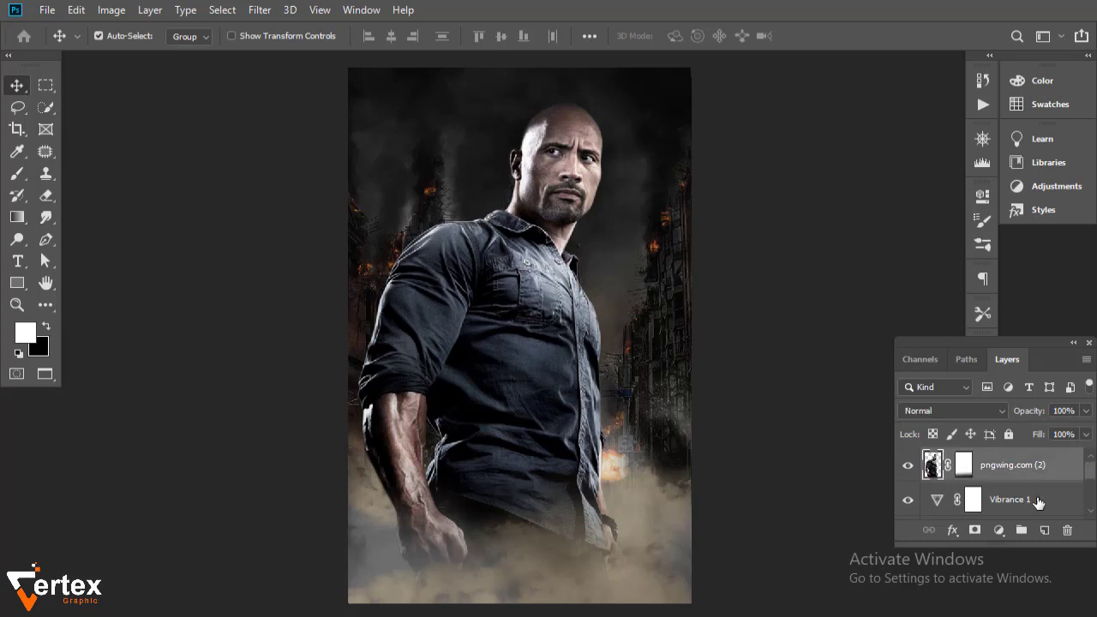
click(995, 530)
click(928, 476)
click(910, 466)
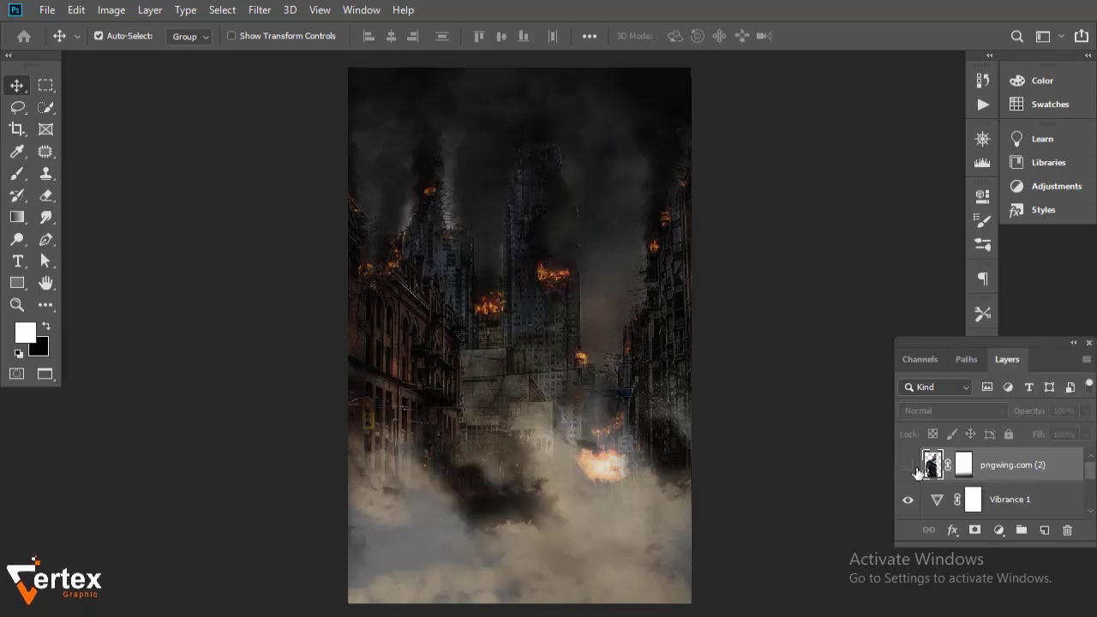
click(260, 9)
Grade the man in Camera Raw: Exposure +0.15, Highlights −48, Shadows +27, Whites +7, Clarity +30.
click(296, 111)
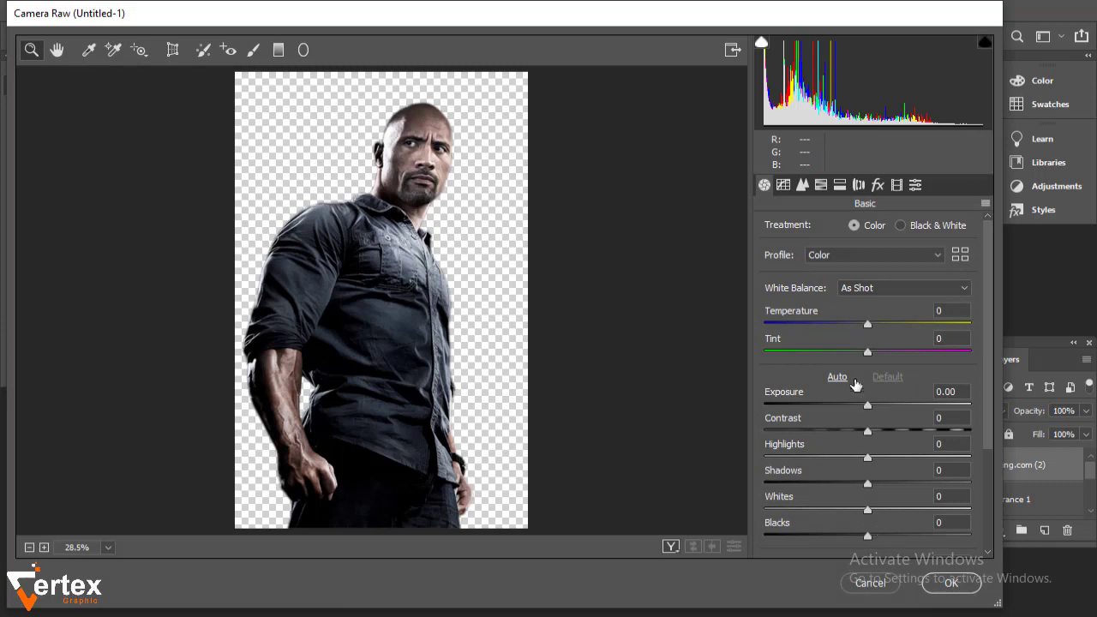
drag(873, 417, 871, 415)
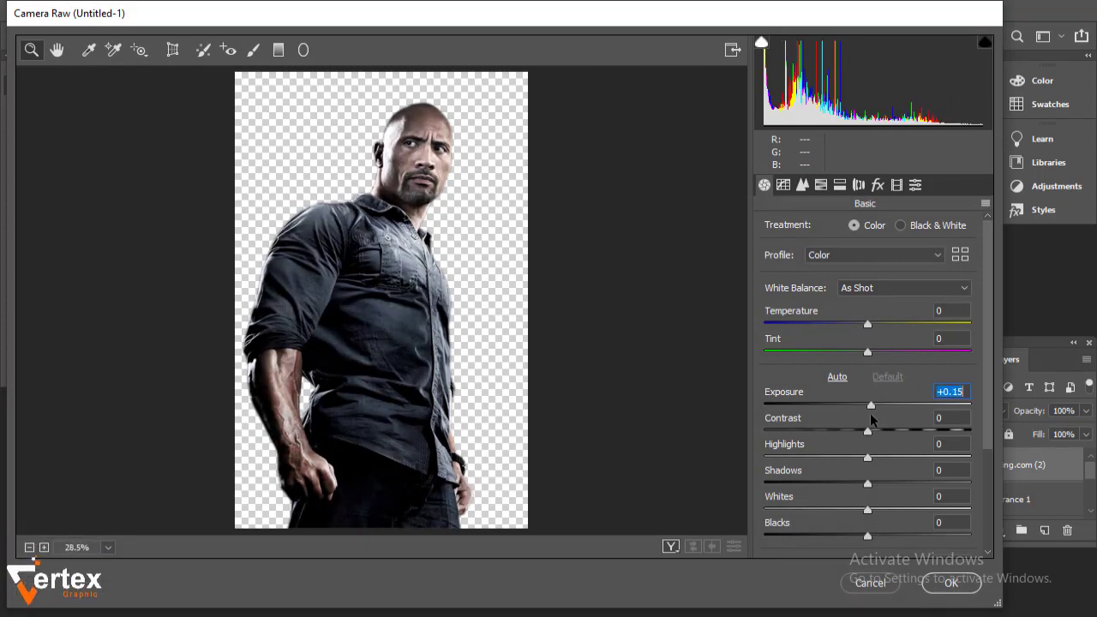
mouse_move(782, 458)
mouse_down()
mouse_move(911, 486)
mouse_move(764, 504)
mouse_move(875, 510)
mouse_up()
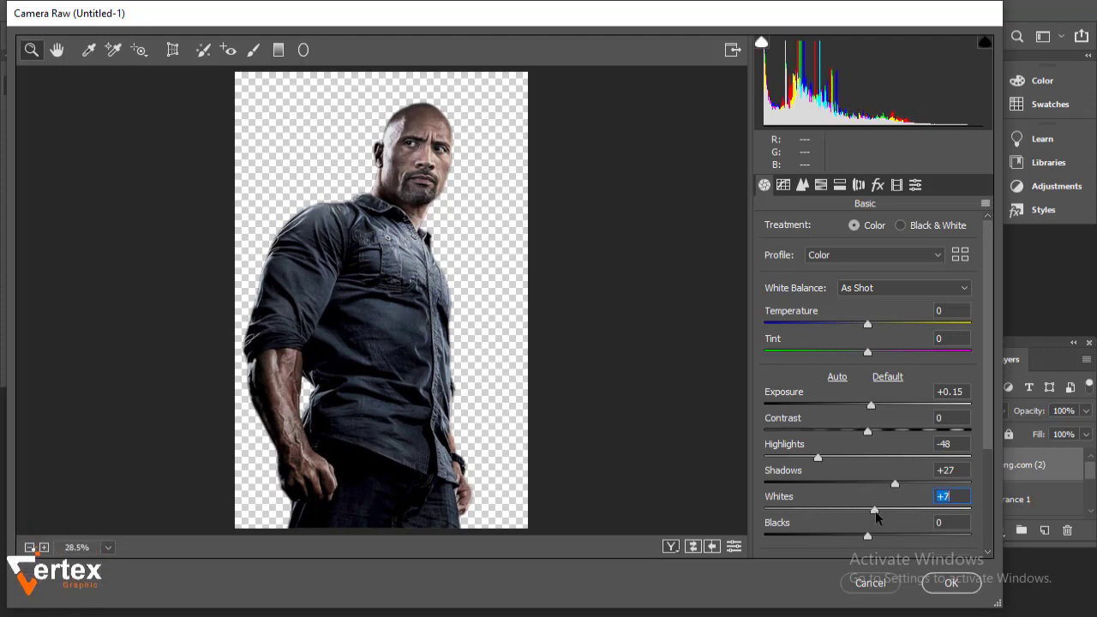
scroll(900, 467, down, 2)
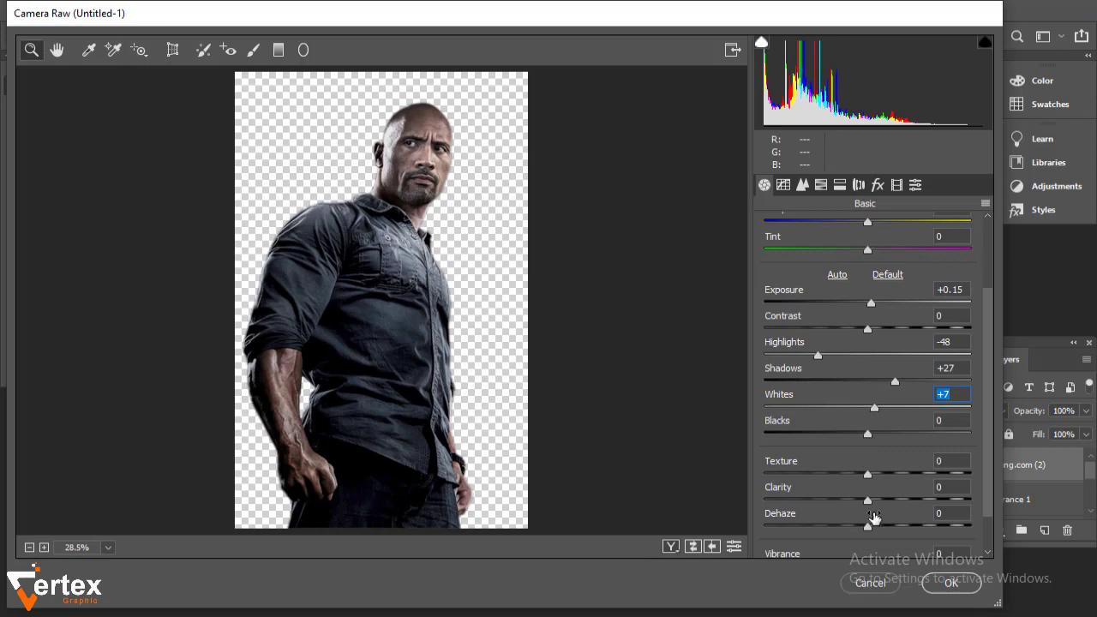
mouse_move(869, 500)
mouse_down()
mouse_move(910, 500)
mouse_move(900, 502)
mouse_up()
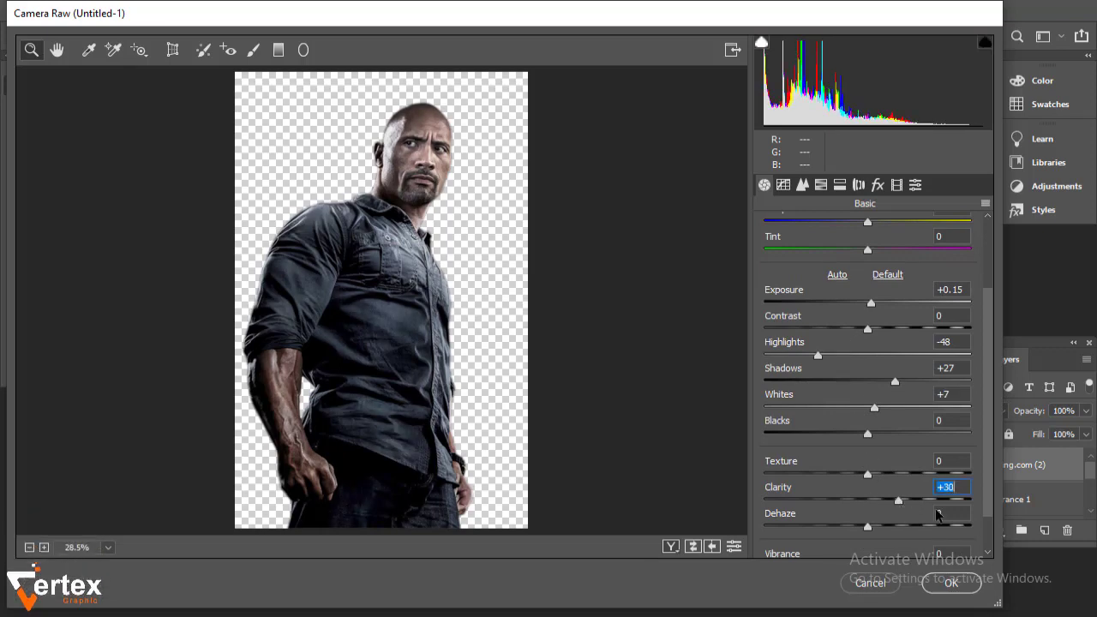
click(951, 582)
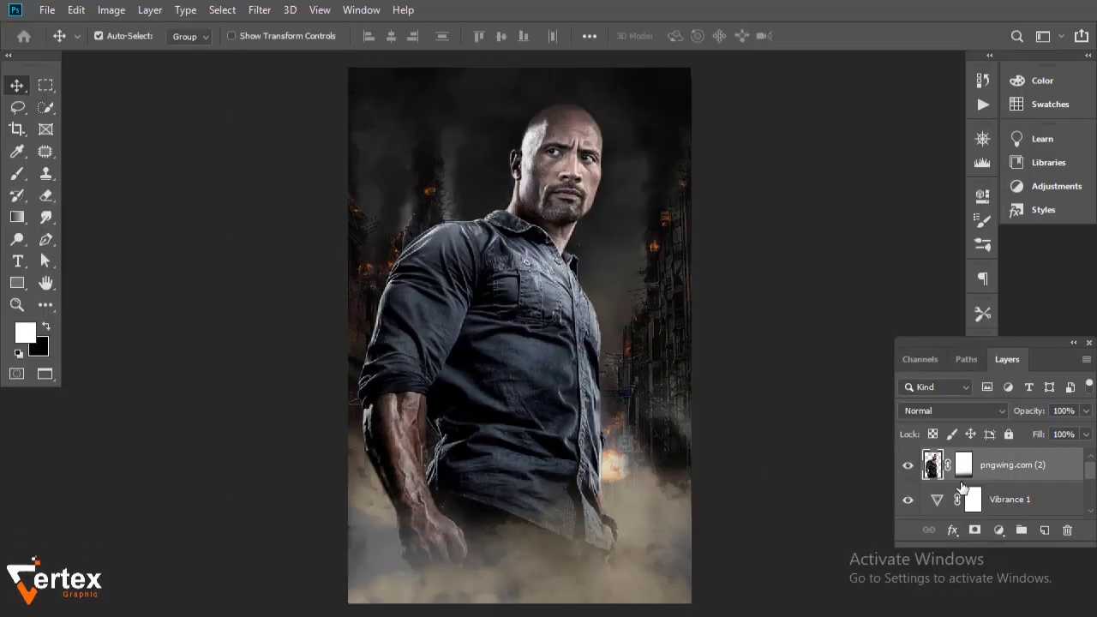
Desaturate the man directly with a Vibrance adjustment of −33 vibrance and −1 saturation.
click(110, 9)
mouse_move(137, 54)
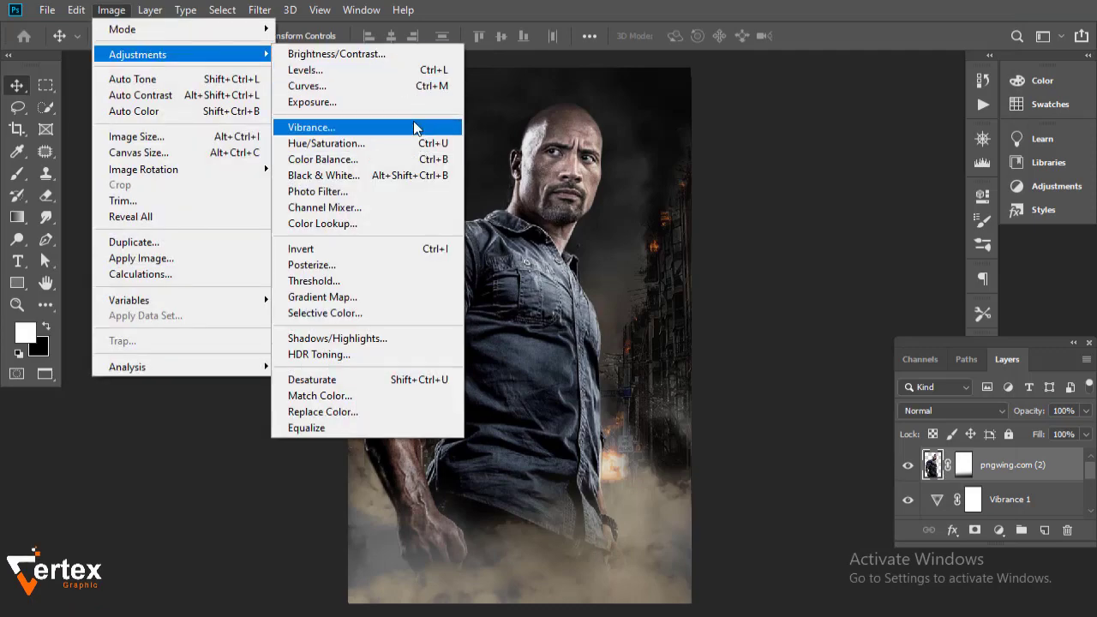
click(413, 121)
drag(484, 149, 768, 201)
mouse_move(783, 255)
mouse_down()
mouse_move(725, 256)
mouse_move(757, 257)
mouse_up()
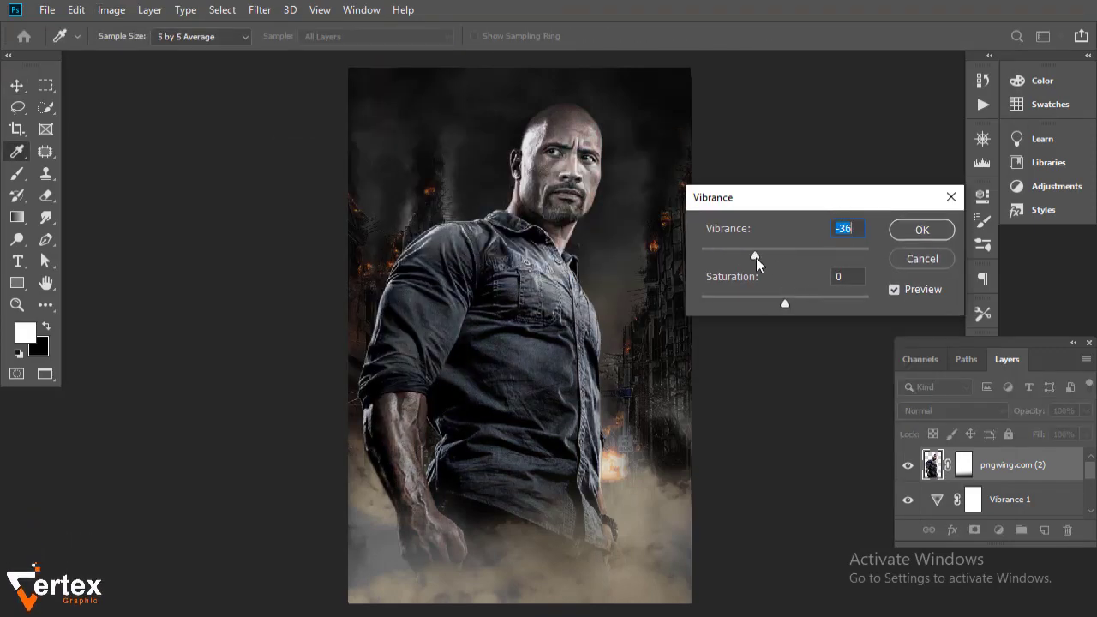
drag(785, 303, 803, 320)
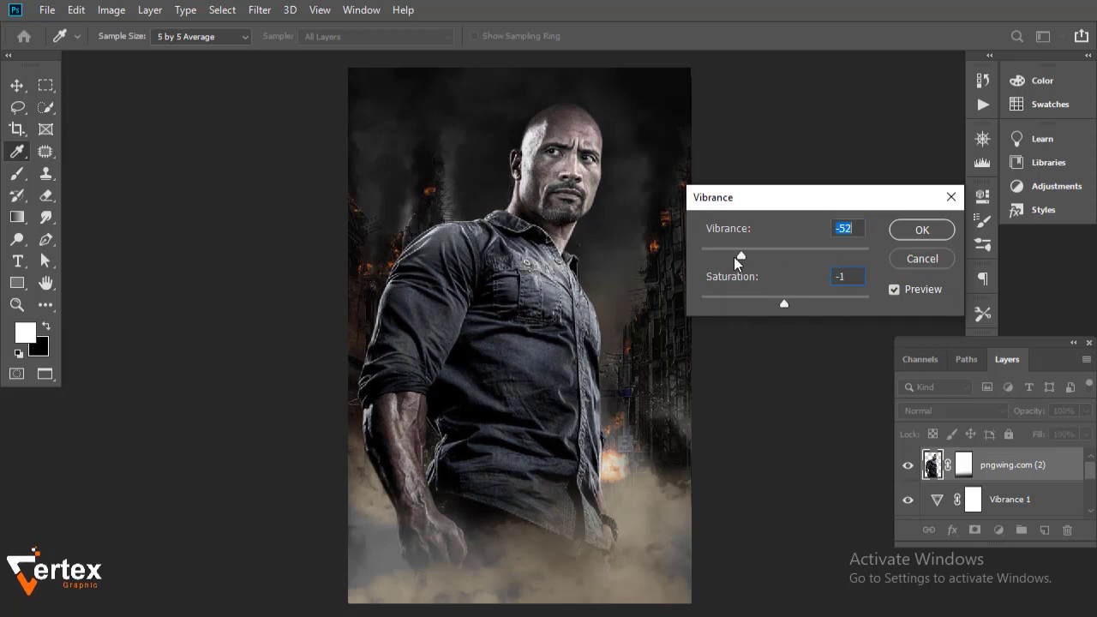
drag(734, 256, 751, 256)
mouse_move(784, 304)
mouse_down()
mouse_move(815, 306)
mouse_move(793, 313)
mouse_up()
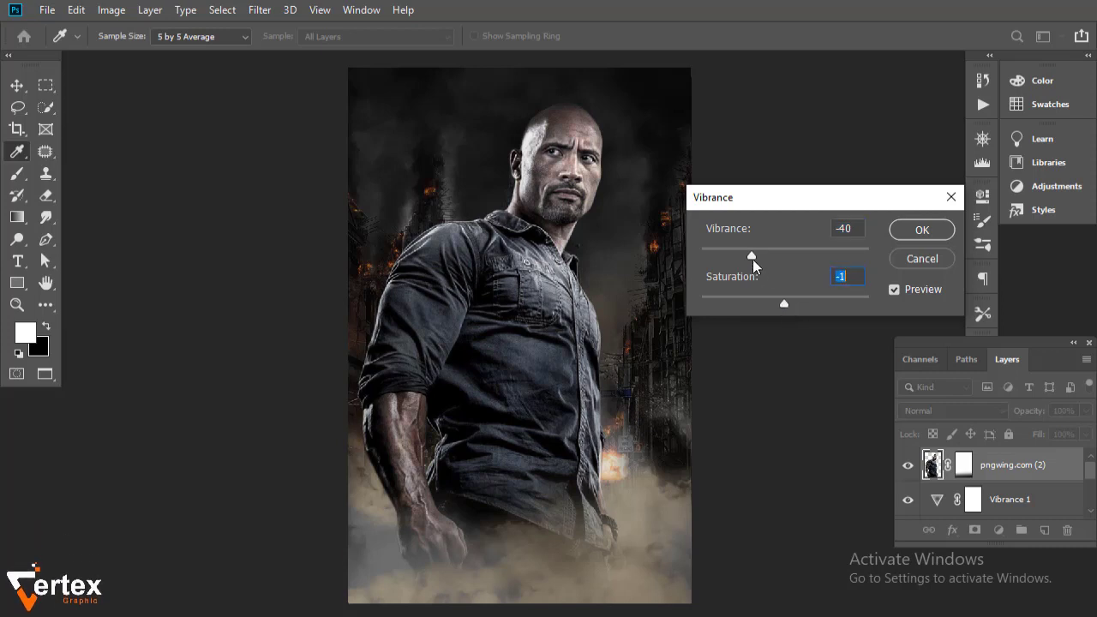
drag(774, 255, 753, 252)
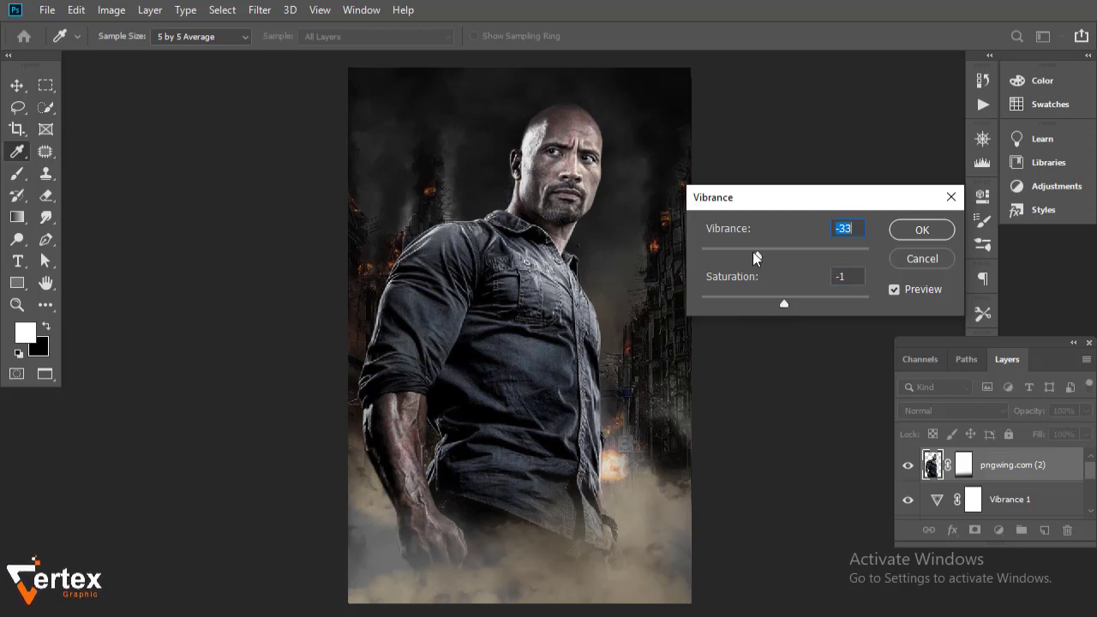
click(922, 229)
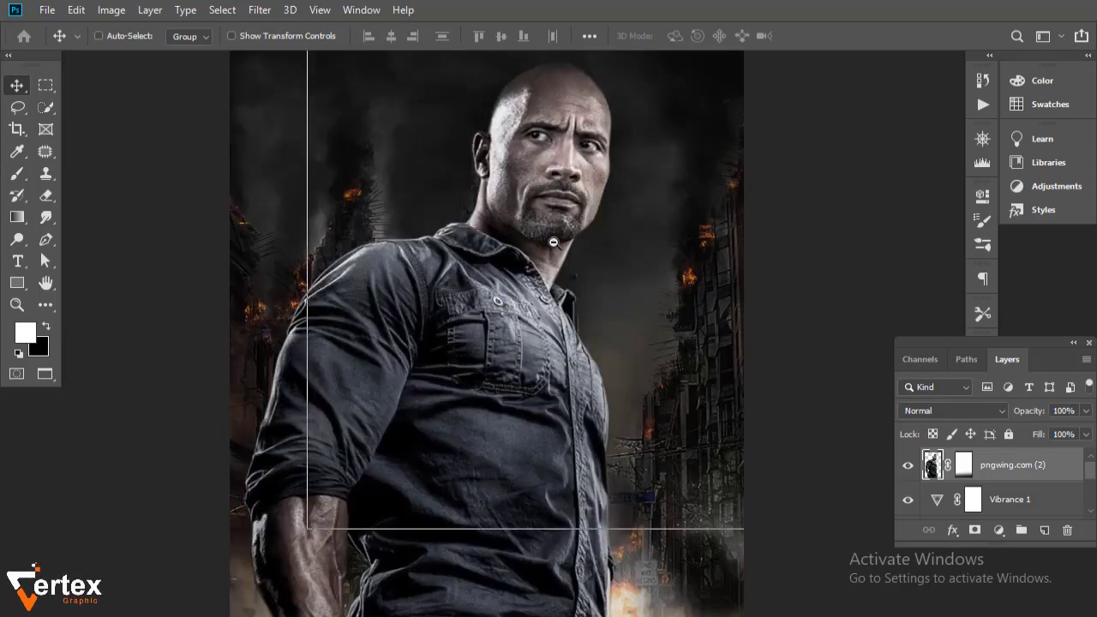
drag(578, 285, 561, 296)
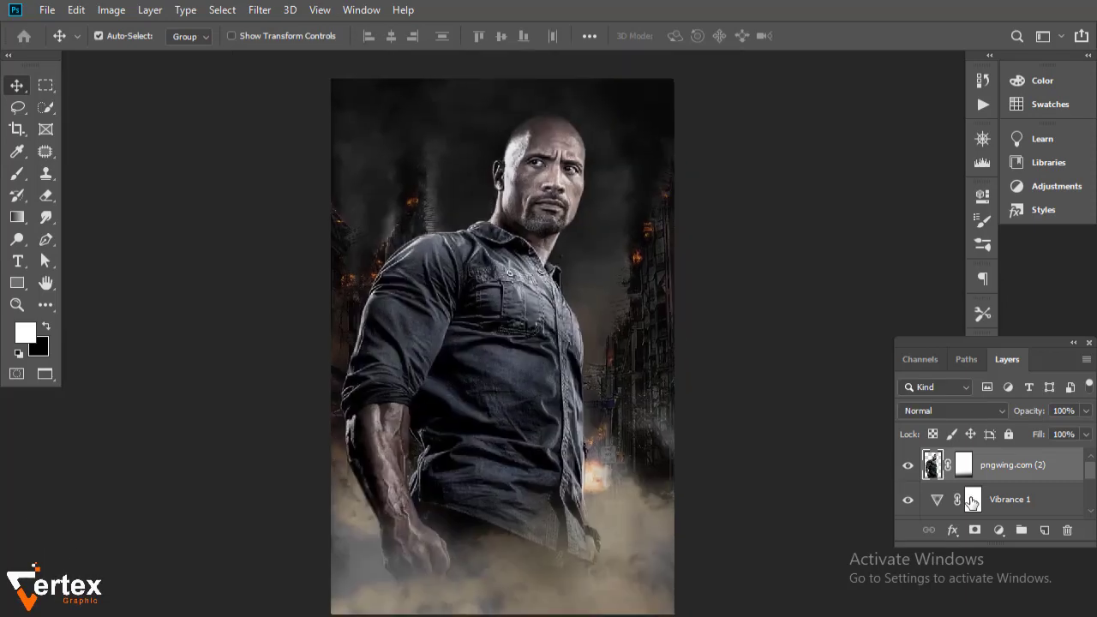
Add a Color Lookup adjustment layer, then delete it.
click(999, 530)
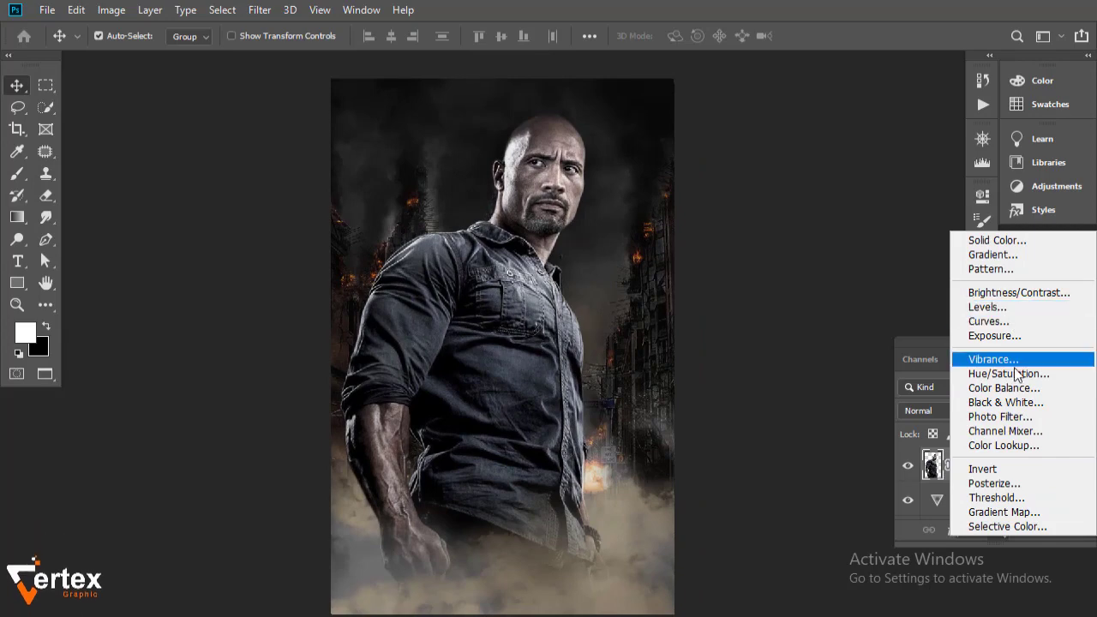
click(1034, 445)
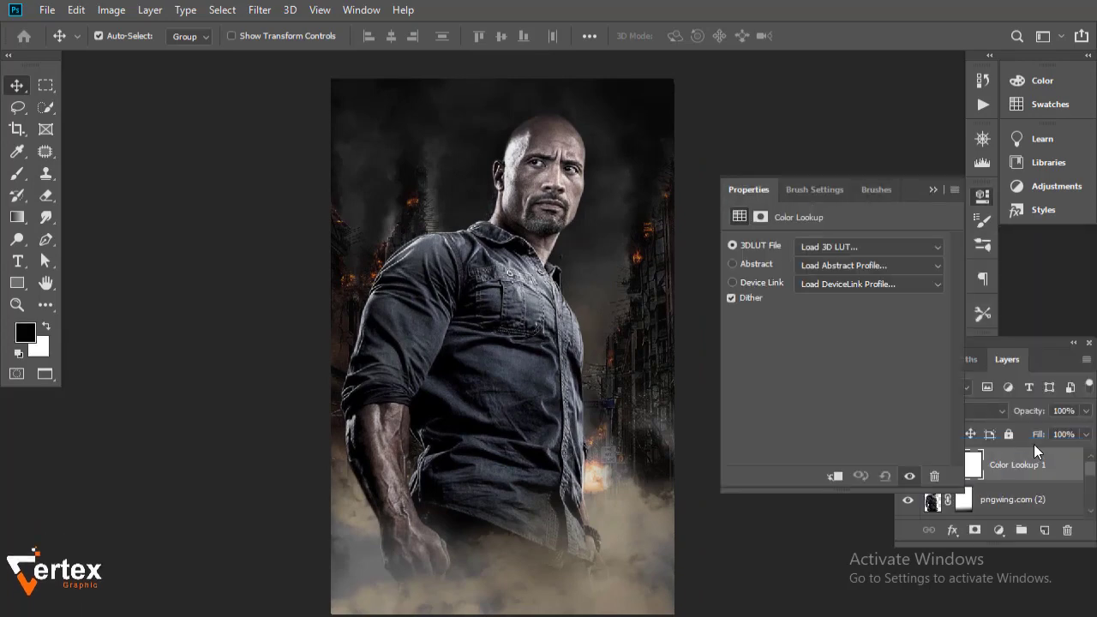
click(941, 478)
click(469, 262)
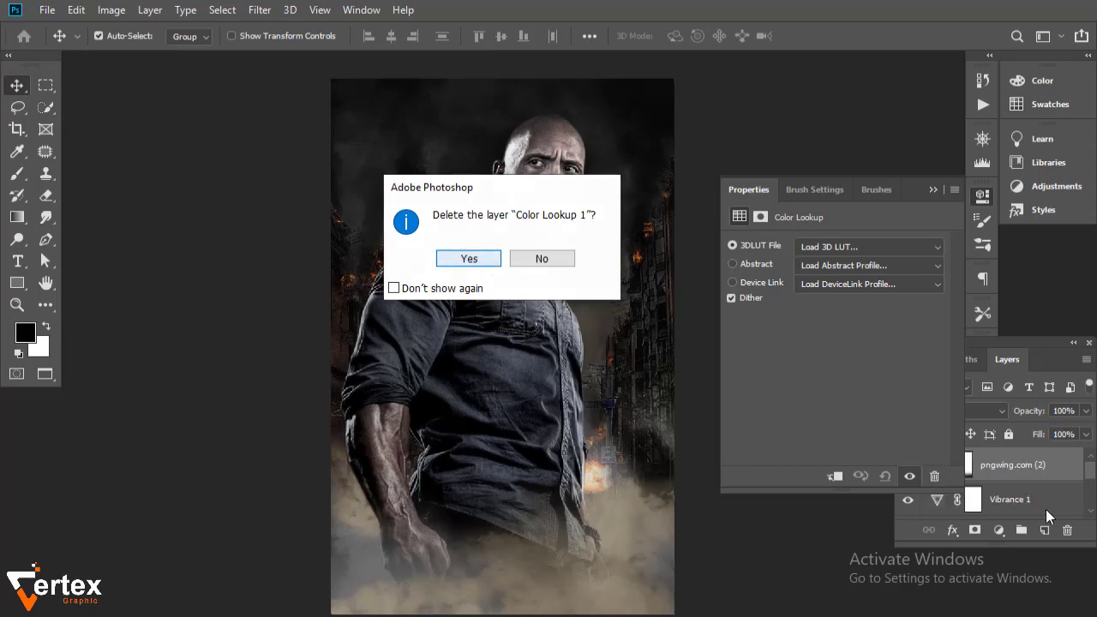
Add a Color Balance layer clipped to the man with midtones Cyan-Red +18, Yellow-Blue −8.
click(994, 533)
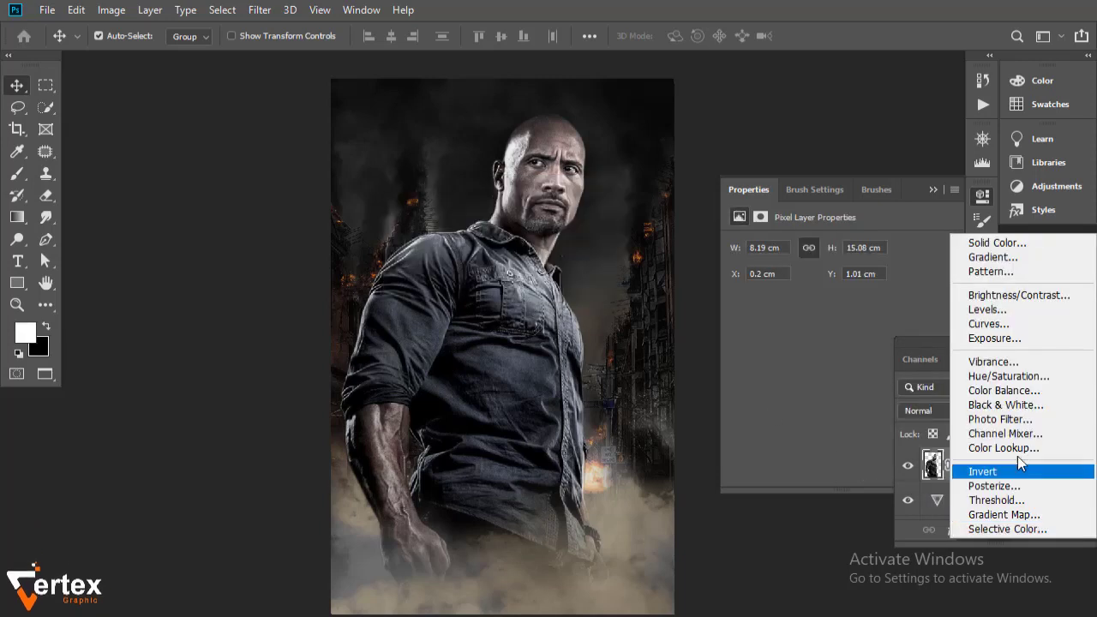
click(1020, 381)
drag(813, 283, 819, 288)
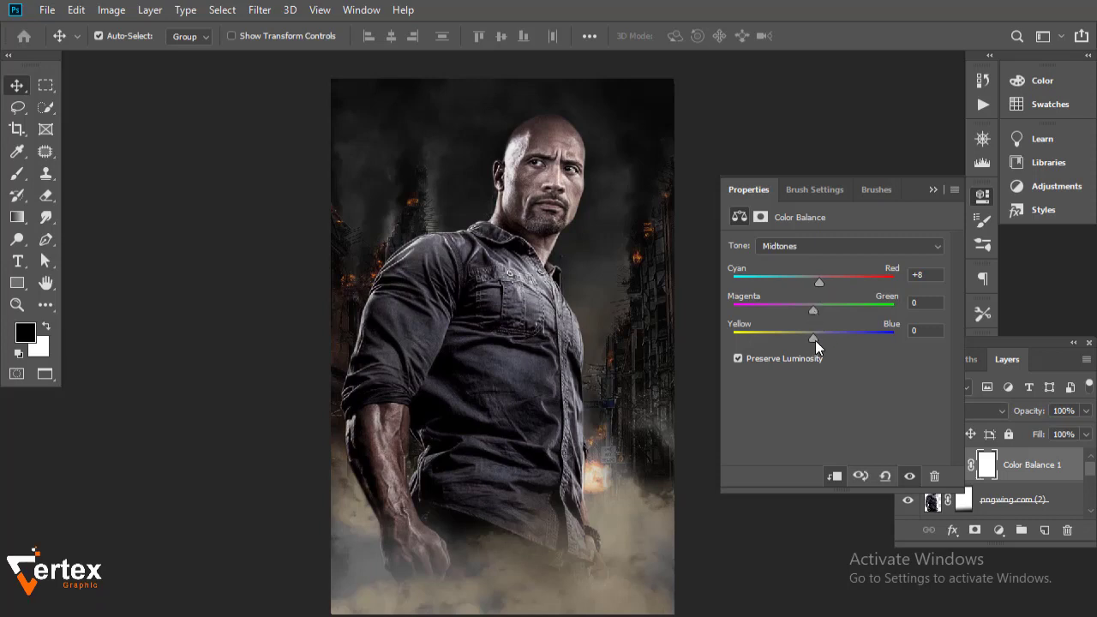
drag(814, 339, 807, 340)
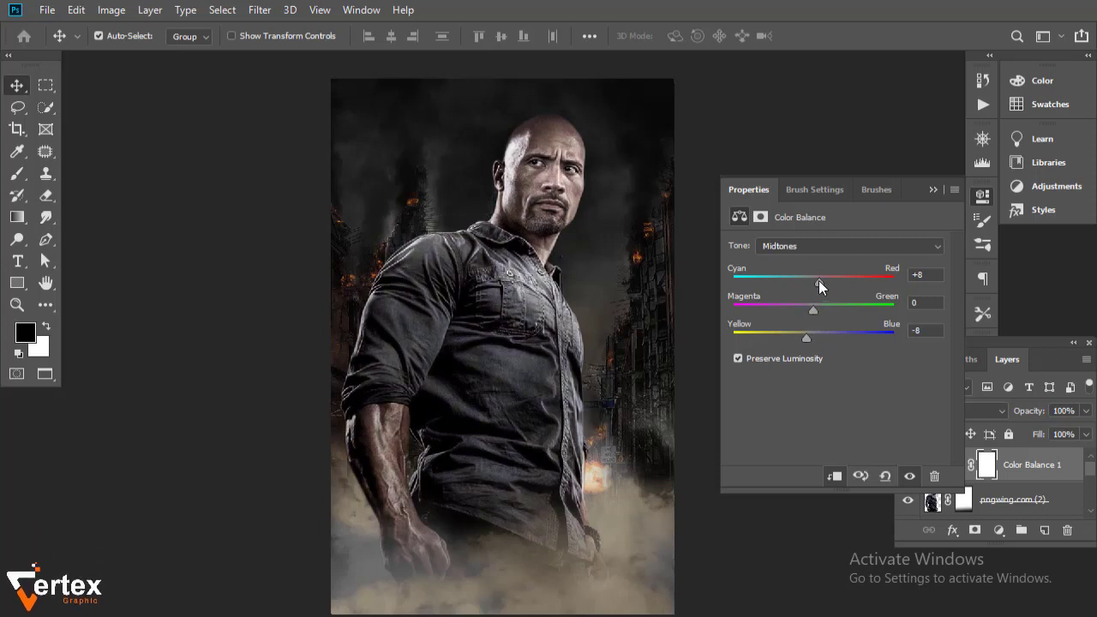
mouse_move(819, 280)
mouse_down()
mouse_move(845, 285)
mouse_move(827, 286)
mouse_up()
click(910, 476)
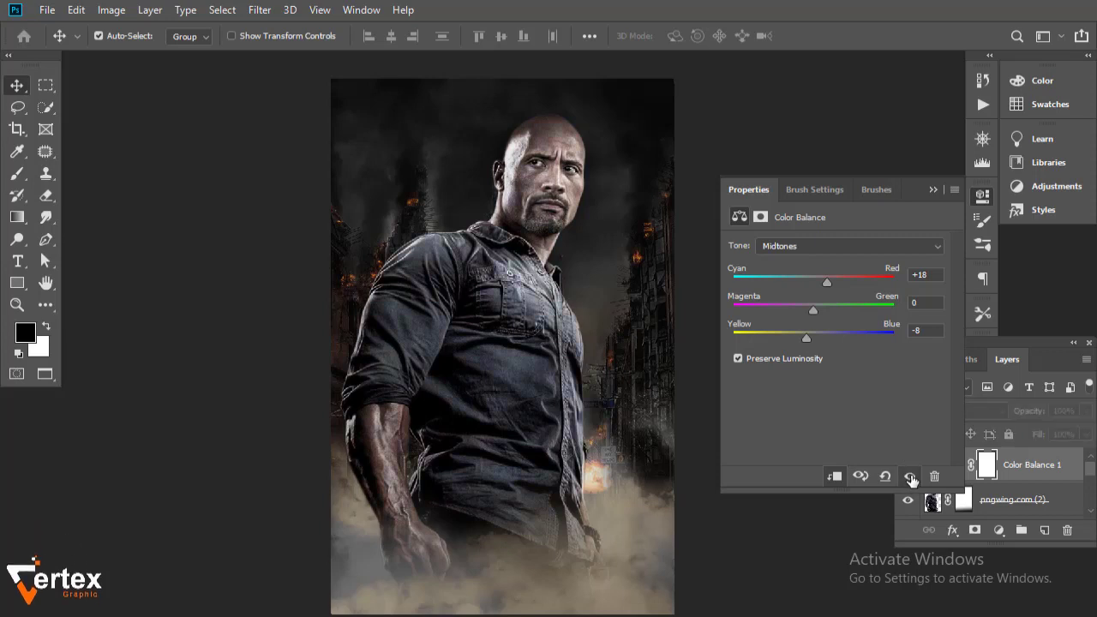
drag(806, 339, 809, 339)
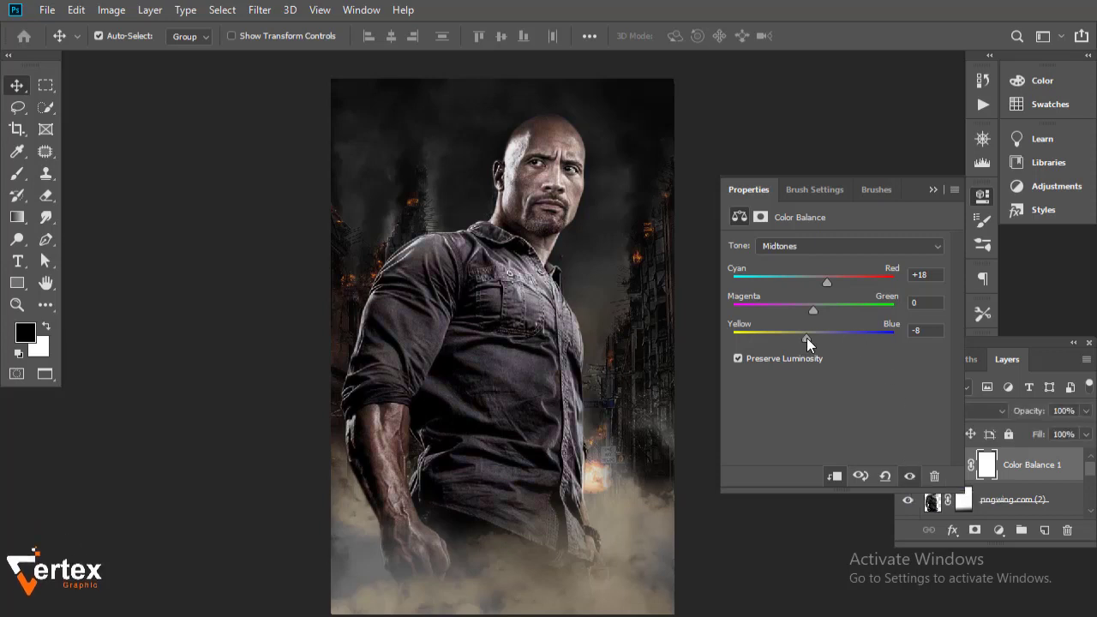
click(933, 190)
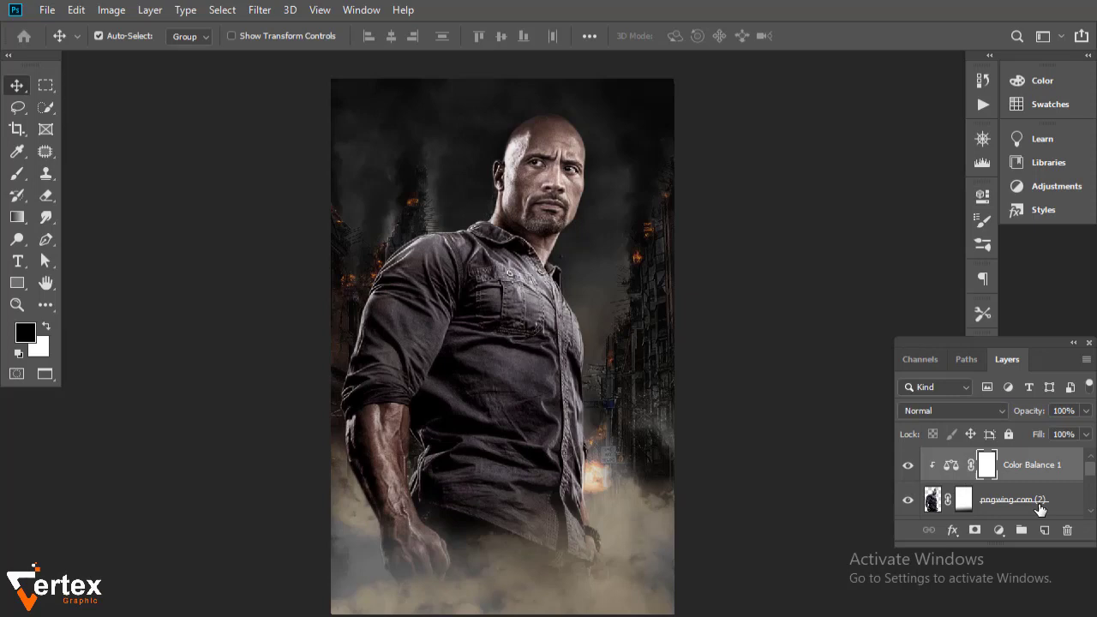
Turn Color Balance 1 back on and select the man's photo layer.
click(909, 467)
click(932, 501)
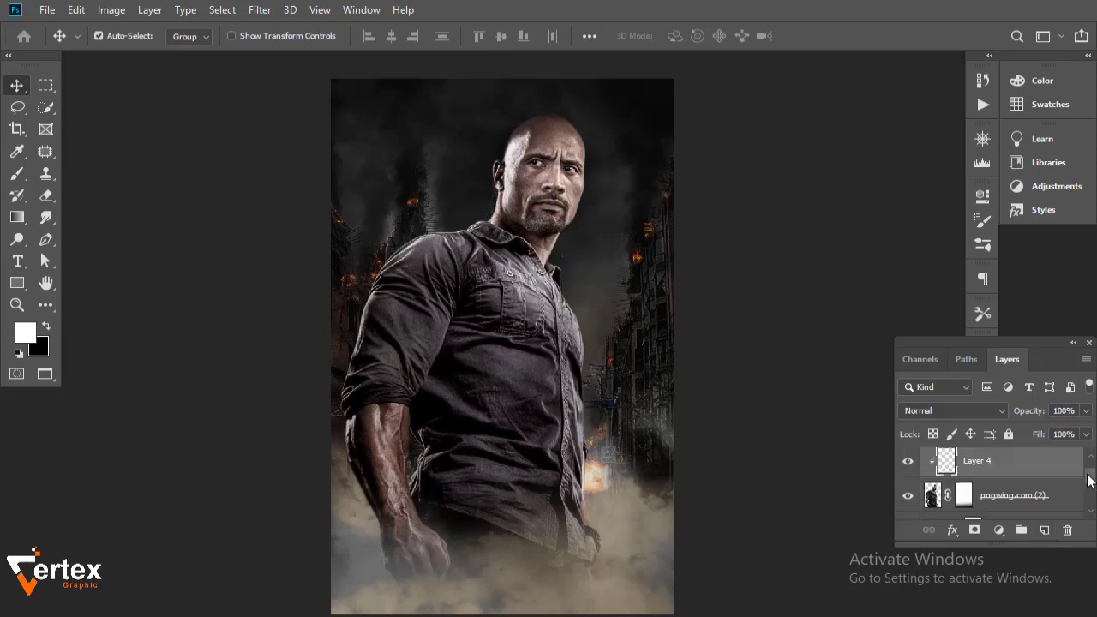
drag(1091, 477, 1091, 481)
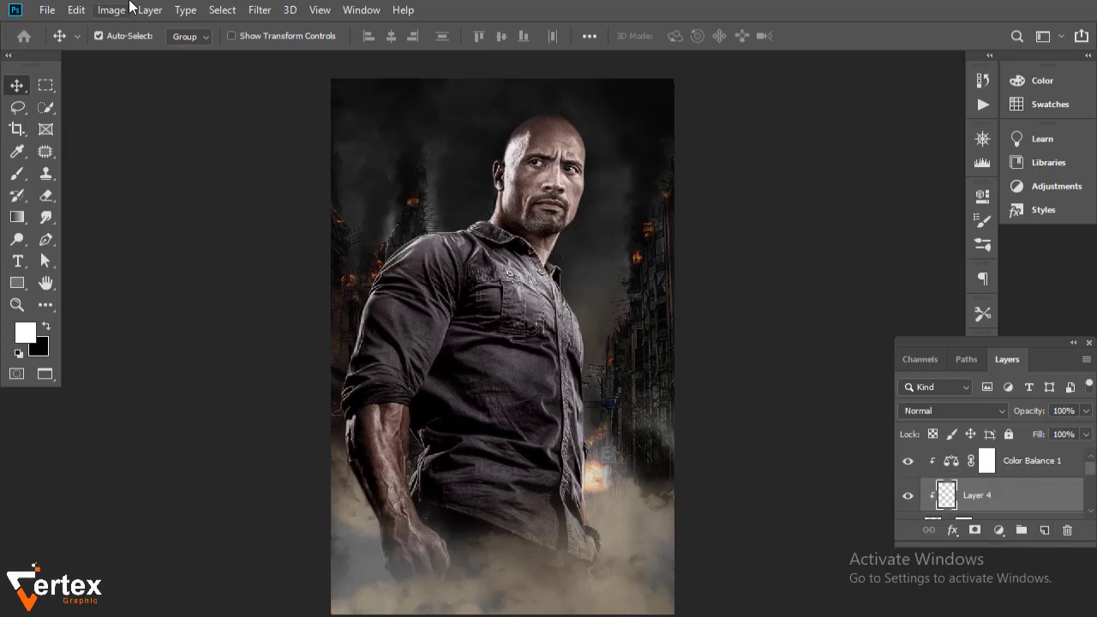
Fill the new Layer 4 with 50% gray and blend it in Overlay mode.
click(76, 9)
click(154, 272)
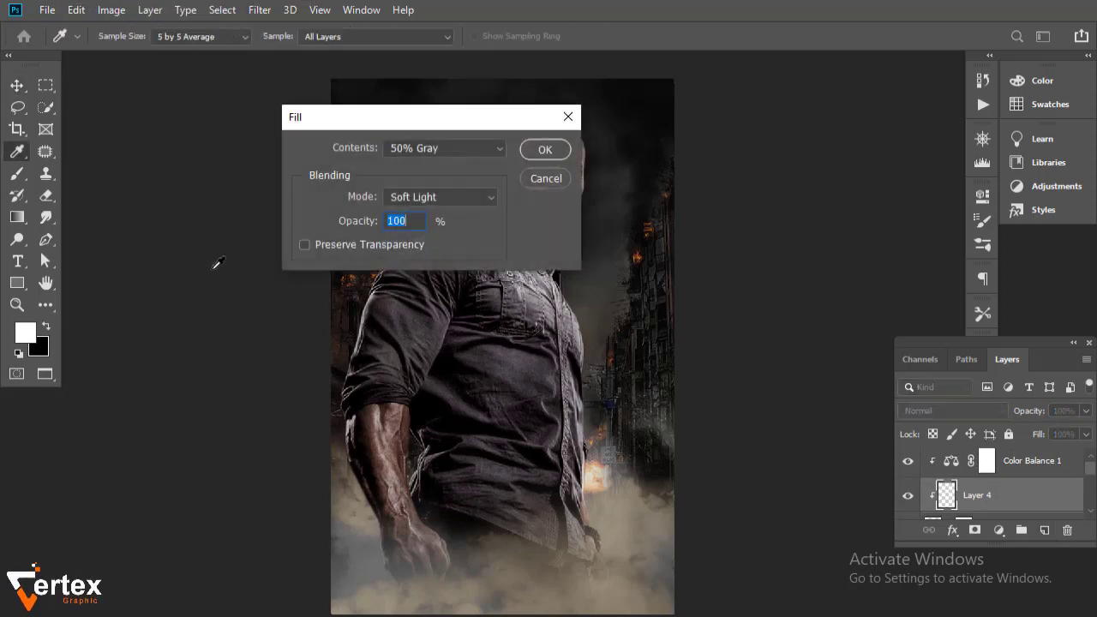
click(545, 150)
key(v)
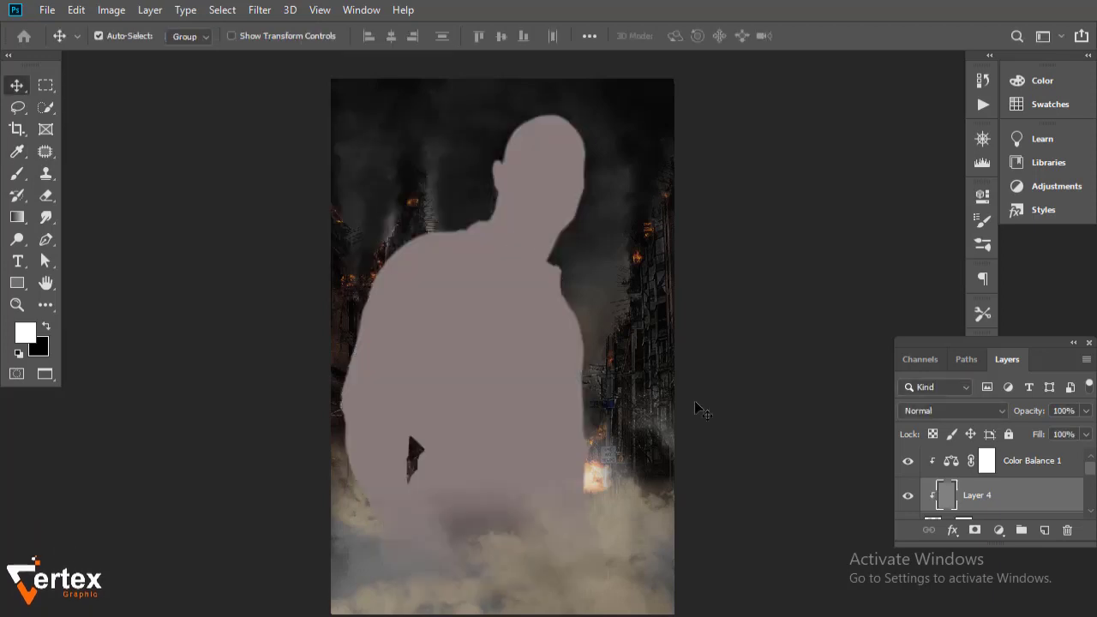
click(986, 411)
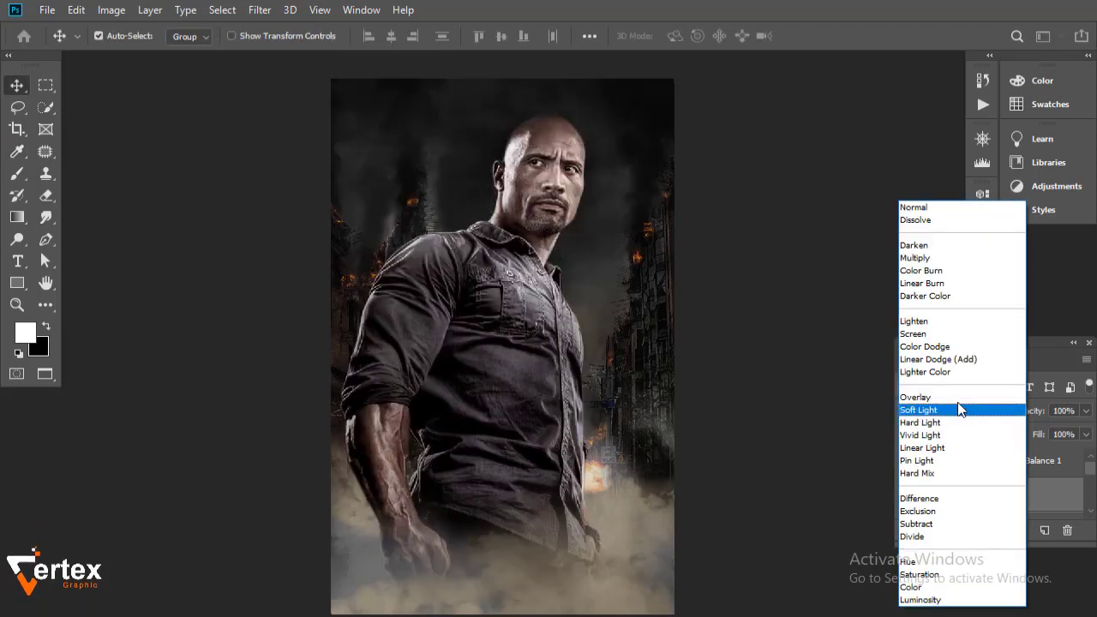
click(916, 398)
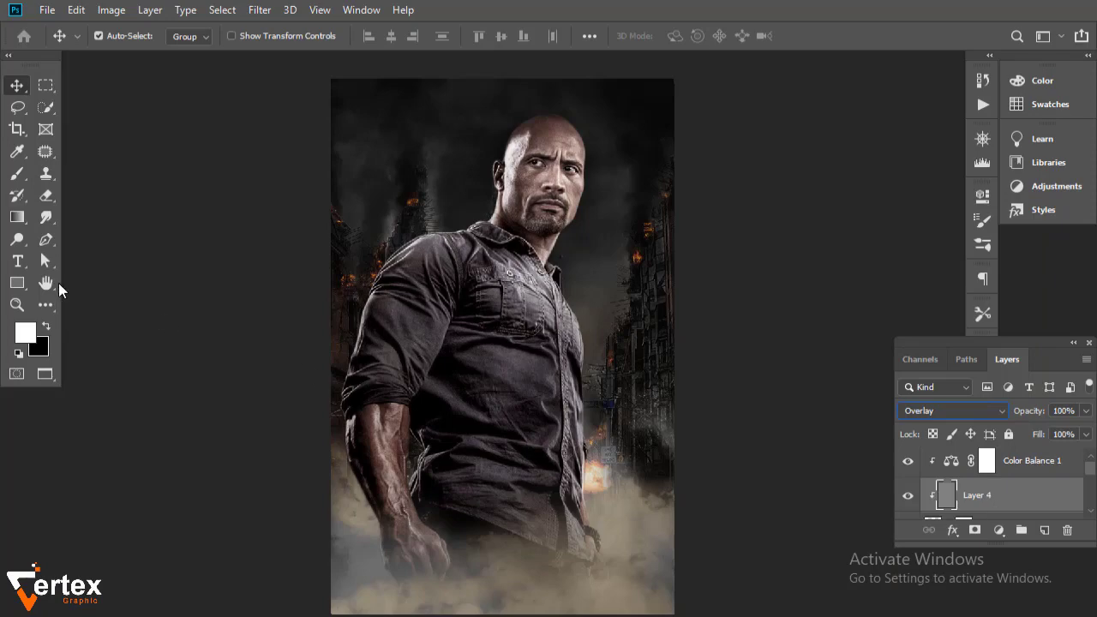
key(ctrl+plus)
key(ctrl+plus)
key(ctrl+plus)
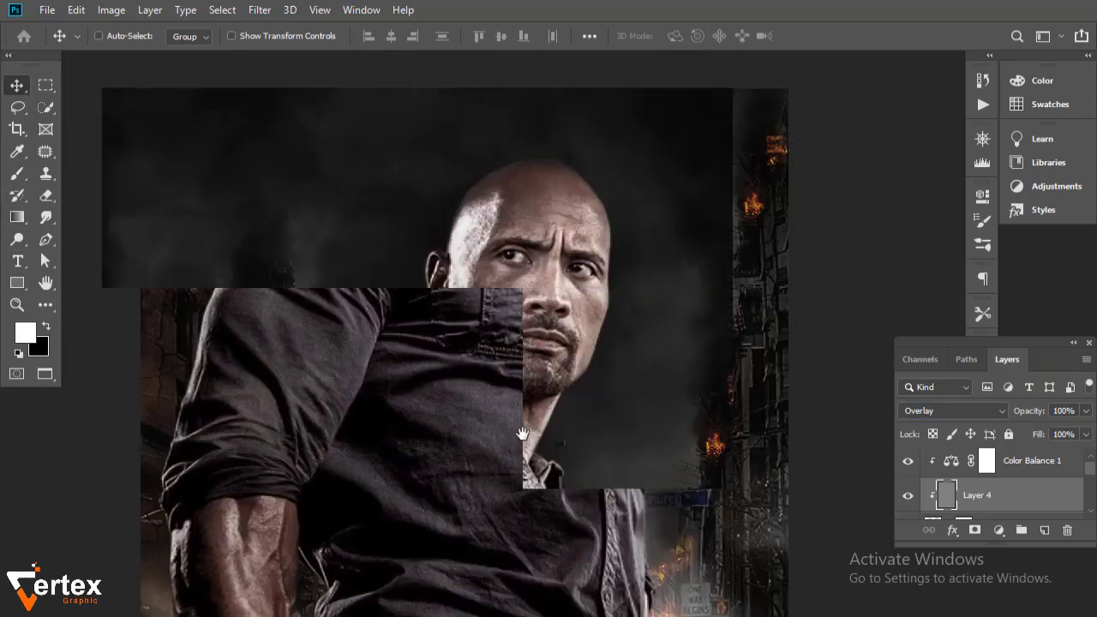
Burn the right edge of the man's face on Layer 4, then frame the torso.
click(21, 244)
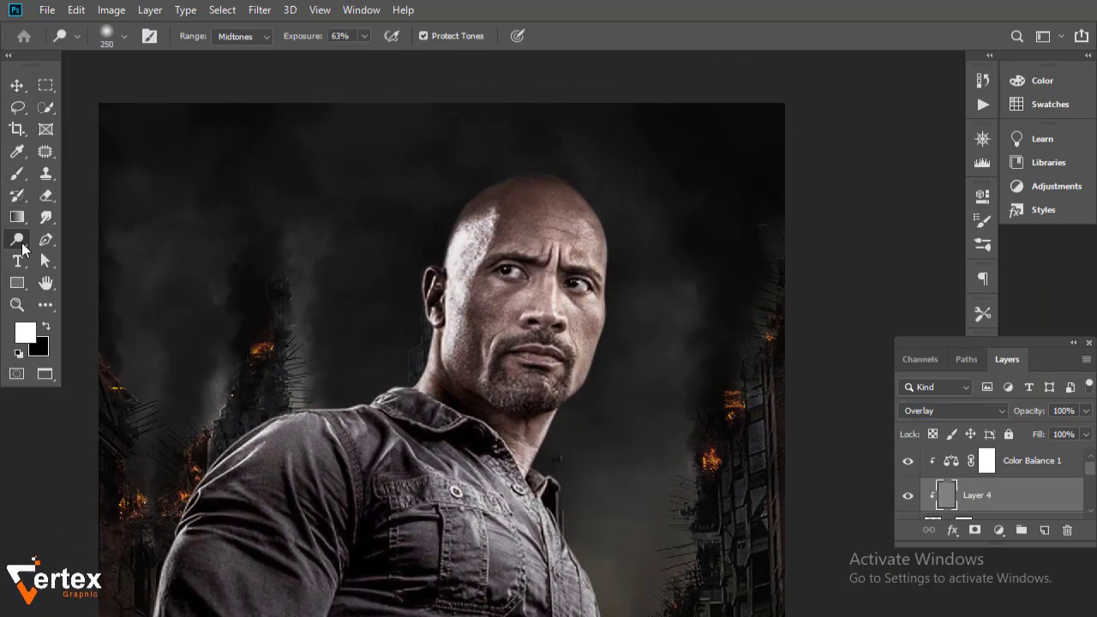
right_click(22, 244)
click(80, 255)
drag(574, 197, 592, 377)
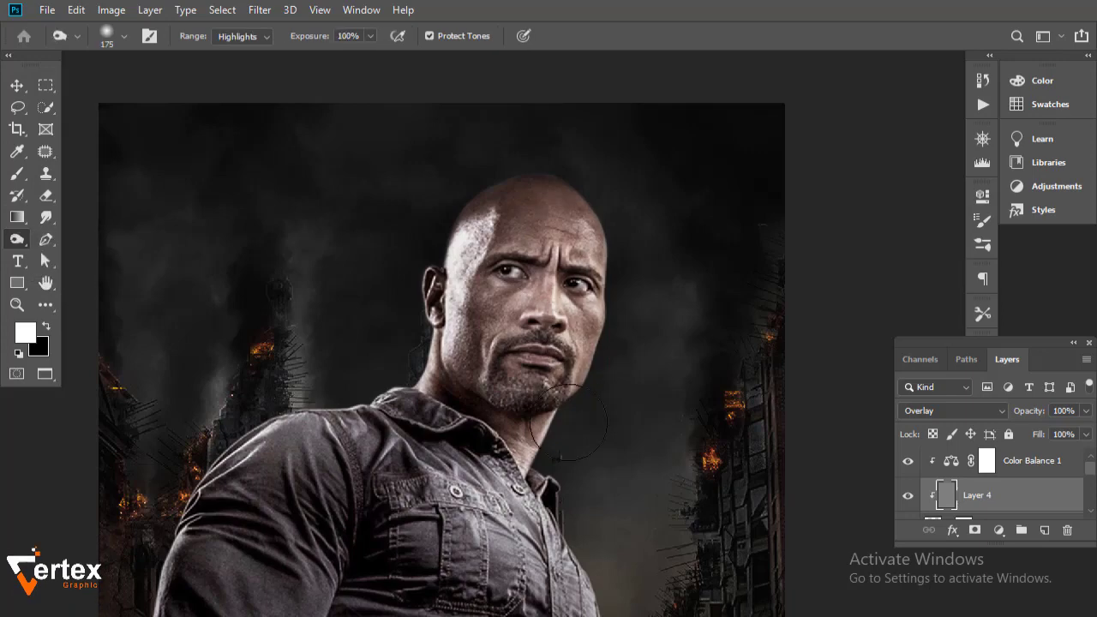
scroll(615, 261, down, 5)
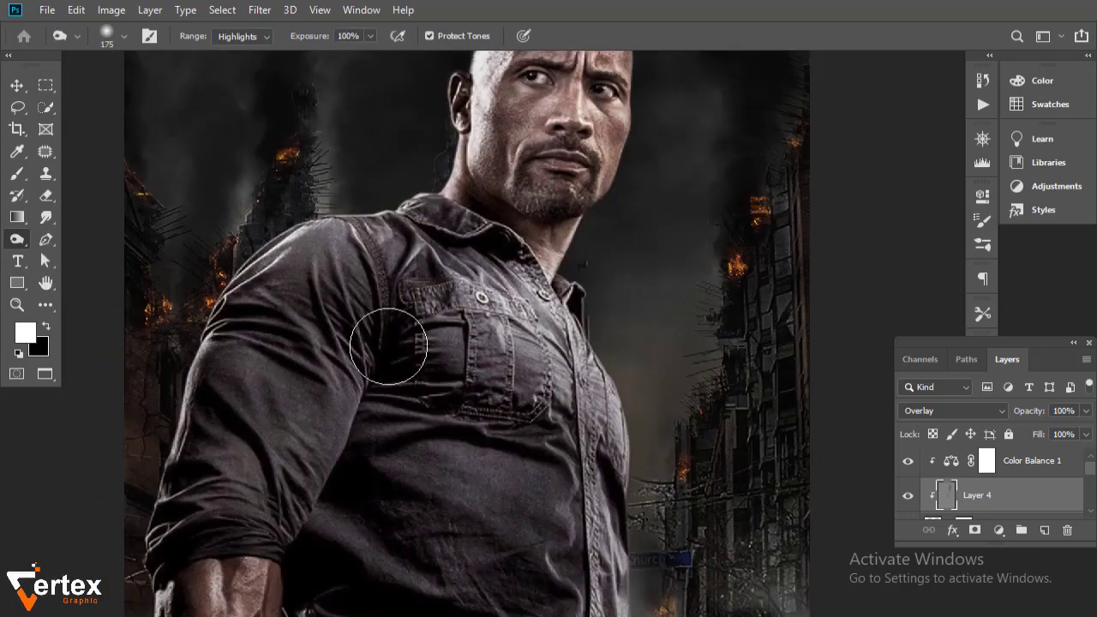
scroll(409, 524, down, 5)
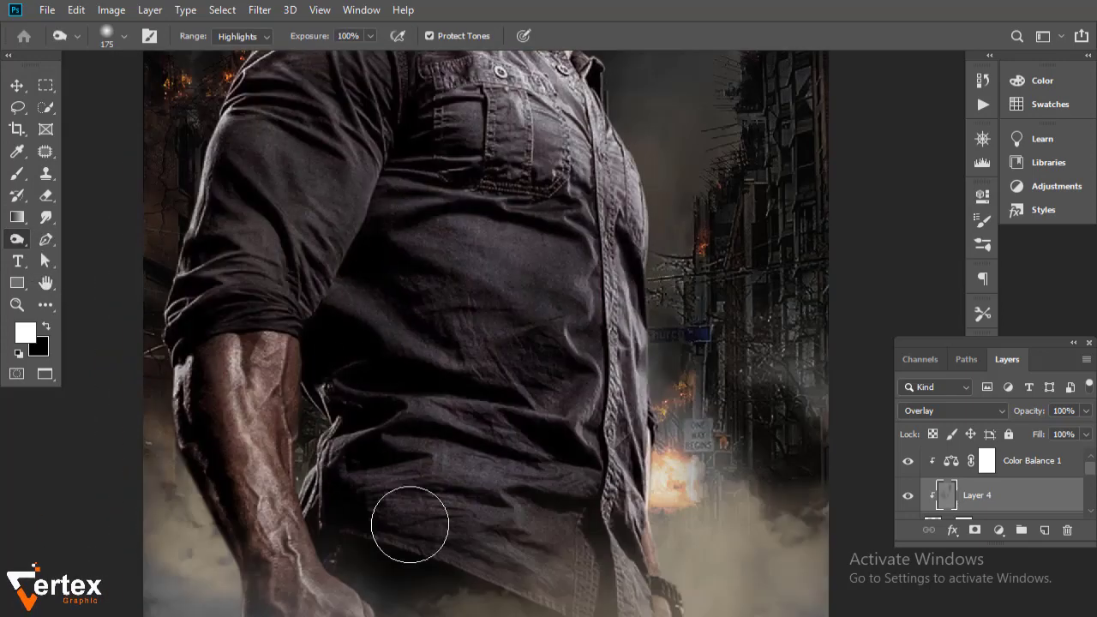
scroll(268, 377, down, 2)
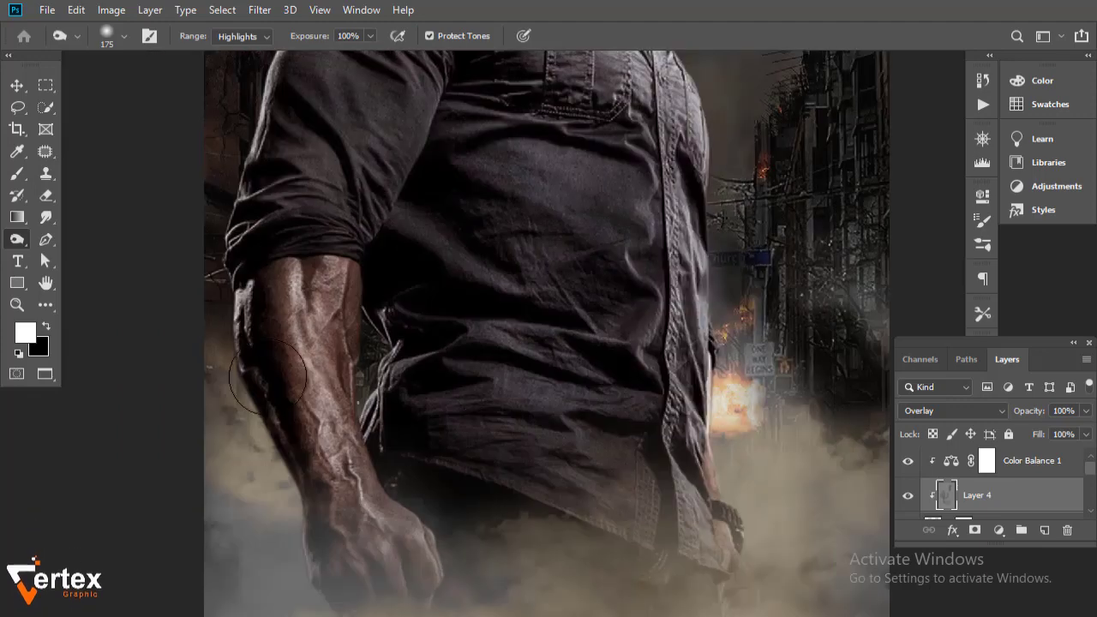
scroll(355, 391, up, 5)
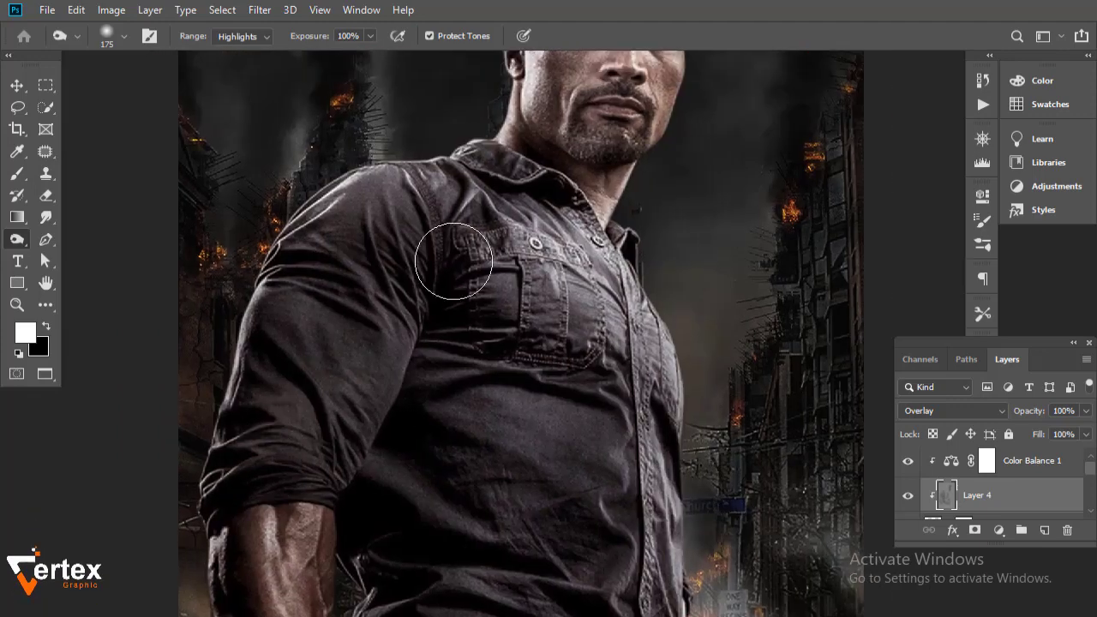
scroll(453, 261, up, 6)
scroll(453, 261, right, 6)
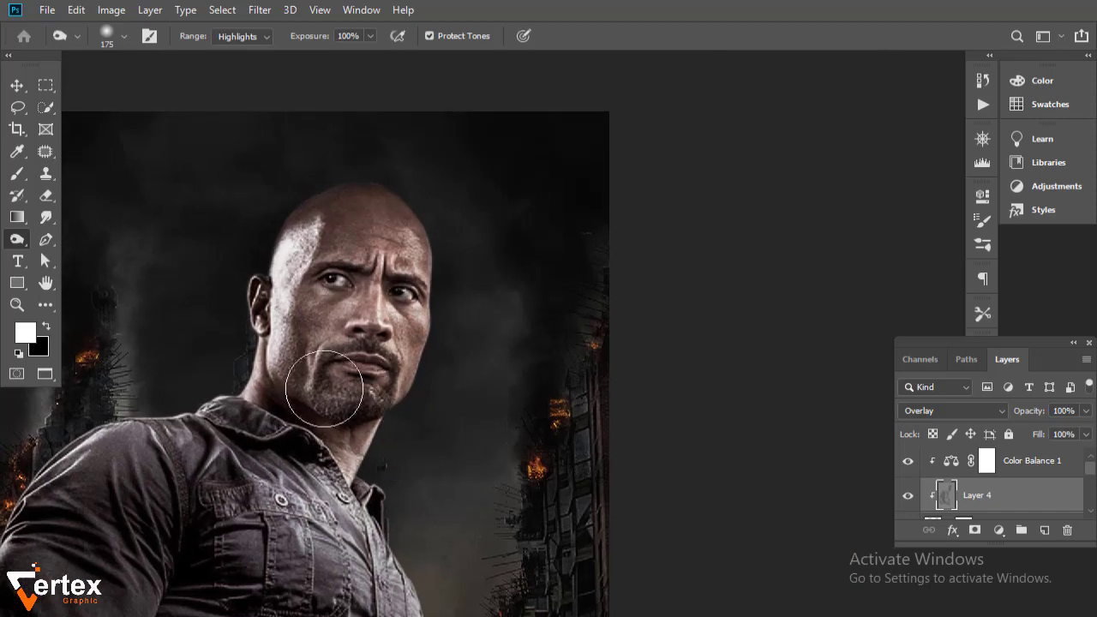
scroll(392, 269, down, 3)
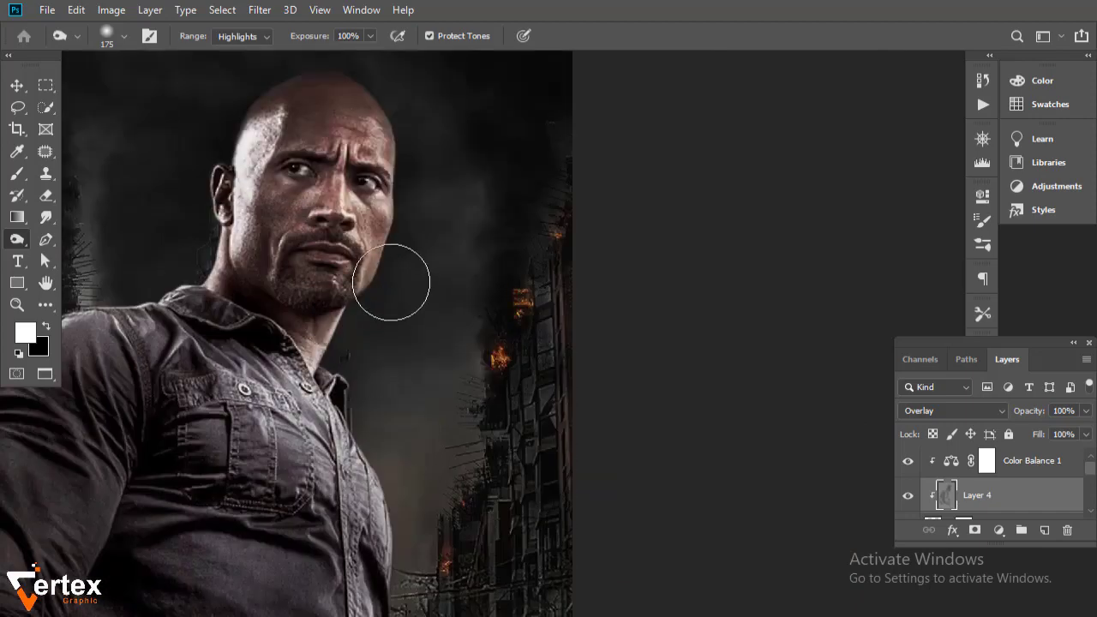
scroll(434, 258, down, 3)
scroll(443, 192, down, 3)
drag(411, 482, 450, 308)
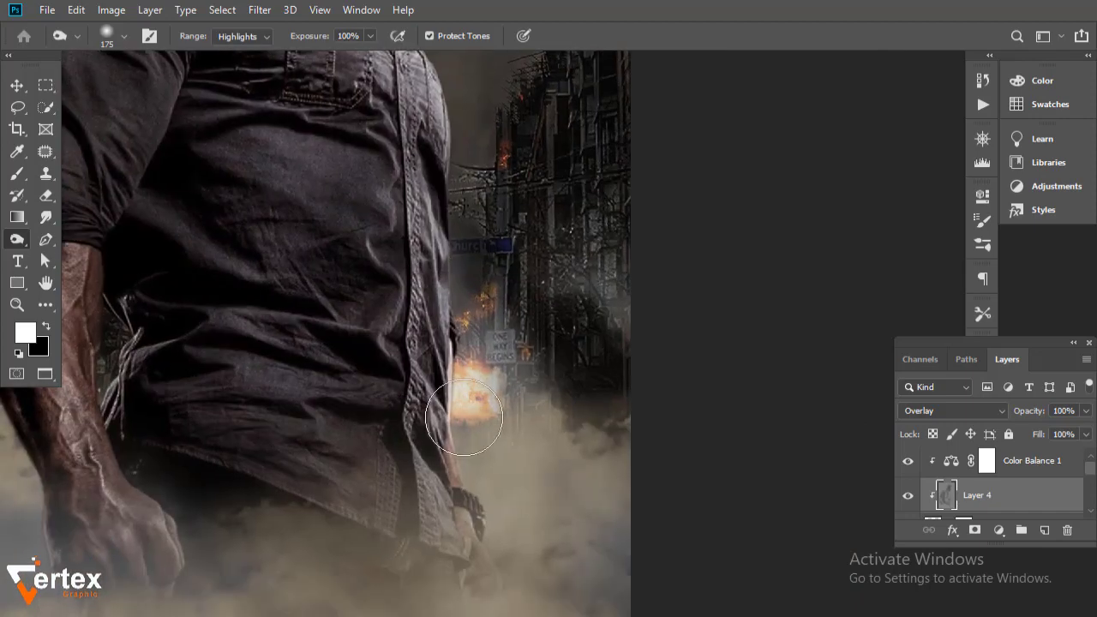
drag(385, 491, 458, 505)
Lighten the man's shirt and forearm with the Dodge tool.
right_click(19, 241)
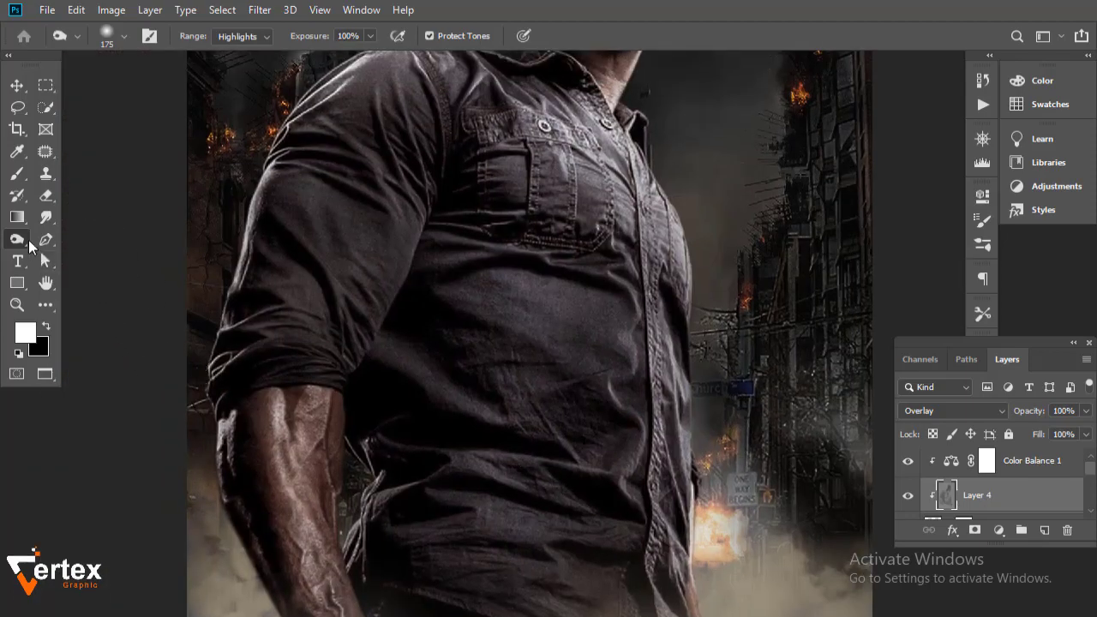
click(70, 242)
scroll(497, 400, up, 5)
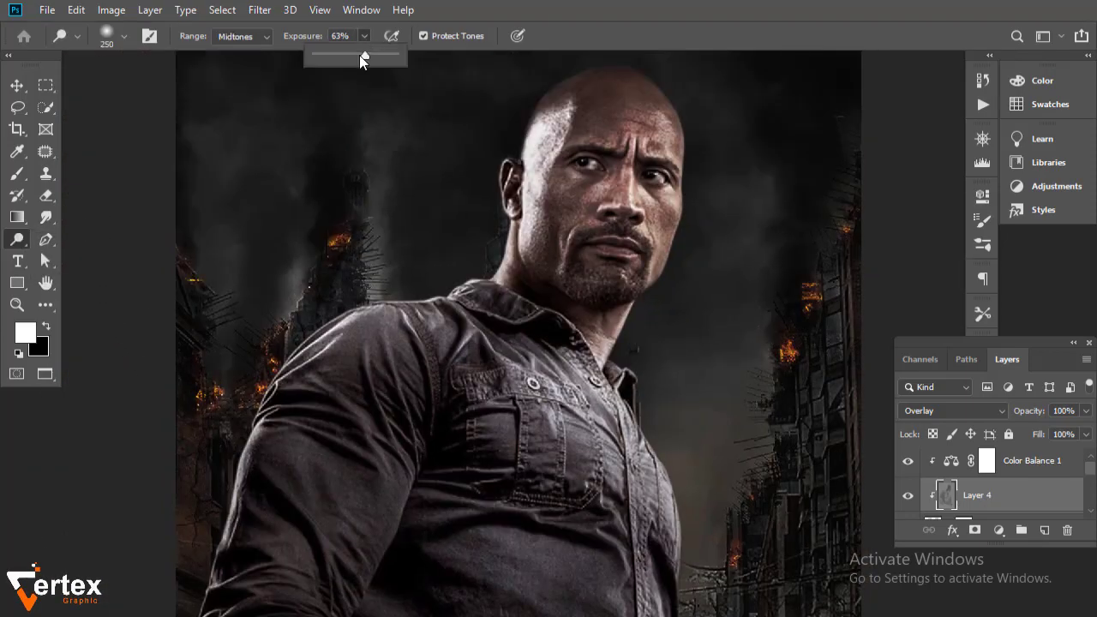
scroll(490, 245, down, 3)
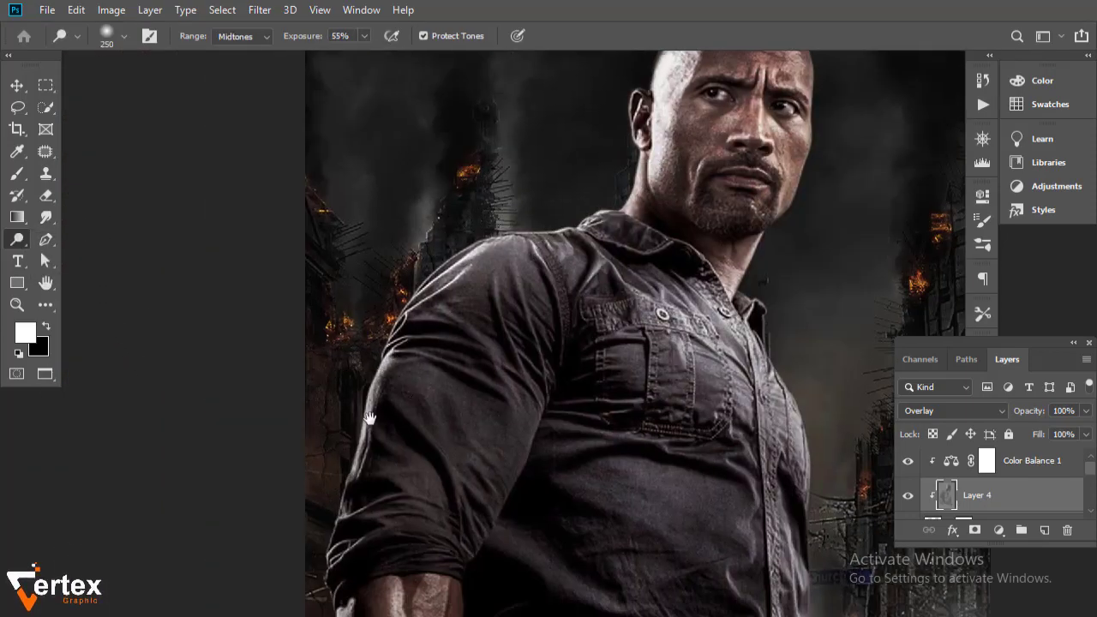
scroll(396, 308, down, 2)
scroll(396, 308, down, 3)
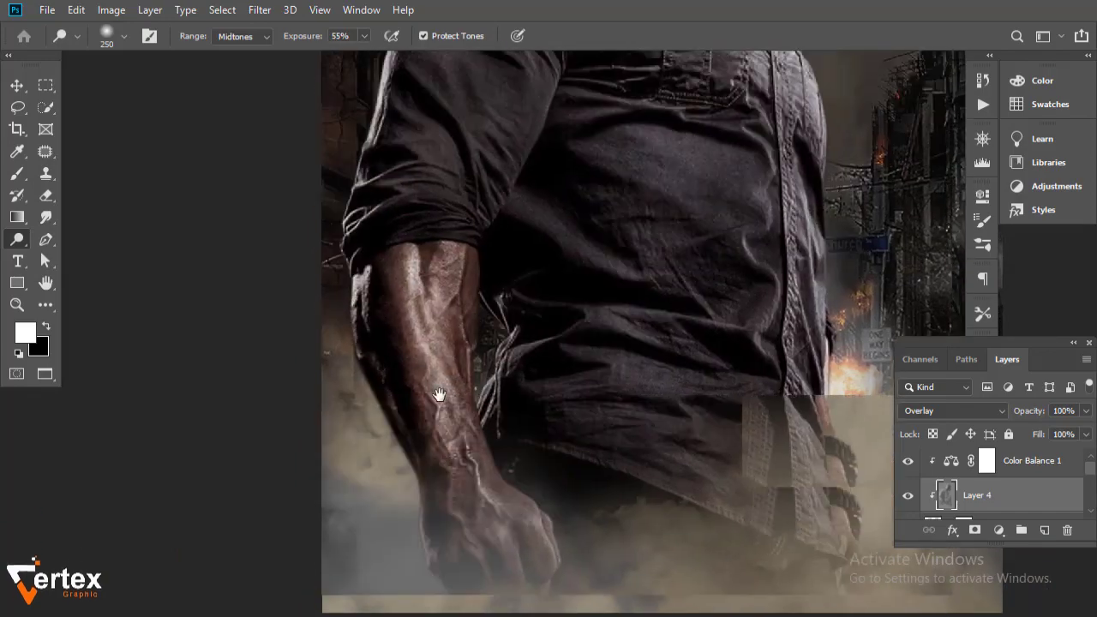
scroll(436, 392, up, 2)
scroll(530, 165, down, 1)
scroll(654, 164, down, 2)
scroll(588, 252, down, 1)
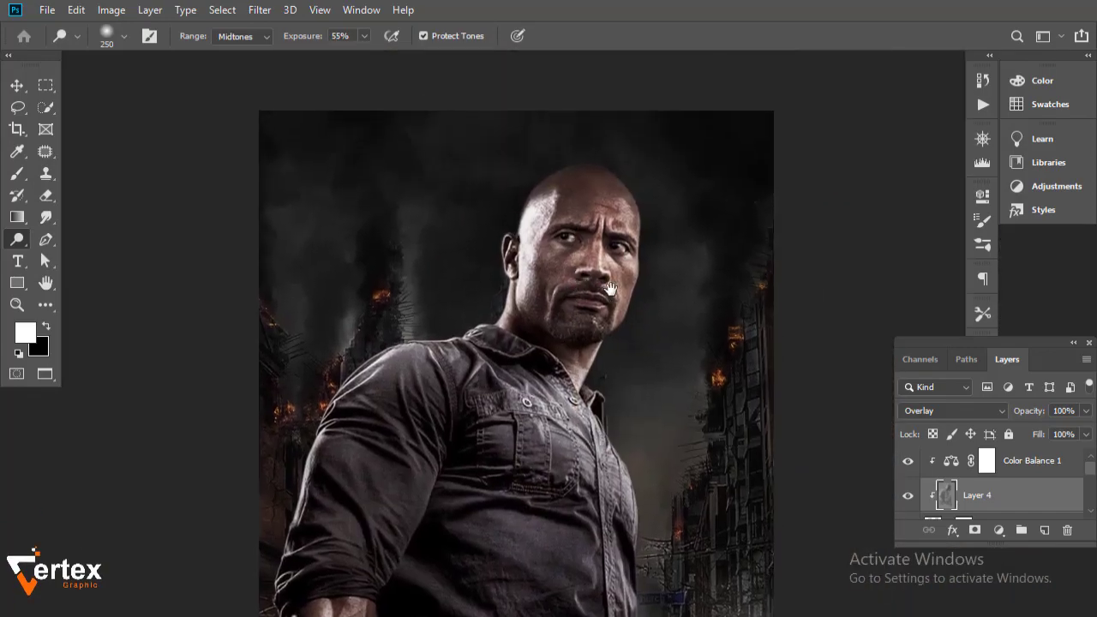
scroll(624, 280, down, 1)
scroll(626, 280, down, 1)
scroll(568, 306, up, 1)
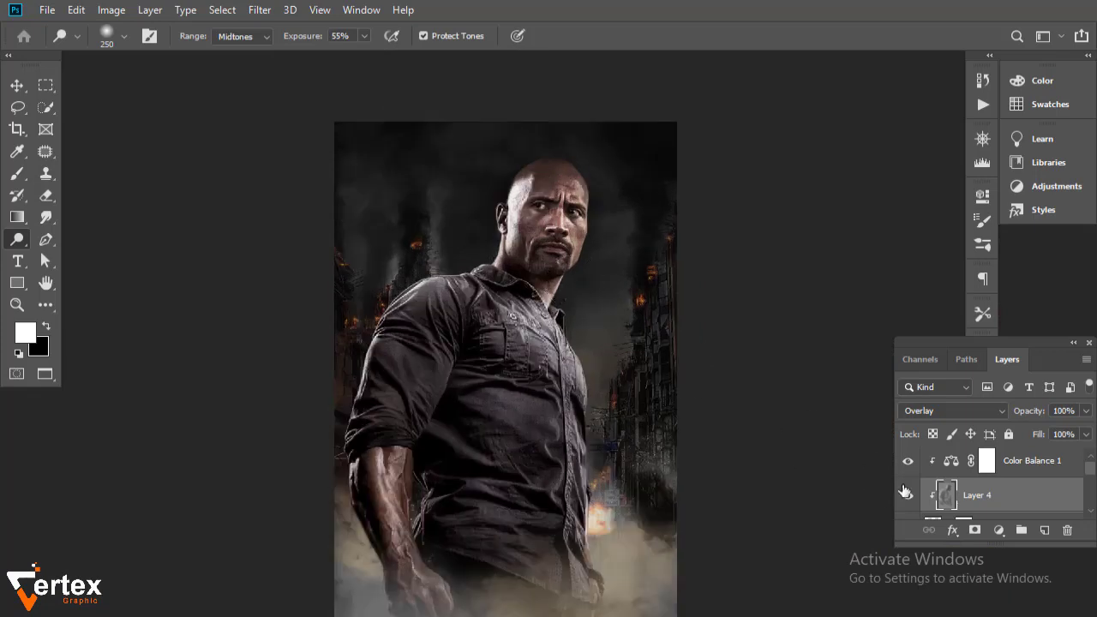
Toggle Layer 4 off and on to compare, then select Color Balance 1.
click(910, 496)
click(913, 498)
click(913, 497)
click(1029, 463)
Add Layer 5 in Overlay mode with a soft round black brush.
click(1045, 529)
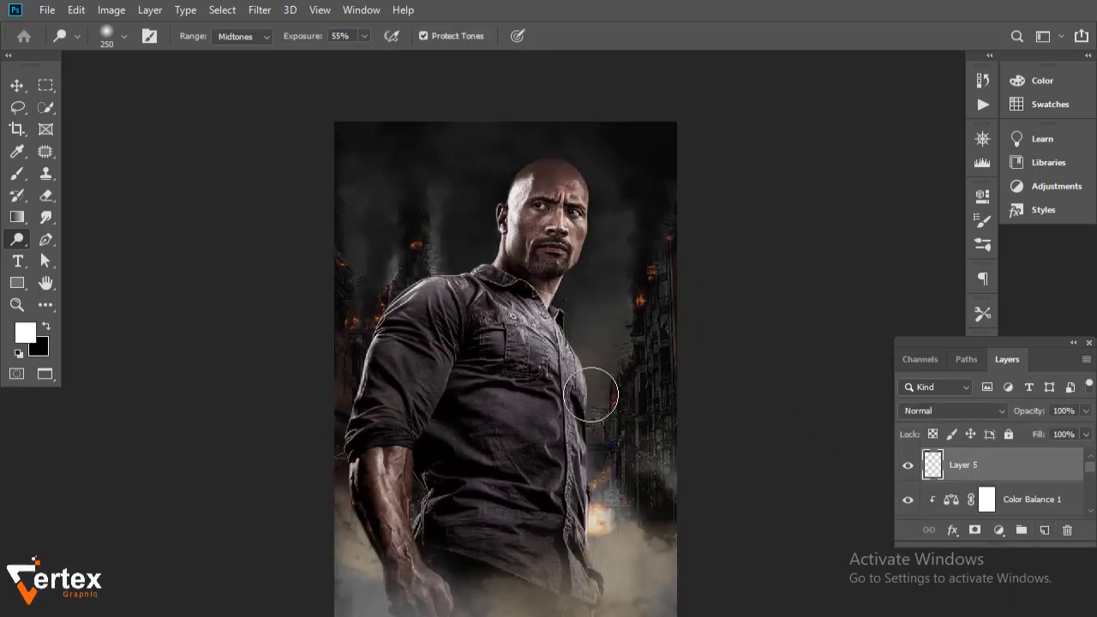
click(1001, 413)
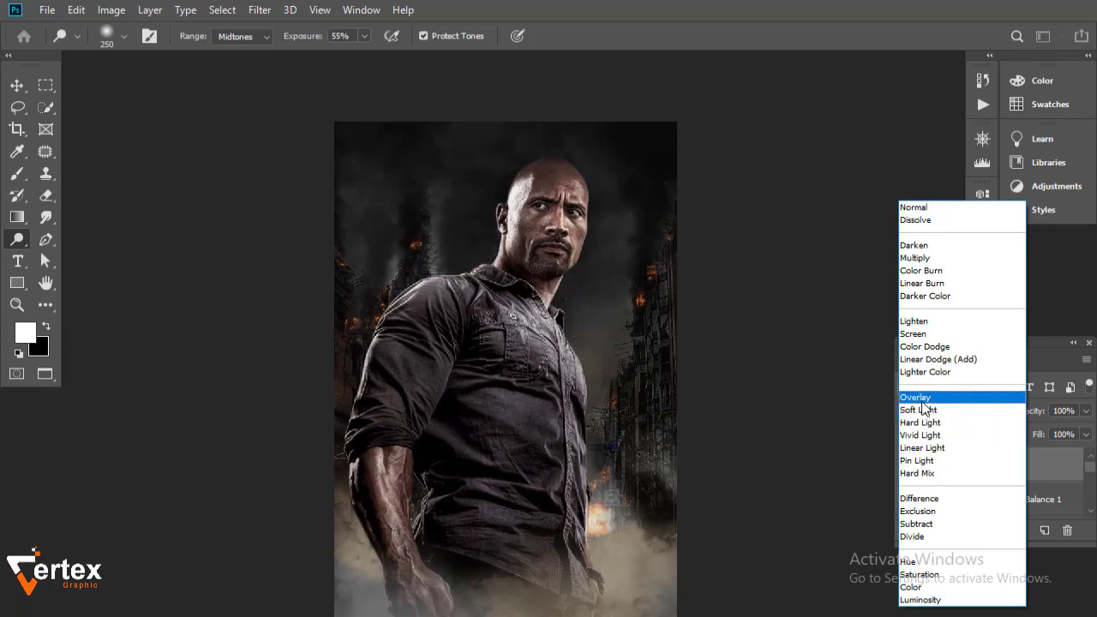
click(923, 400)
key(b)
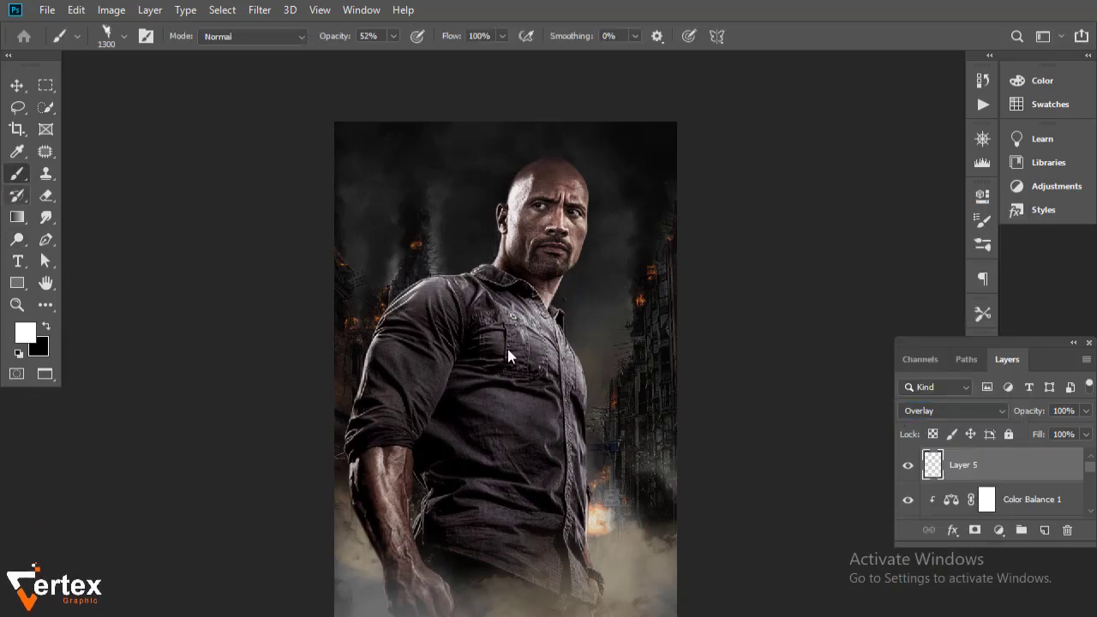
click(46, 326)
click(124, 36)
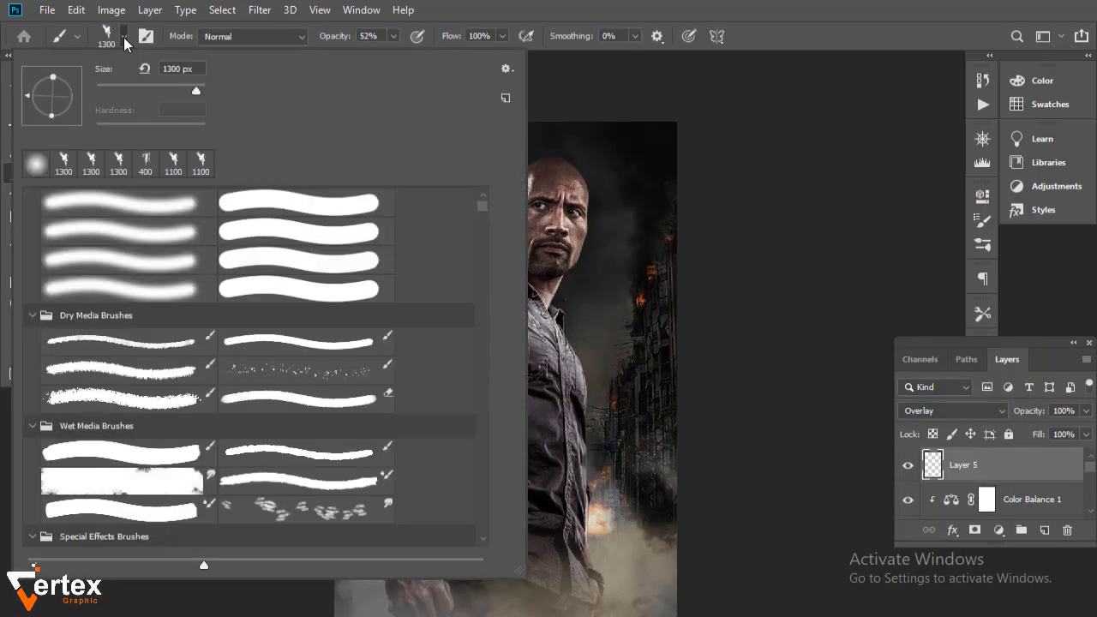
click(39, 167)
click(799, 48)
Paint soft black shading on the face with a 175 px brush at 23% opacity.
scroll(533, 408, up, 2)
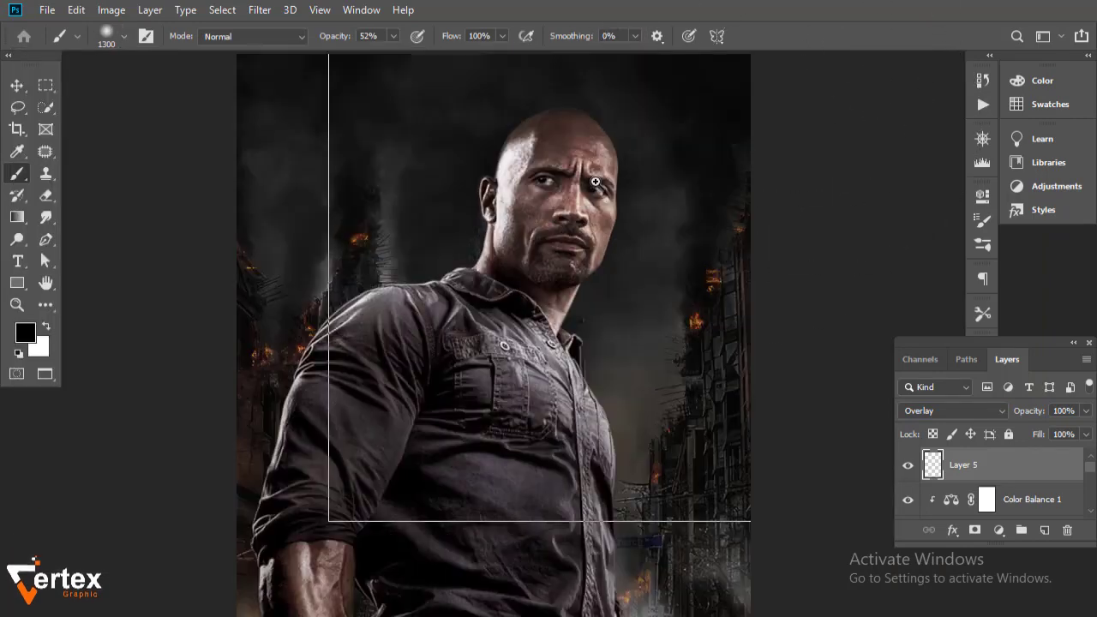
scroll(532, 409, up, 2)
scroll(533, 408, down, 2)
key(bracketleft)
key(bracketleft)
key(bracketleft)
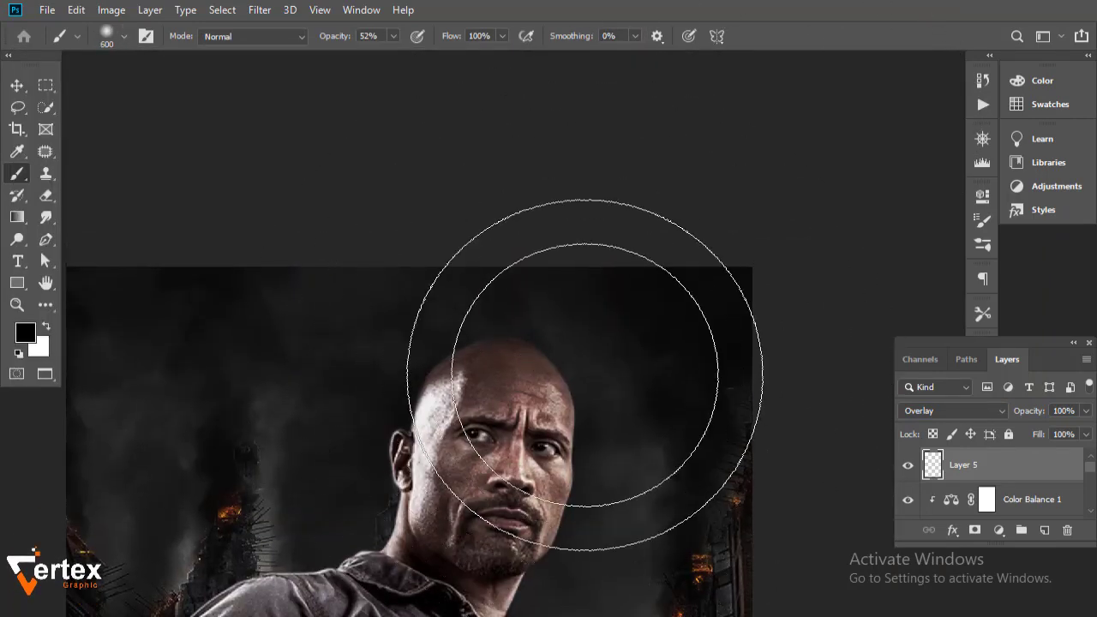
scroll(567, 407, down, 1)
scroll(571, 289, down, 2)
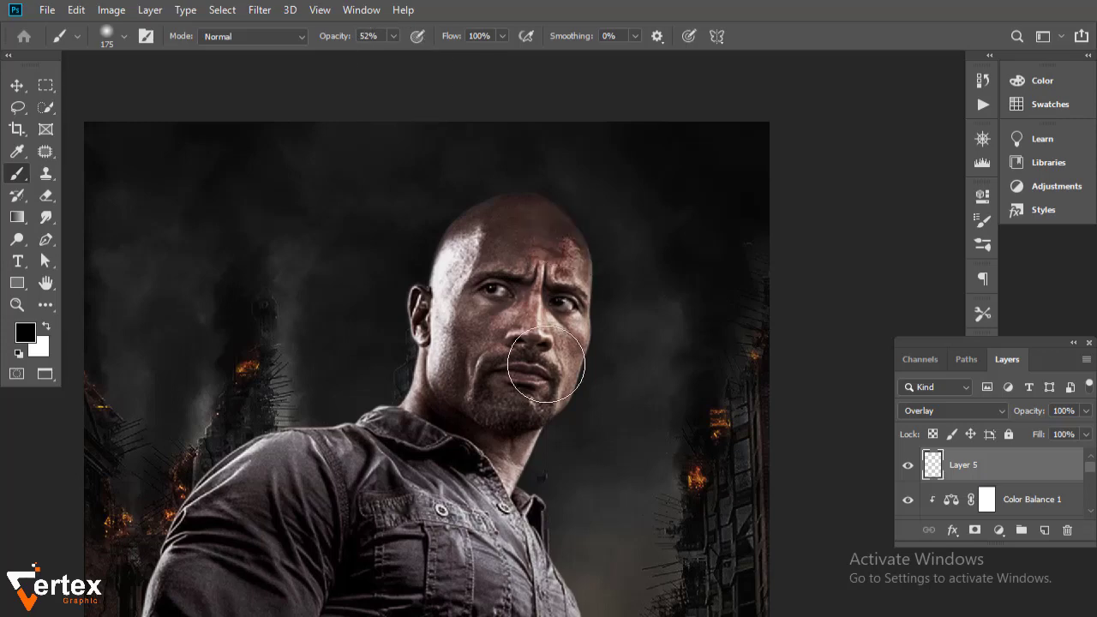
key(ctrl+z)
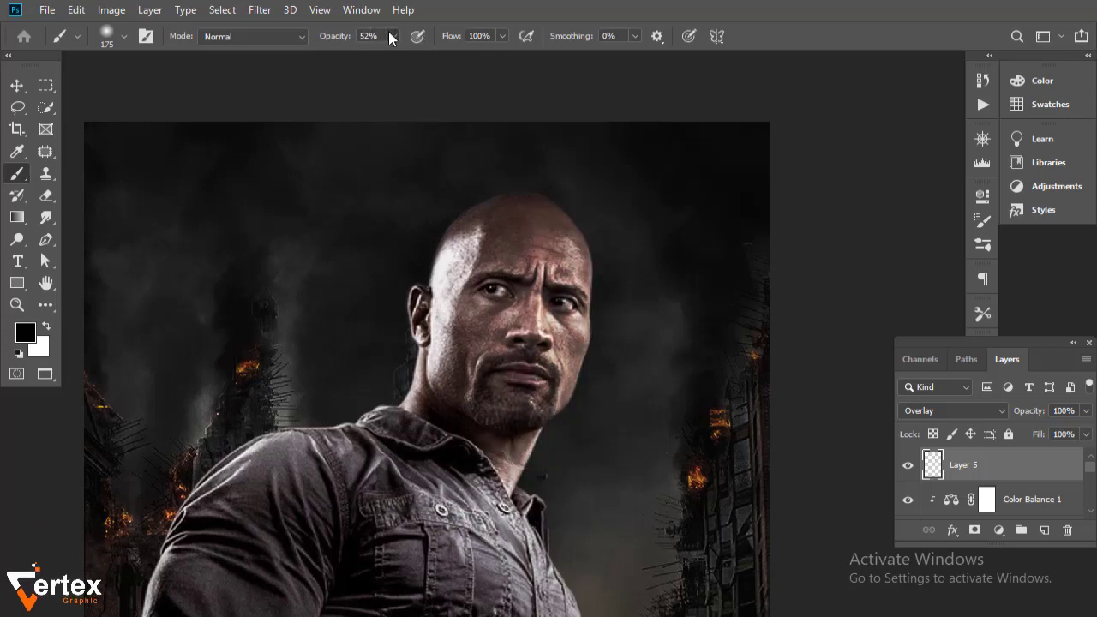
drag(374, 53, 366, 53)
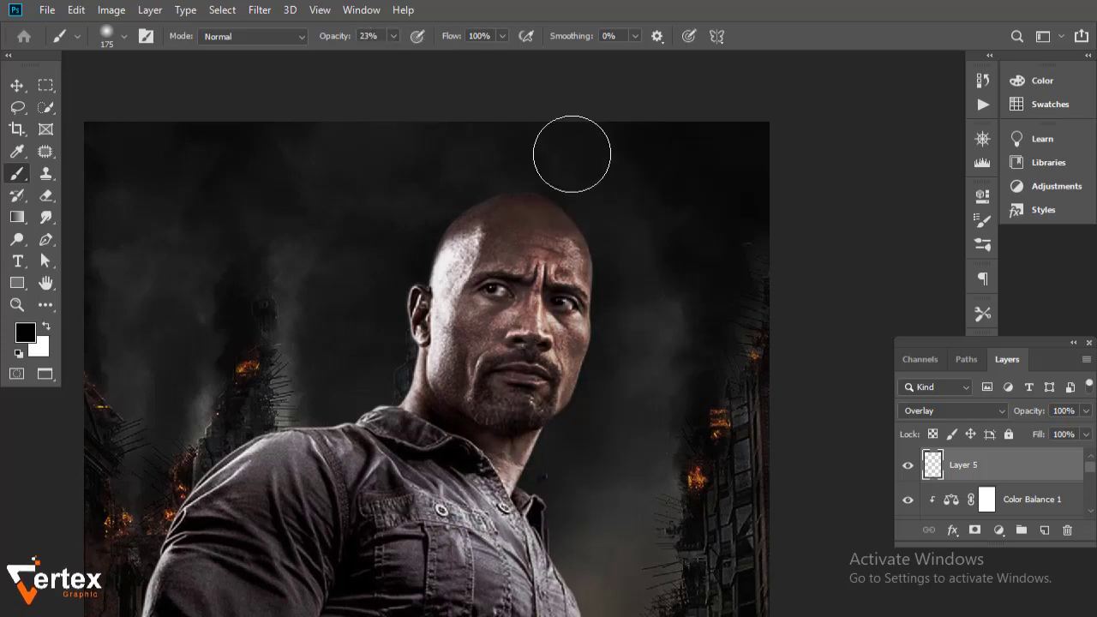
drag(634, 203, 635, 198)
Check the shading over the shirt by toggling Layer 5 off and on.
scroll(617, 257, down, 2)
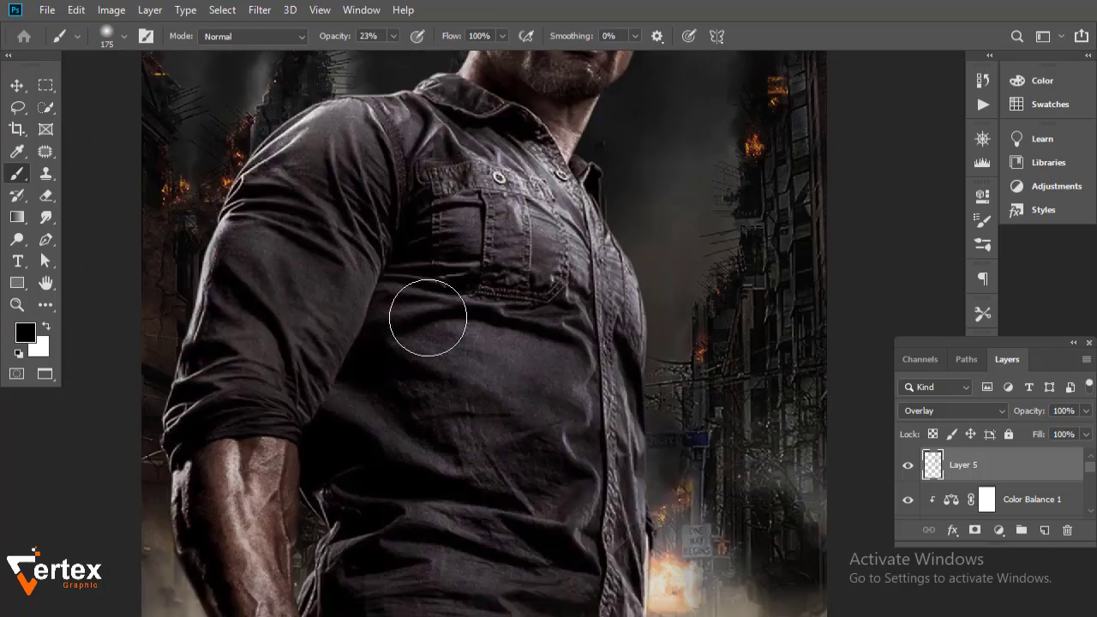
scroll(514, 318, down, 1)
scroll(390, 337, down, 2)
scroll(465, 421, left, 1)
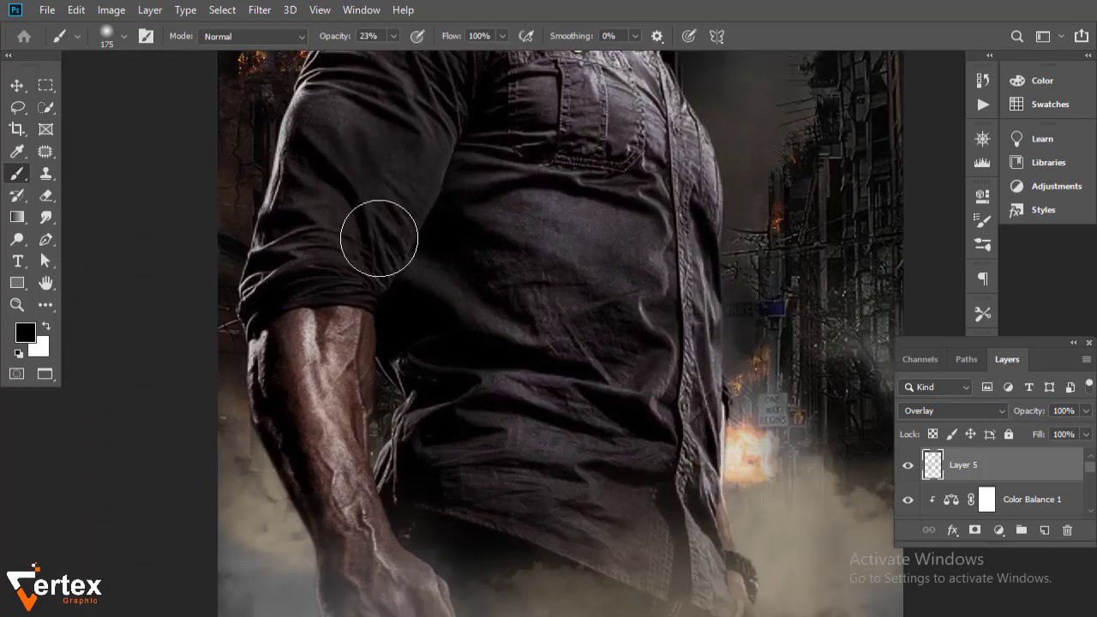
scroll(559, 335, down, 2)
scroll(558, 335, down, 3)
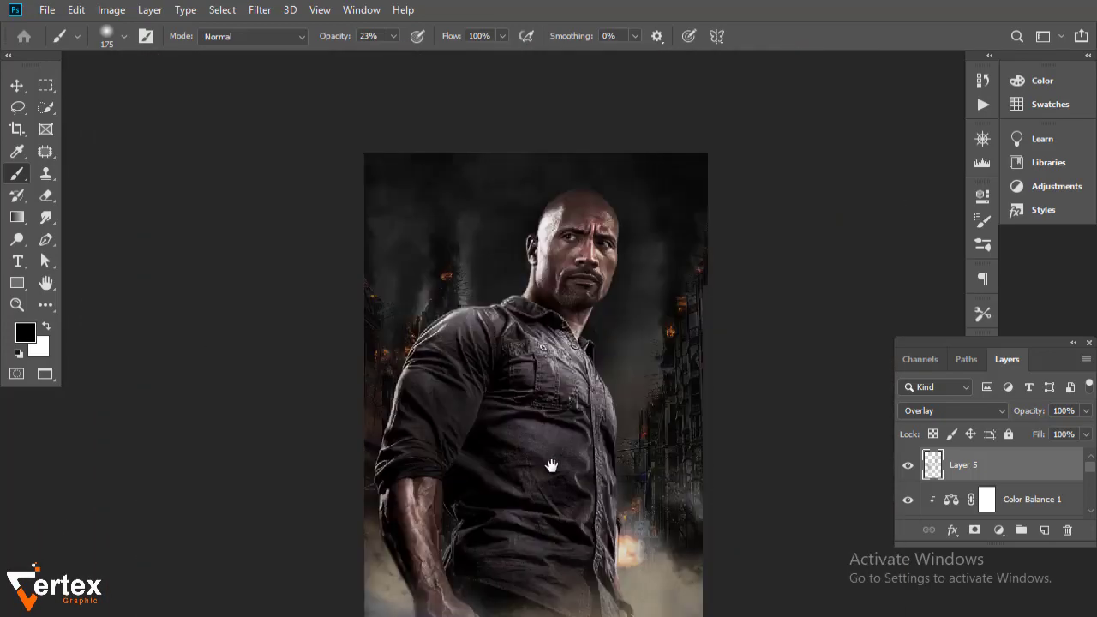
click(908, 464)
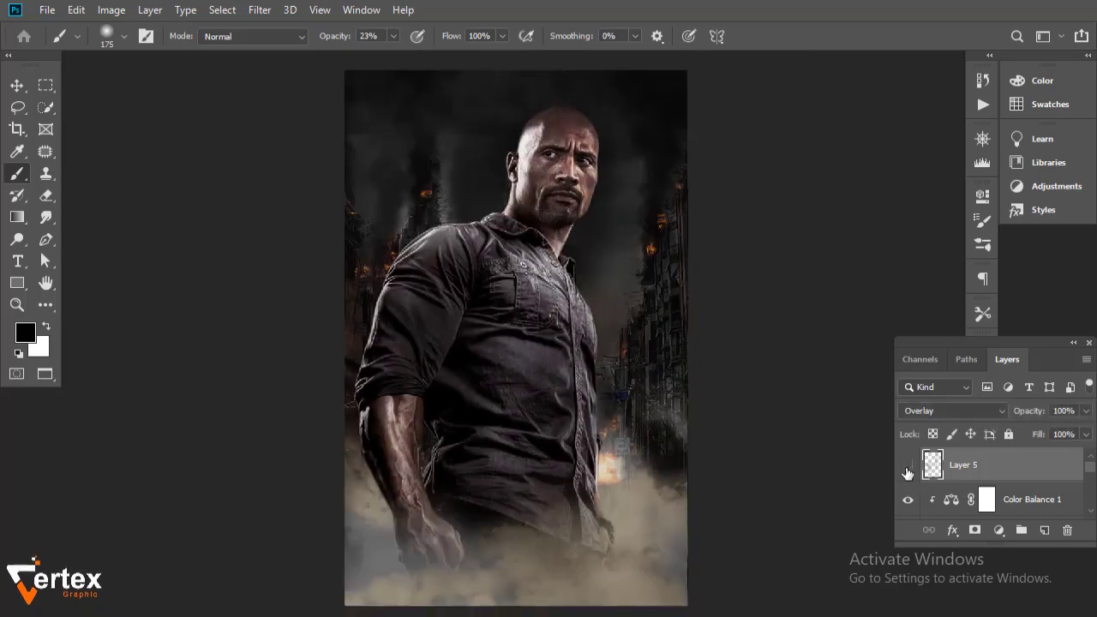
click(908, 464)
click(908, 464)
Clip Layer 5 to Color Balance 1 and recheck its effect by toggling visibility.
alt+click(971, 480)
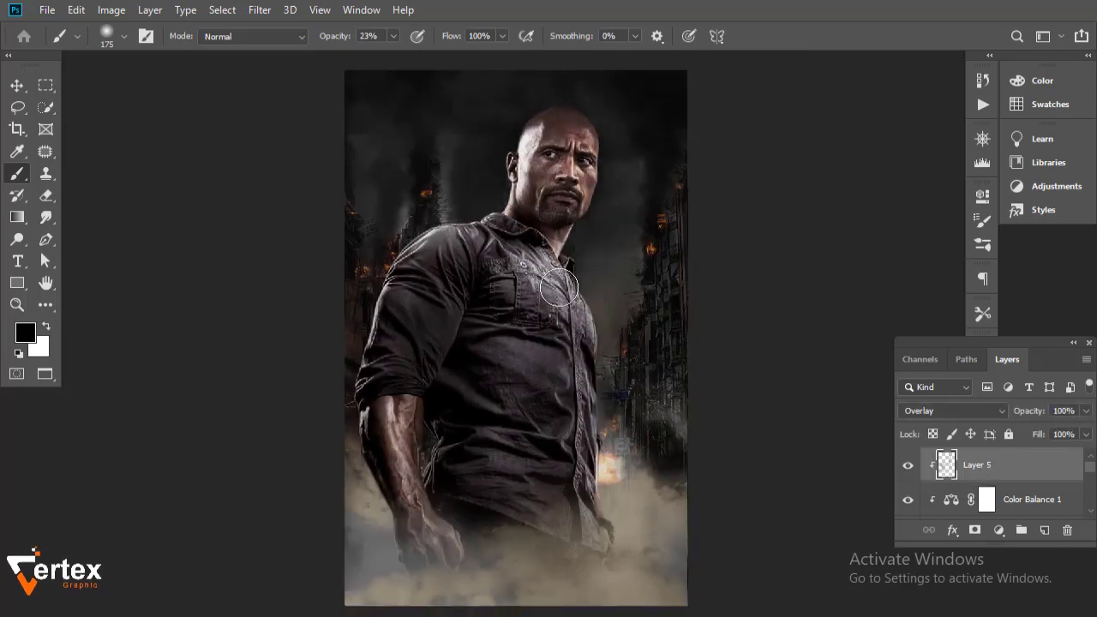
scroll(556, 269, up, 2)
scroll(556, 269, down, 2)
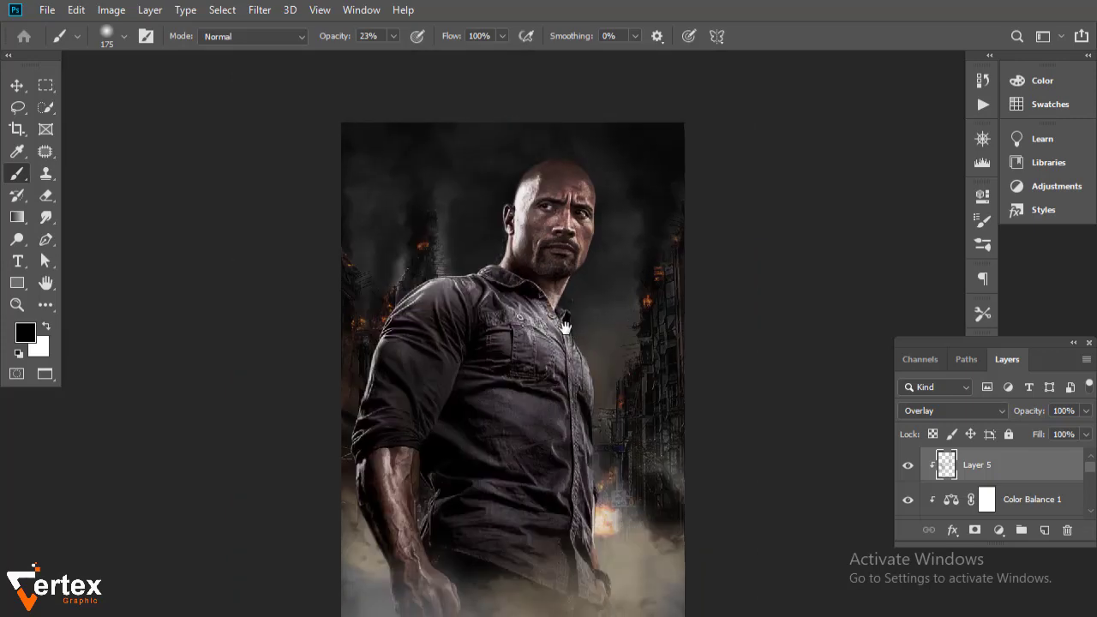
key(v)
click(909, 466)
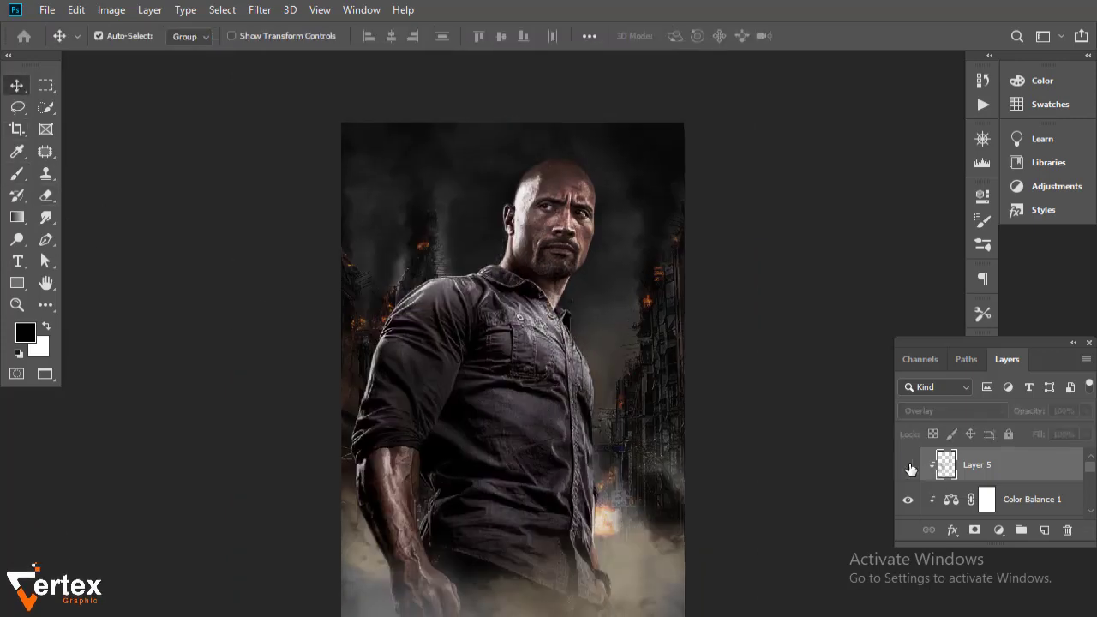
click(910, 466)
click(909, 467)
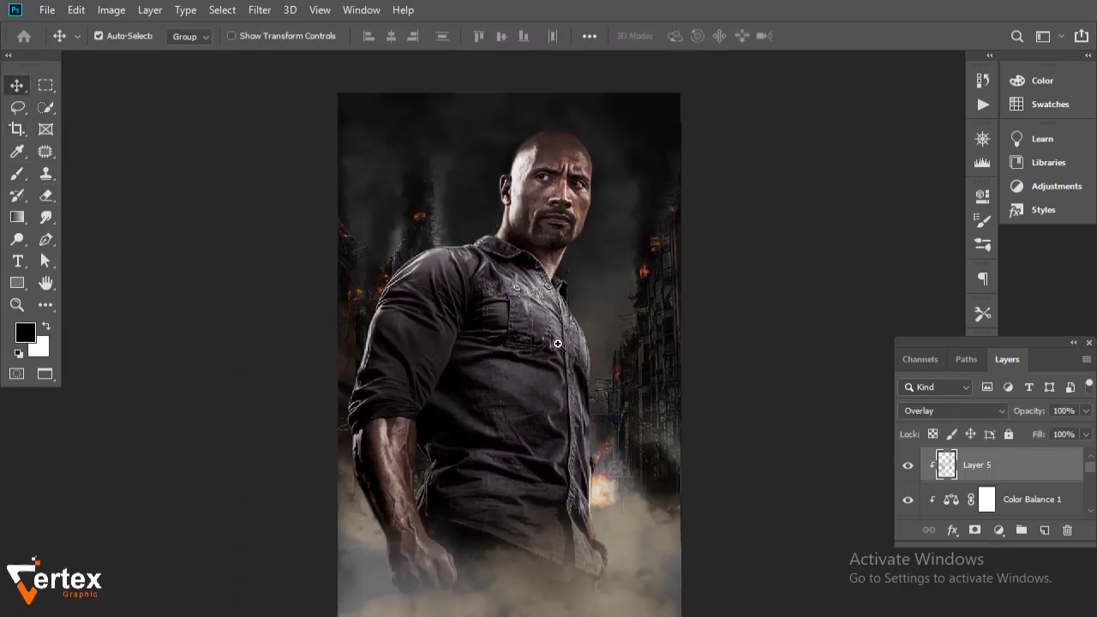
scroll(585, 409, up, 2)
scroll(508, 386, down, 2)
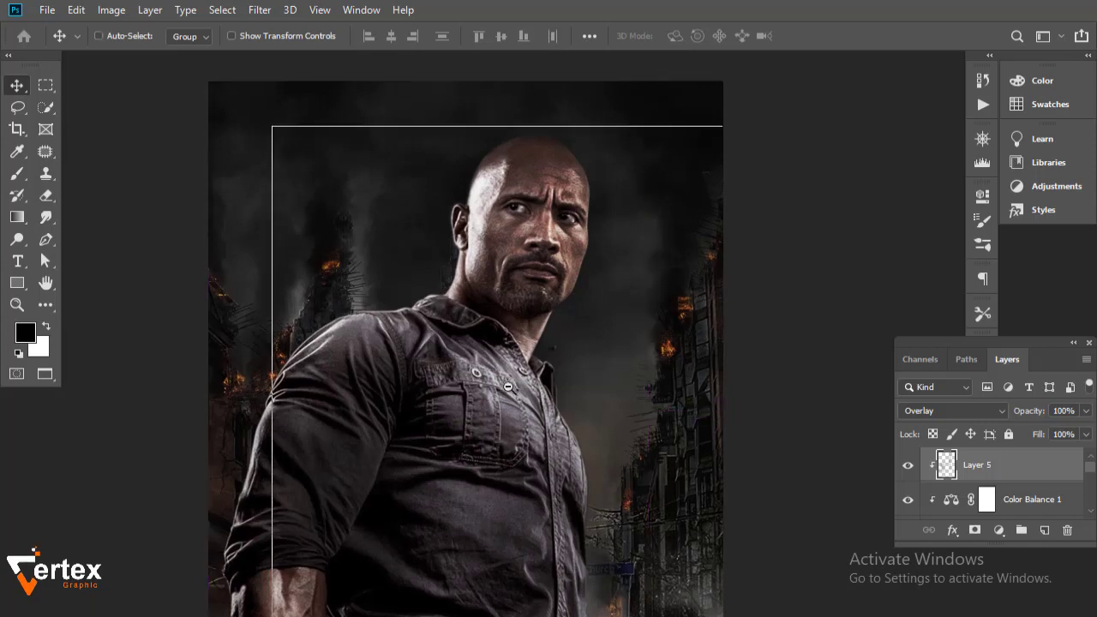
ctrl+click(1024, 478)
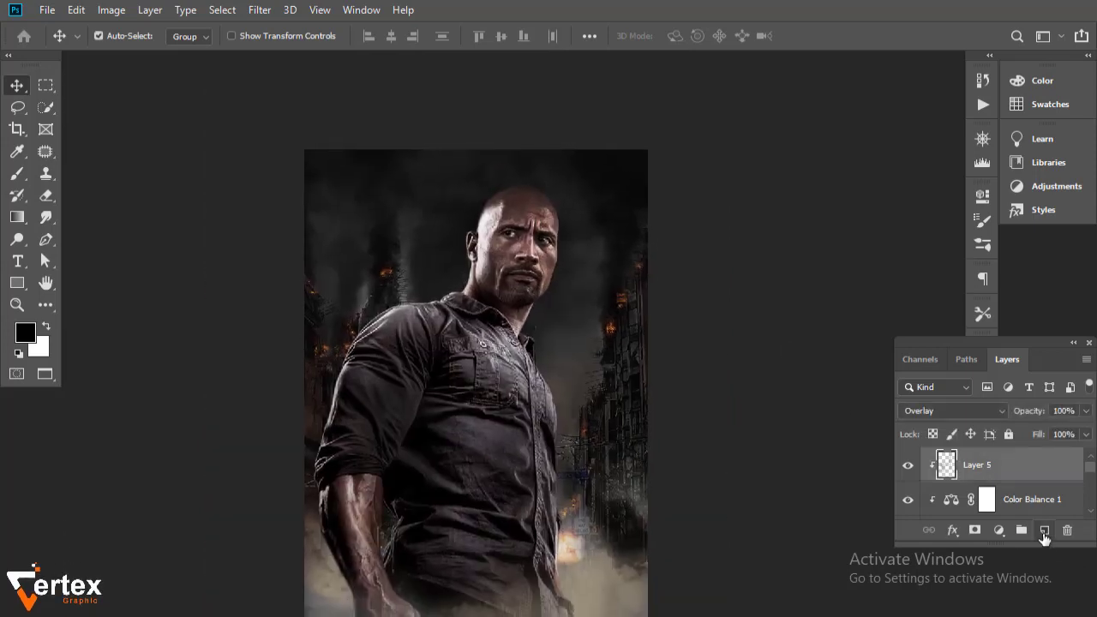
Add Layer 6 and dab a large soft white glow at top left, then undo it.
click(1045, 529)
click(19, 174)
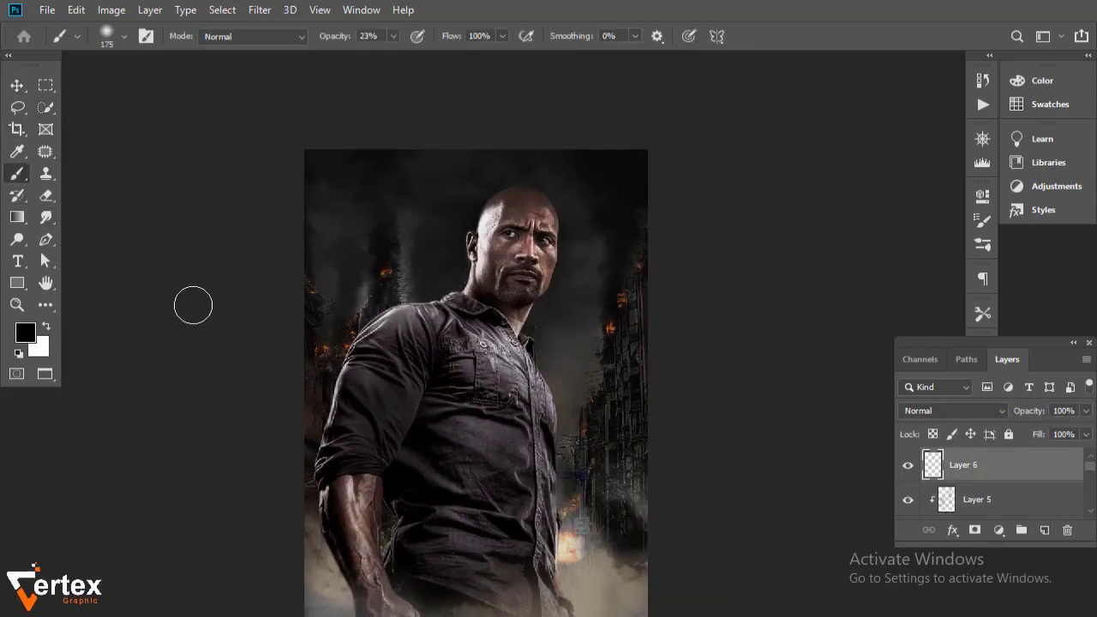
key(x)
key(bracketright)
key(bracketright)
key(bracketright)
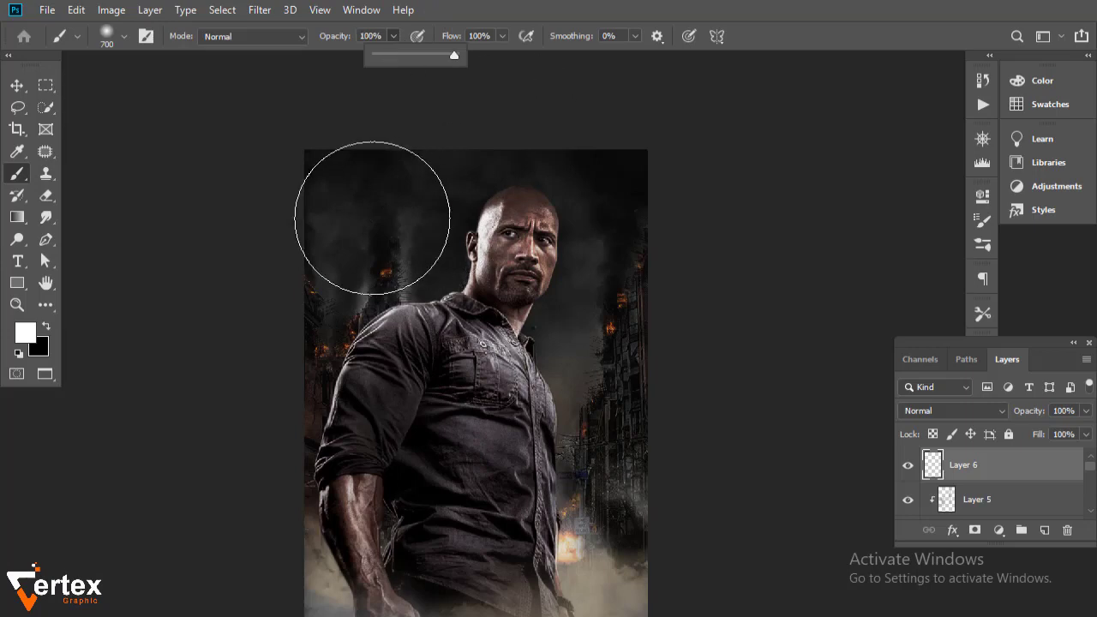
click(372, 175)
key(v)
drag(398, 208, 409, 239)
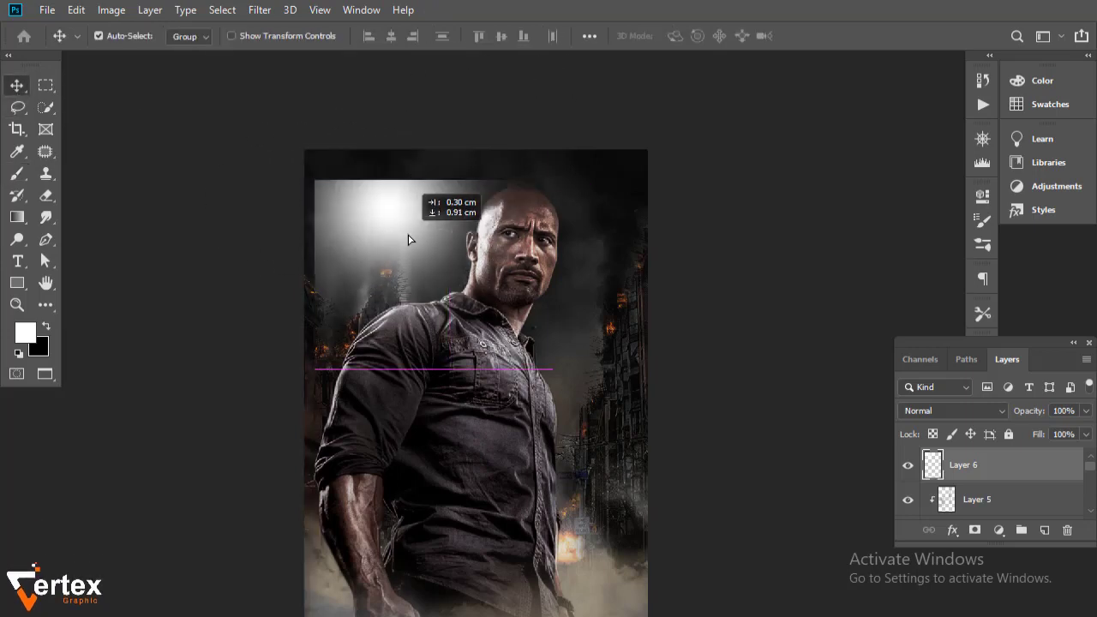
key(ctrl+z)
key(ctrl+z)
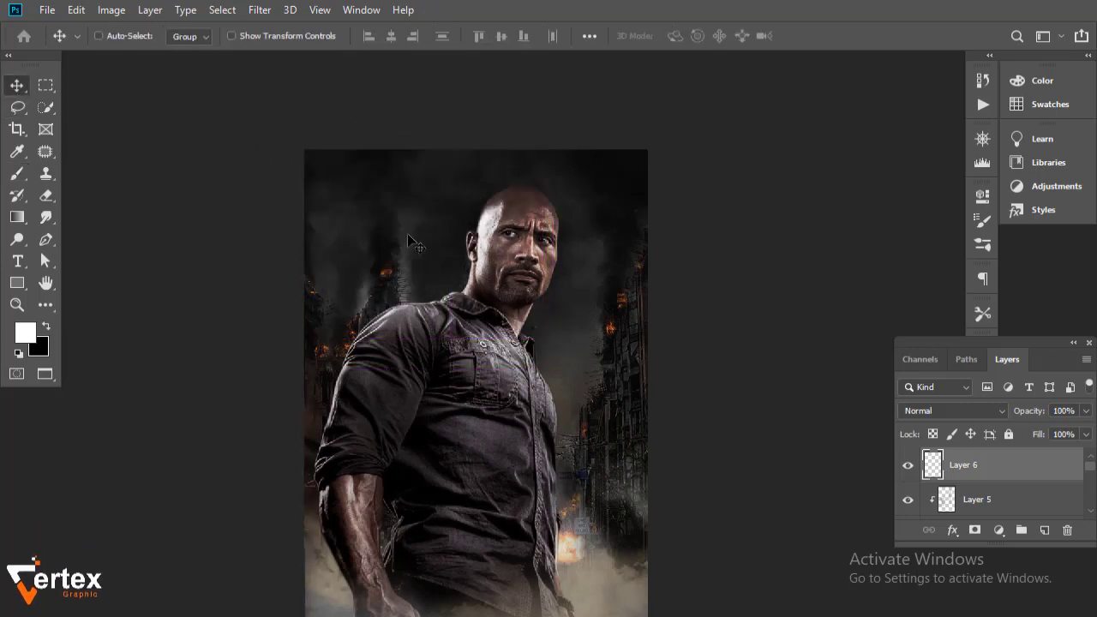
Repaint the soft white glow at the top left and reposition it.
key(b)
click(417, 194)
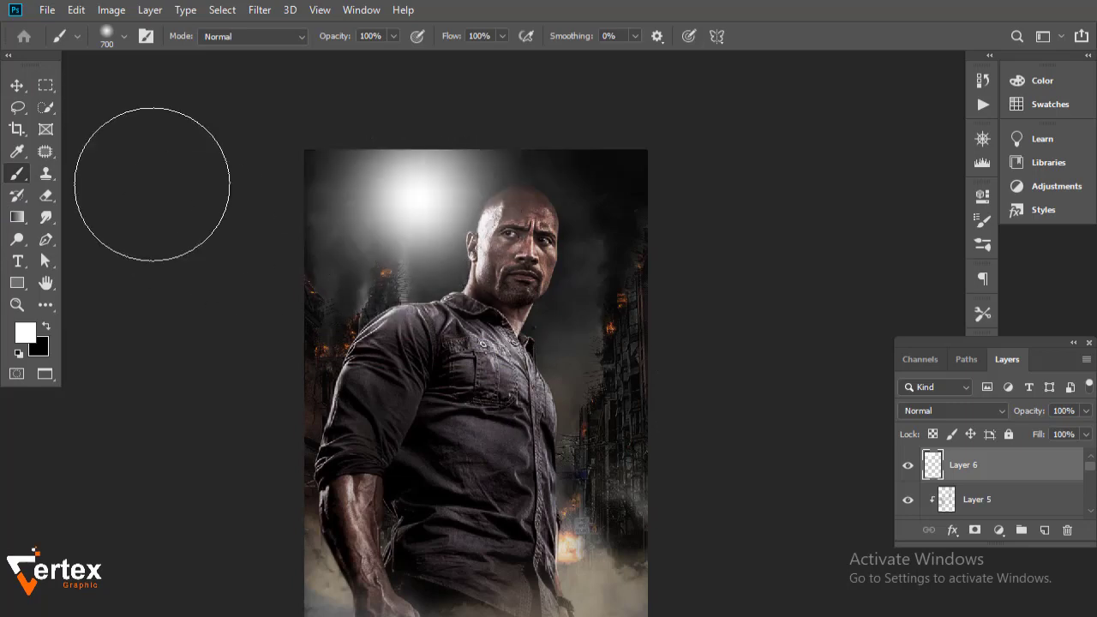
key(v)
drag(417, 215, 420, 225)
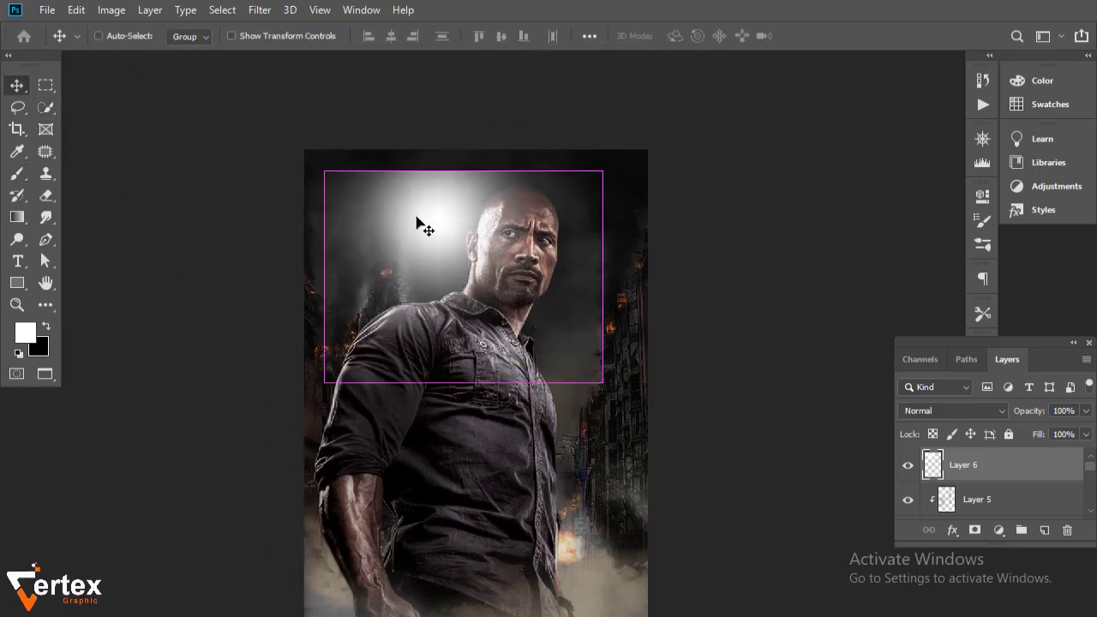
Transform the glow into a tall, narrow strip tilted about -16° as a beam.
key(ctrl+t)
drag(605, 276, 408, 276)
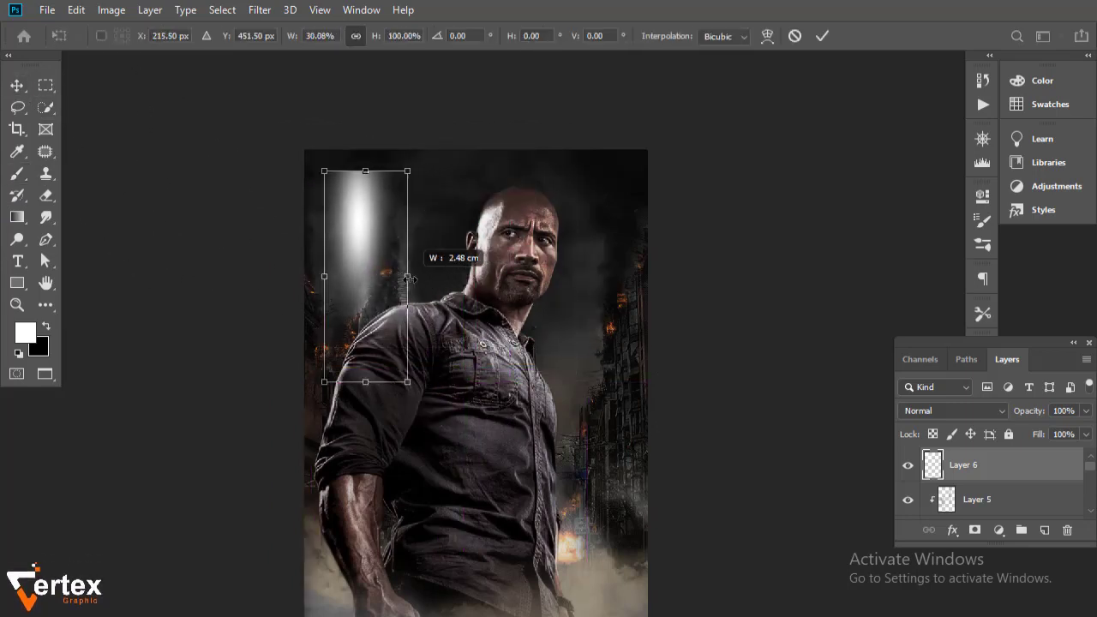
drag(370, 385, 370, 494)
mouse_move(369, 277)
mouse_down()
mouse_move(411, 257)
mouse_move(468, 251)
mouse_move(469, 192)
mouse_move(392, 186)
mouse_up()
mouse_move(468, 154)
mouse_down()
mouse_move(419, 223)
mouse_move(404, 221)
mouse_move(437, 314)
mouse_move(406, 295)
mouse_up()
Commit the beam transform and apply a Gaussian Blur of radius 61.1.
key(Return)
click(260, 9)
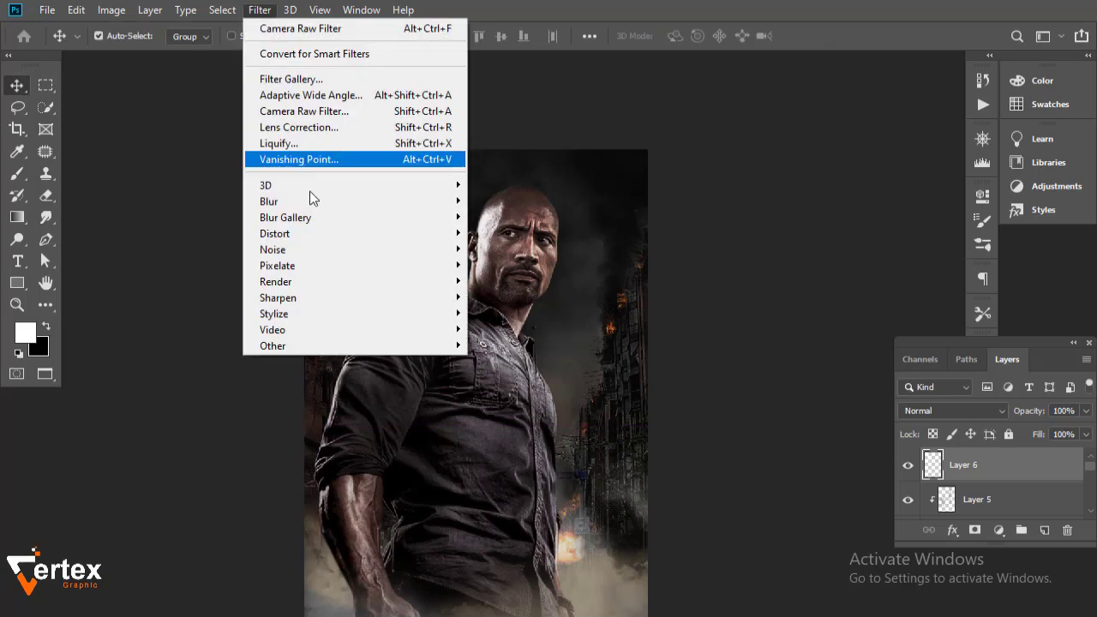
click(505, 260)
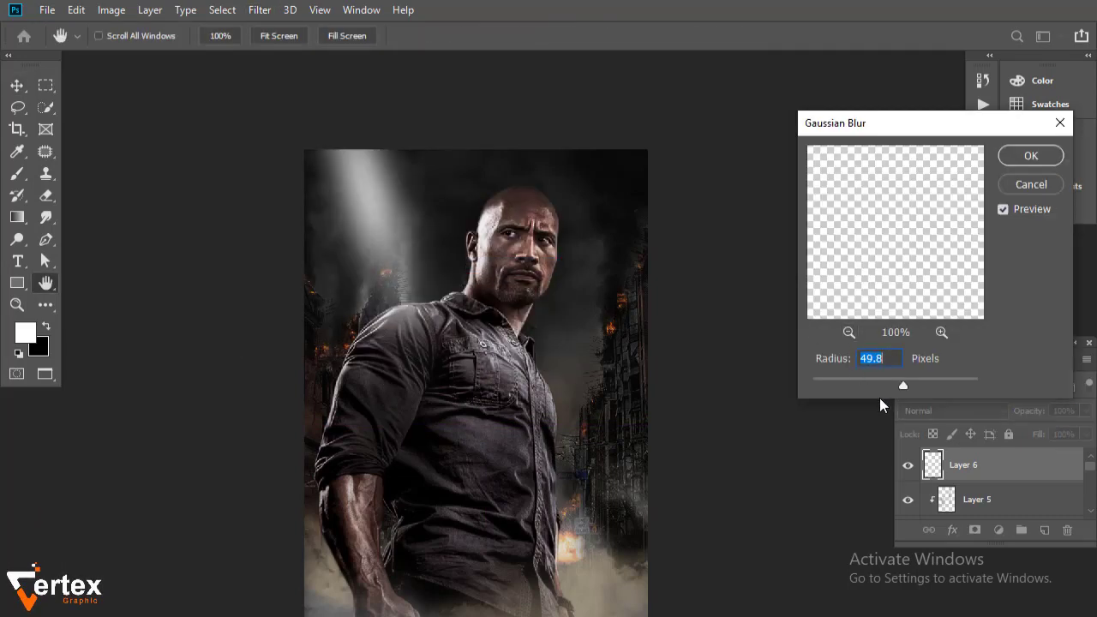
drag(902, 388, 908, 387)
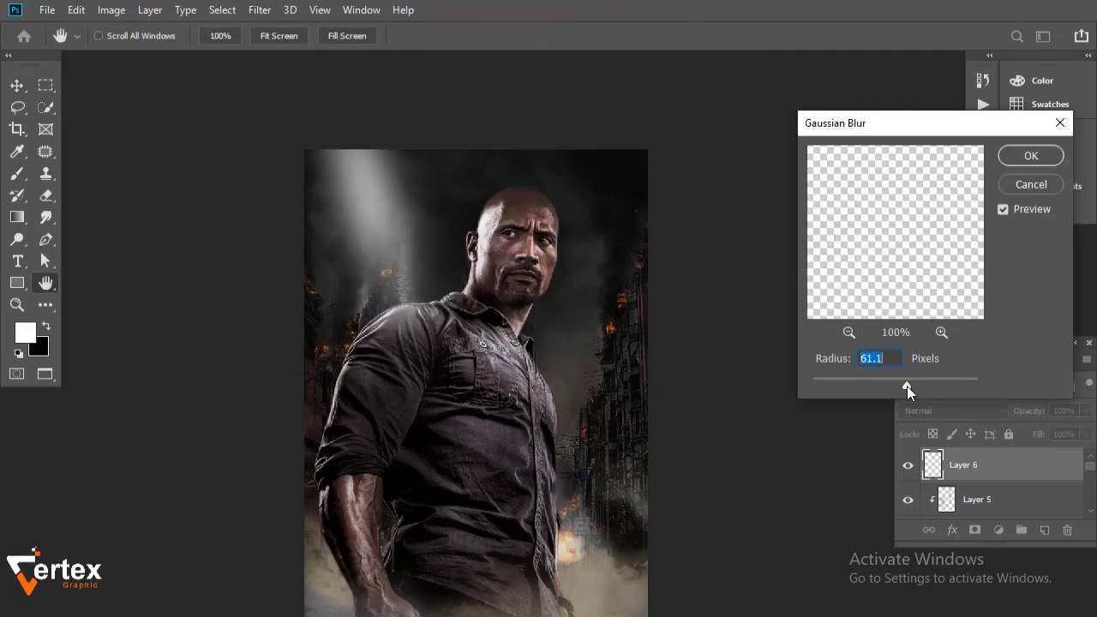
click(1021, 159)
Set the beam layer to Hard Light at 77% opacity.
click(952, 411)
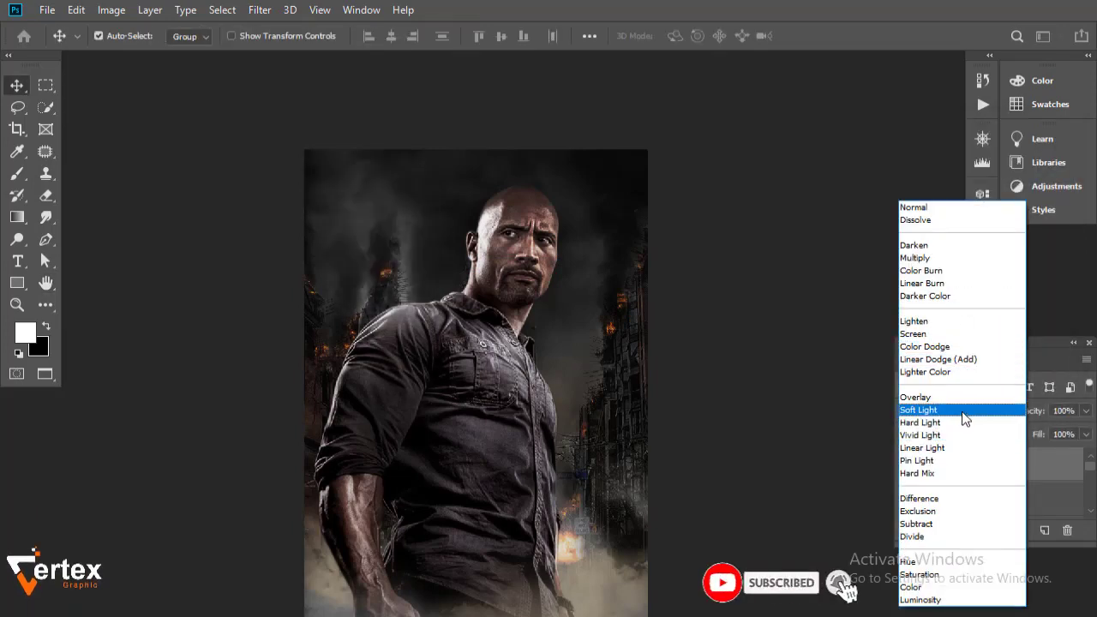
click(964, 423)
drag(1080, 433, 1072, 432)
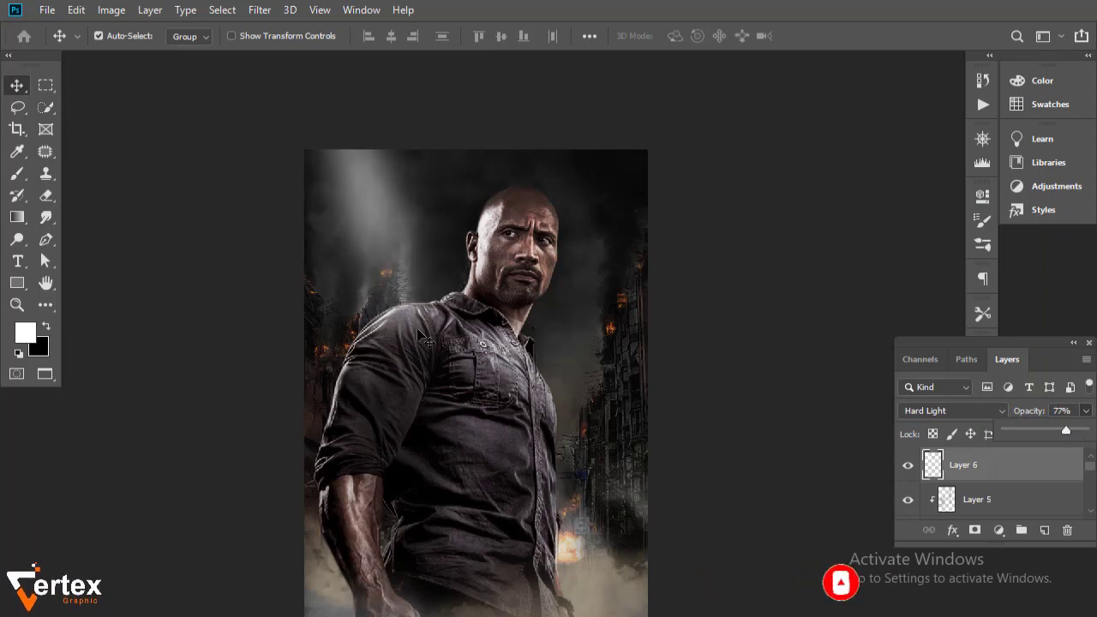
scroll(605, 426, down, 3)
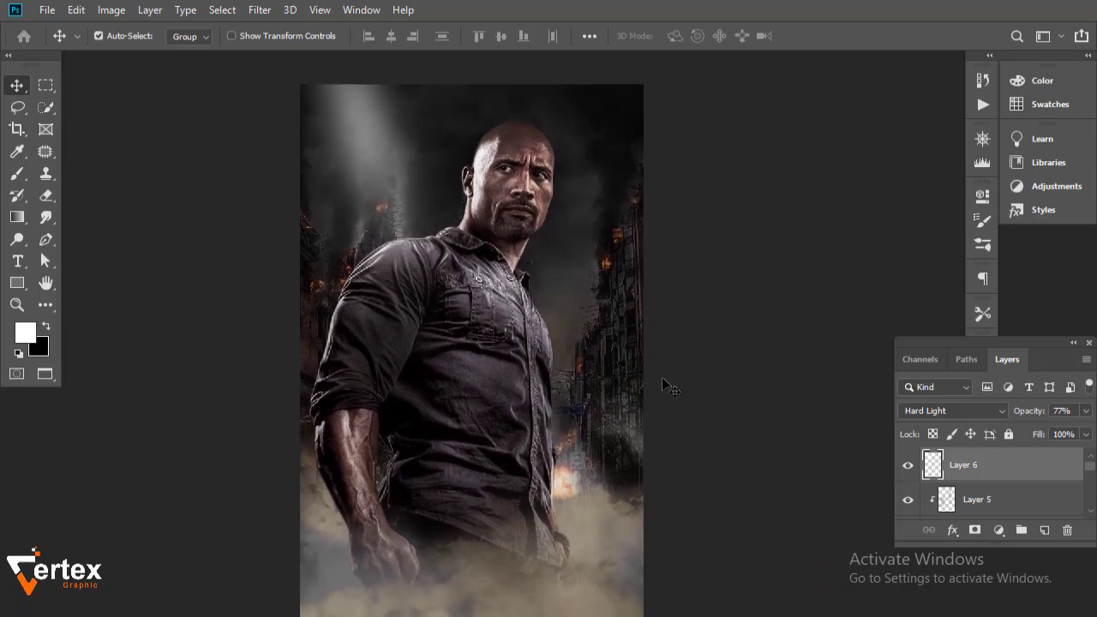
click(495, 418)
Place the fire sparks image into the poster as an embedded layer.
click(47, 10)
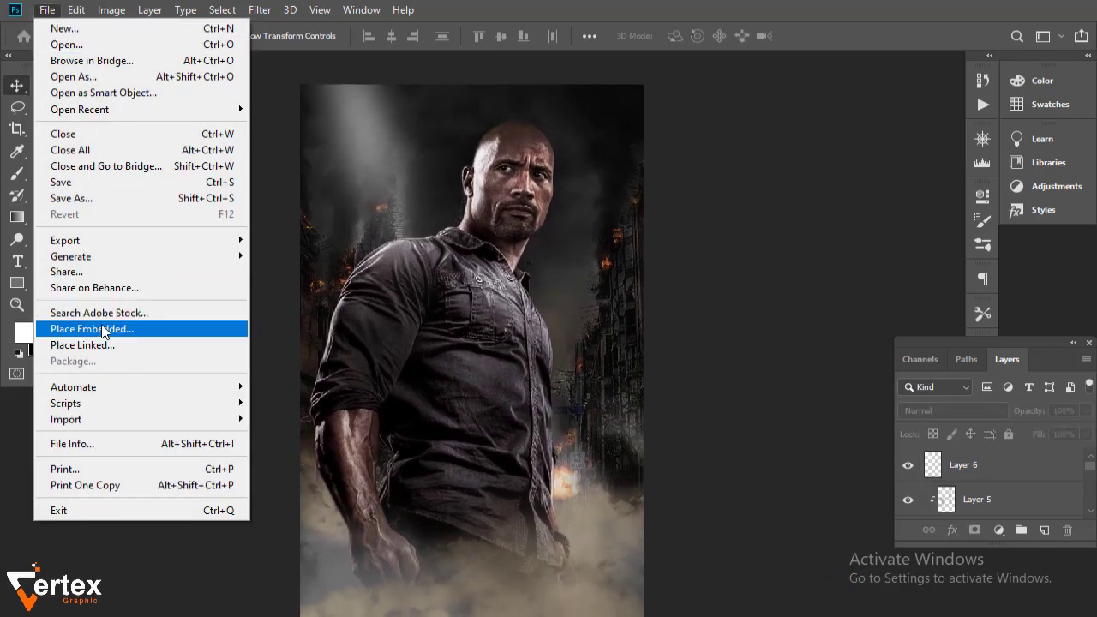
click(101, 328)
click(197, 326)
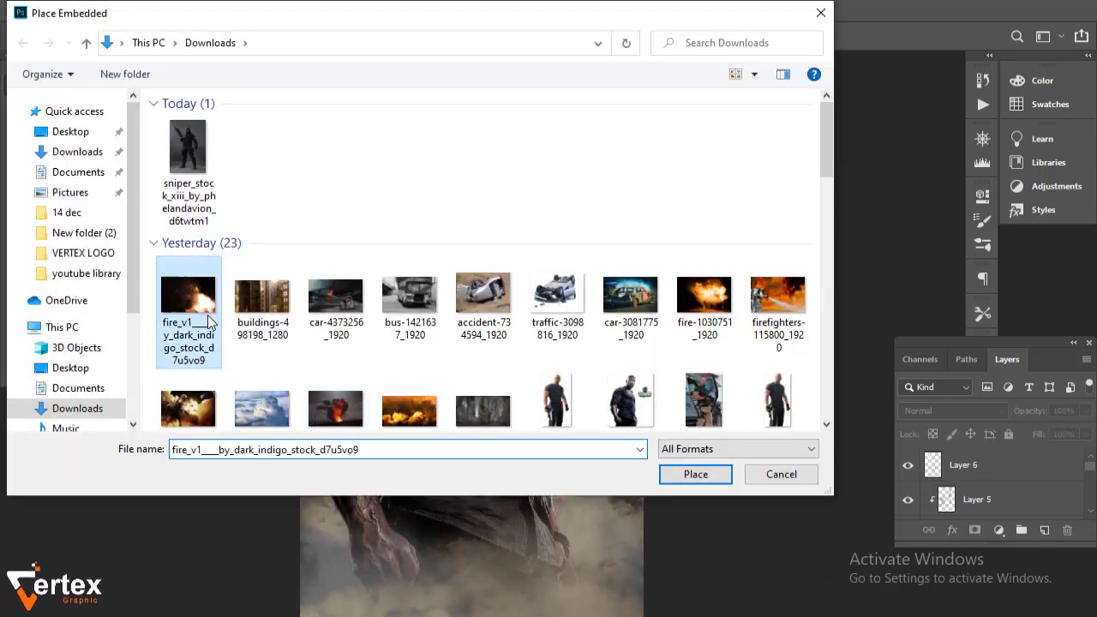
click(699, 480)
Scale the fire image over the lower canvas, rotate it 11.31°, and commit.
drag(471, 257, 471, 432)
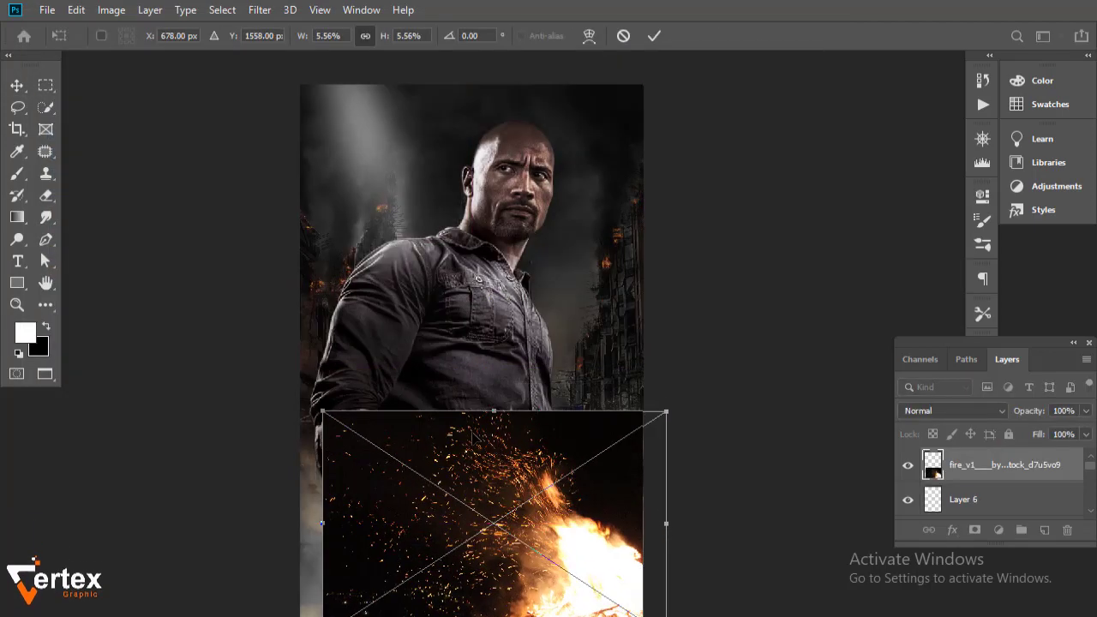
key(ctrl+minus)
drag(392, 418, 252, 320)
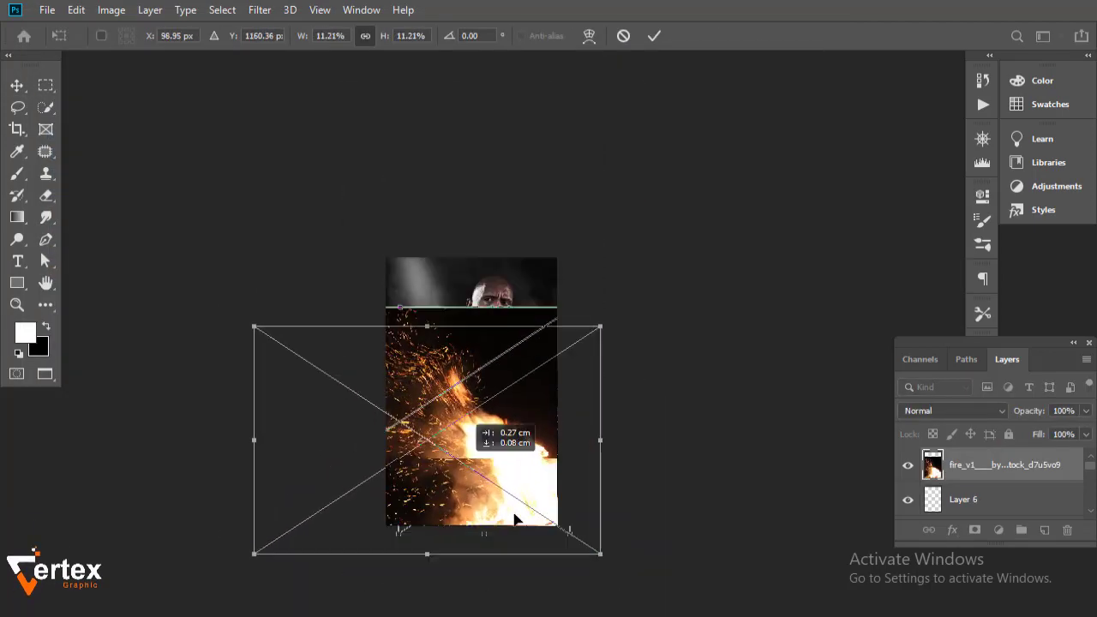
drag(450, 445, 514, 519)
drag(795, 343, 821, 406)
drag(478, 453, 483, 462)
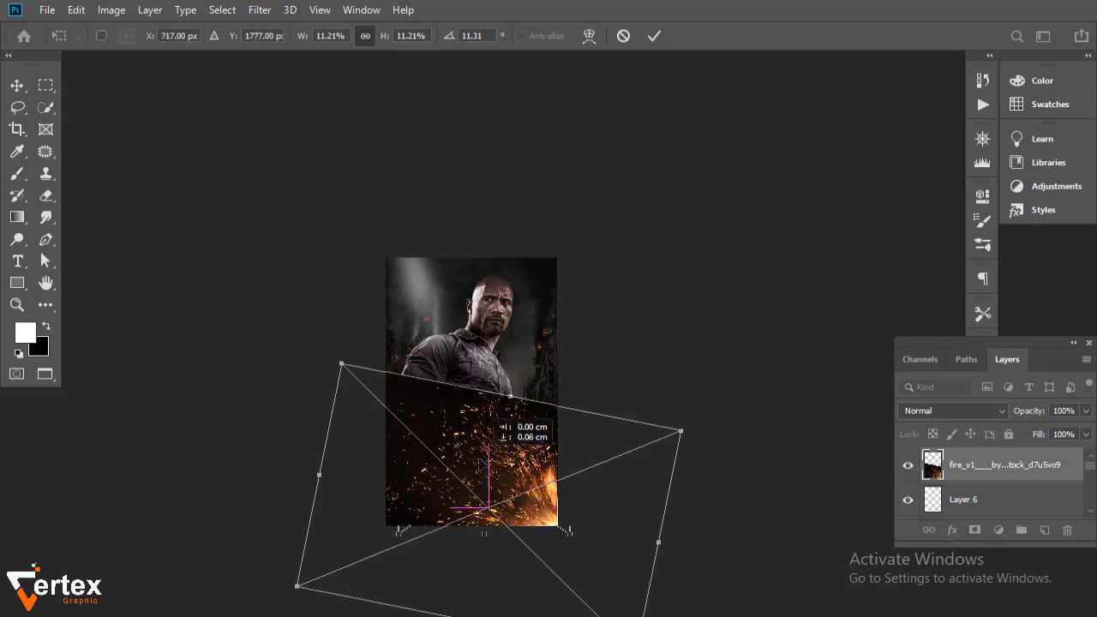
drag(345, 366, 364, 386)
mouse_move(498, 459)
mouse_down()
mouse_move(520, 477)
mouse_move(514, 459)
mouse_up()
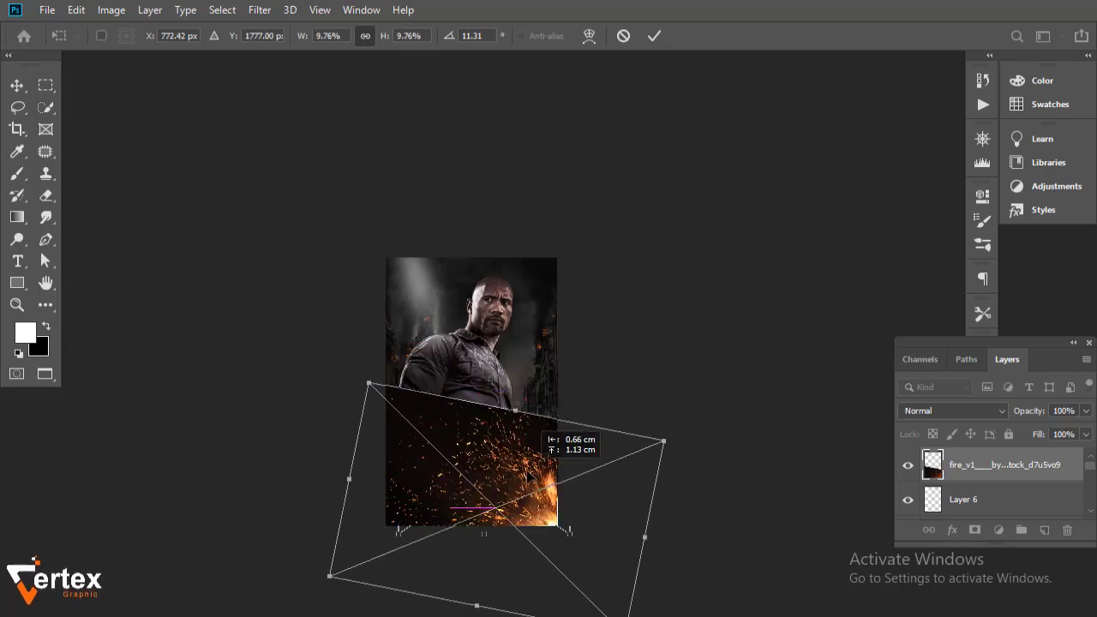
key(Return)
key(Return)
Blend the fire sparks layer in Screen mode, viewing the whole poster.
key(ctrl+0)
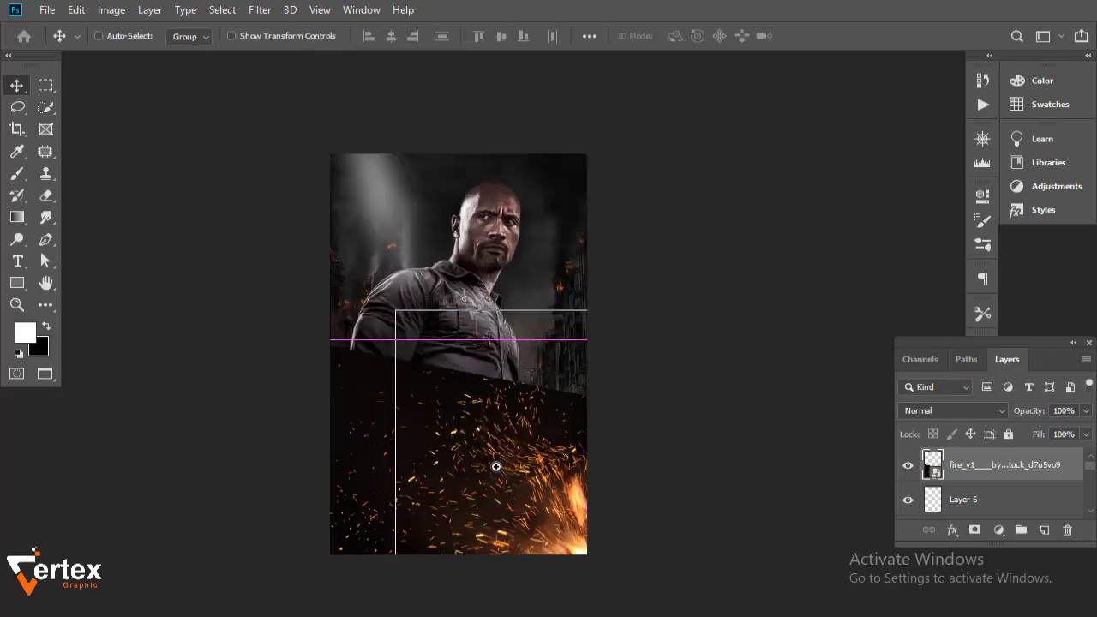
click(991, 415)
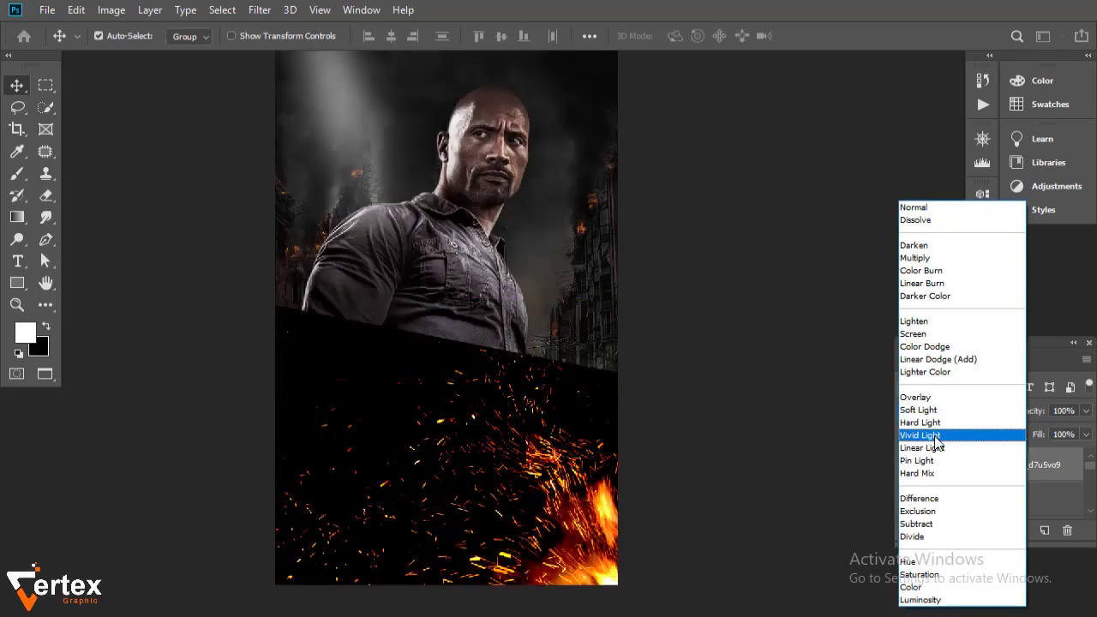
click(947, 336)
mouse_move(396, 397)
mouse_down()
mouse_move(395, 442)
mouse_move(400, 408)
mouse_move(403, 420)
mouse_up()
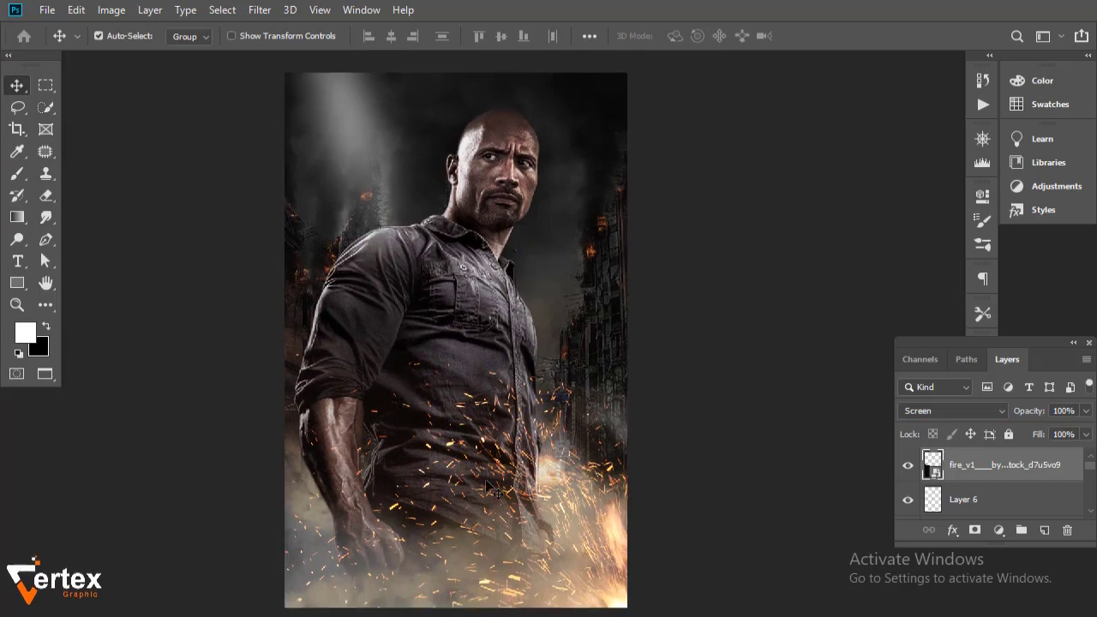
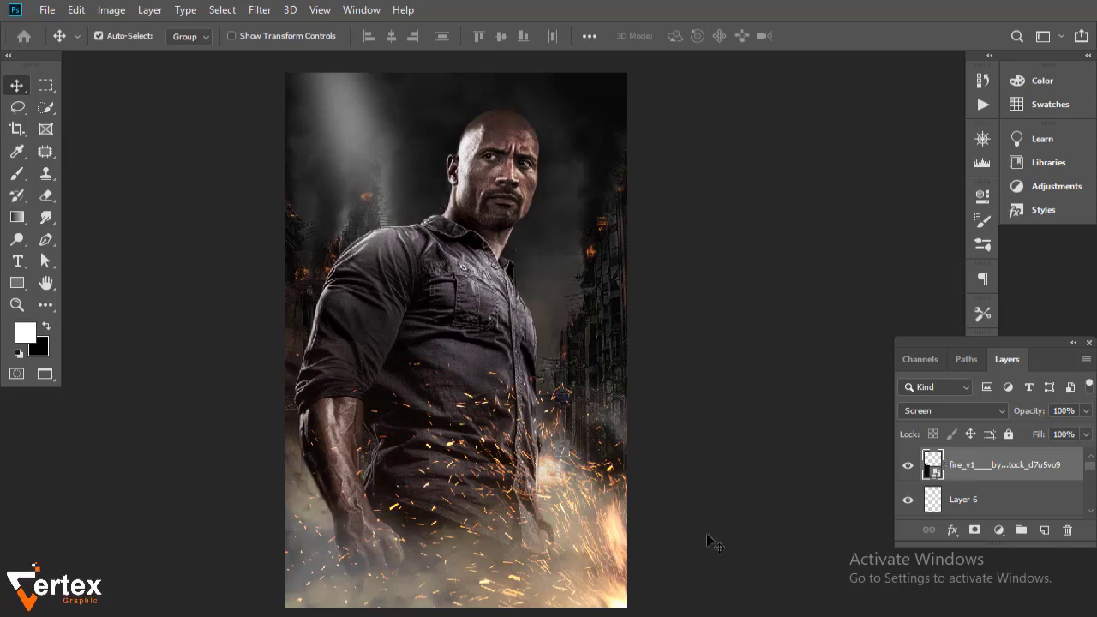
Rotate the fire sparks layer about 15 degrees.
key(ctrl+t)
mouse_move(706, 533)
mouse_down()
mouse_move(677, 516)
mouse_move(687, 544)
mouse_up()
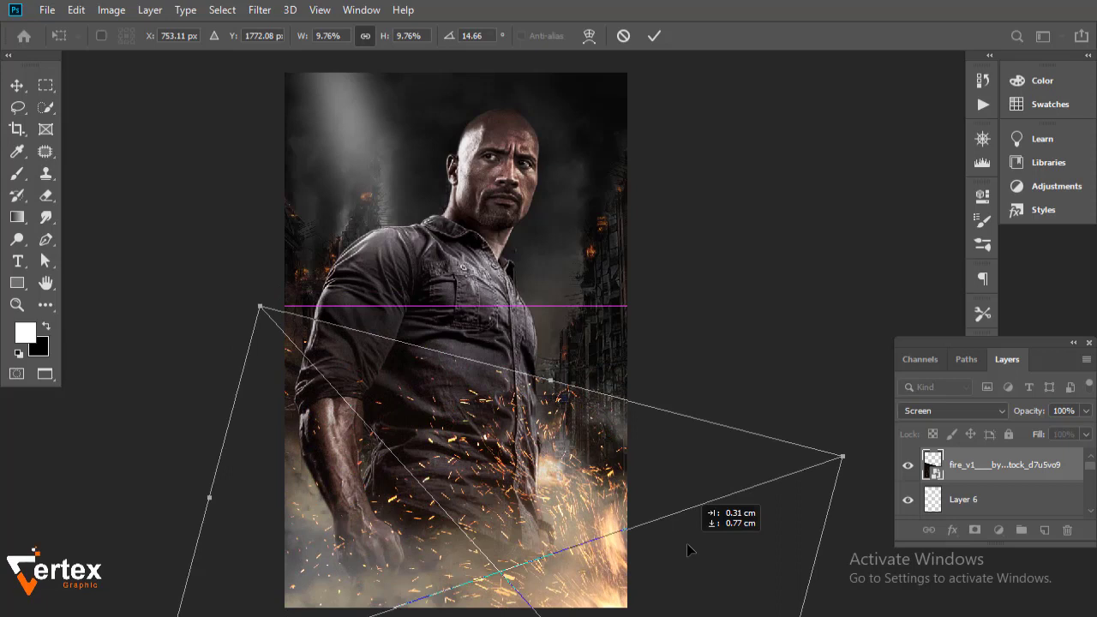
key(Return)
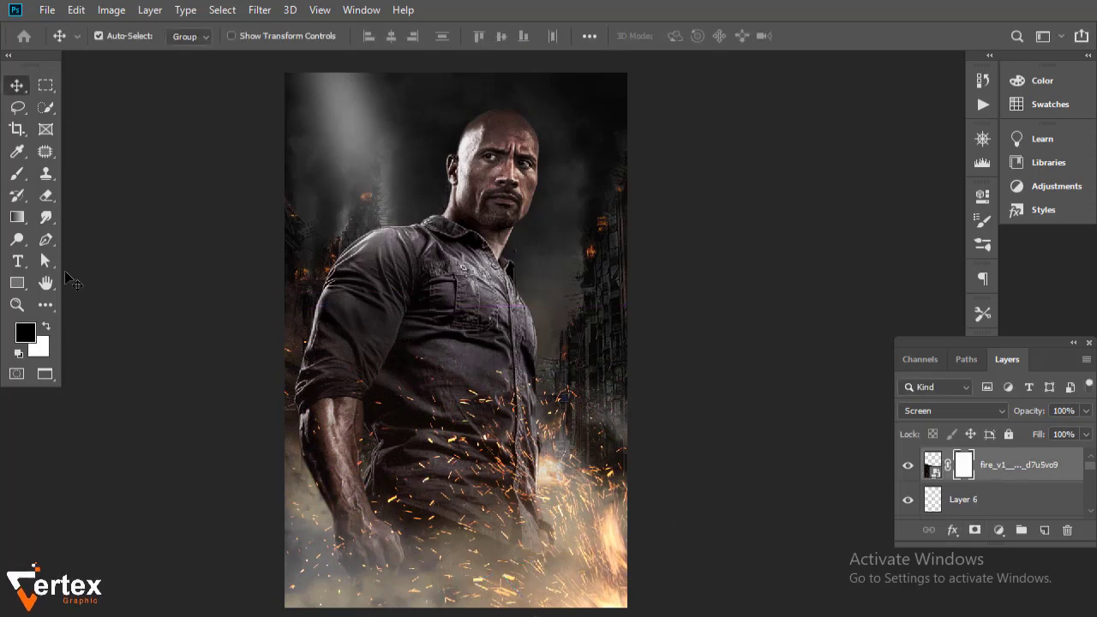
On the fire layer's mask, fade the torso sparks with a 43% opacity black brush.
click(17, 173)
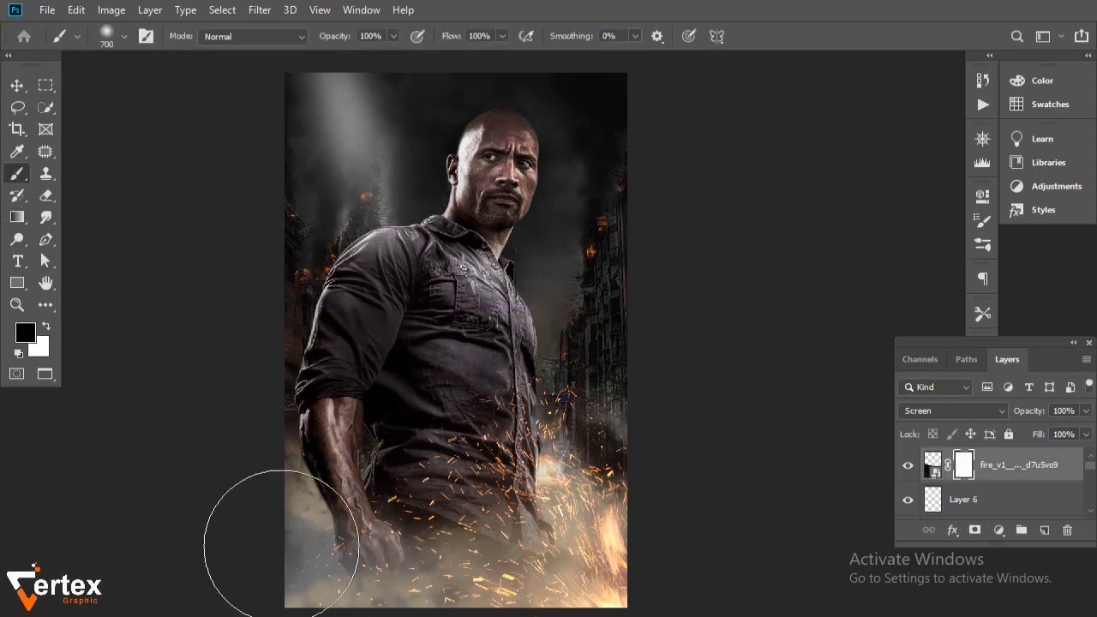
drag(723, 331, 620, 318)
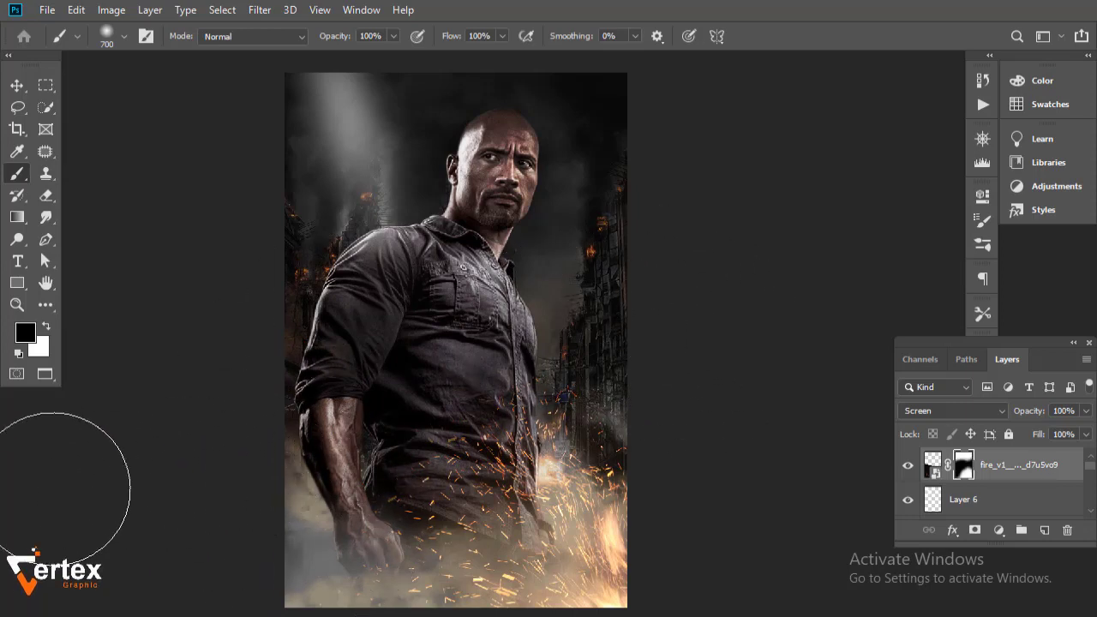
key(ctrl+BackSpace)
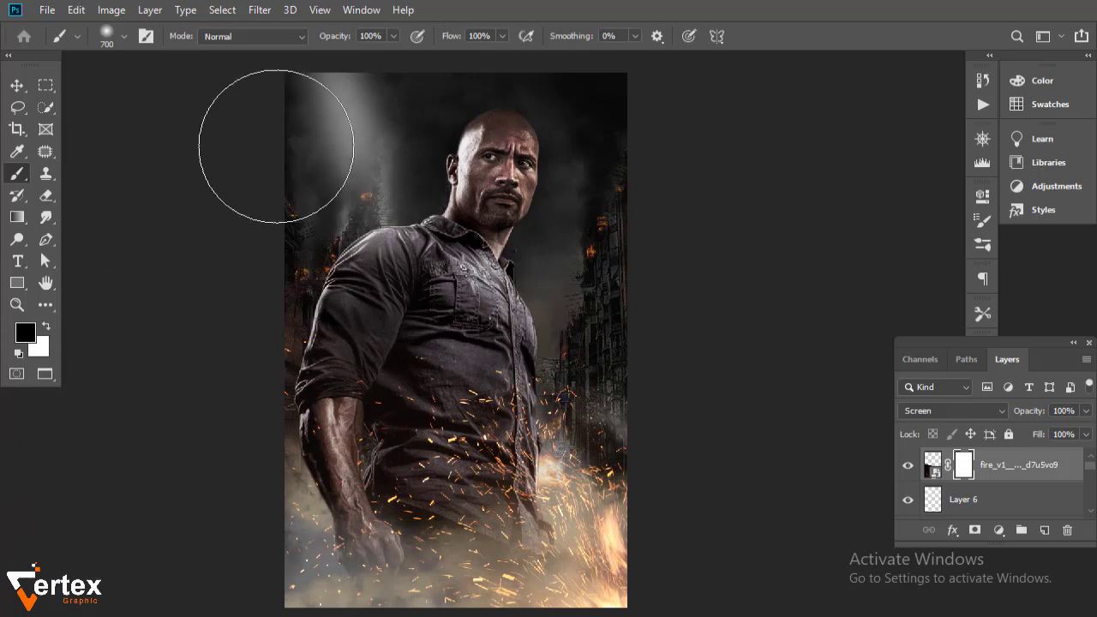
drag(393, 36, 348, 60)
mouse_move(448, 454)
mouse_down()
mouse_move(575, 355)
mouse_move(434, 395)
mouse_up()
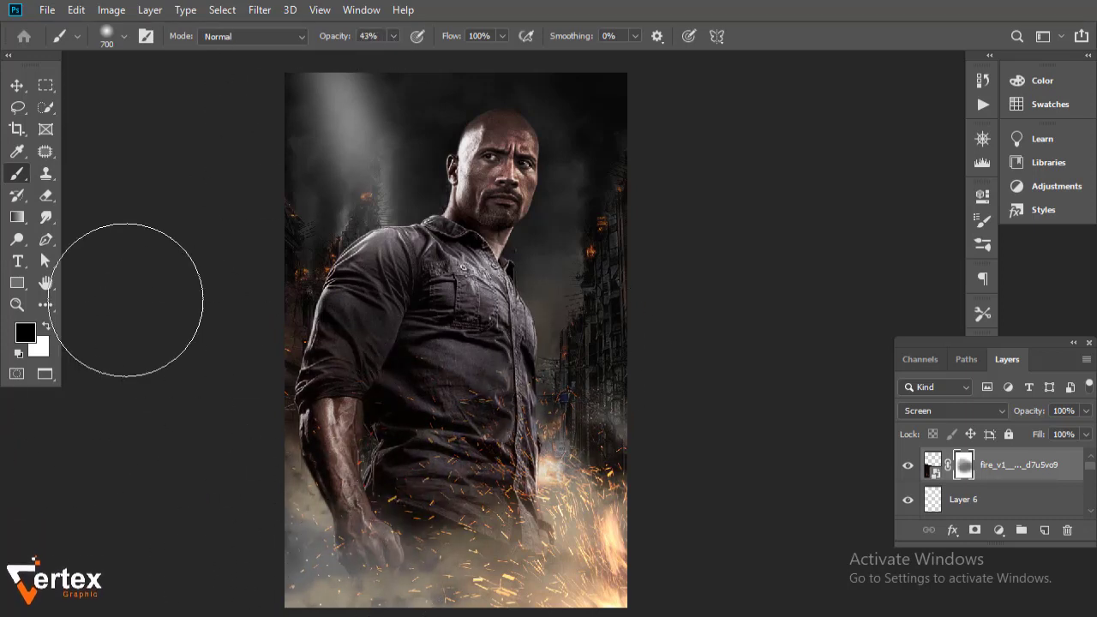
key(v)
click(908, 467)
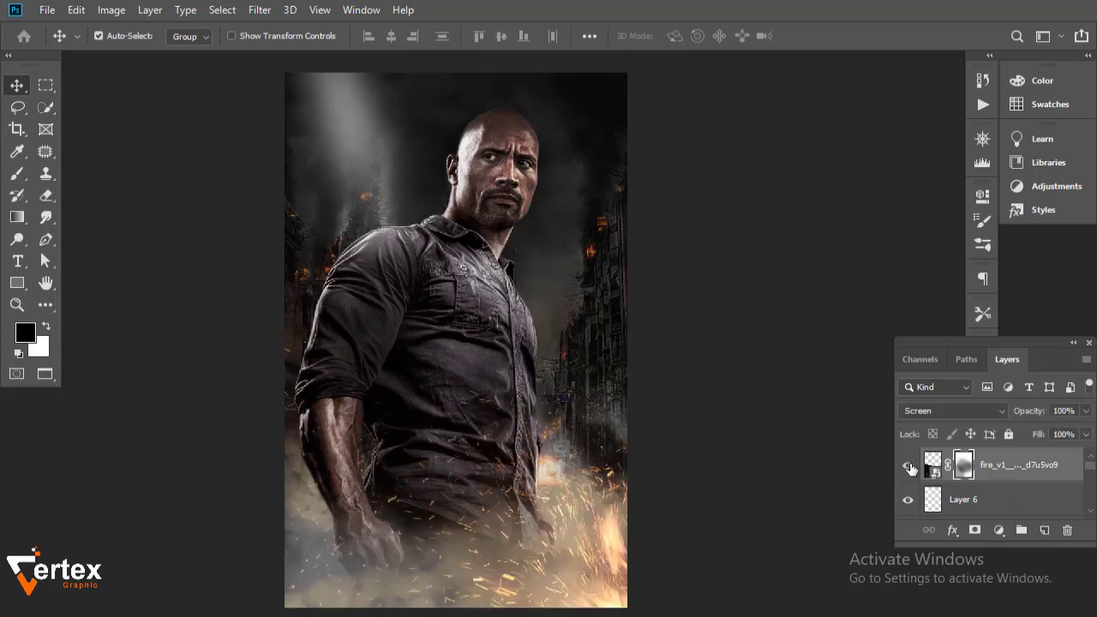
Add a new empty layer and set the foreground colour to orange #ffae00.
click(1044, 530)
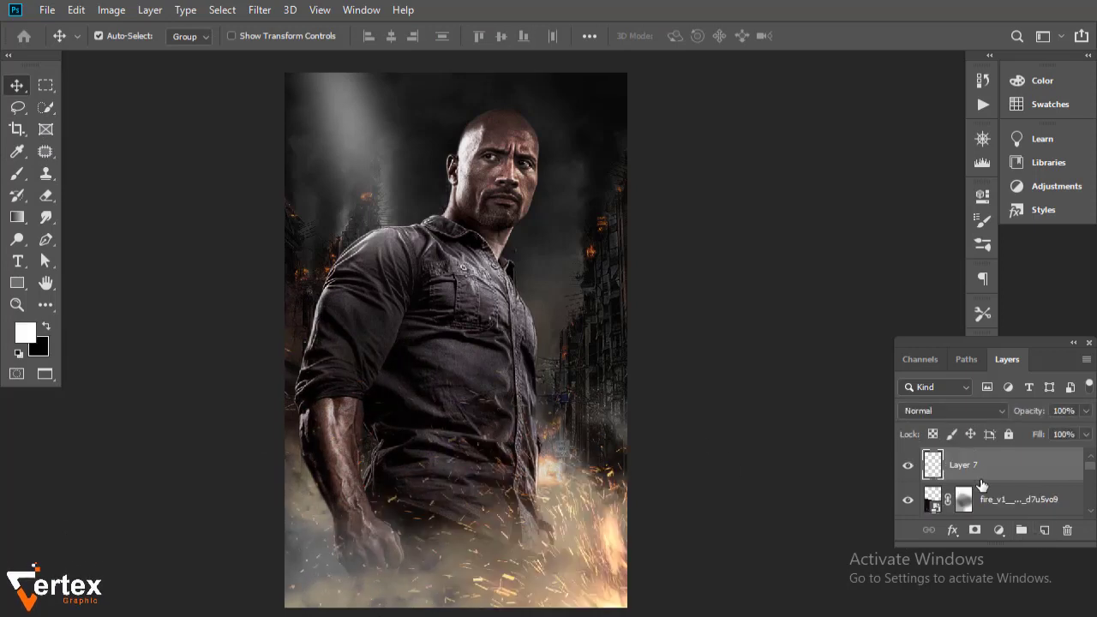
click(16, 151)
click(26, 333)
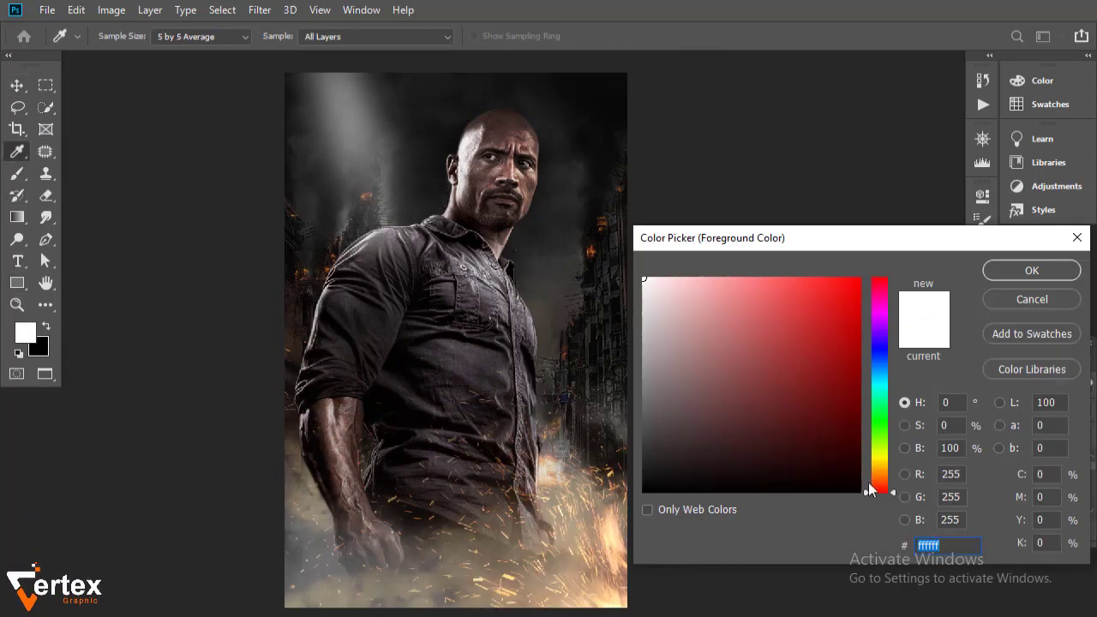
drag(879, 491, 880, 468)
click(861, 277)
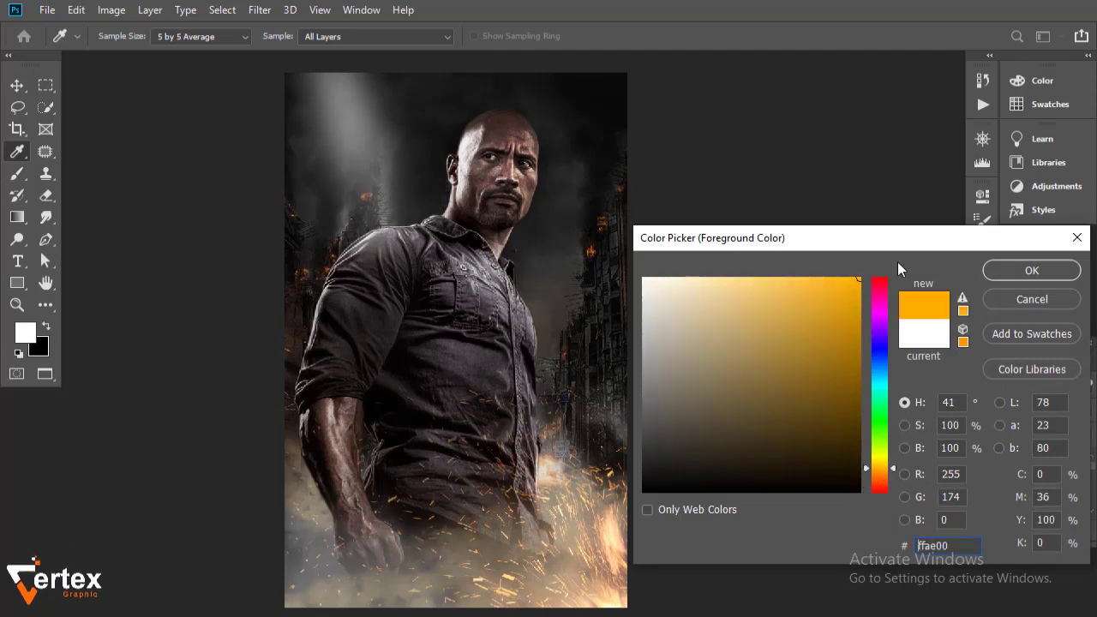
Drag an orange-to-transparent gradient up from the poster bottom and blend it as Soft Light.
click(1032, 270)
click(17, 216)
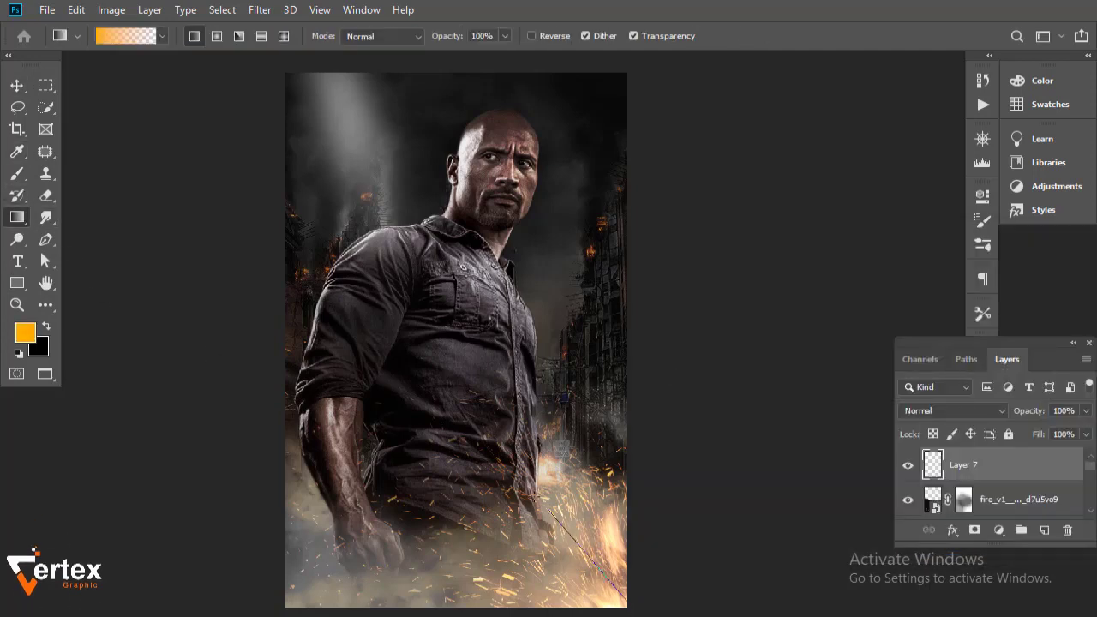
drag(550, 508, 372, 279)
click(17, 84)
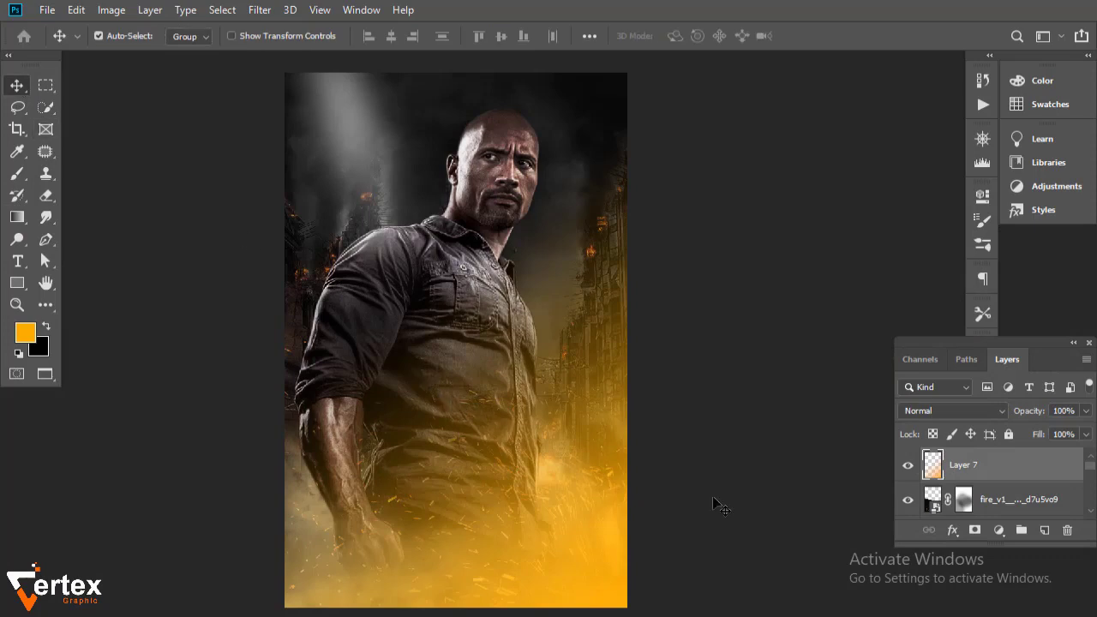
click(978, 411)
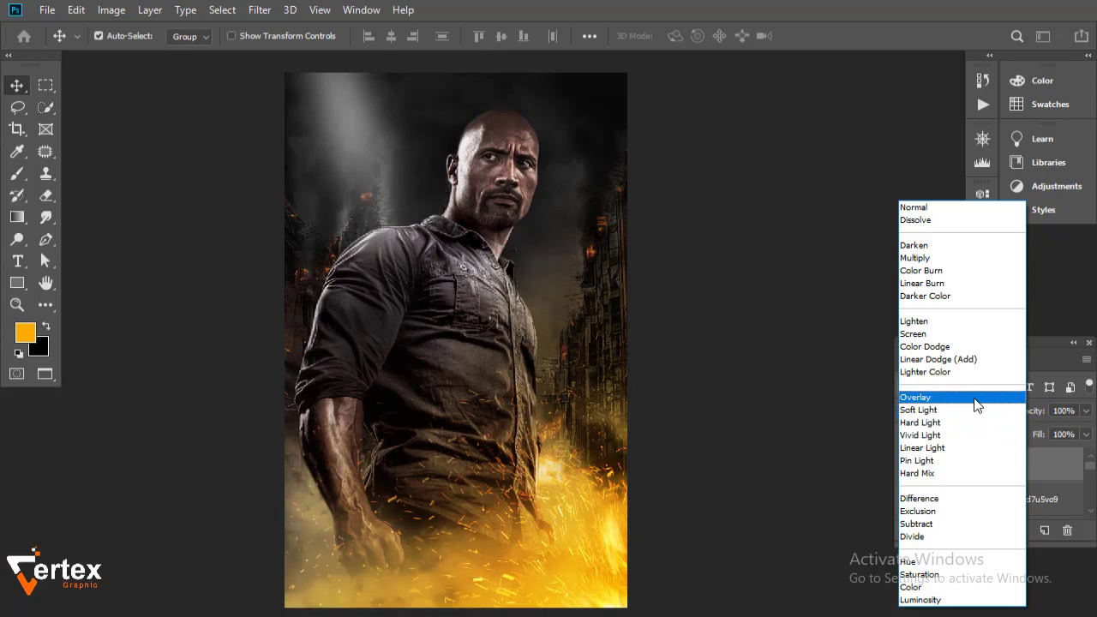
click(981, 411)
Add a Hue/Saturation adjustment with Saturation +17 and Lightness -18.
click(998, 531)
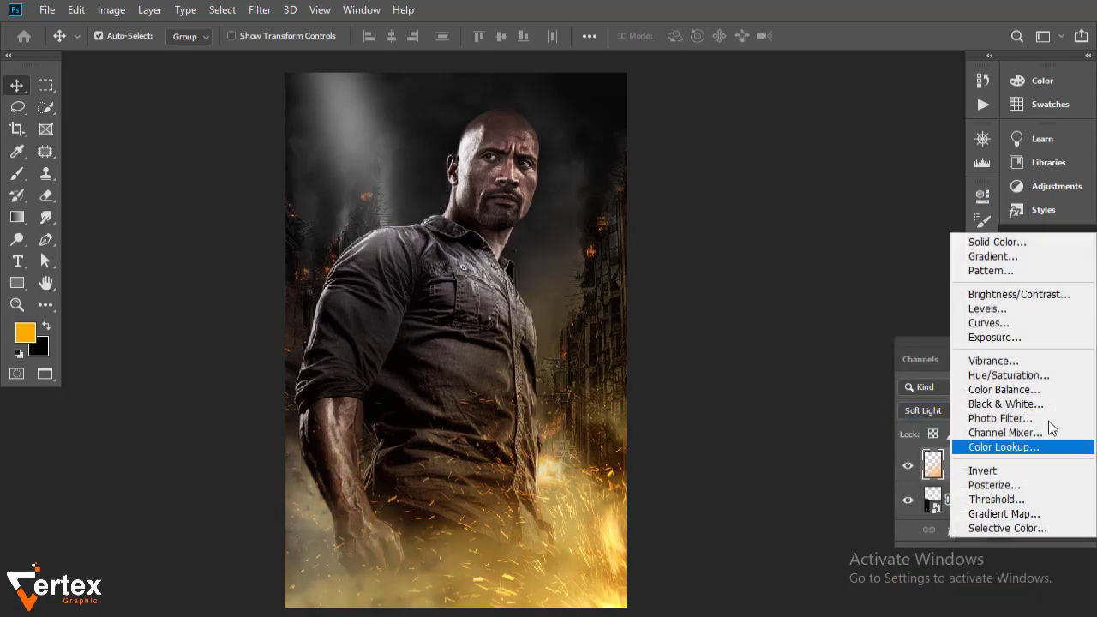
click(1011, 306)
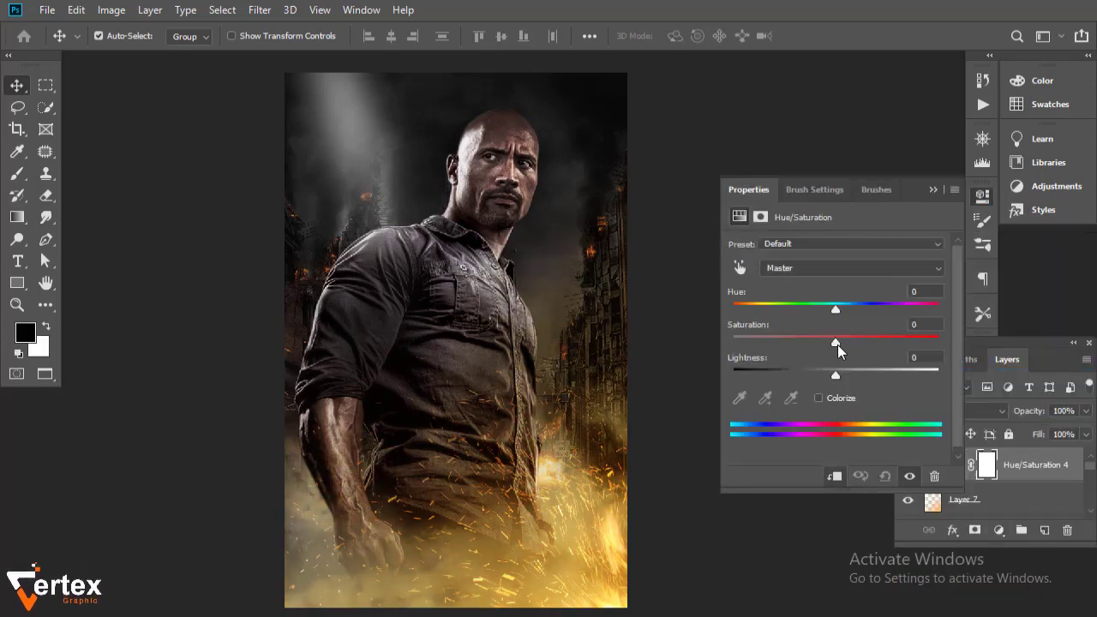
mouse_move(828, 342)
mouse_down()
mouse_move(883, 356)
mouse_move(759, 382)
mouse_move(817, 380)
mouse_up()
mouse_move(884, 343)
mouse_down()
mouse_move(909, 342)
mouse_move(840, 357)
mouse_move(855, 361)
mouse_up()
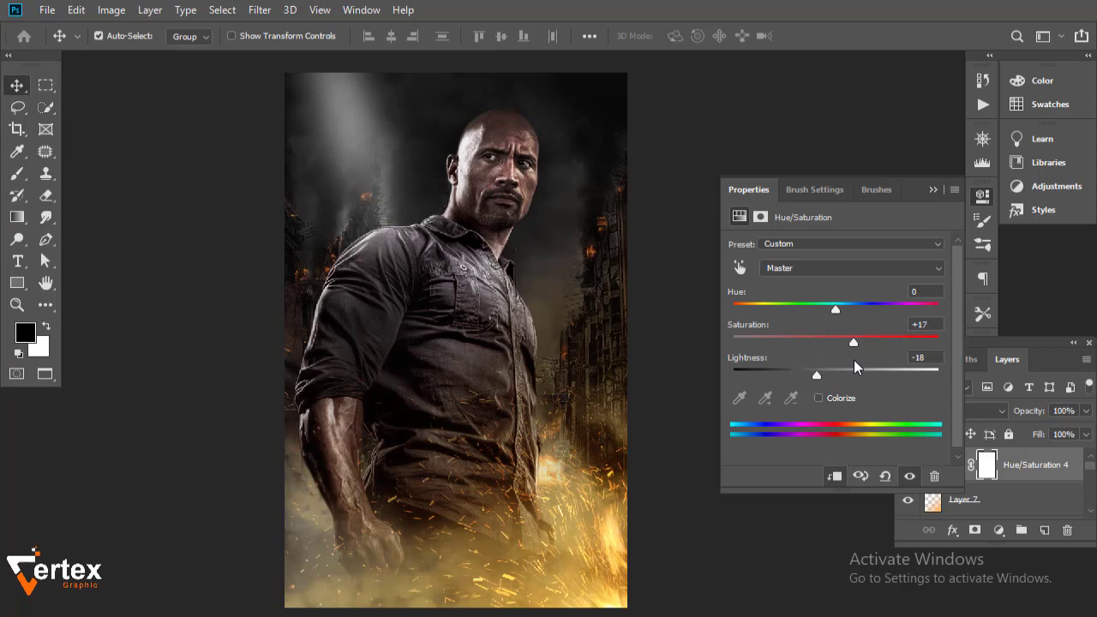
click(932, 190)
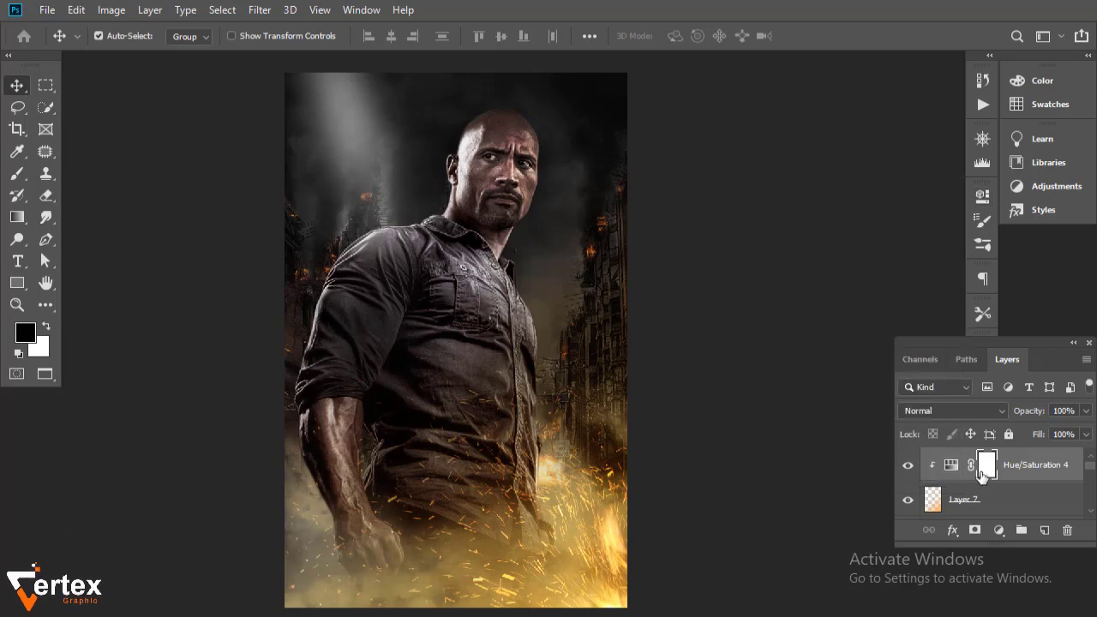
Blend the Hue/Saturation adjustment as Linear Burn at 86% opacity.
click(956, 411)
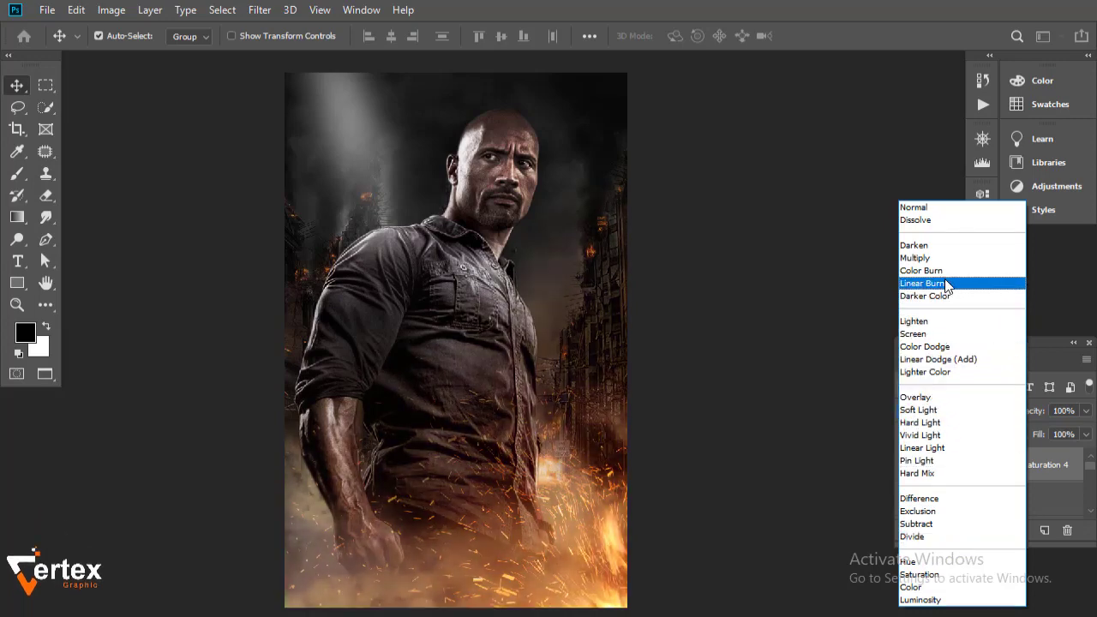
click(947, 286)
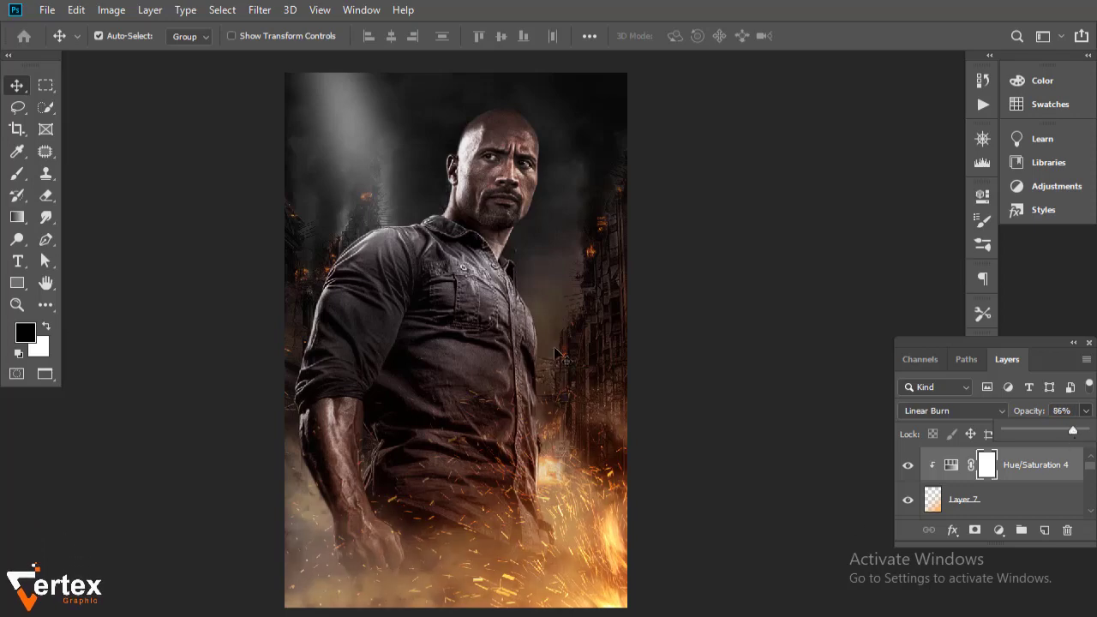
drag(558, 354, 507, 345)
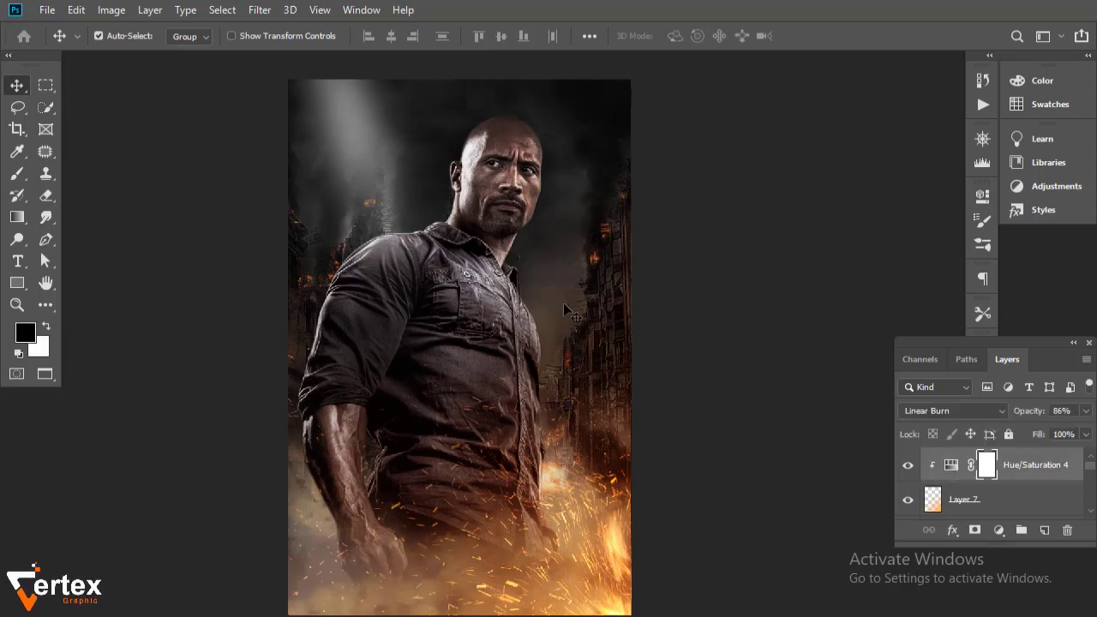
Group the orange gradient layer and its Hue/Saturation adjustment into Group 1.
scroll(1029, 485, down, 1)
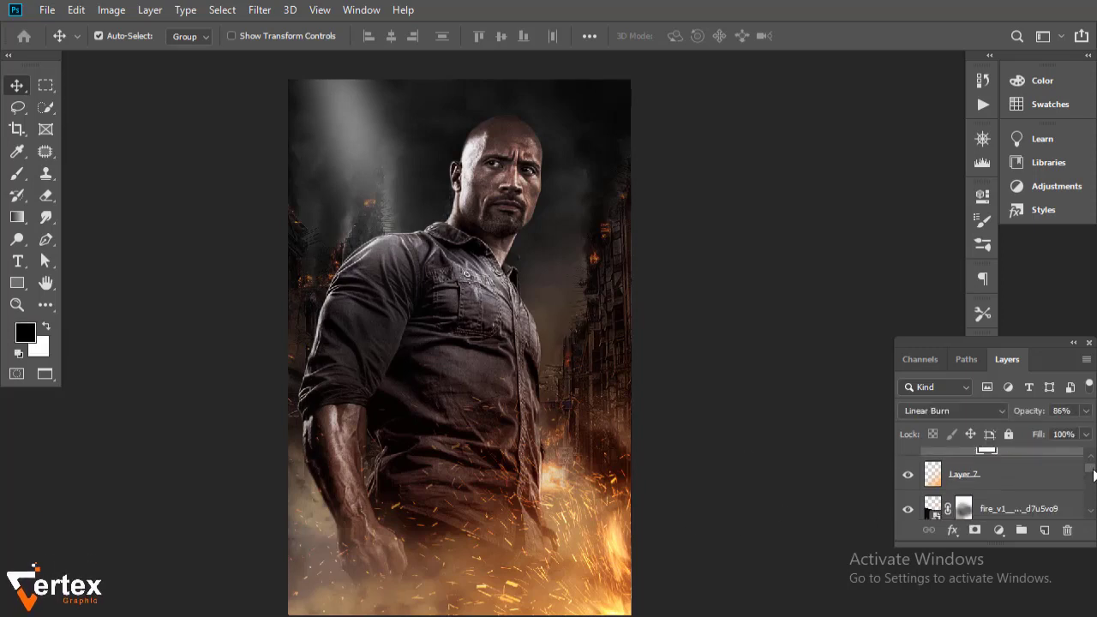
click(1003, 476)
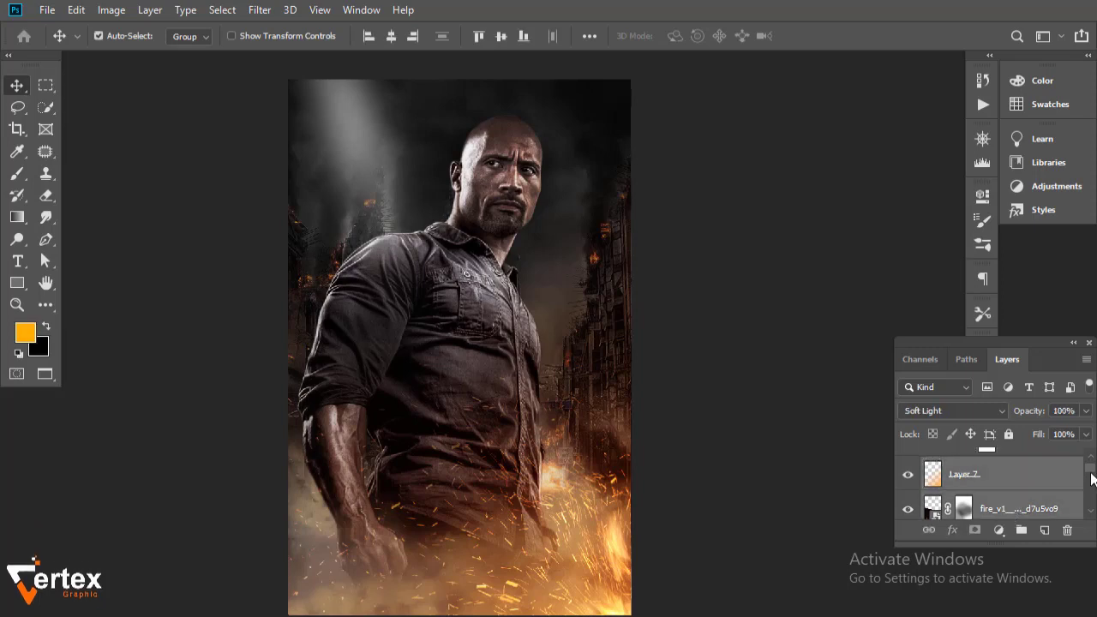
scroll(1020, 497, up, 1)
click(1033, 478)
key(ctrl+g)
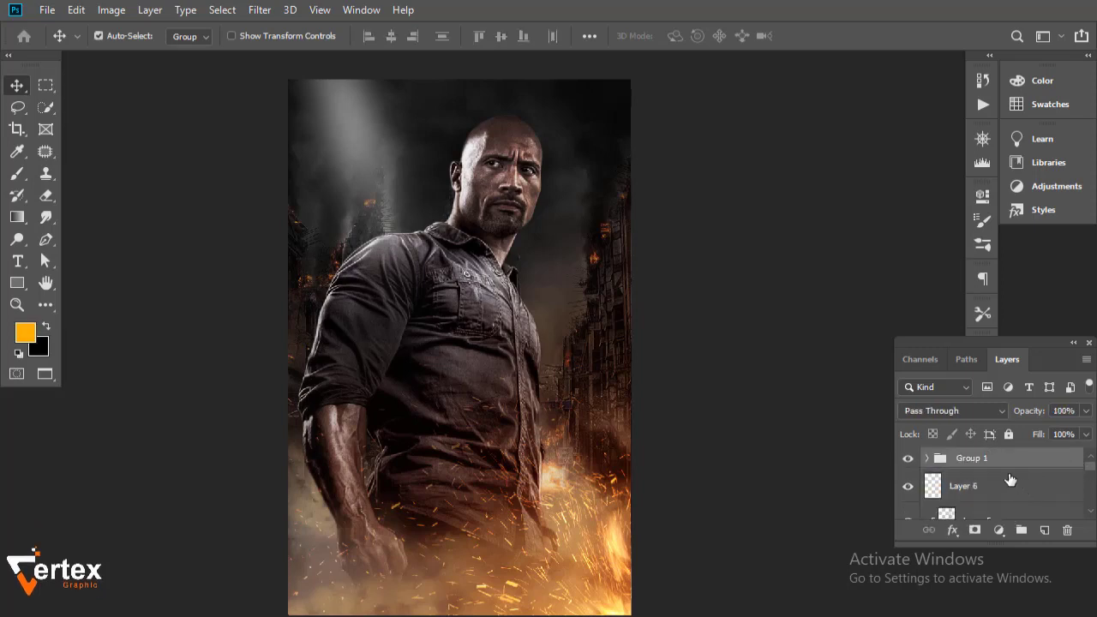
Flip Group 1 horizontally and move it lower along the poster's bottom.
key(ctrl+t)
right_click(543, 232)
click(634, 454)
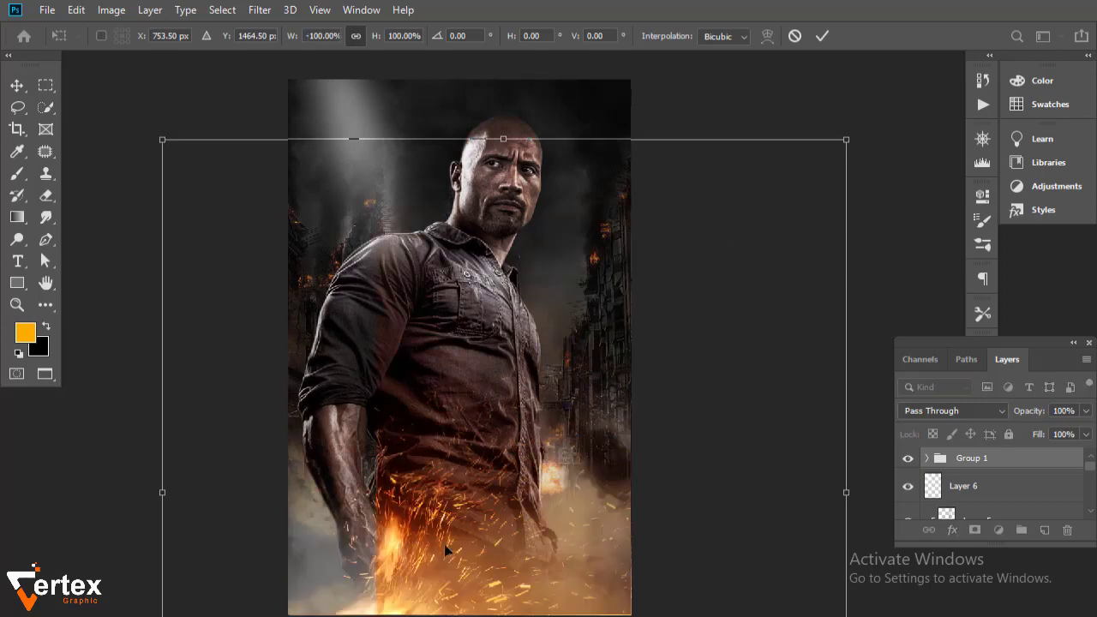
mouse_move(434, 560)
mouse_down()
mouse_move(347, 587)
mouse_move(347, 602)
mouse_up()
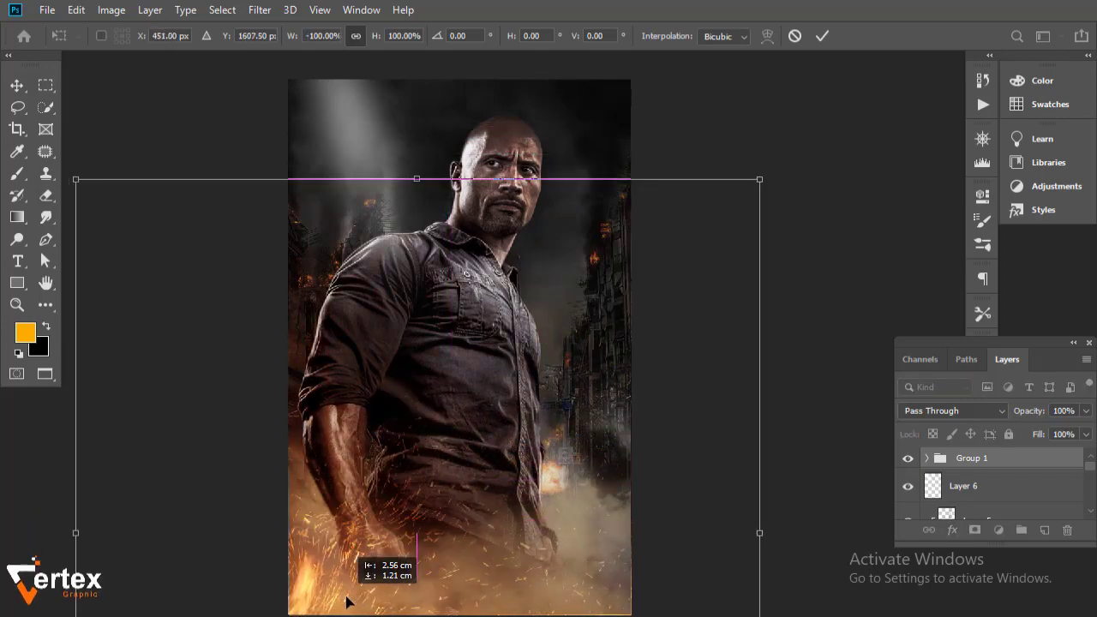
key(Return)
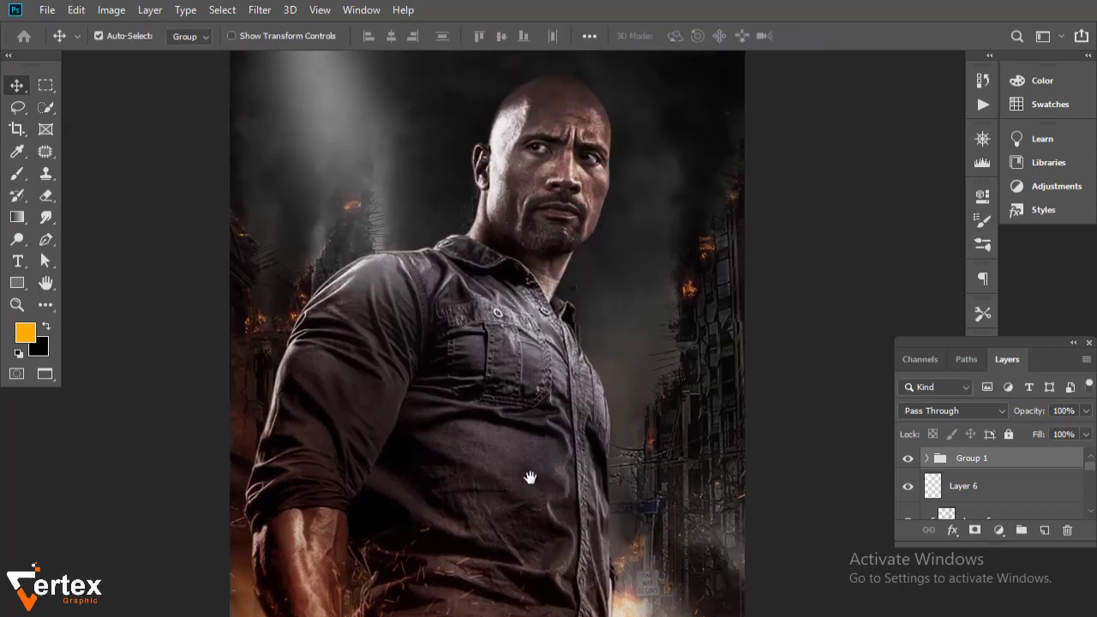
drag(468, 417, 516, 433)
scroll(514, 354, up, 2)
scroll(514, 354, up, 2)
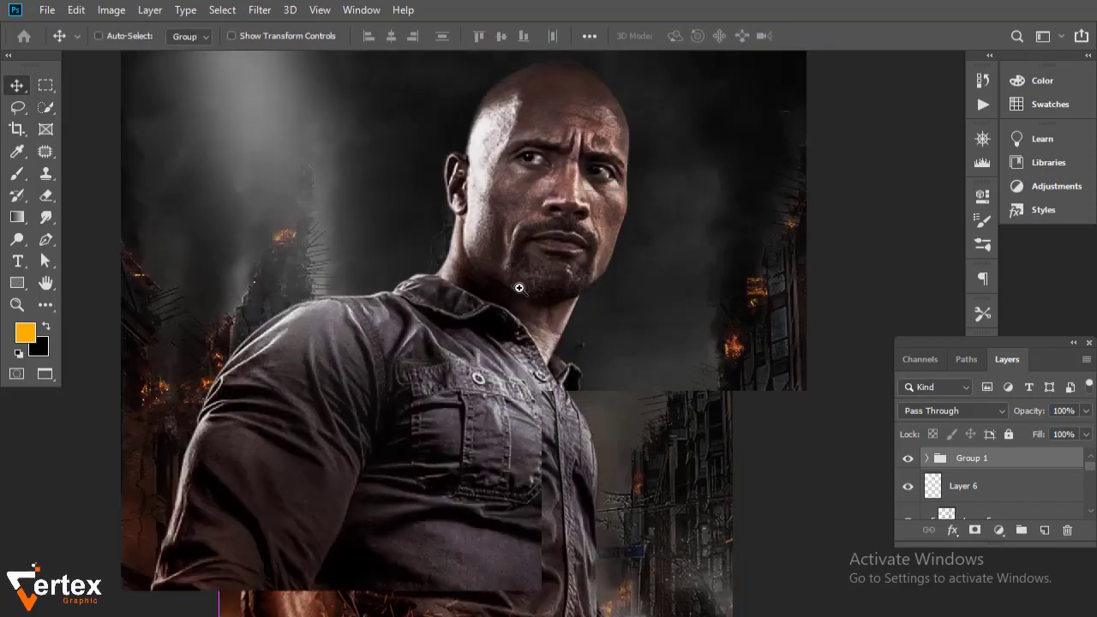
drag(514, 354, 495, 396)
scroll(495, 397, down, 1)
scroll(505, 392, down, 1)
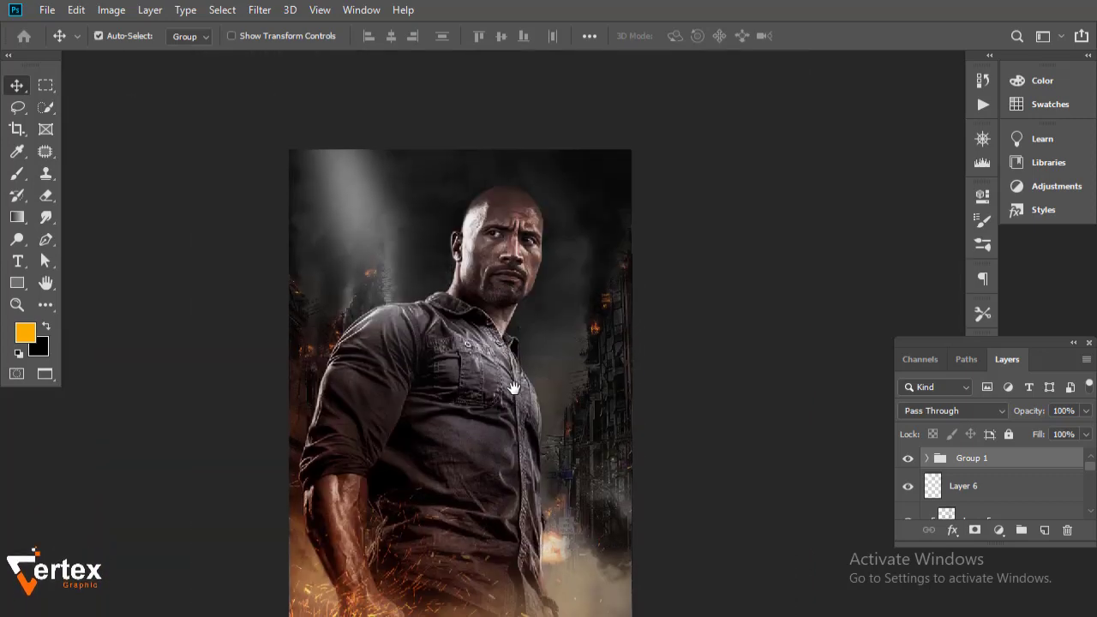
Scale the Layer 6 light beam to about 125% and shift it right.
click(908, 487)
click(911, 489)
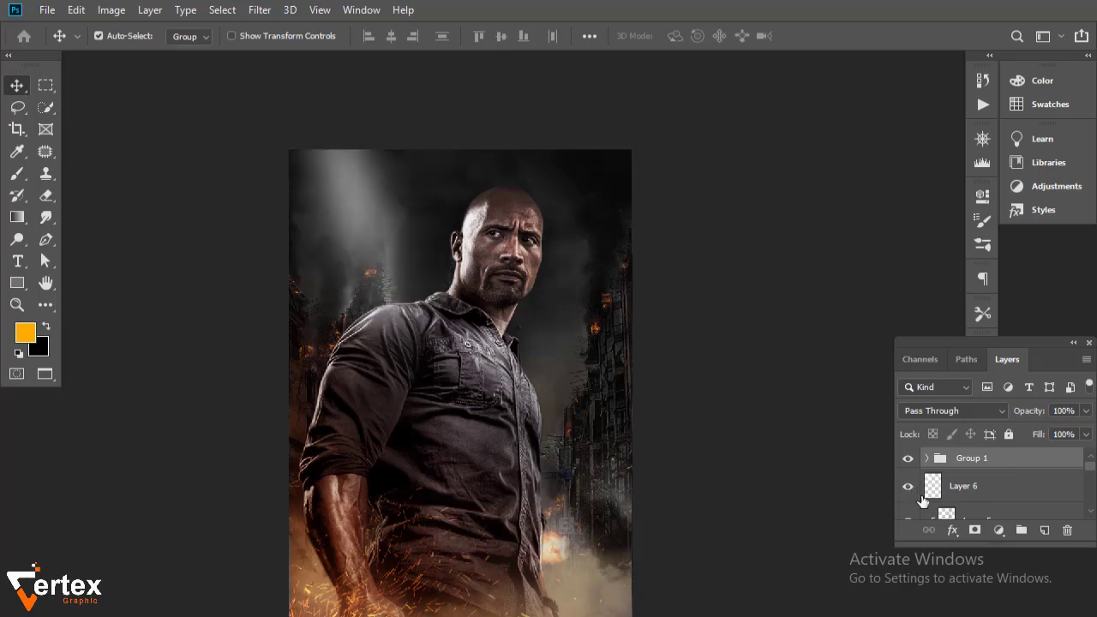
click(970, 499)
key(ctrl+t)
mouse_move(339, 213)
mouse_down()
mouse_move(403, 223)
mouse_move(386, 231)
mouse_up()
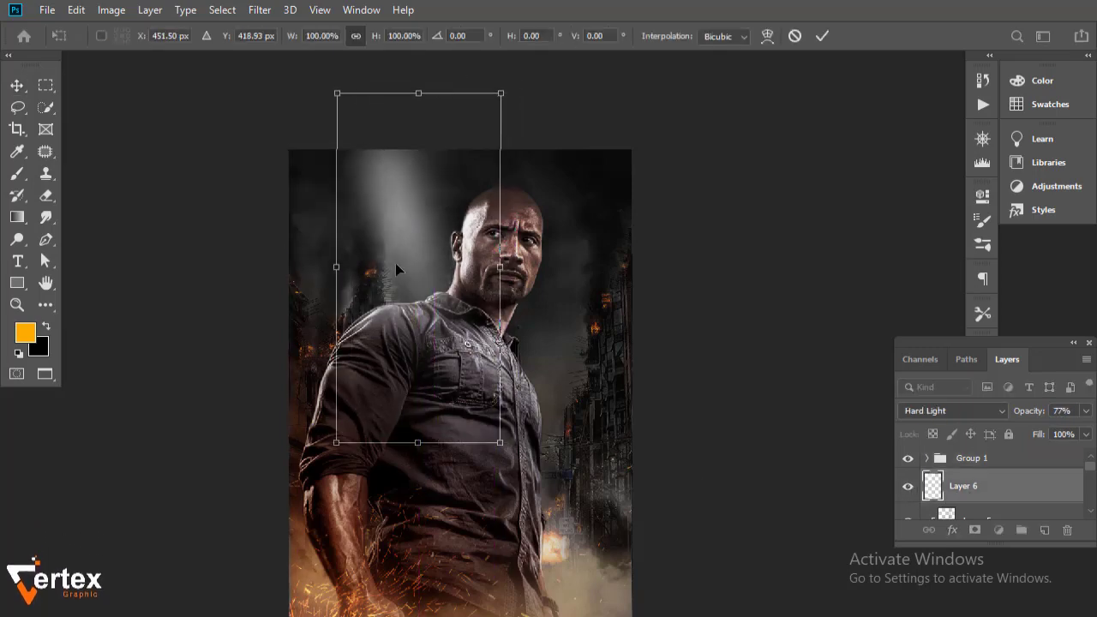
drag(334, 206, 309, 206)
drag(398, 220, 417, 222)
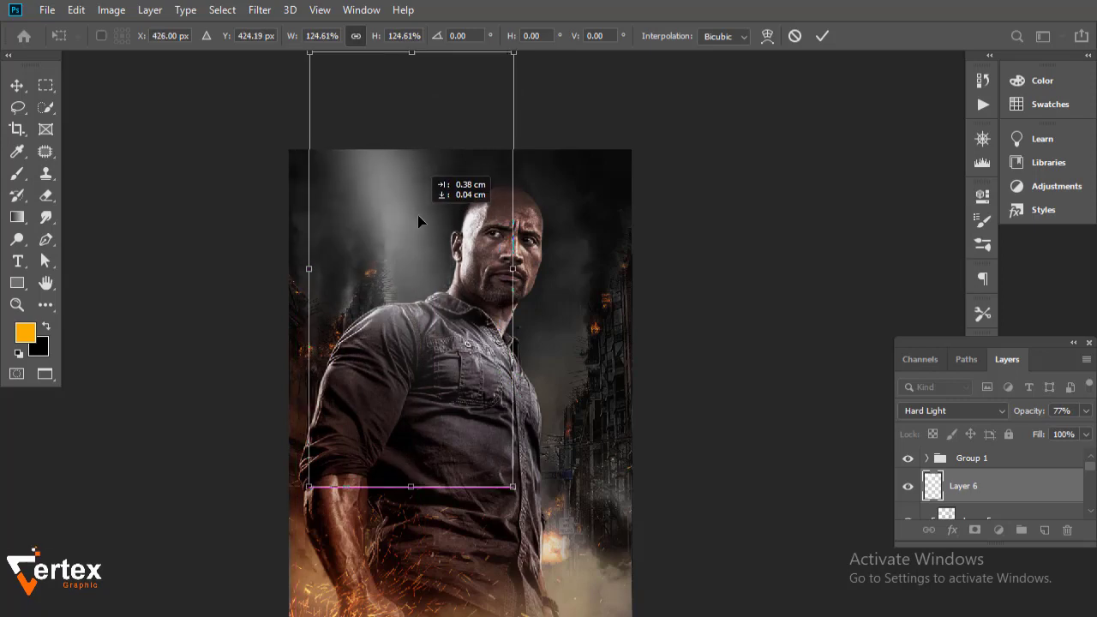
key(Return)
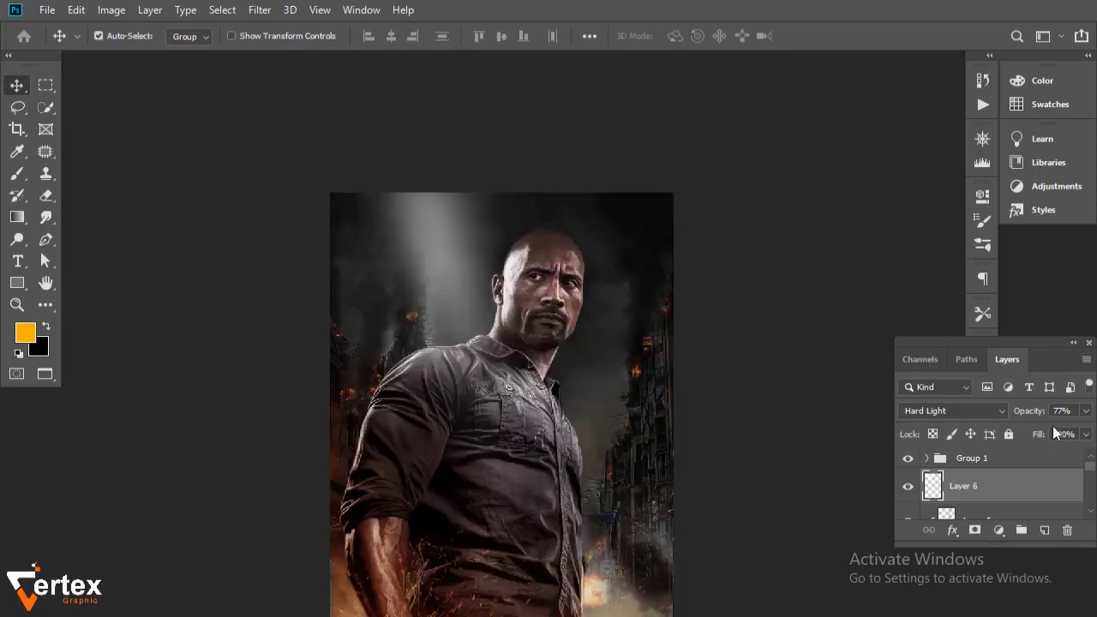
Lower the light beam to 50% opacity in Normal mode, then select Group 1.
drag(1060, 424, 1041, 431)
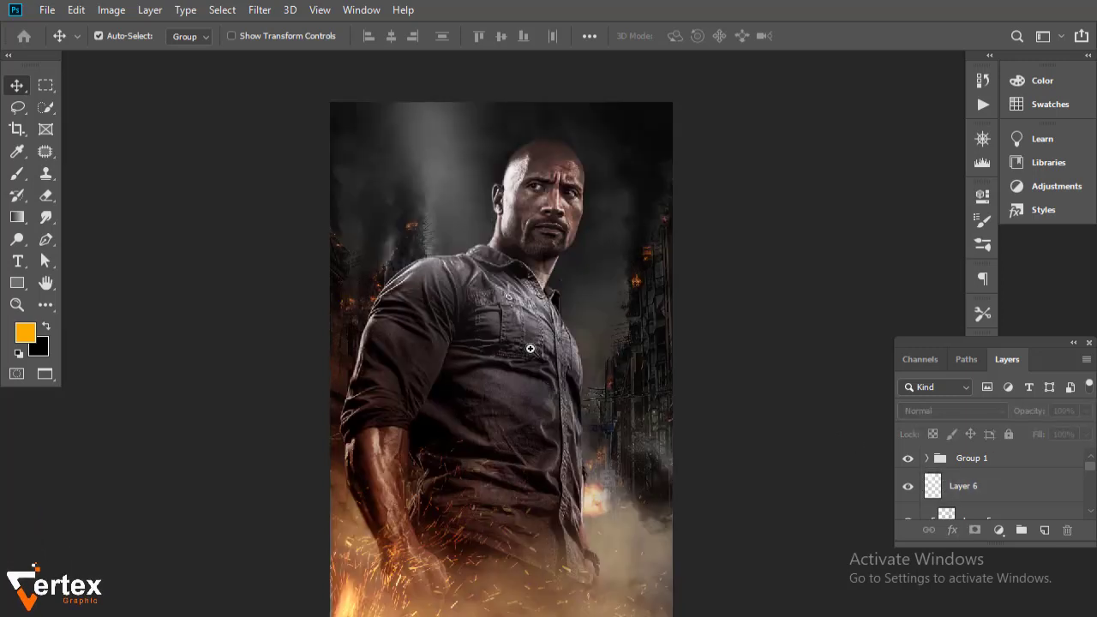
key(ctrl+plus)
drag(530, 349, 553, 476)
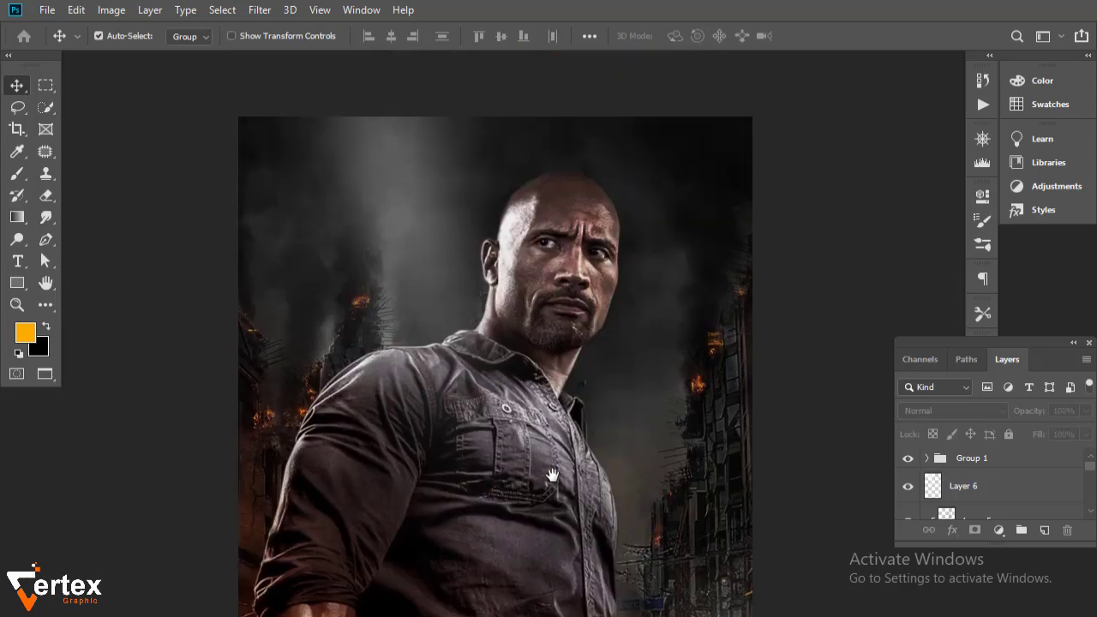
key(ctrl+minus)
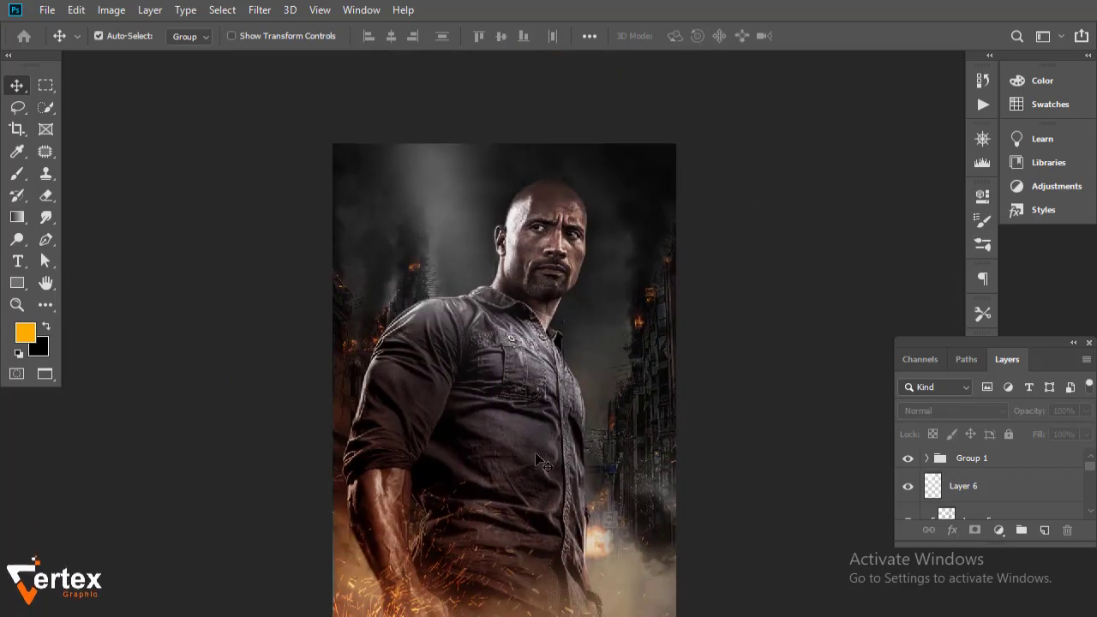
scroll(534, 412, down, 1)
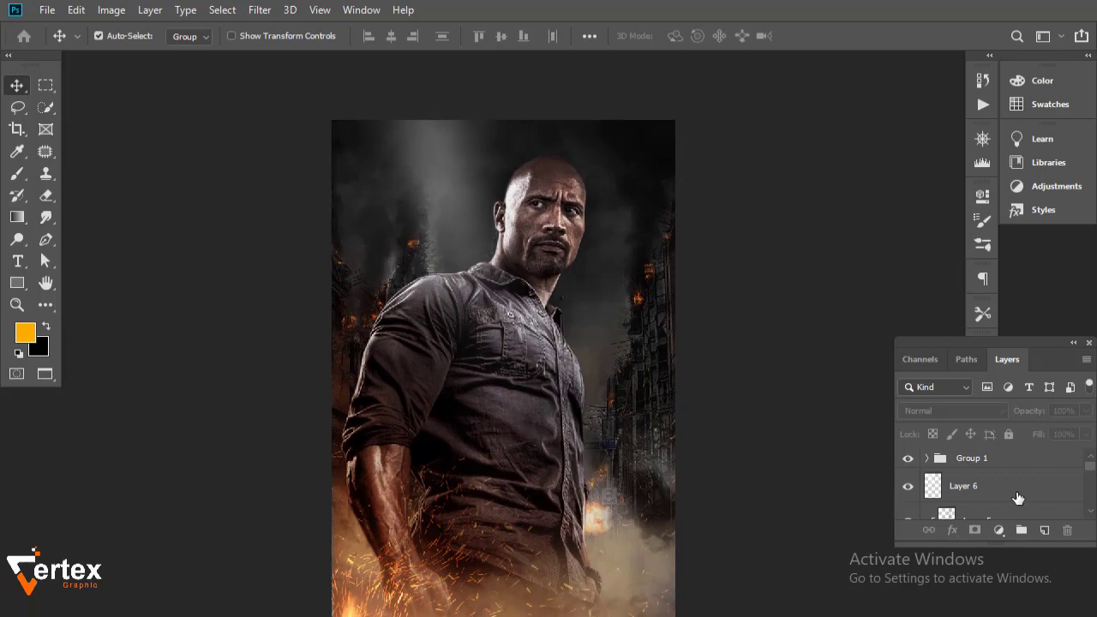
click(1046, 459)
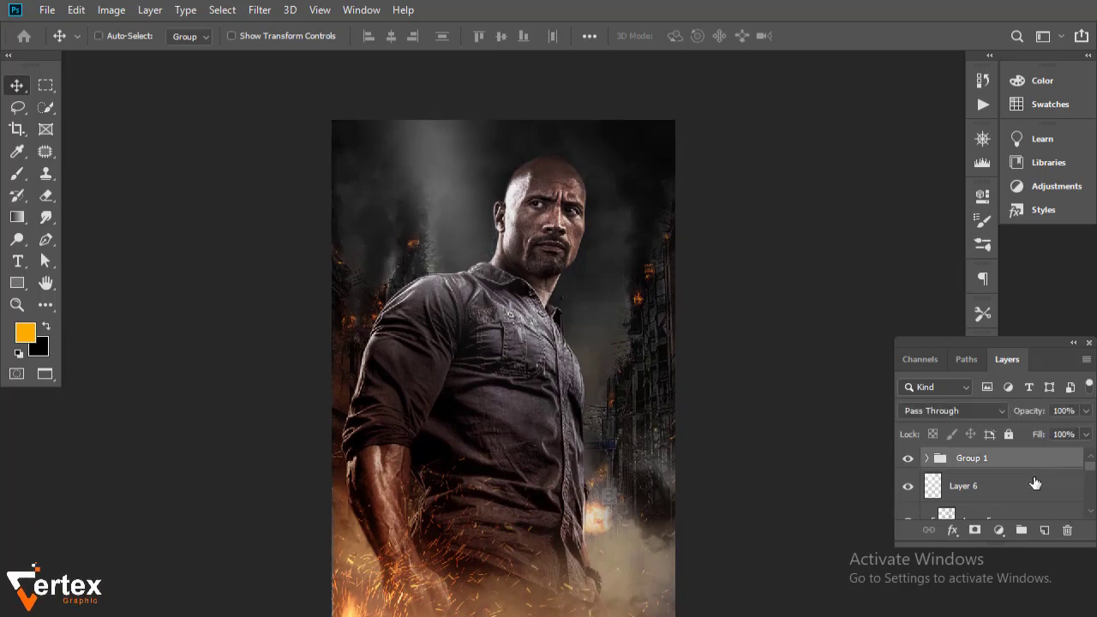
Stamp visible layers into Layer 8 and apply a Camera Raw vignette: amount -13, midpoint 57.
key(ctrl+shift+alt+e)
click(261, 12)
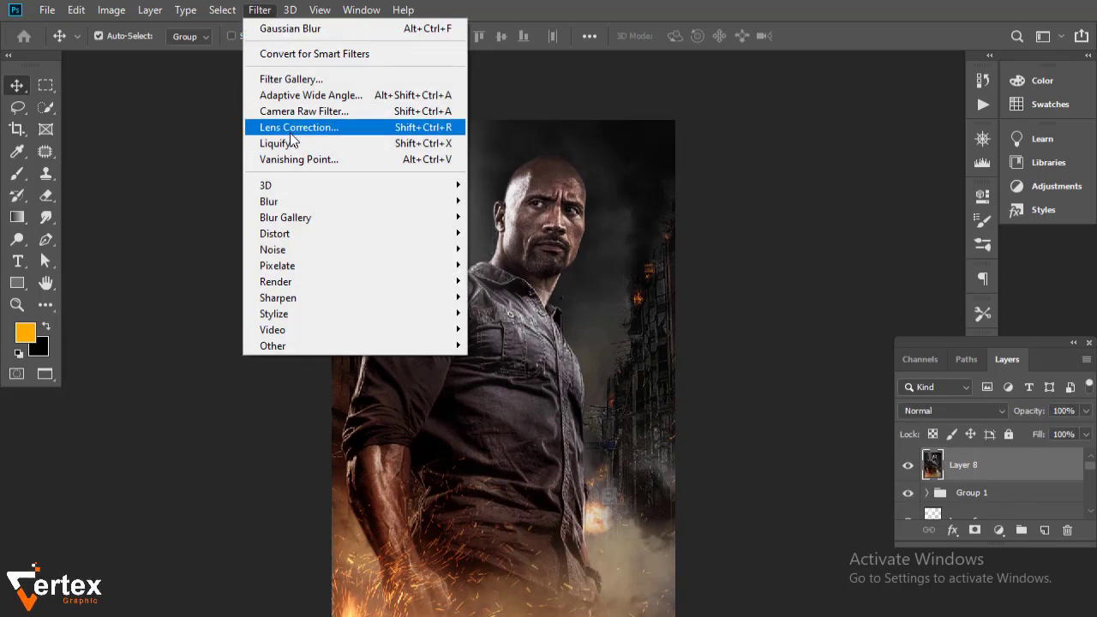
click(324, 119)
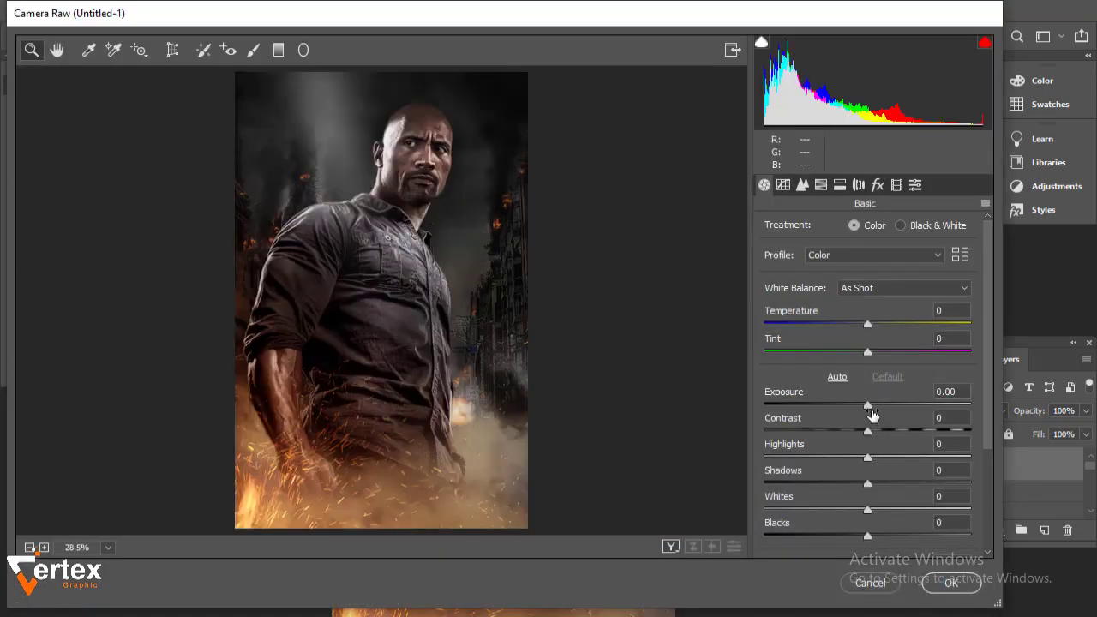
click(878, 184)
drag(873, 405, 860, 411)
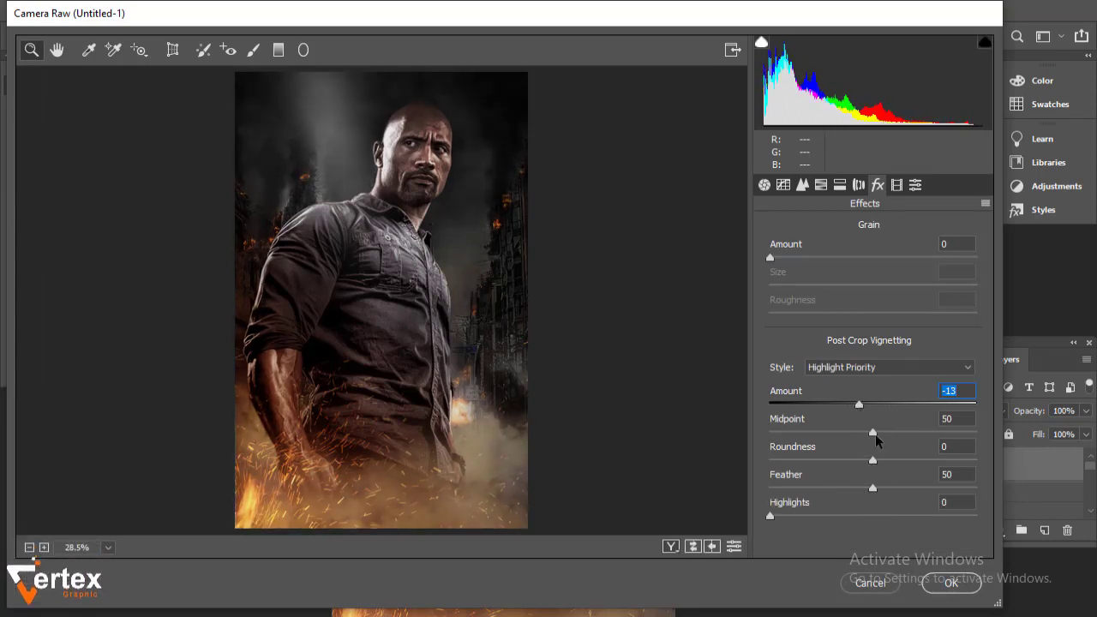
drag(795, 439, 865, 447)
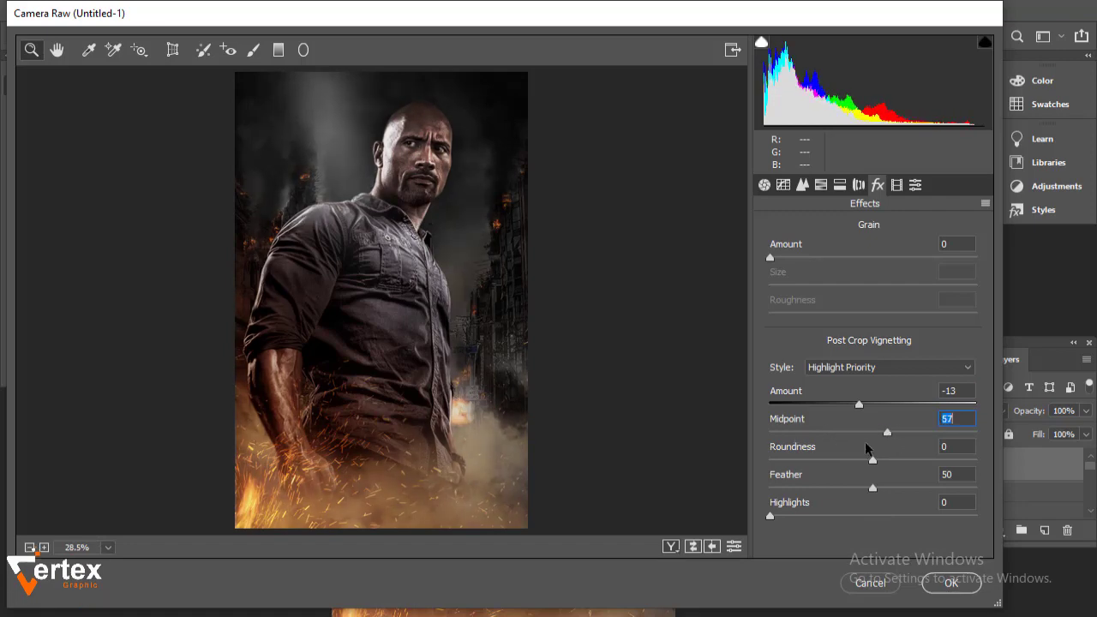
click(952, 583)
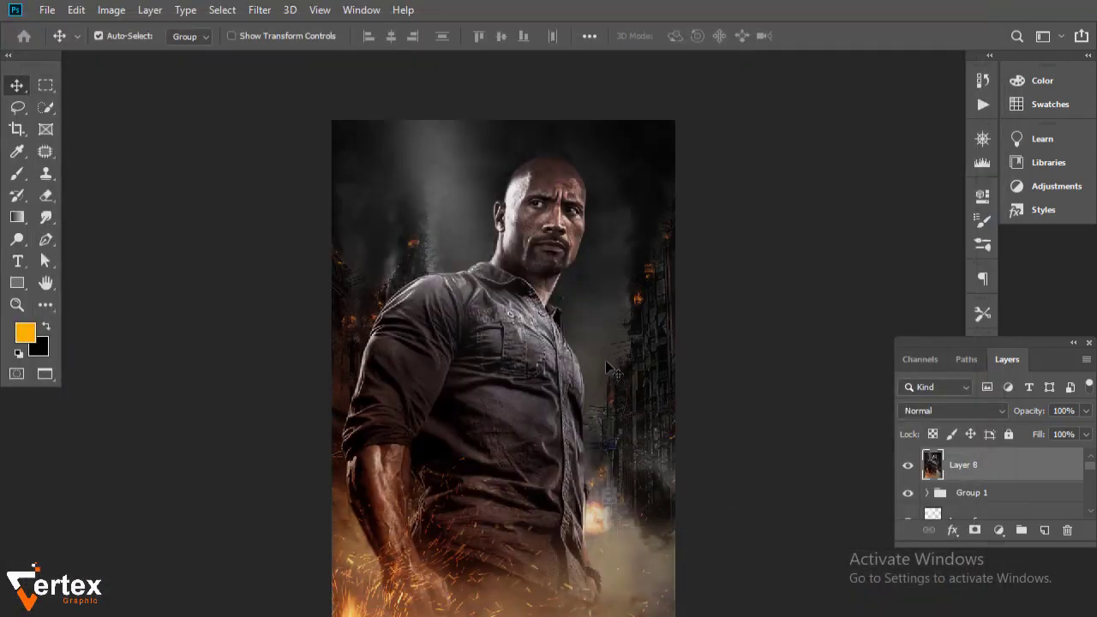
Add a Color Lookup layer and preview looks from 3Strip.look down to DropBlues.3DL.
click(999, 531)
click(1017, 449)
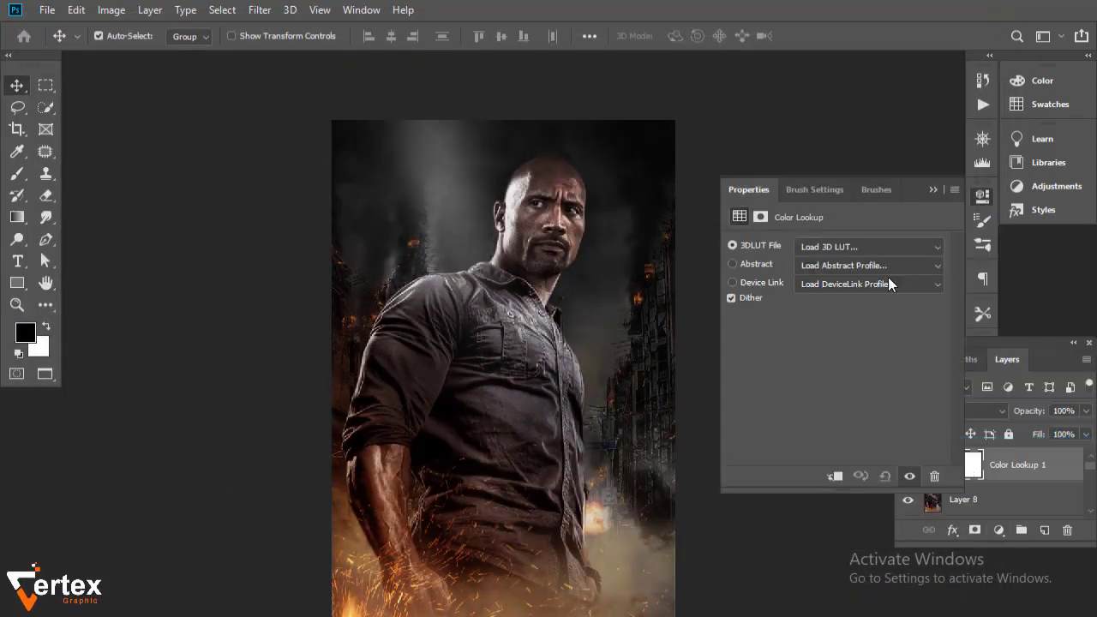
click(883, 246)
click(848, 73)
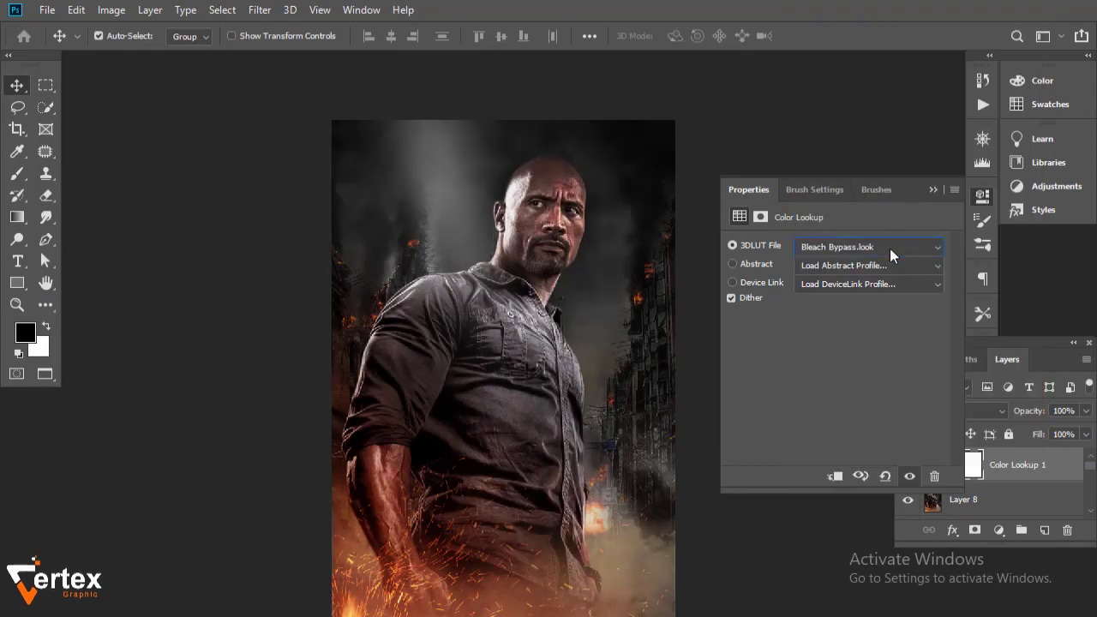
scroll(889, 249, down, 1)
scroll(890, 249, up, 1)
scroll(890, 248, down, 1)
scroll(890, 249, up, 1)
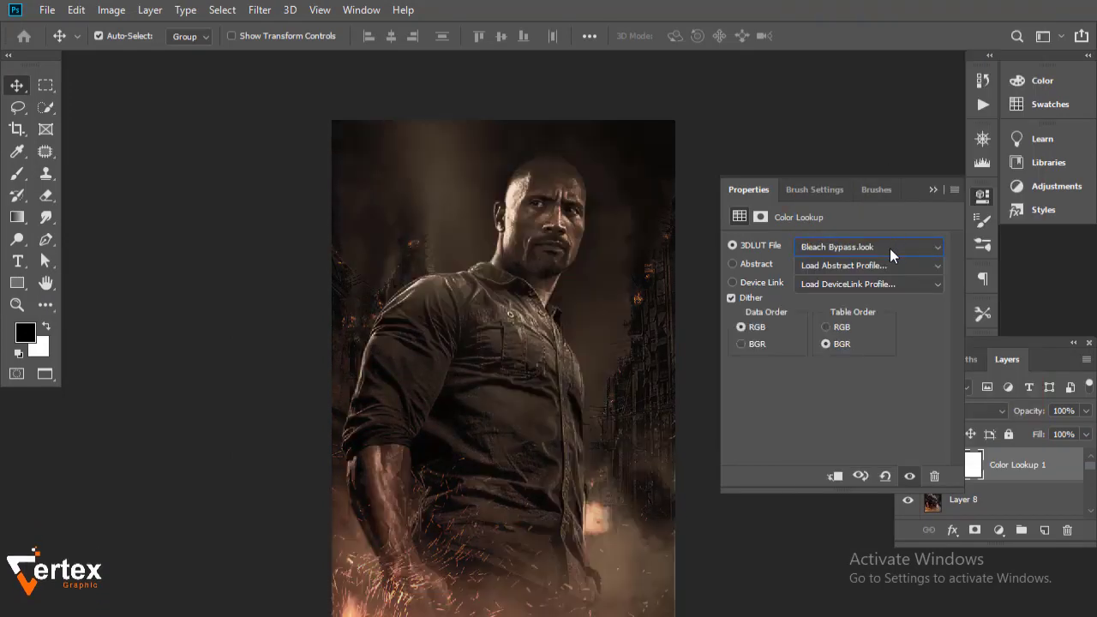
scroll(890, 248, down, 1)
scroll(890, 249, up, 1)
key(Down)
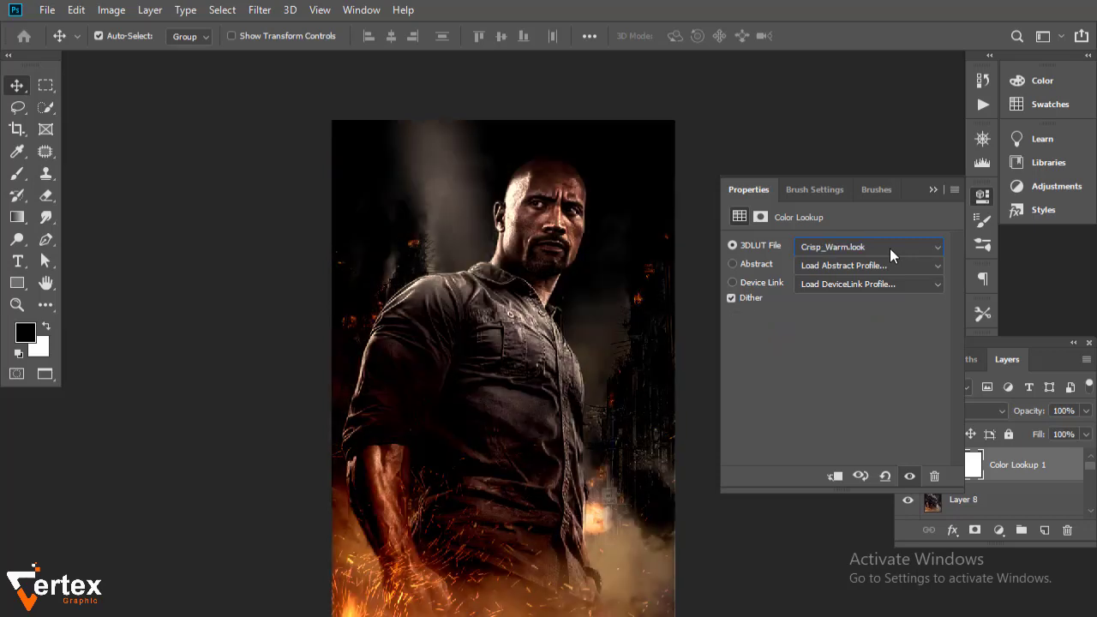
key(Down)
key(Down)
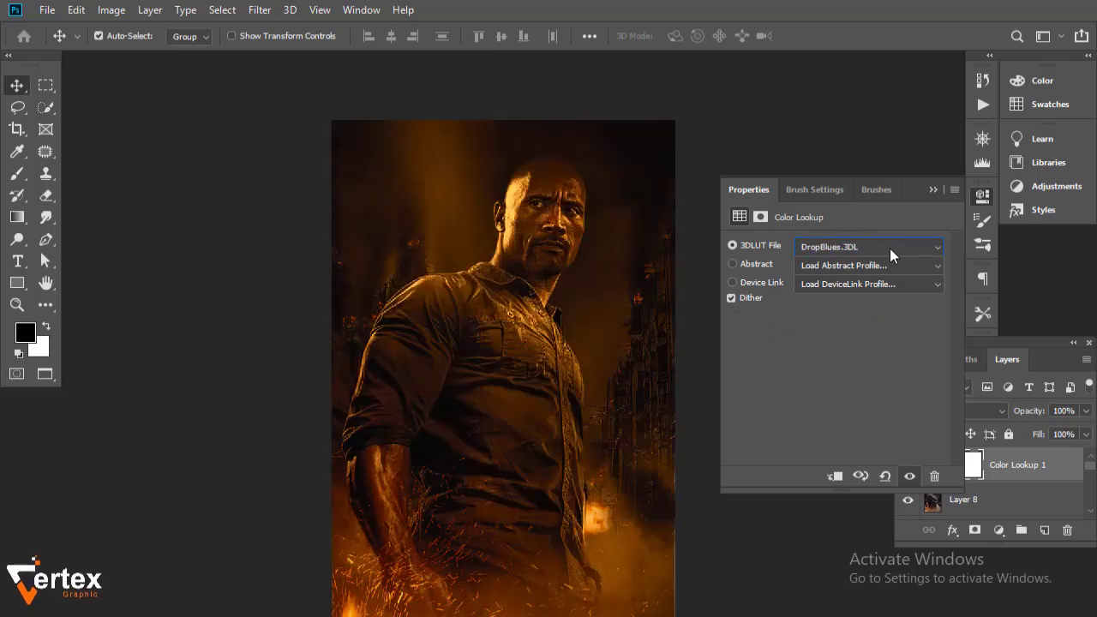
Preview EdgyAmber and the film emulation looks, settling on Soft_Warming.look.
click(890, 249)
key(Down)
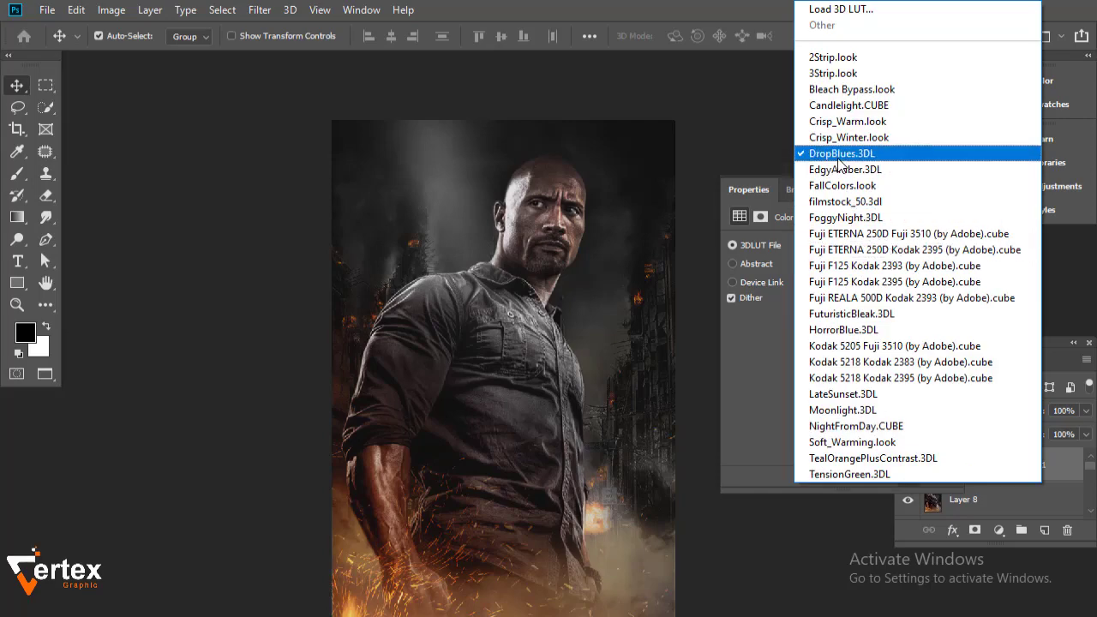
key(Return)
key(Down)
key(Down)
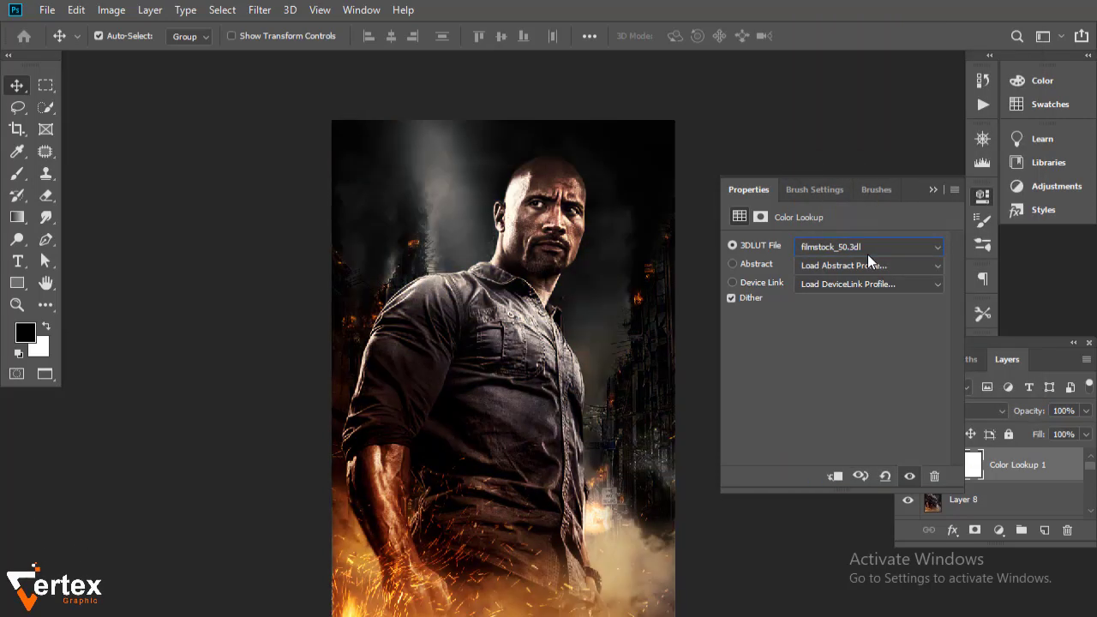
key(Down)
key(Down)
key(Down)
key(Down)
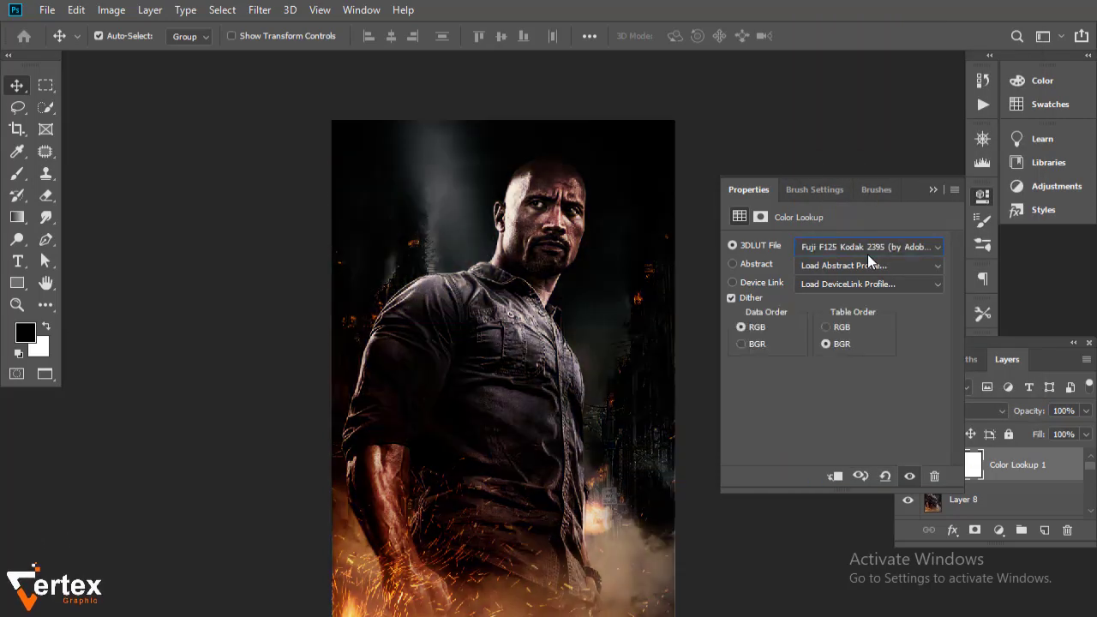
key(Down)
key(Down)
key(Down)
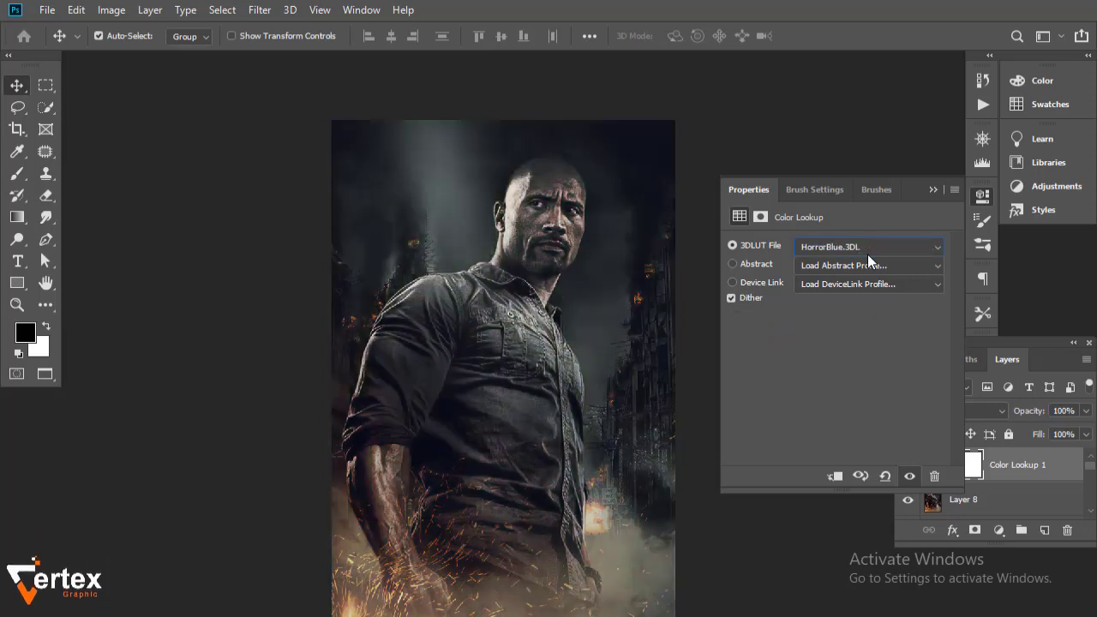
key(Down)
key(Down)
key(Down)
key(Down)
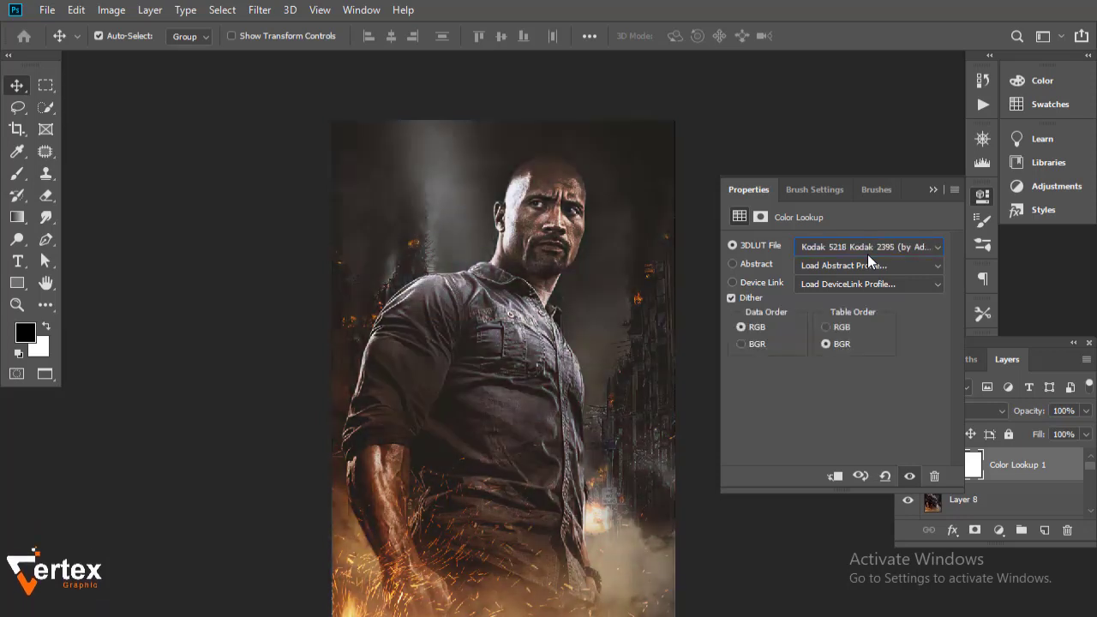
key(Down)
key(Down)
key(Down)
key(Down)
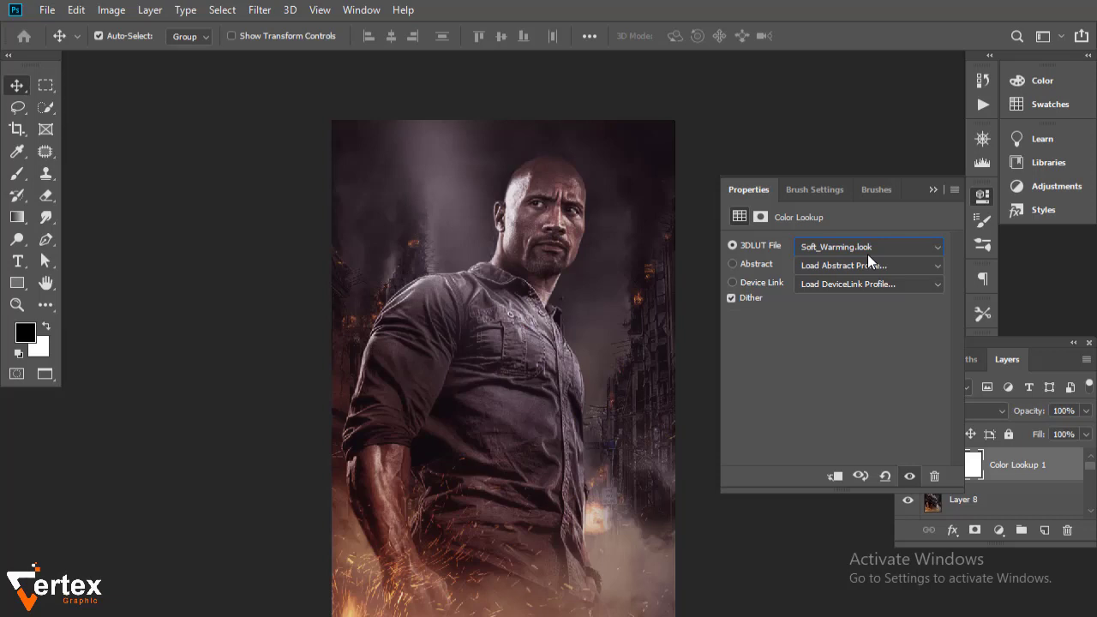
key(Down)
key(Up)
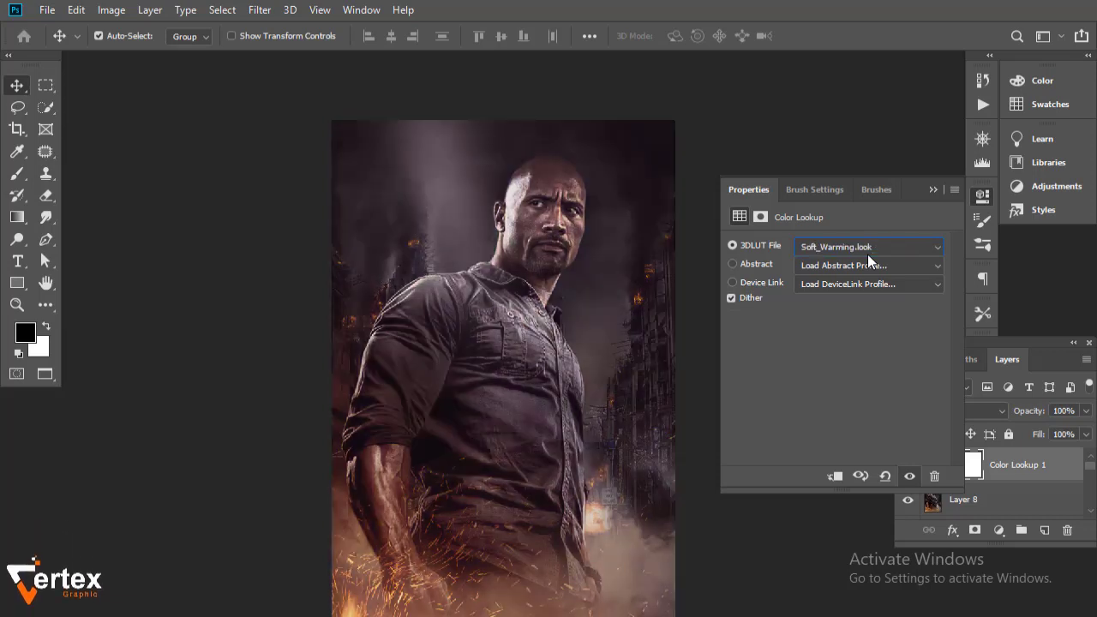
Toggle the Color Lookup layer to compare the graded and ungraded poster.
click(931, 189)
click(908, 468)
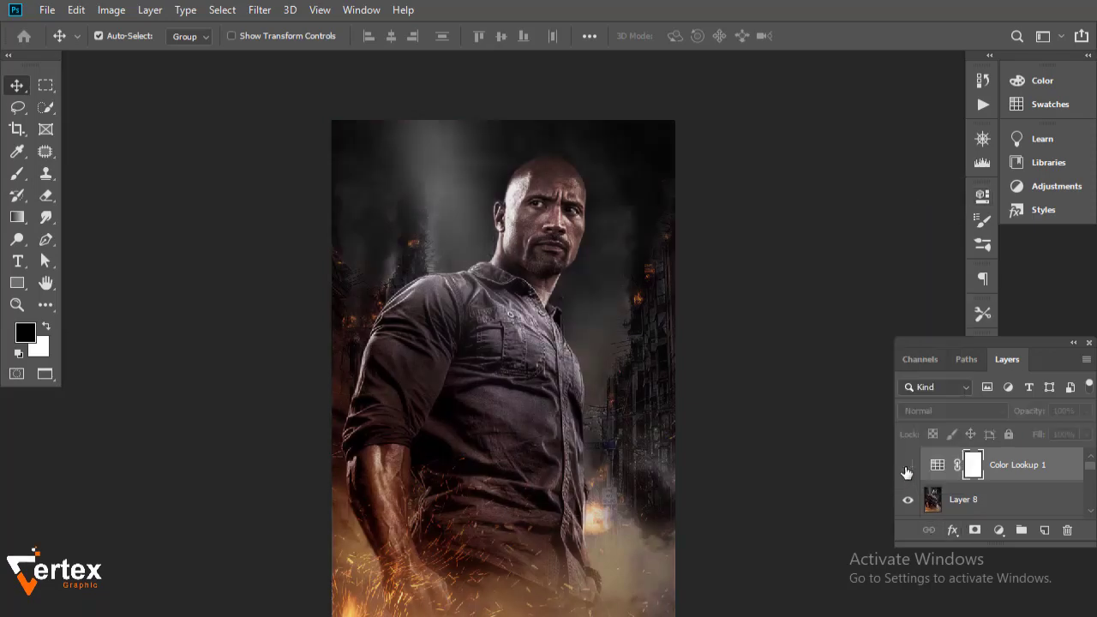
click(908, 468)
click(908, 467)
Add a second Color Lookup layer using HorrorBlue.3DL.
click(999, 530)
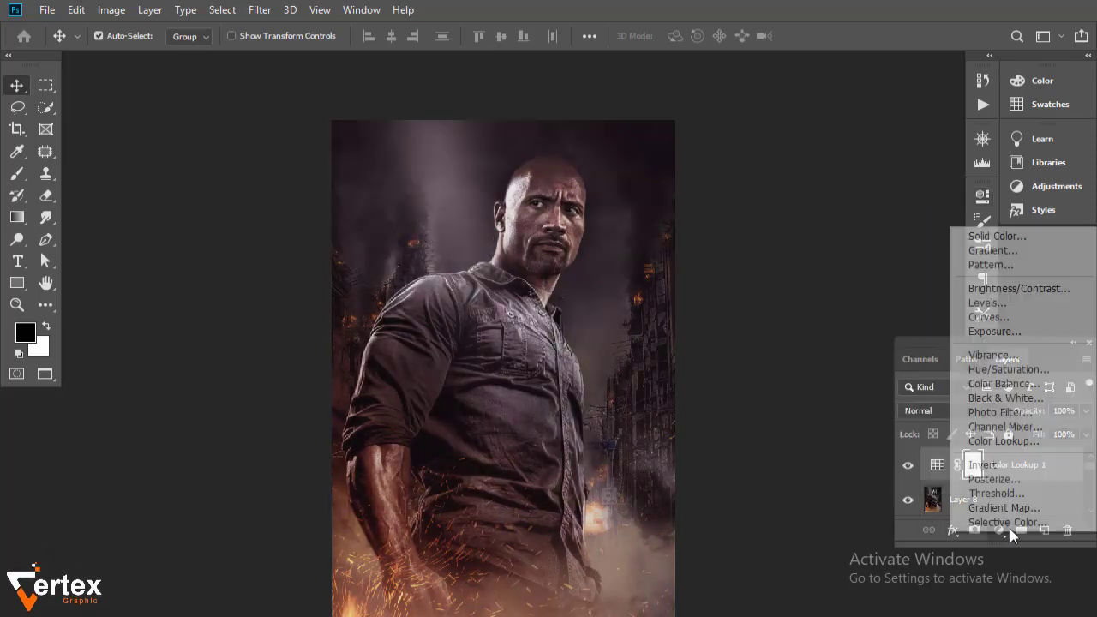
click(986, 443)
click(858, 245)
click(891, 330)
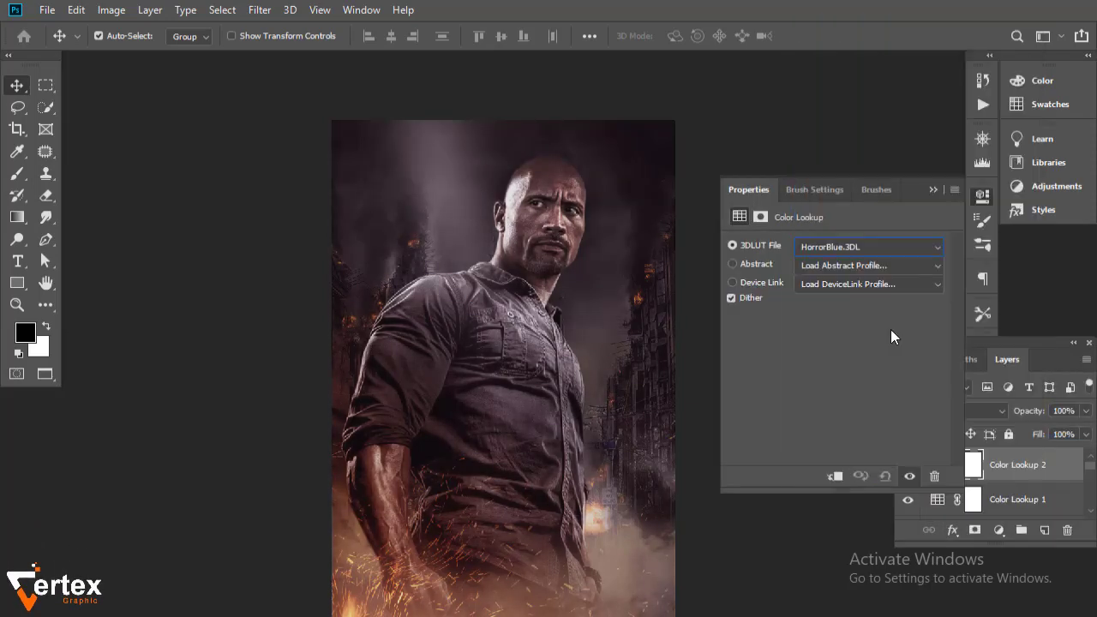
click(932, 190)
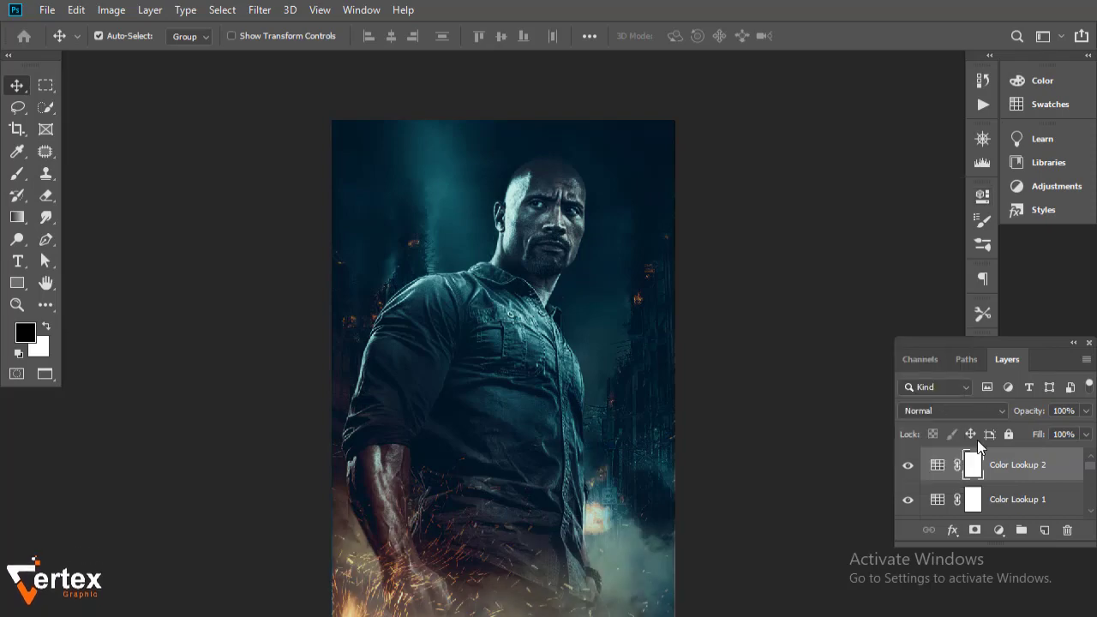
Blend Color Lookup 2 as Multiply at 18% opacity, comparing it on and off.
click(935, 410)
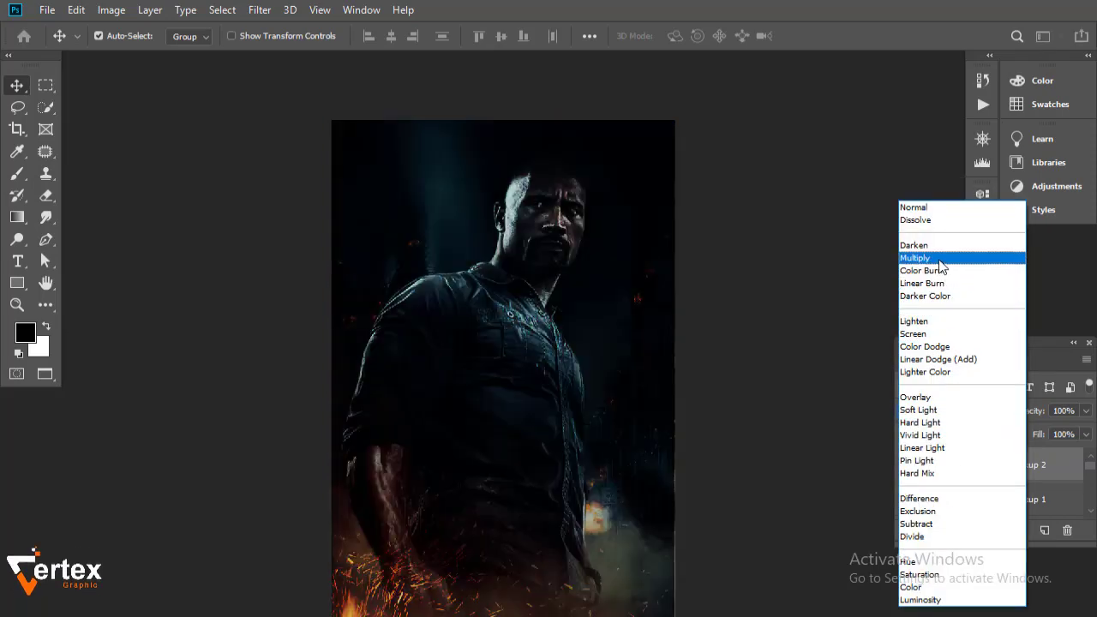
click(916, 258)
drag(1083, 434, 1030, 436)
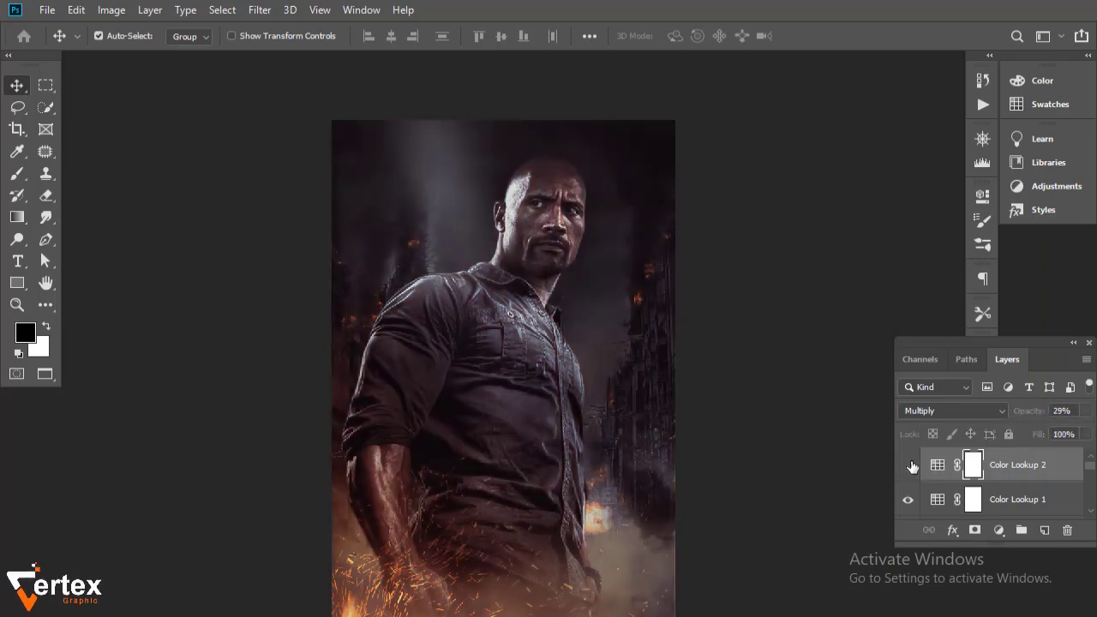
click(909, 465)
click(909, 466)
drag(622, 483, 622, 460)
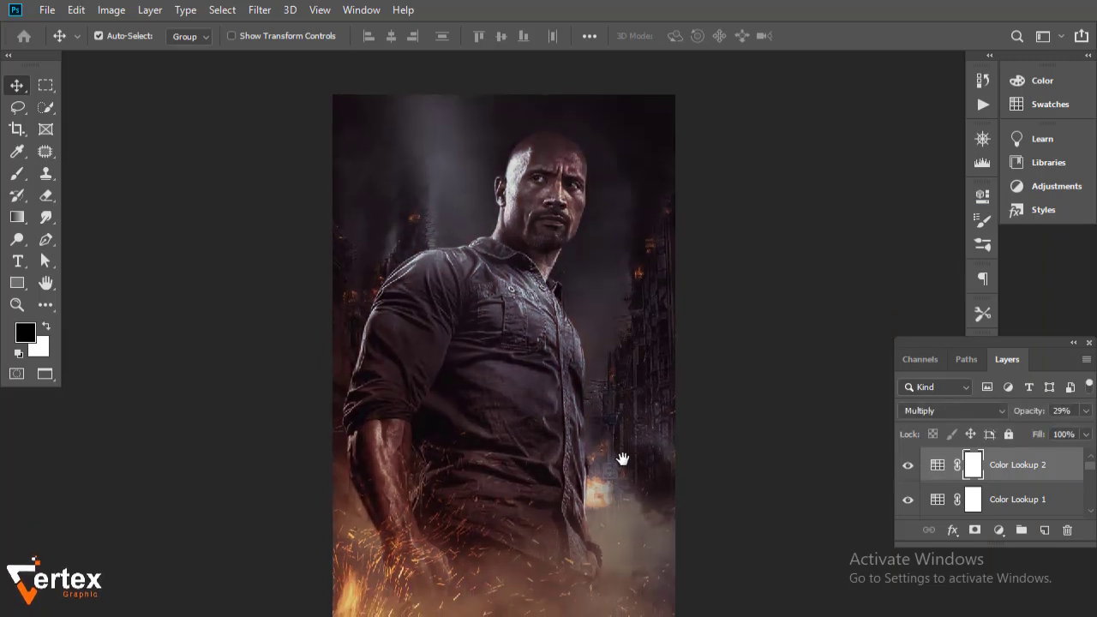
click(1085, 410)
drag(1031, 433, 1021, 438)
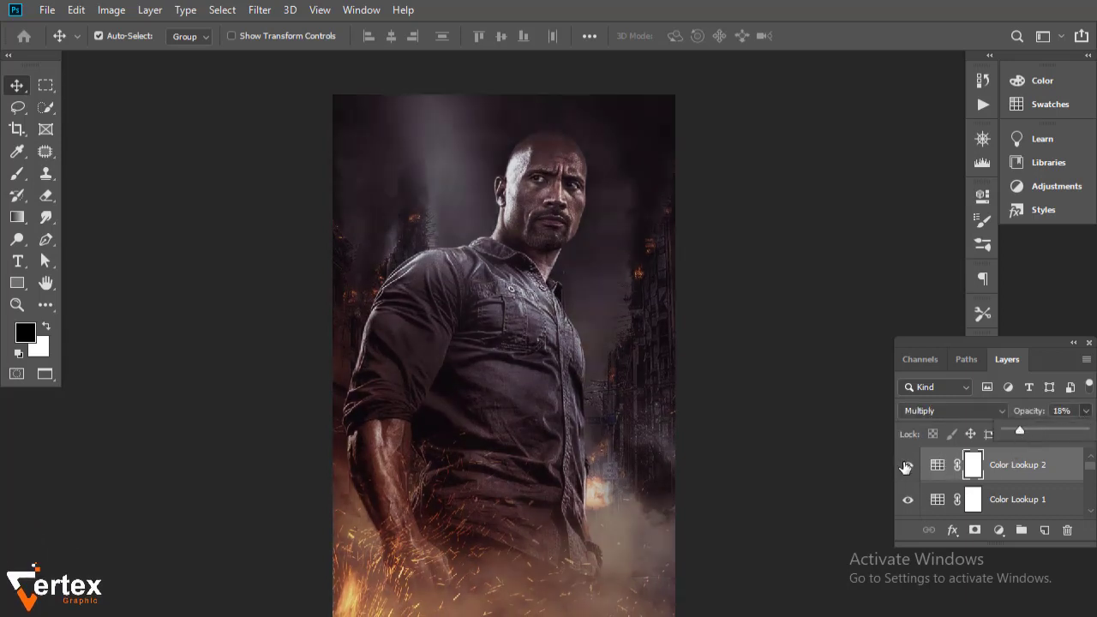
click(907, 465)
click(907, 465)
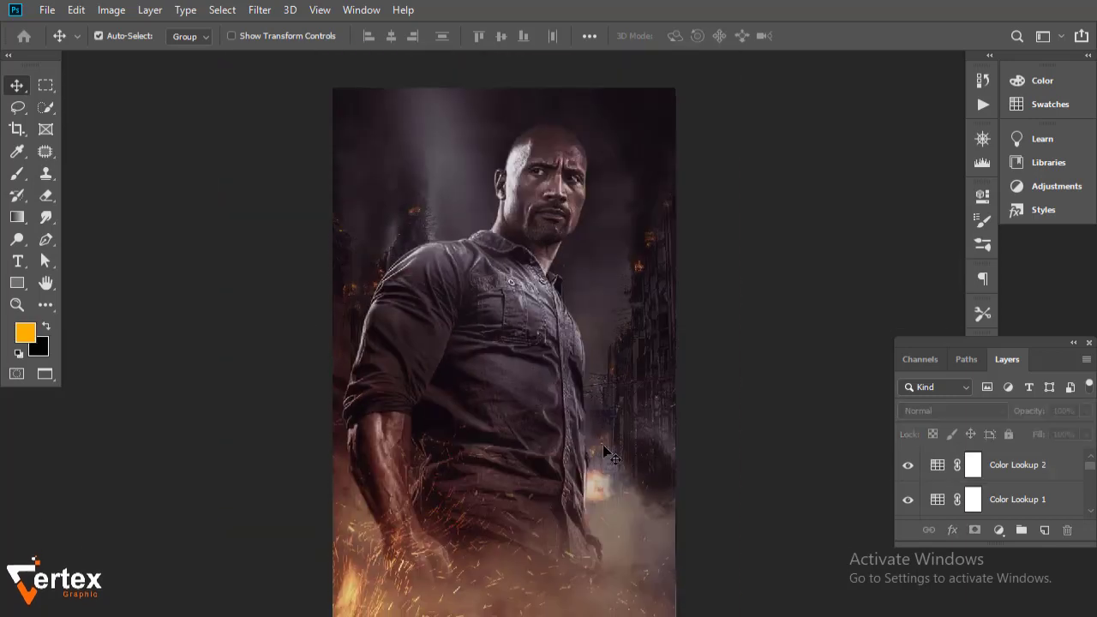
click(1039, 466)
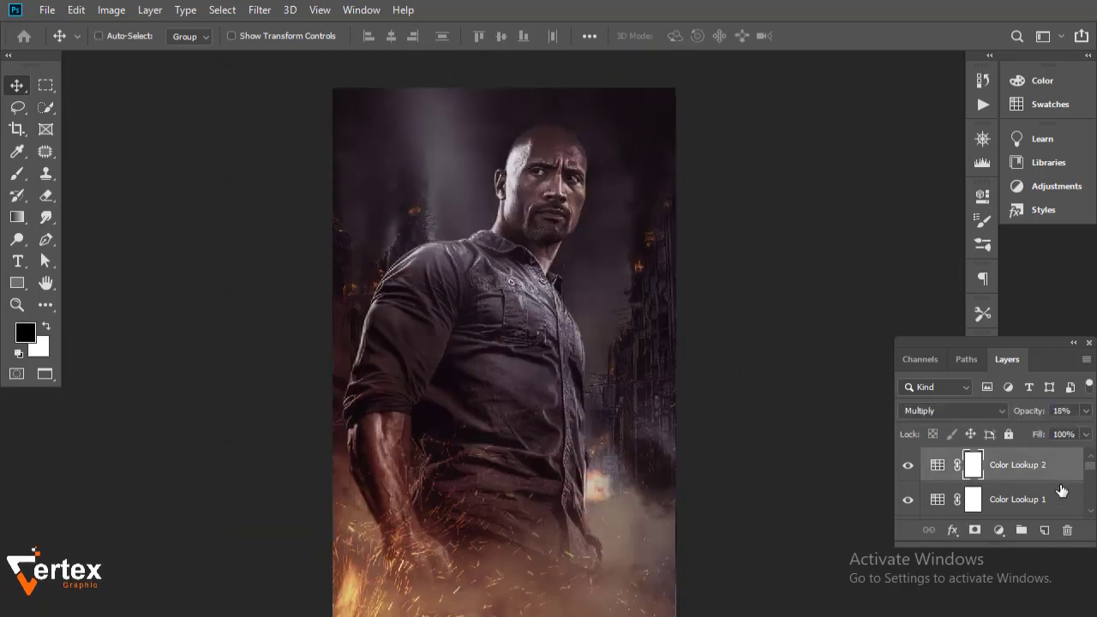
Stamp visible layers into Layer 9 and add a Levels adjustment above it.
key(ctrl+shift+alt+e)
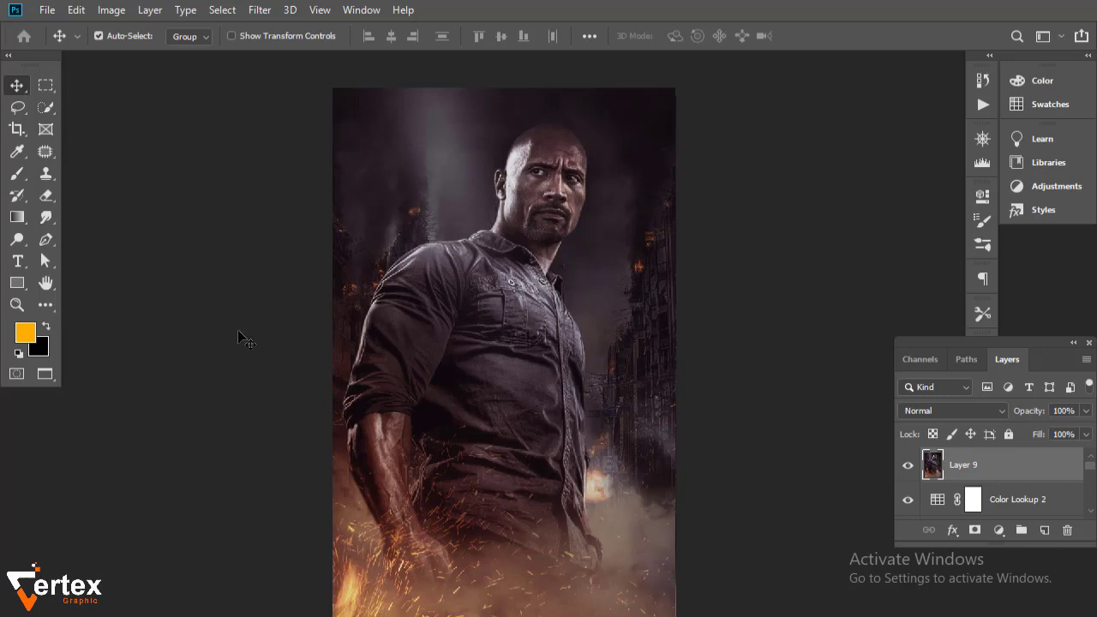
click(1000, 532)
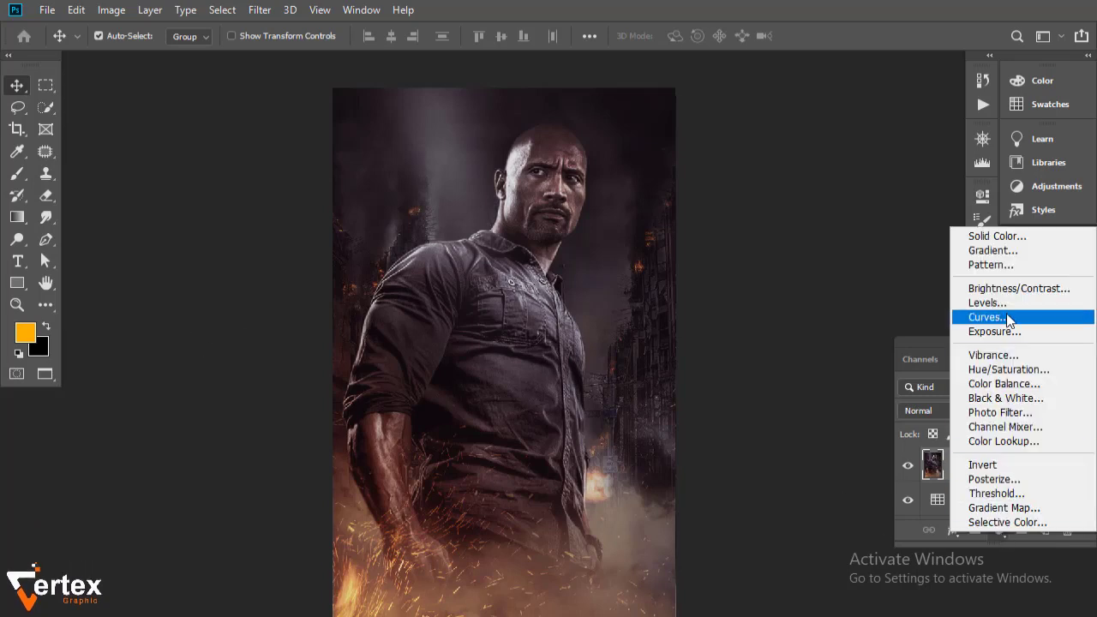
click(993, 302)
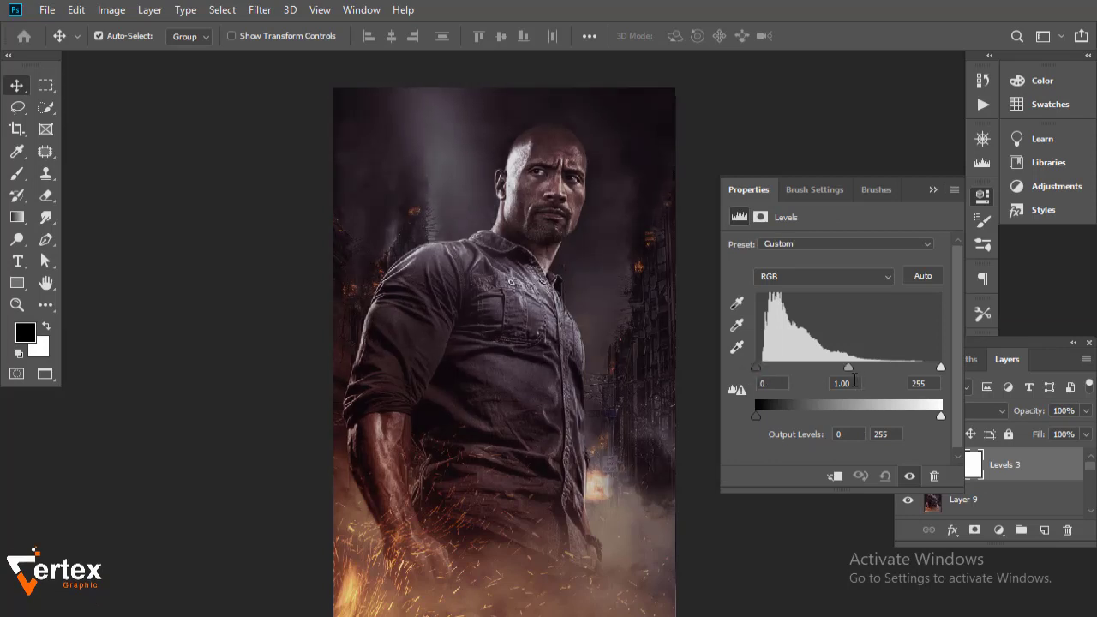
Set the Levels inputs to 0 / 1.07 / 253, comparing with and without it.
drag(848, 369, 839, 372)
mouse_move(942, 368)
mouse_down()
mouse_move(922, 369)
mouse_move(940, 369)
mouse_up()
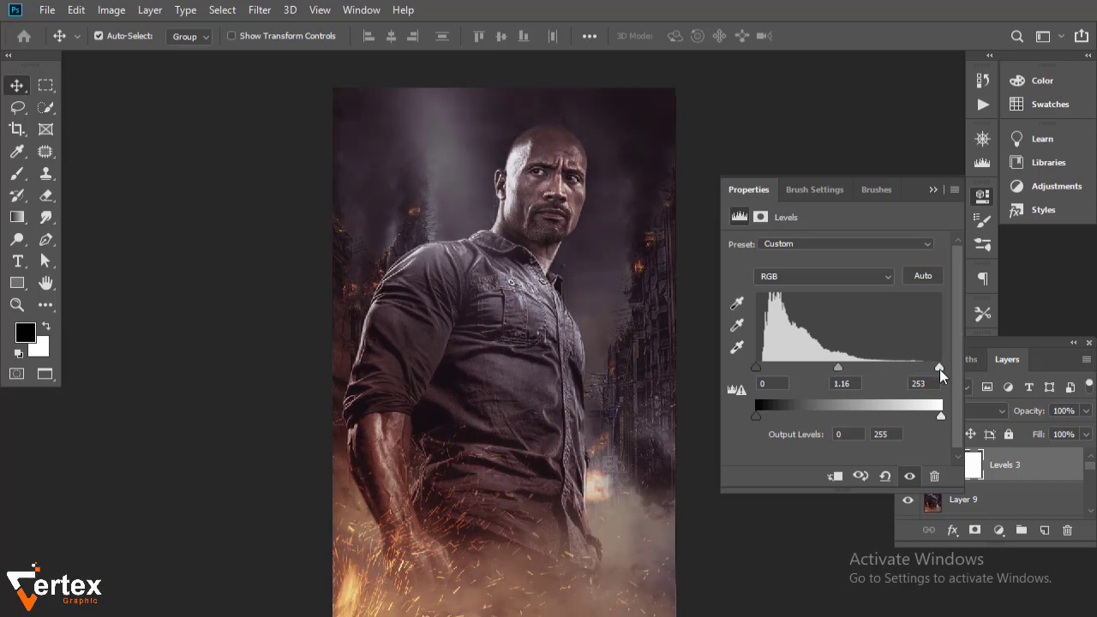
click(908, 478)
click(908, 478)
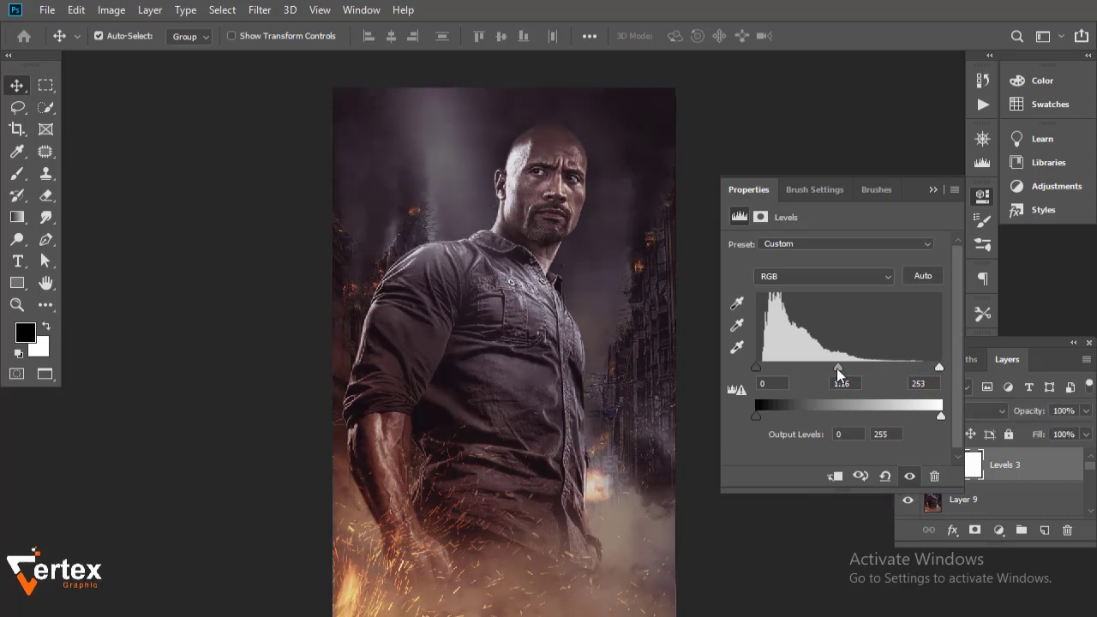
drag(837, 368, 841, 366)
click(910, 478)
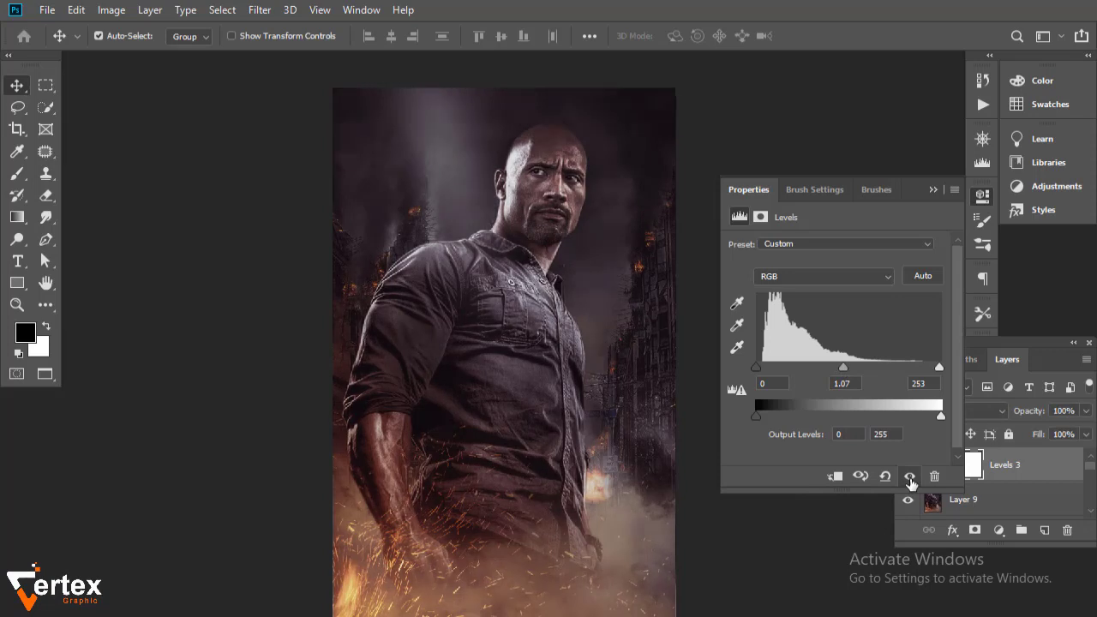
click(910, 478)
click(910, 477)
click(934, 190)
scroll(552, 265, up, 1)
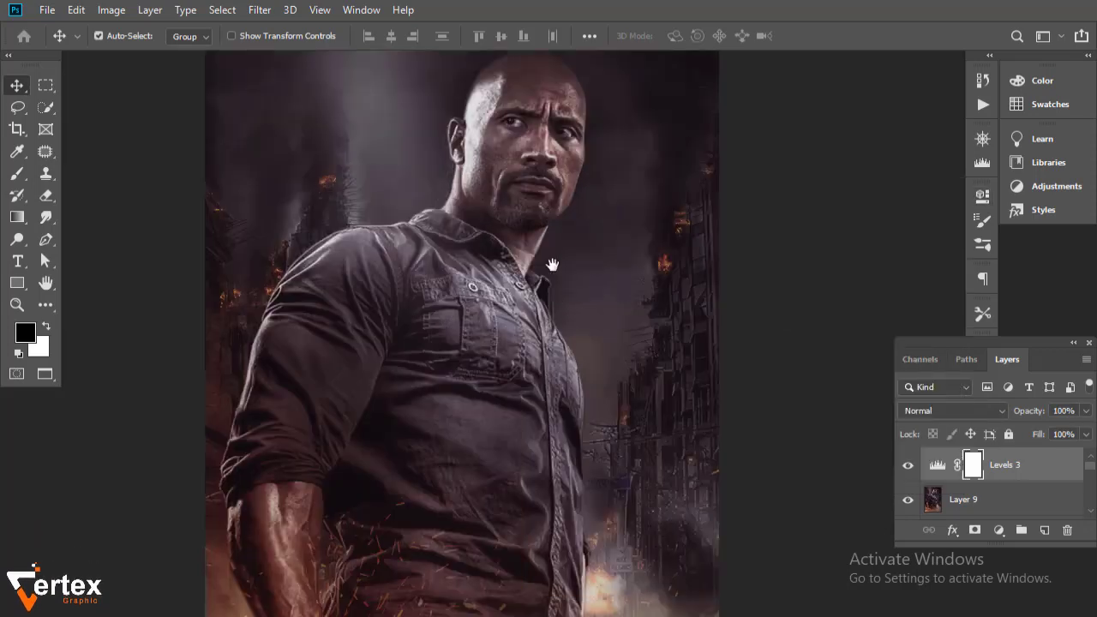
scroll(552, 265, down, 1)
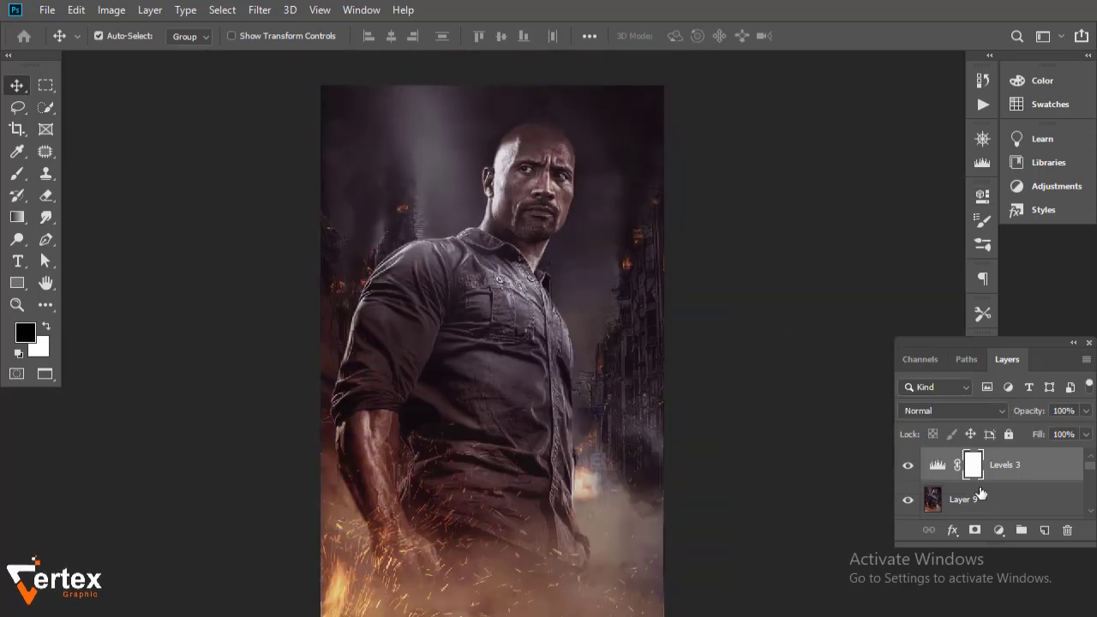
Type the actor's name title text near the top-left of the poster.
click(18, 260)
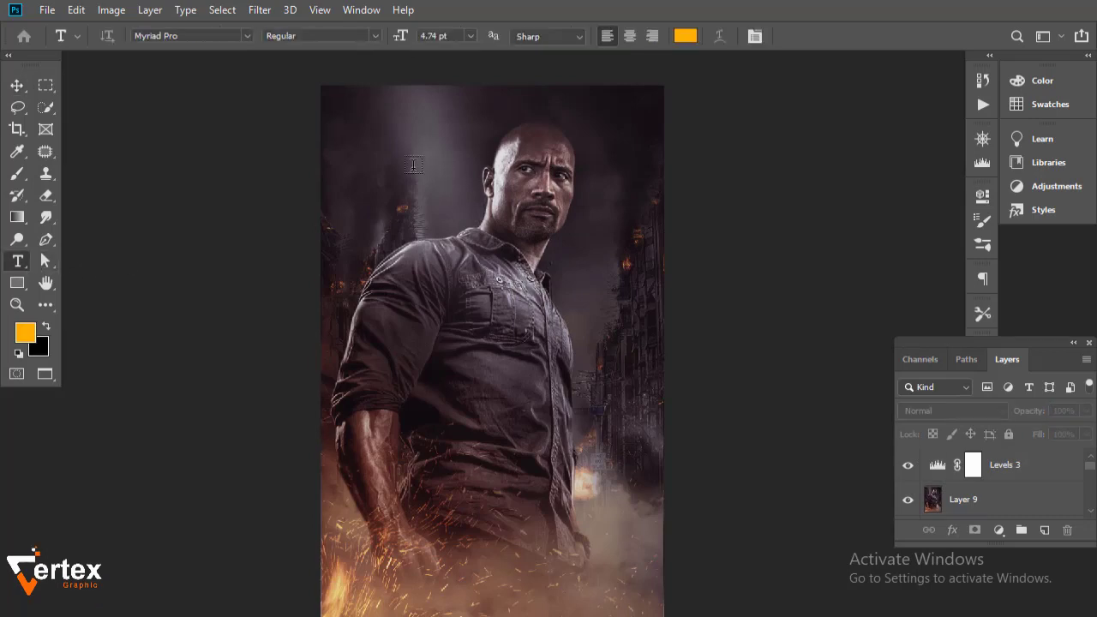
click(388, 151)
key(BackSpace)
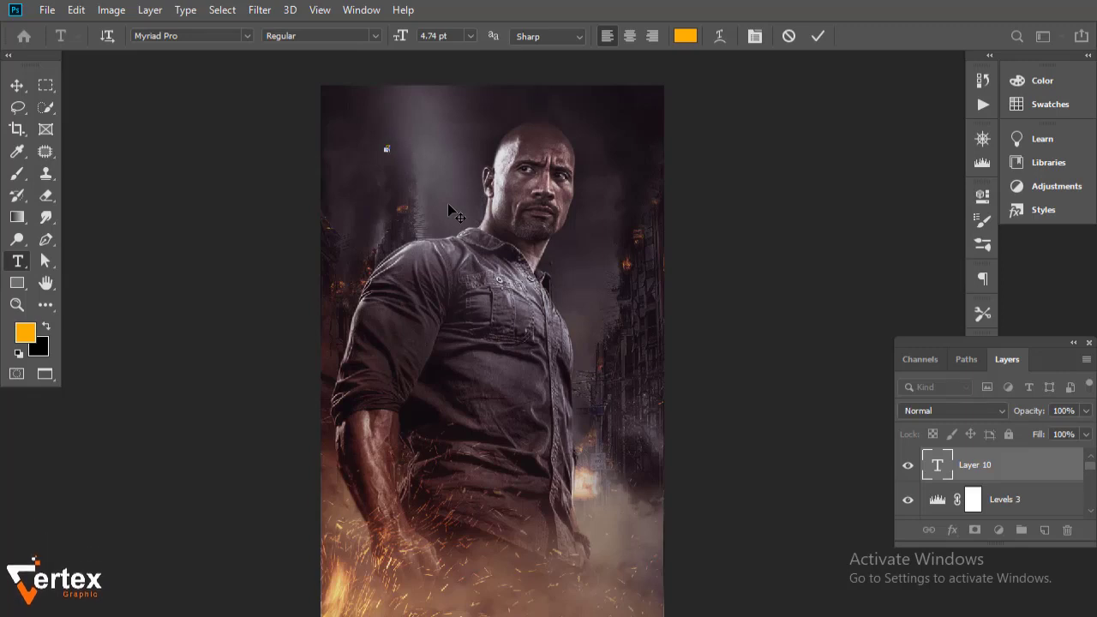
text(SKYSCRAPER)
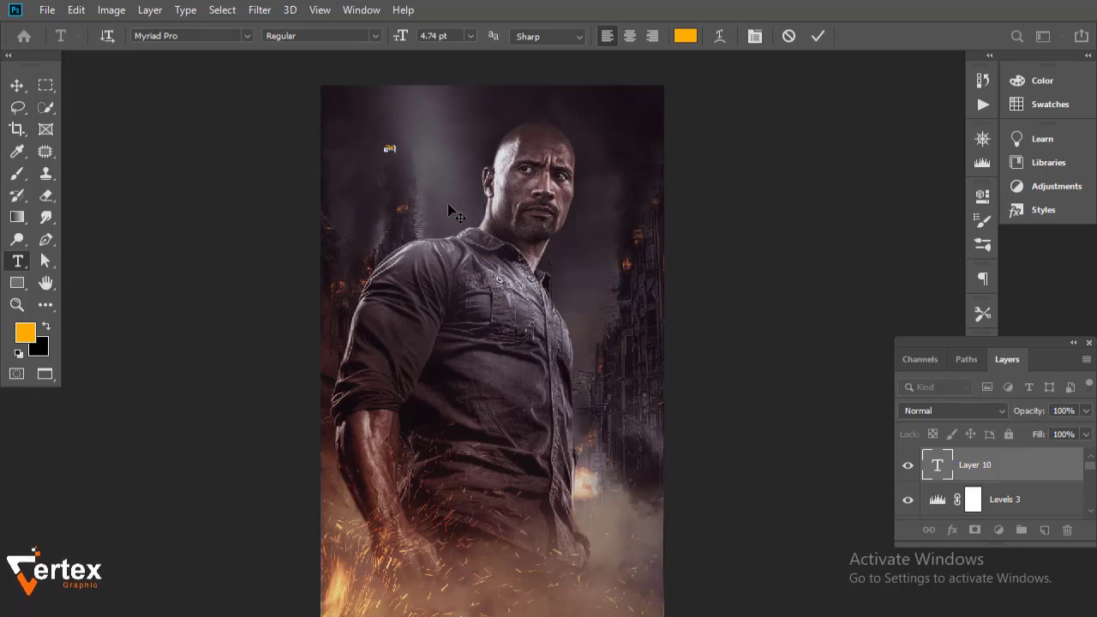
text( JOHNSON)
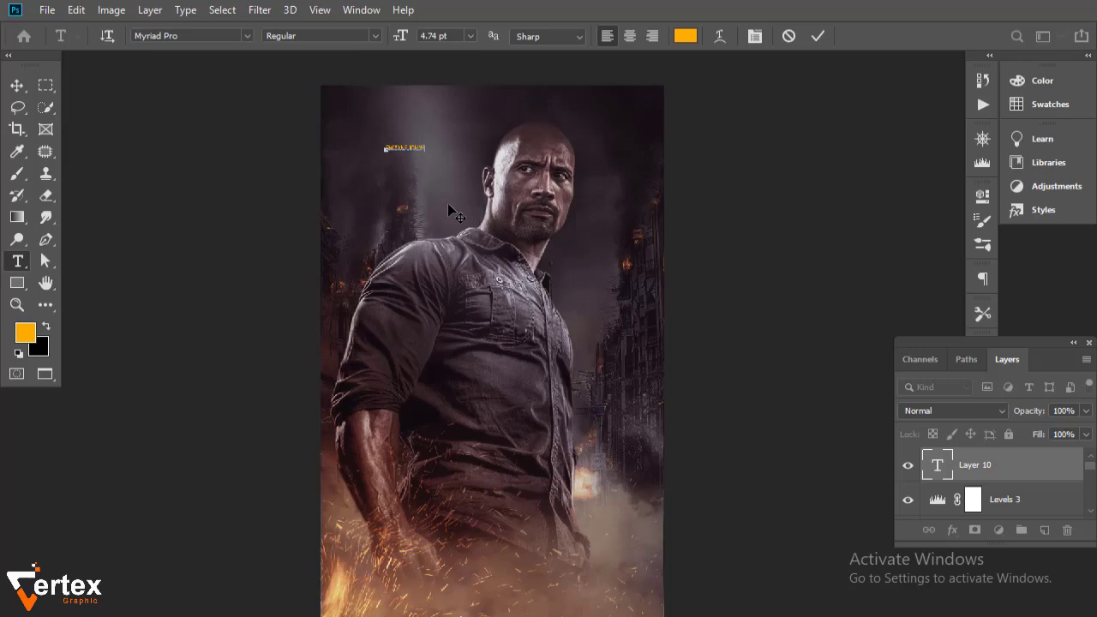
click(18, 82)
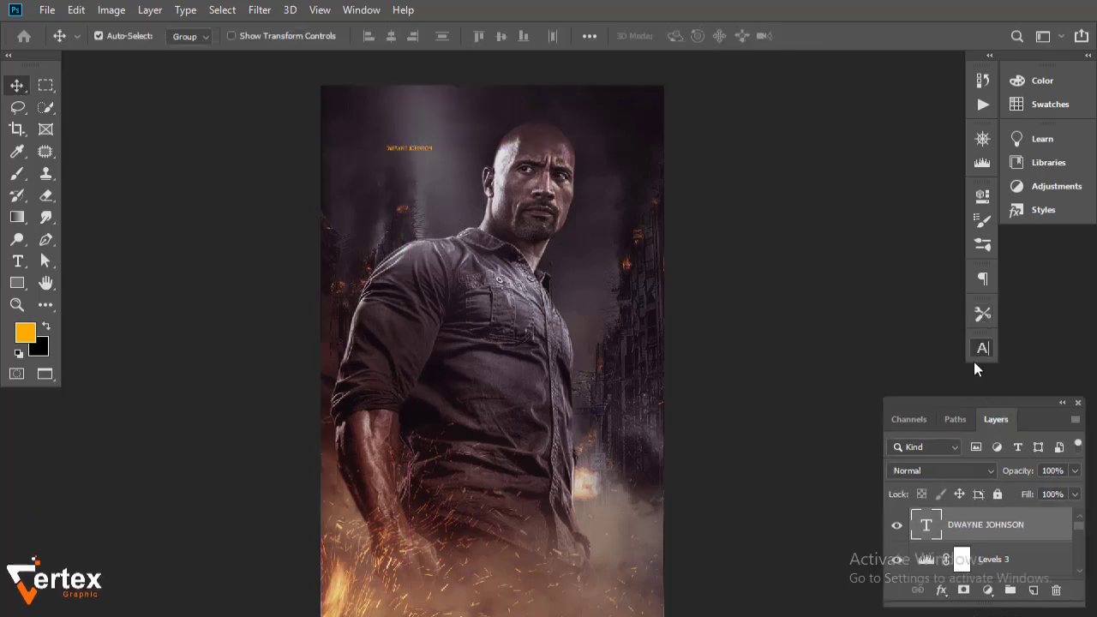
Style the title in MASTERPLAN at 24.74 pt with tracking 60, positioned near the top.
click(982, 348)
click(876, 372)
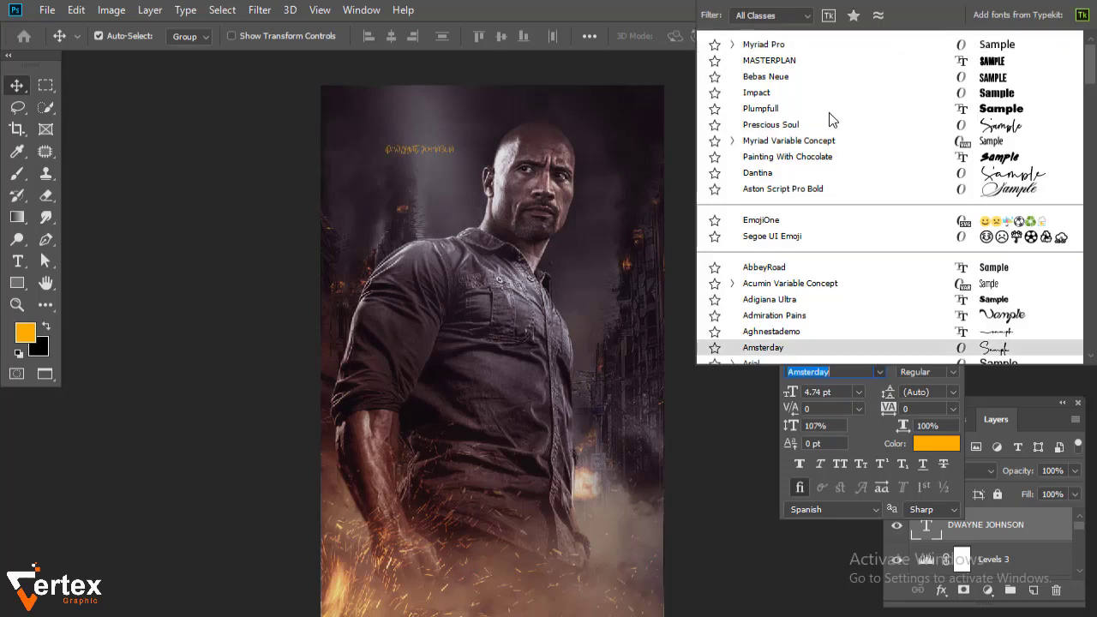
click(827, 67)
drag(794, 400, 815, 398)
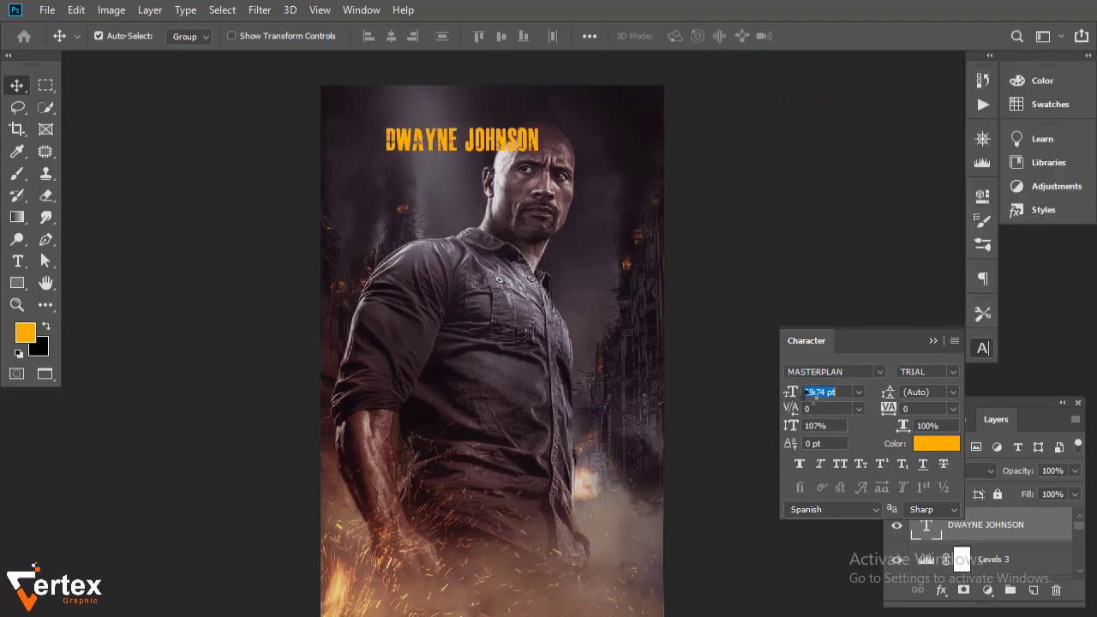
drag(889, 410, 892, 413)
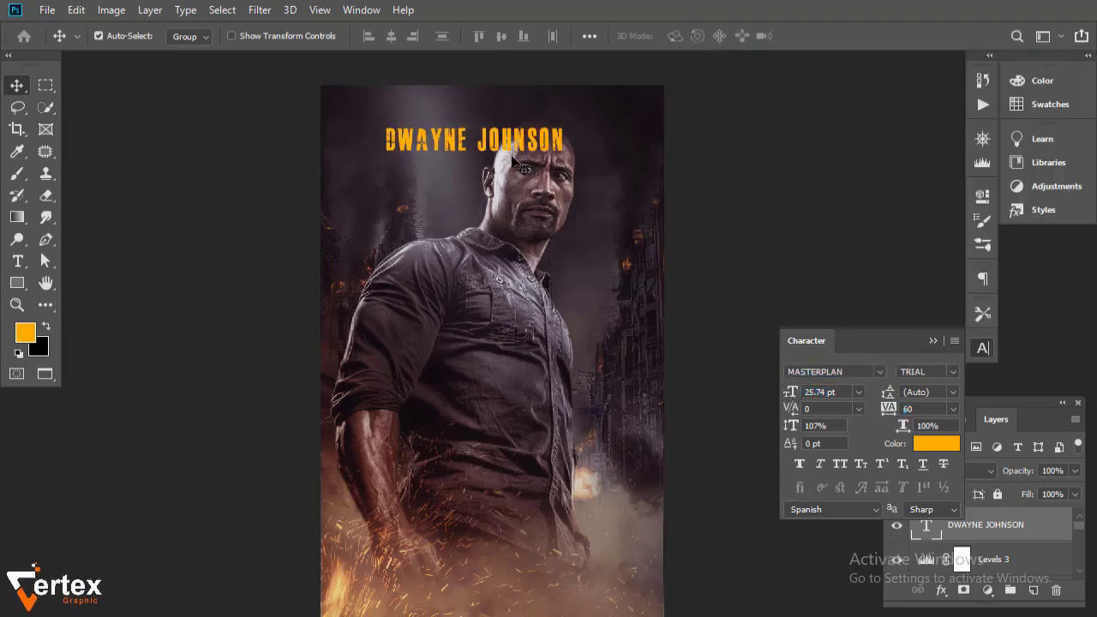
drag(513, 159, 460, 125)
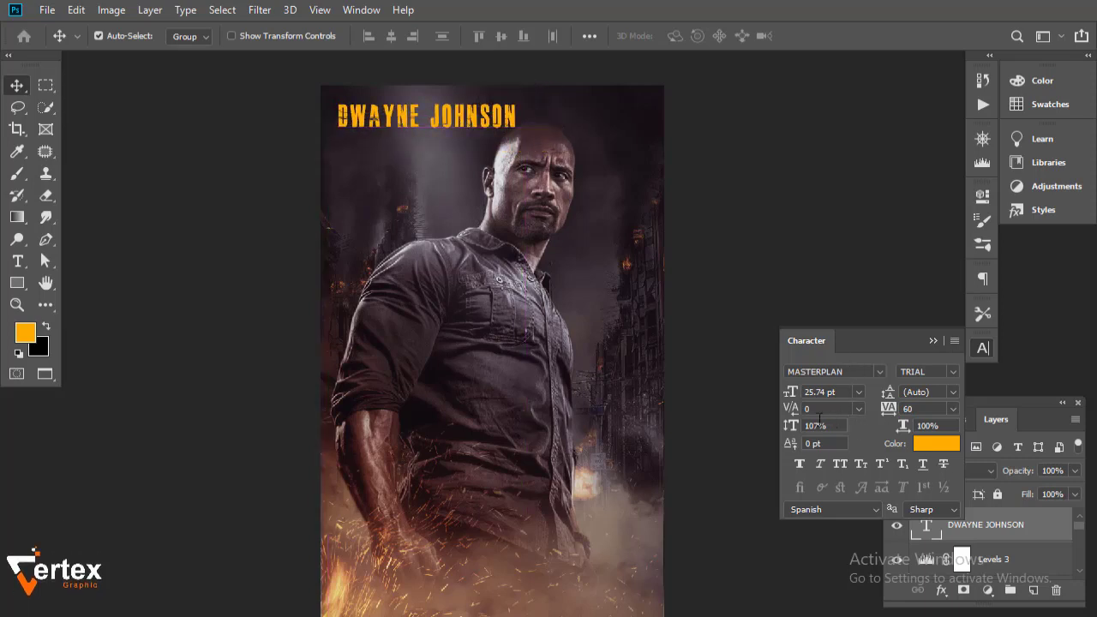
drag(799, 396, 795, 400)
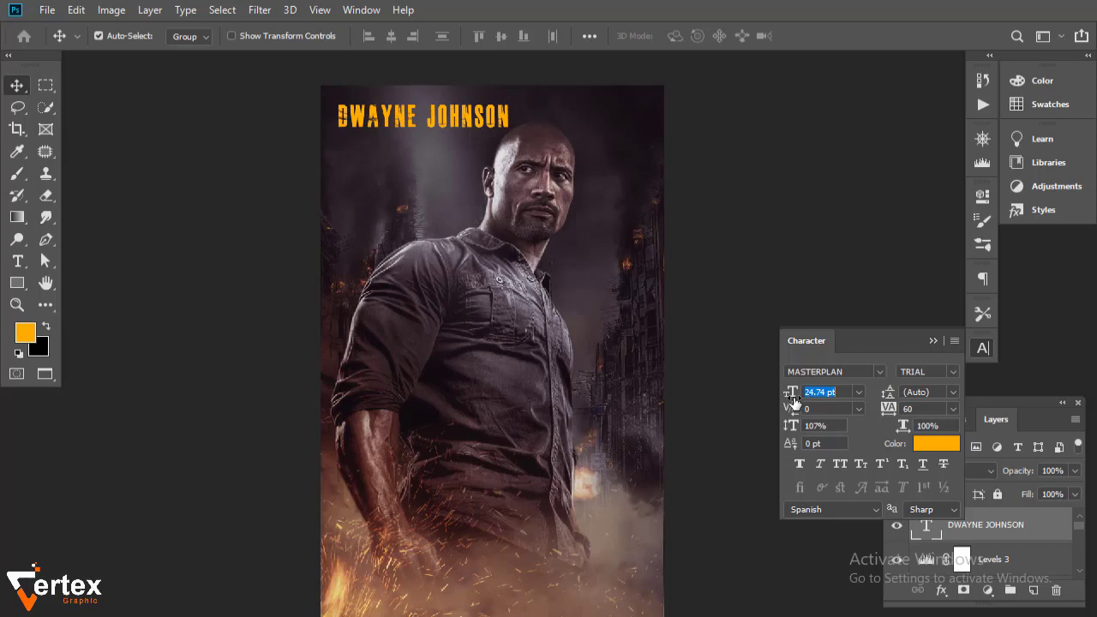
drag(444, 122, 437, 133)
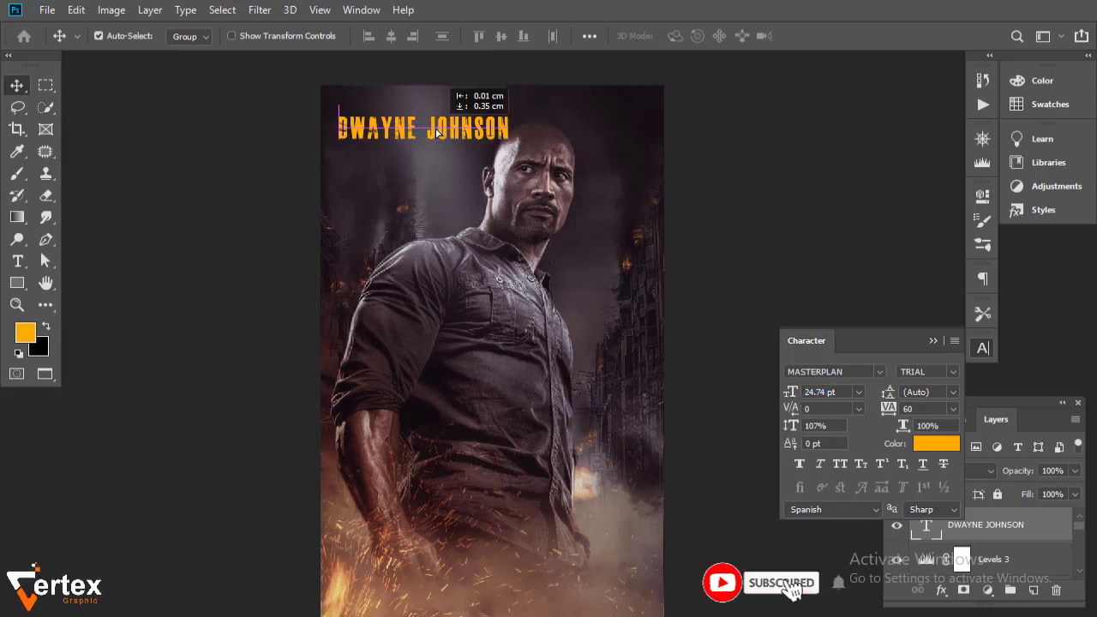
Change the title colour to white (ffffff).
click(936, 443)
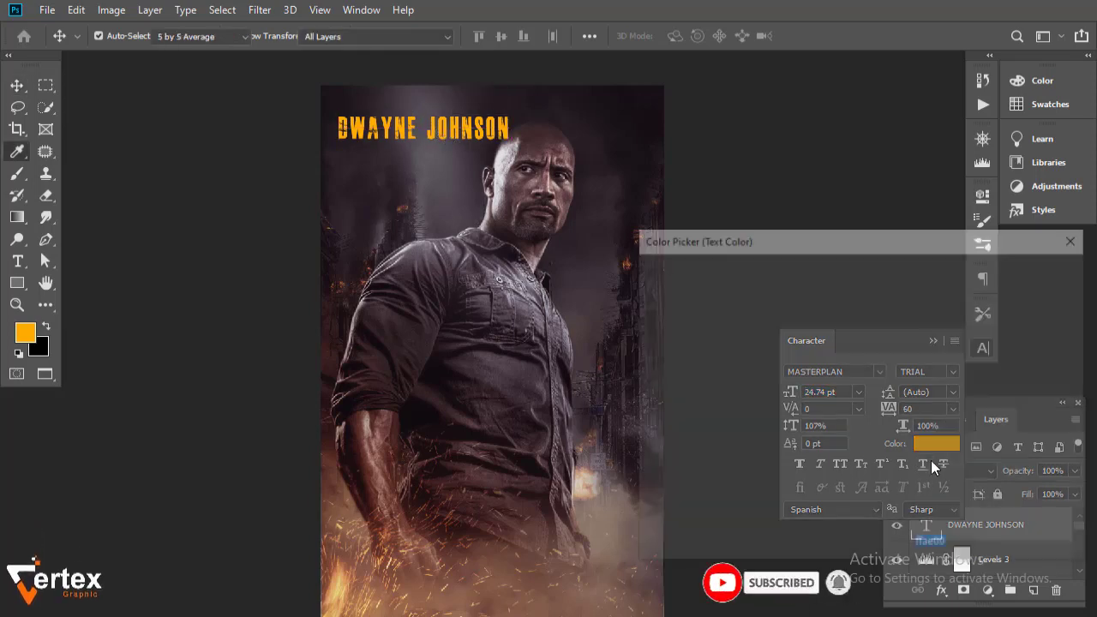
text(ffffff)
click(1033, 273)
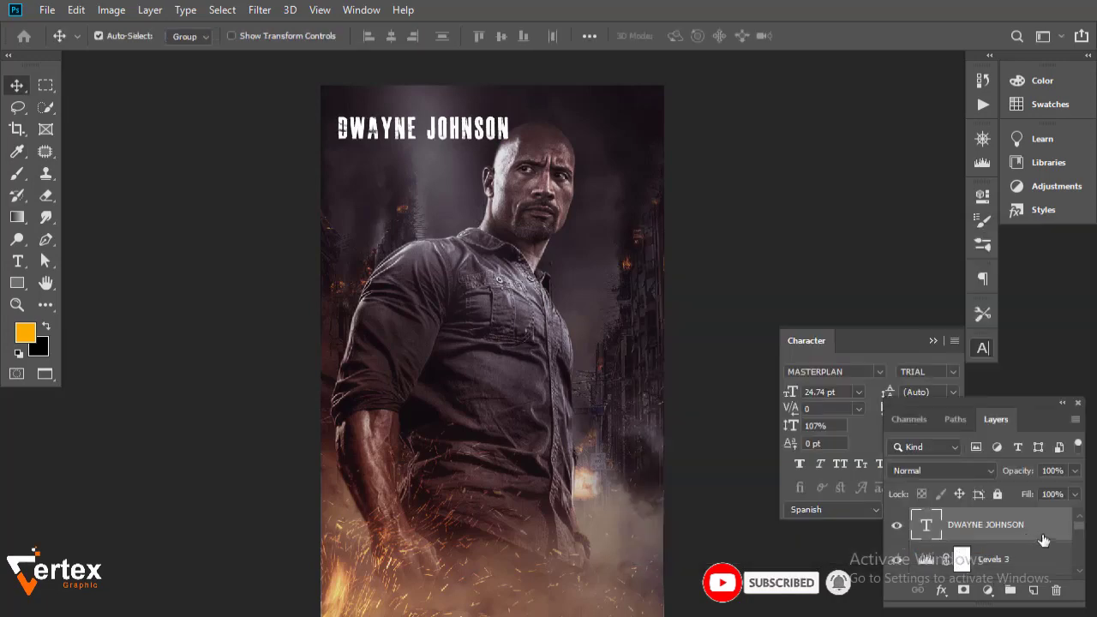
Give the title a Gradient Overlay from light grey dad8d7 to muted gold c7ac60.
double_click(1047, 472)
click(491, 468)
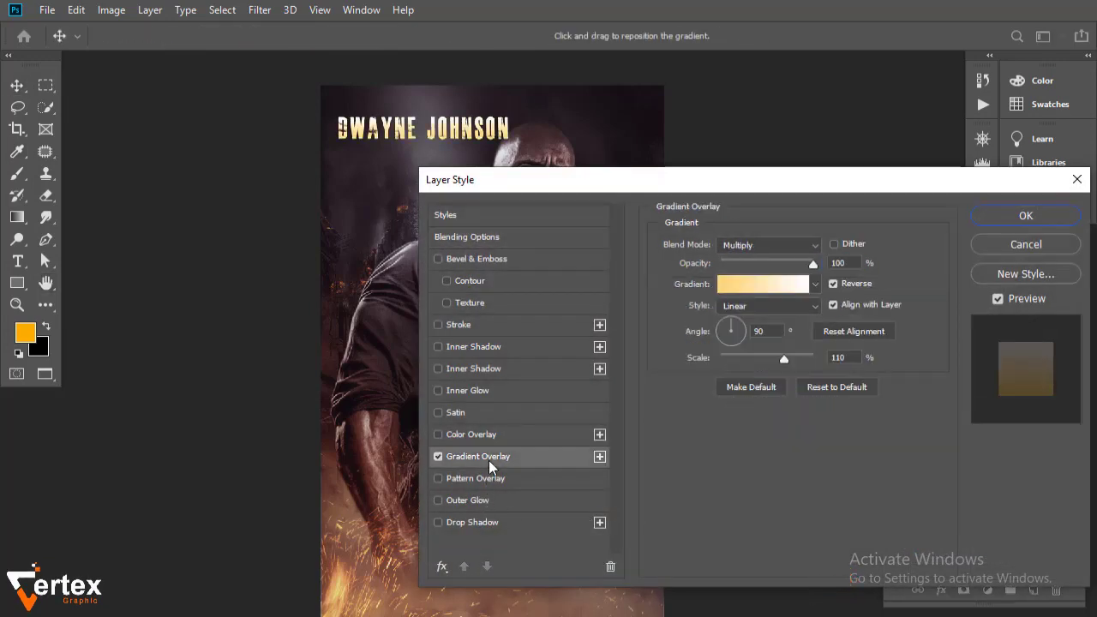
click(762, 283)
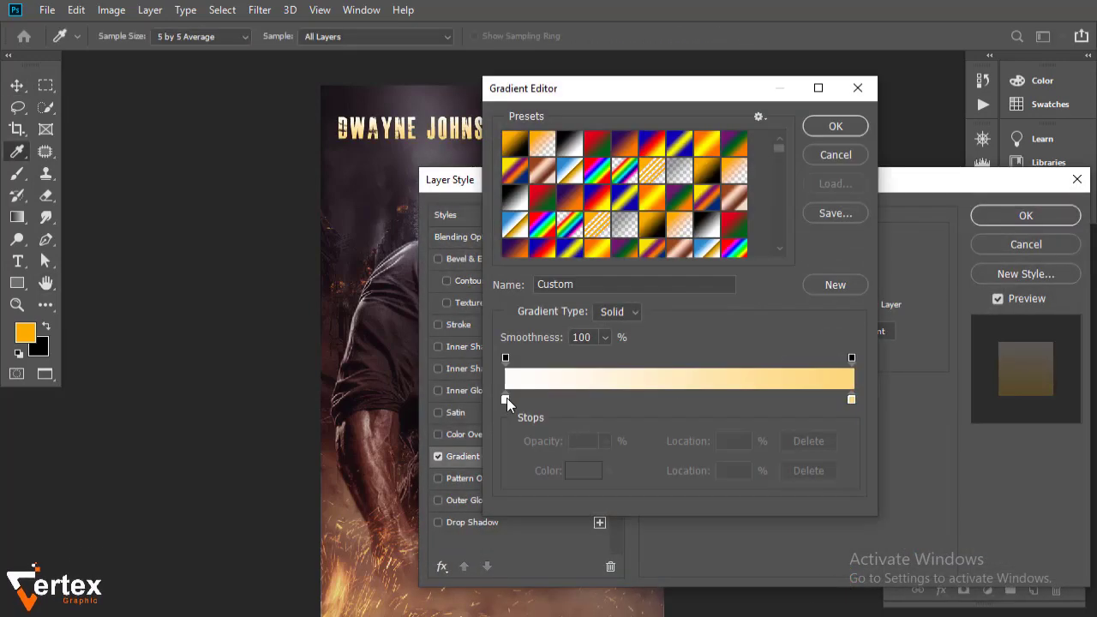
double_click(505, 398)
click(668, 333)
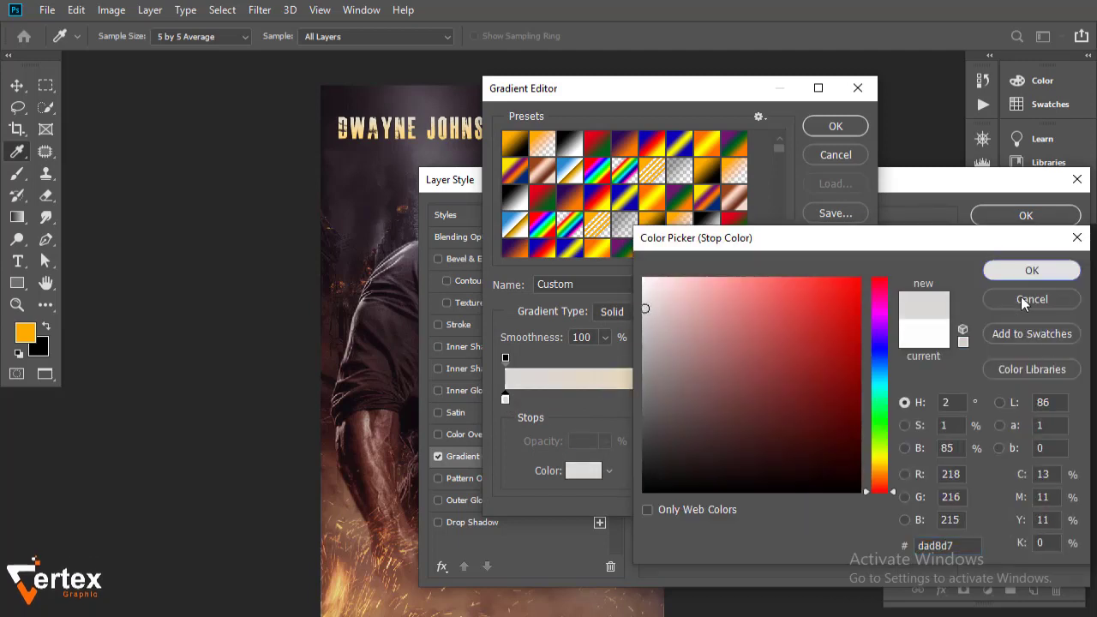
click(1031, 271)
double_click(853, 398)
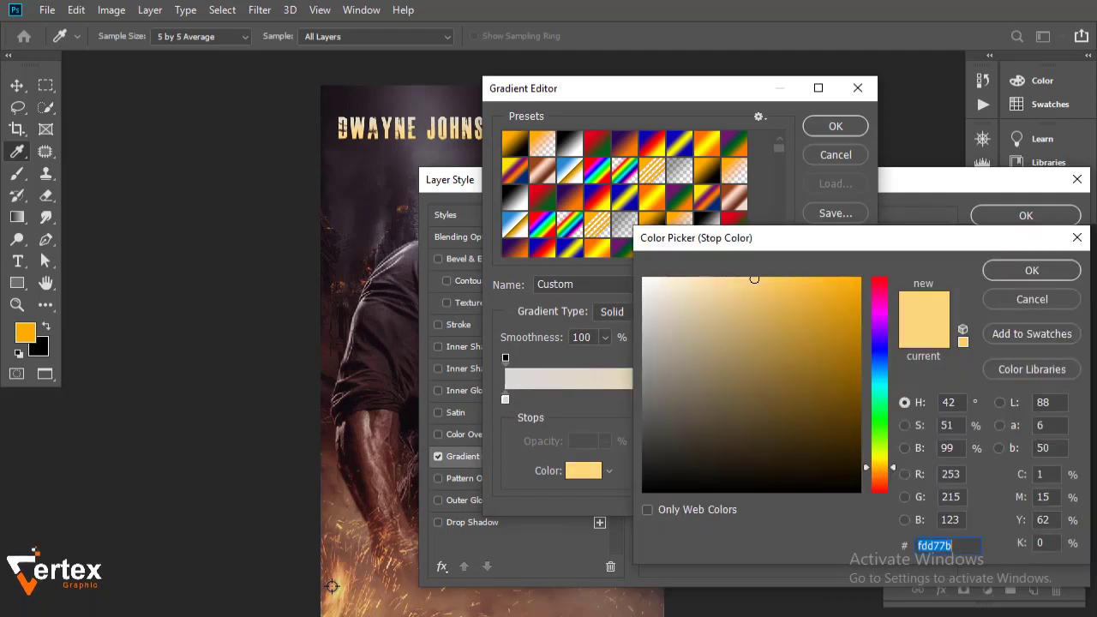
click(748, 305)
drag(750, 307, 756, 325)
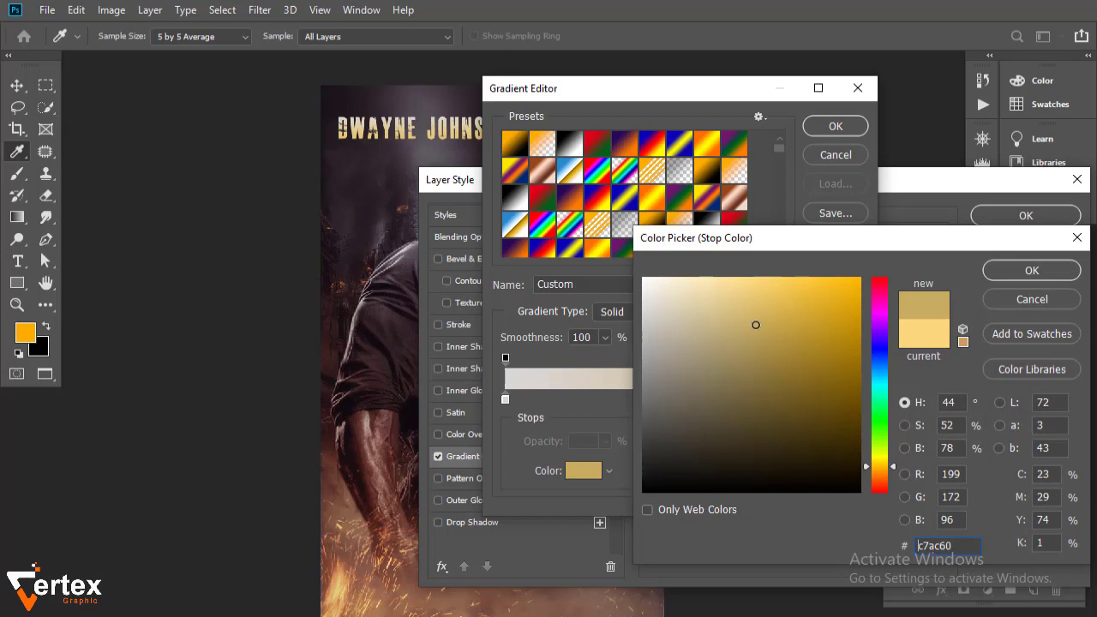
click(1020, 271)
click(835, 126)
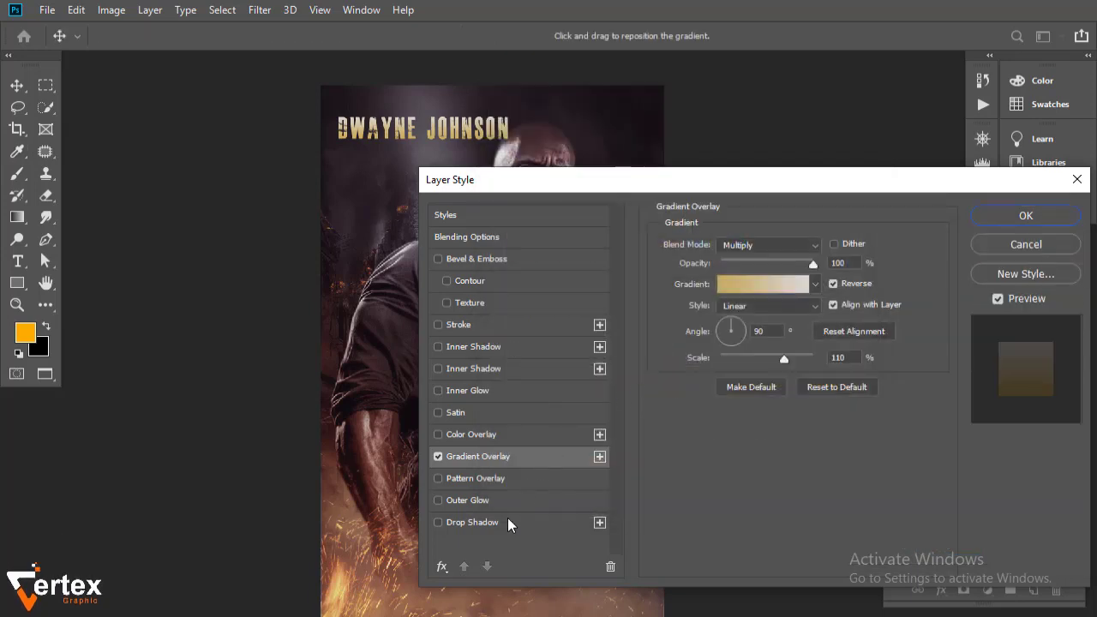
Add a Multiply drop shadow at 90% to the title and apply both effects.
click(508, 523)
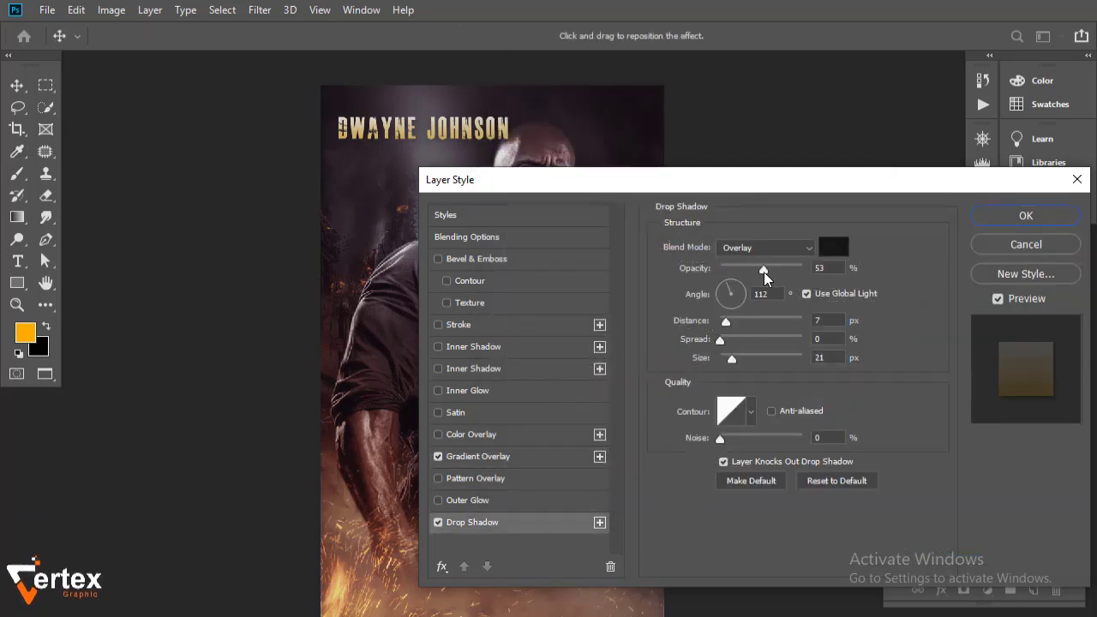
click(810, 251)
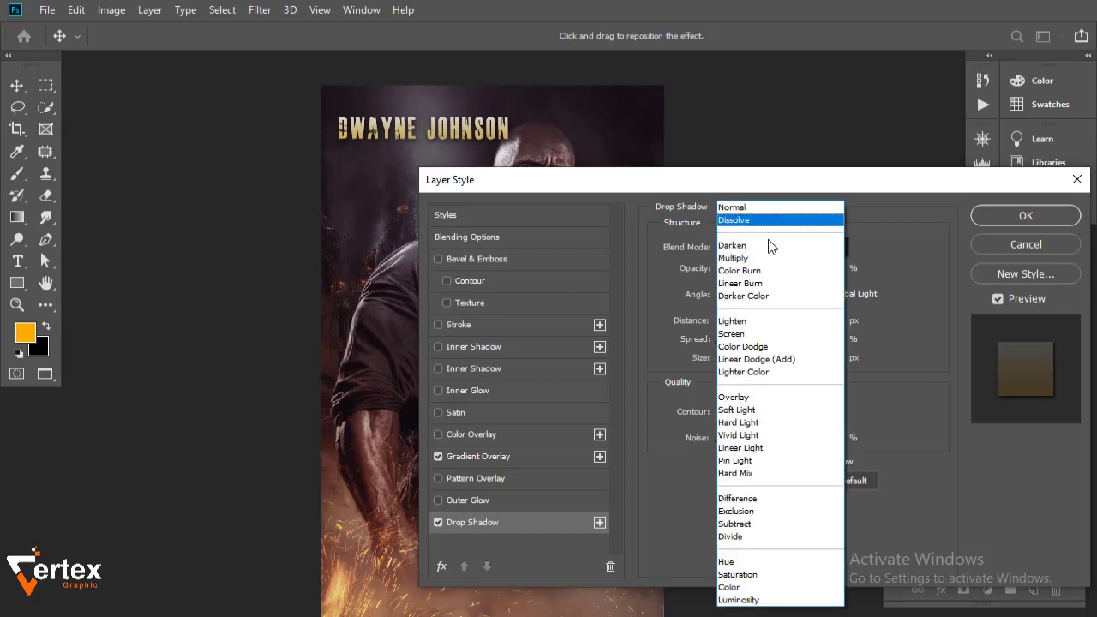
click(765, 256)
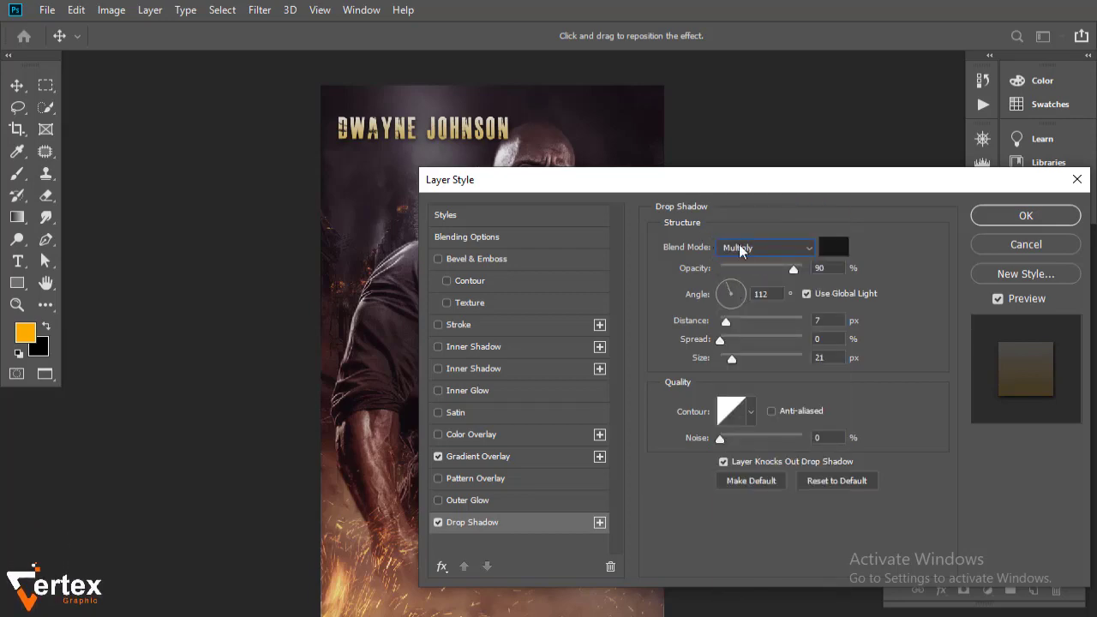
mouse_move(692, 182)
mouse_down()
mouse_move(897, 372)
mouse_move(661, 169)
mouse_up()
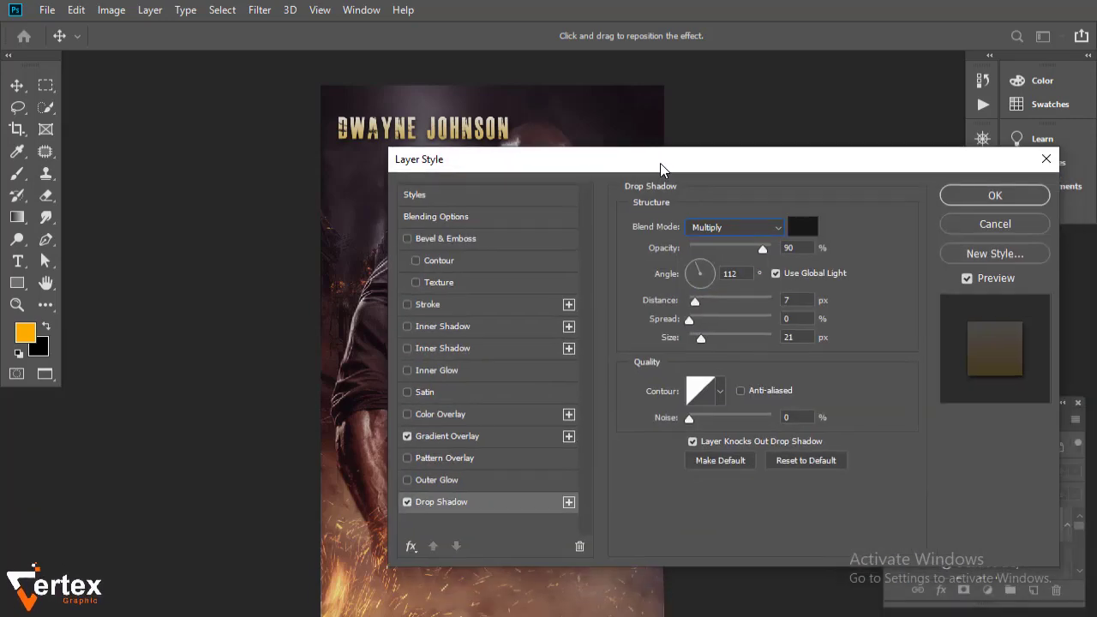
click(967, 198)
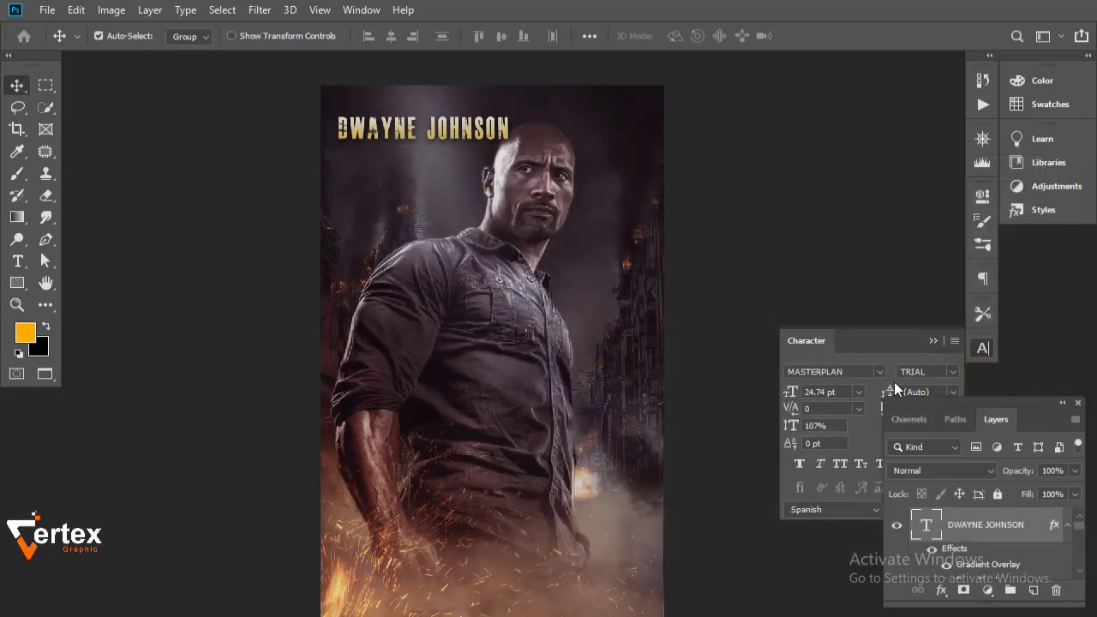
click(897, 526)
click(933, 340)
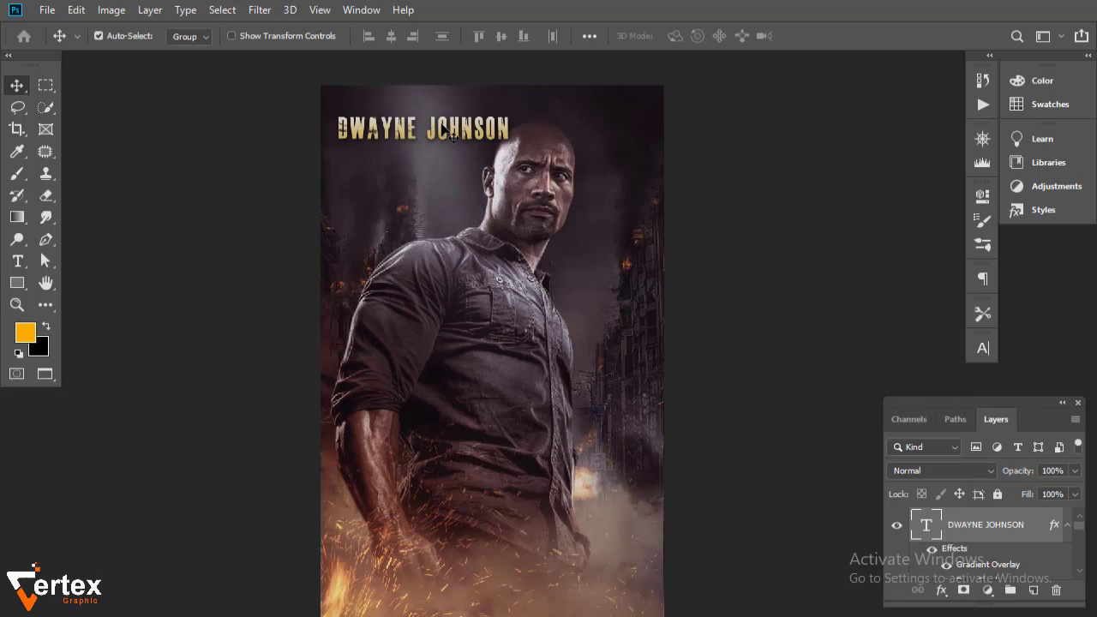
Duplicate the title just below and retype it as KING OF POWER GREAT EXAMPLE.
alt+drag(444, 137, 444, 171)
double_click(506, 171)
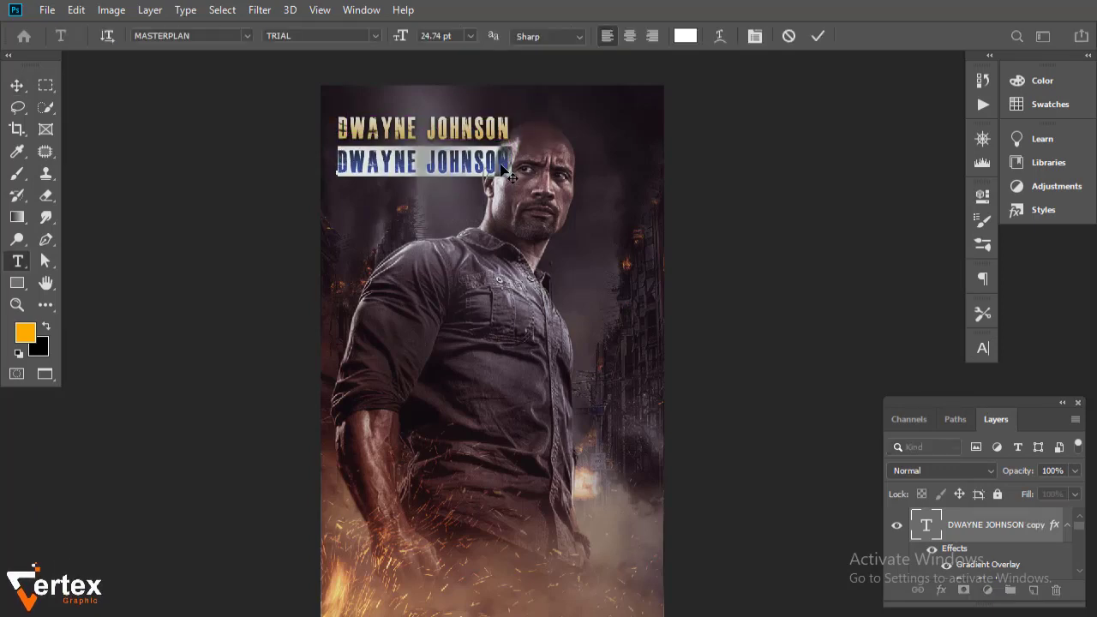
key(BackSpace)
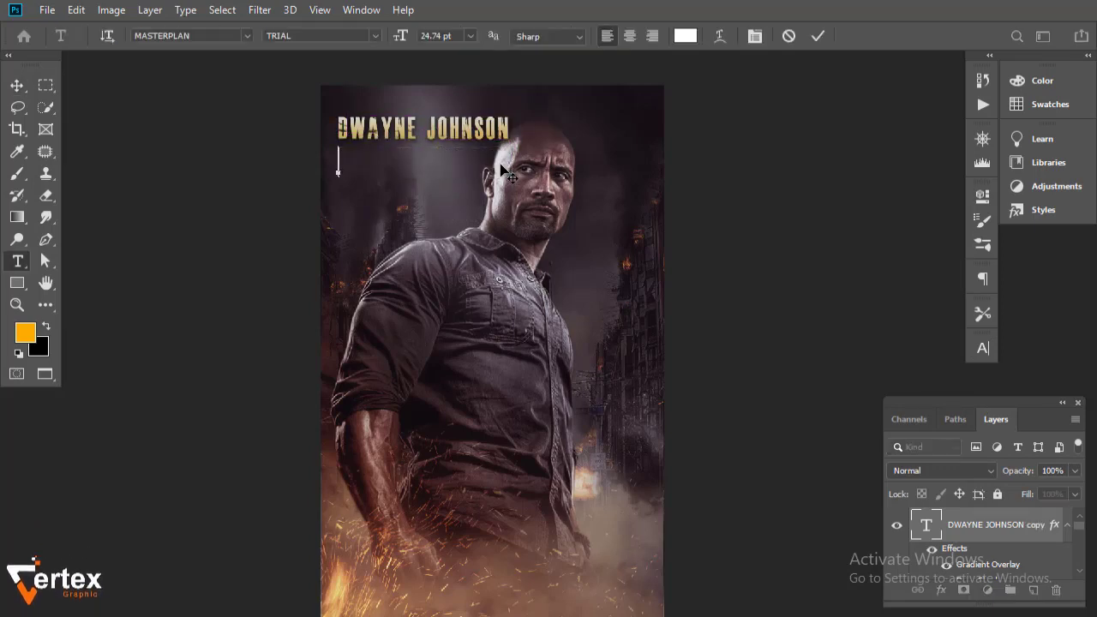
text(GRE)
key(BackSpace)
key(BackSpace)
key(BackSpace)
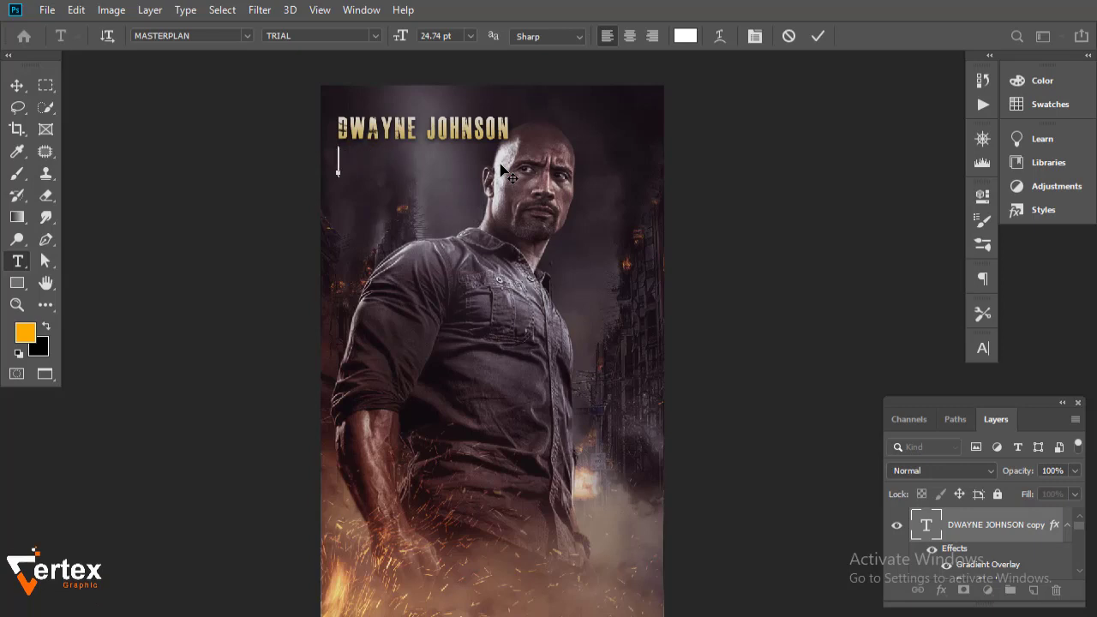
text(KING OF POWER)
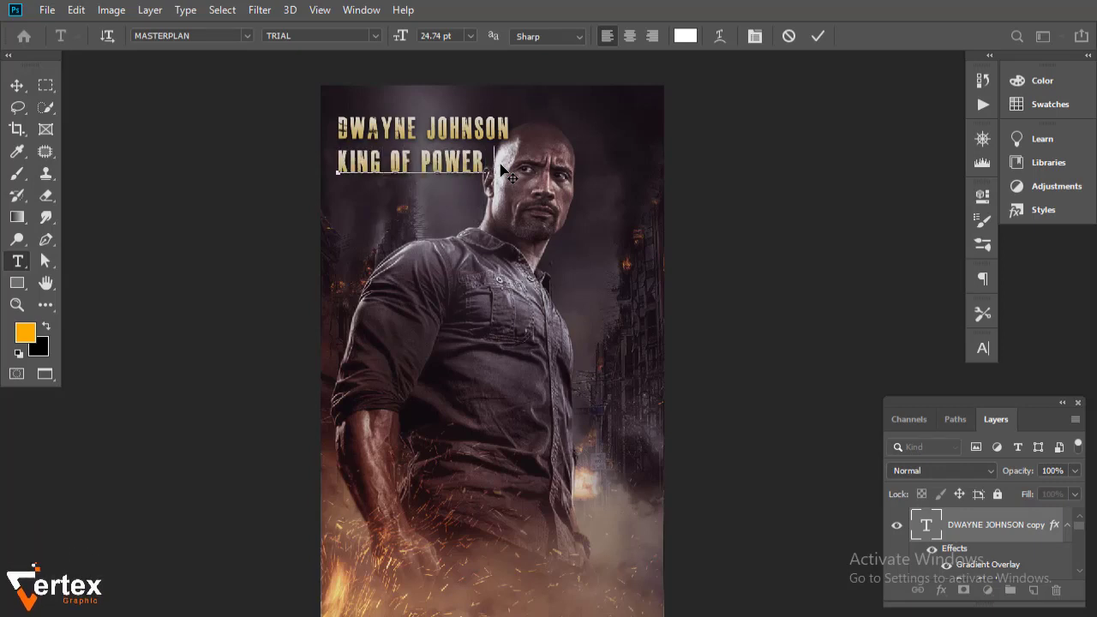
key(BackSpace)
key(BackSpace)
text(EXA)
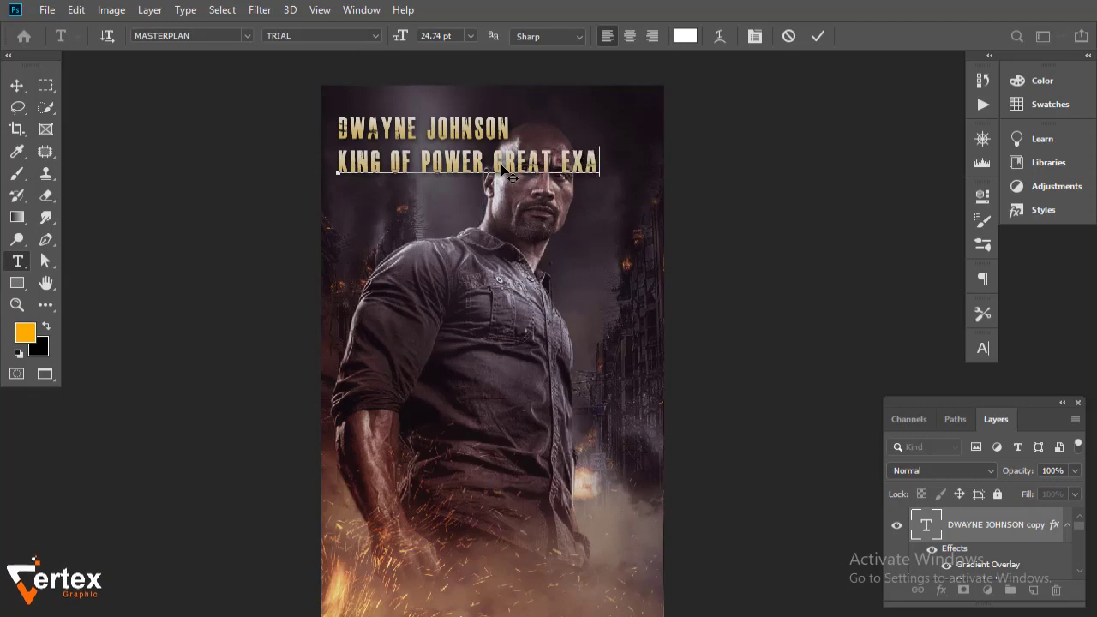
text(MPLE)
click(17, 86)
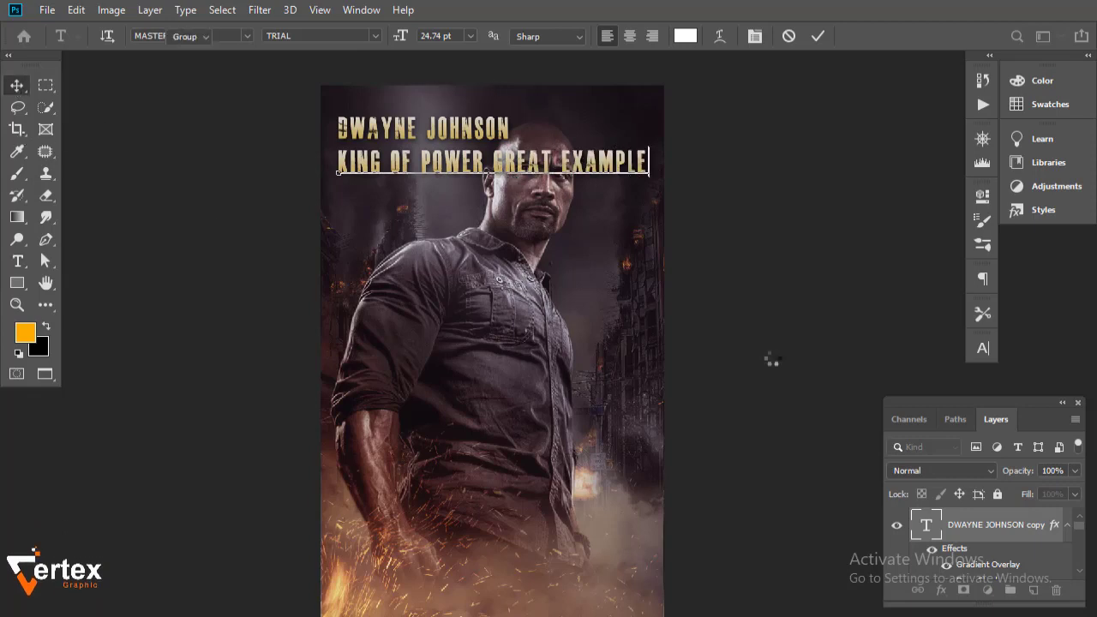
Shrink the tagline to 10.74 pt and nudge it up beneath the title.
click(983, 348)
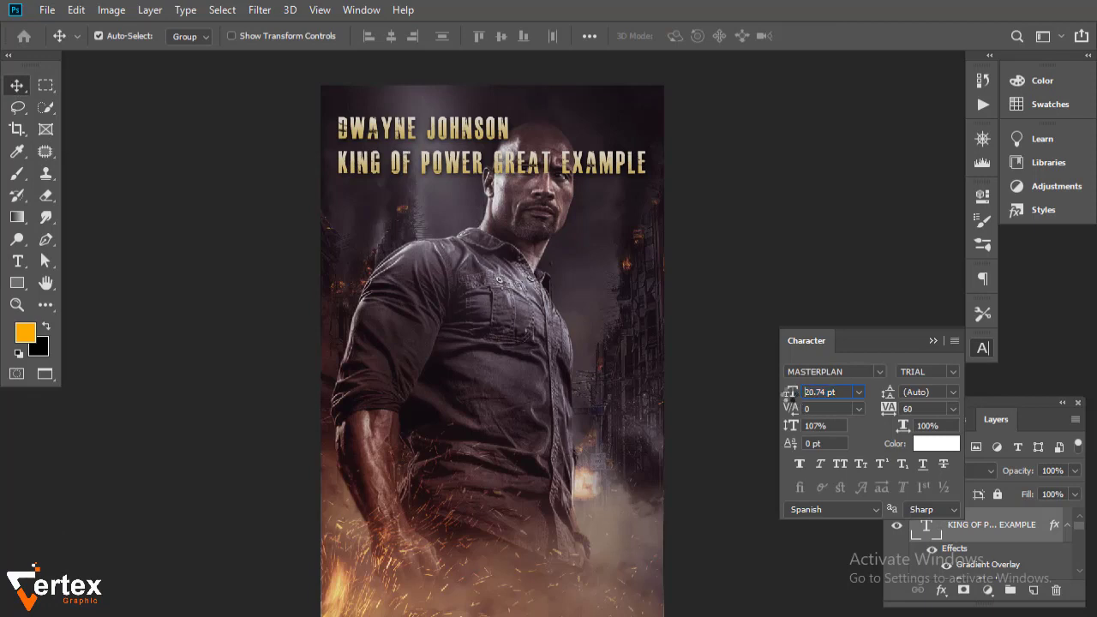
drag(789, 393, 778, 395)
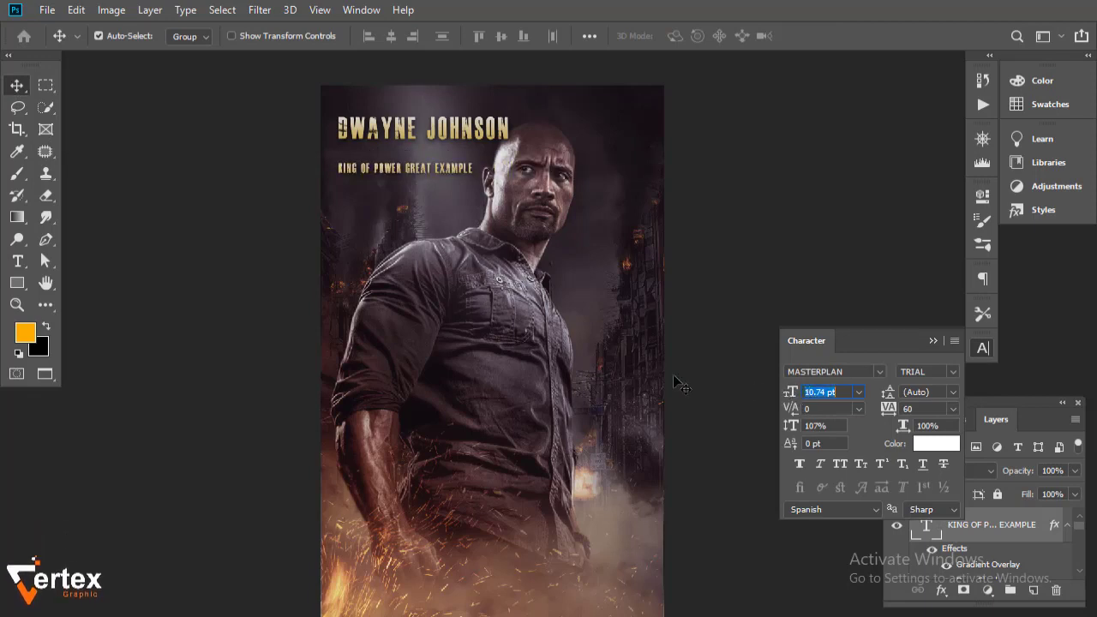
drag(421, 182, 416, 160)
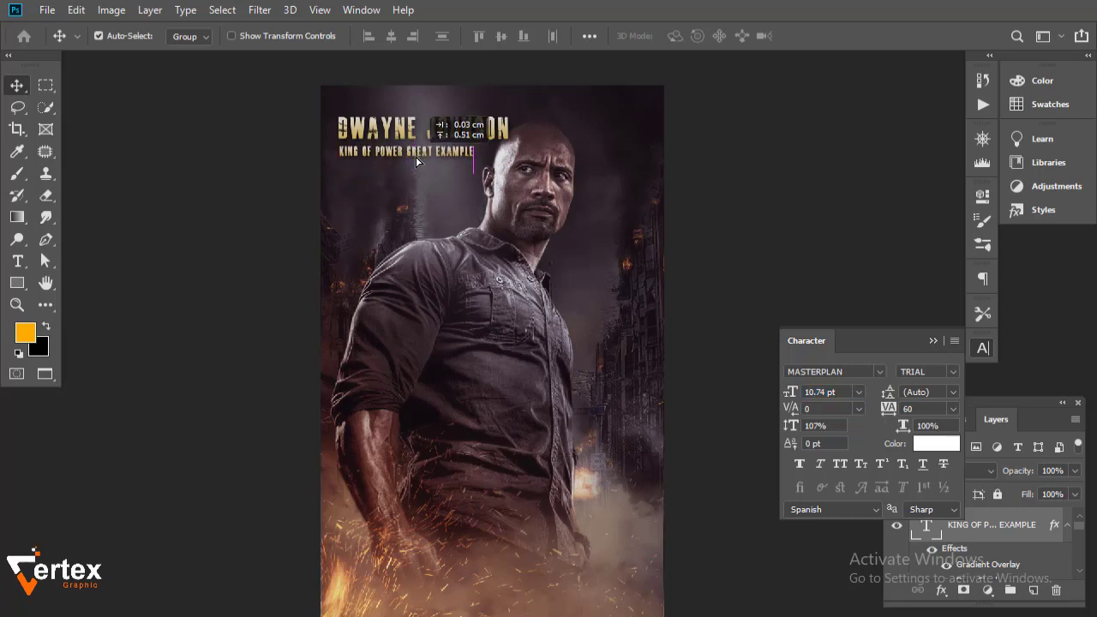
drag(416, 160, 416, 160)
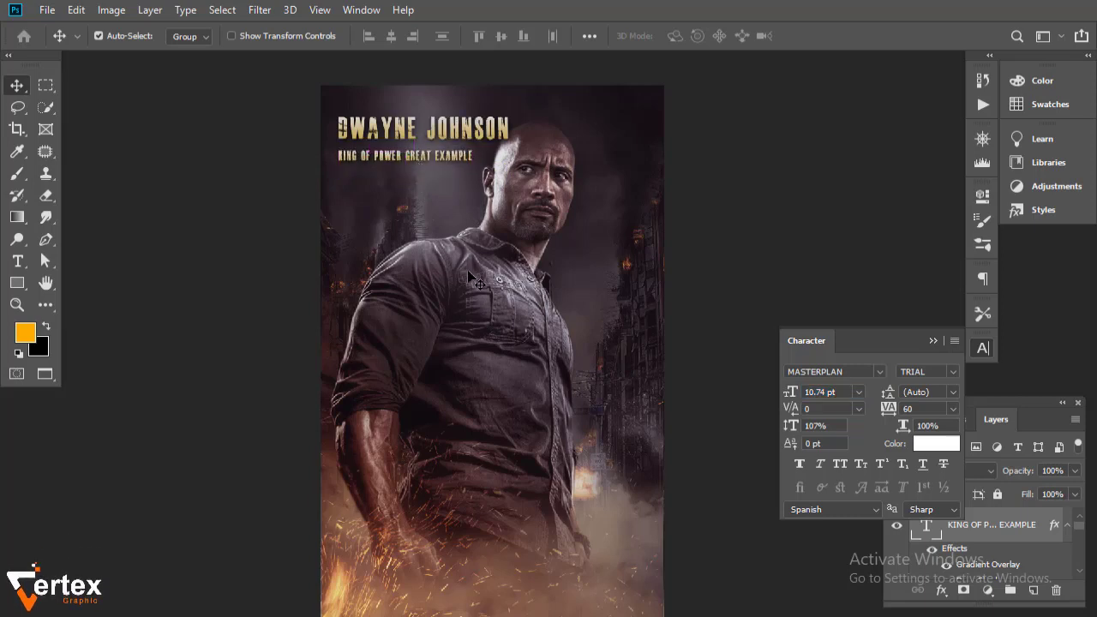
key(shift+Up)
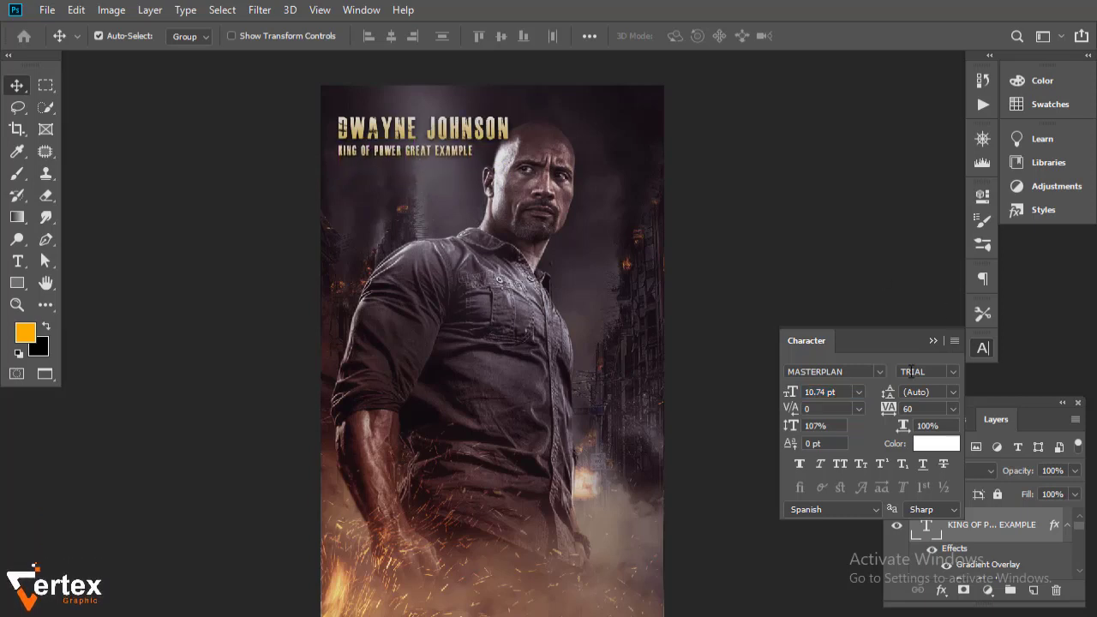
click(978, 470)
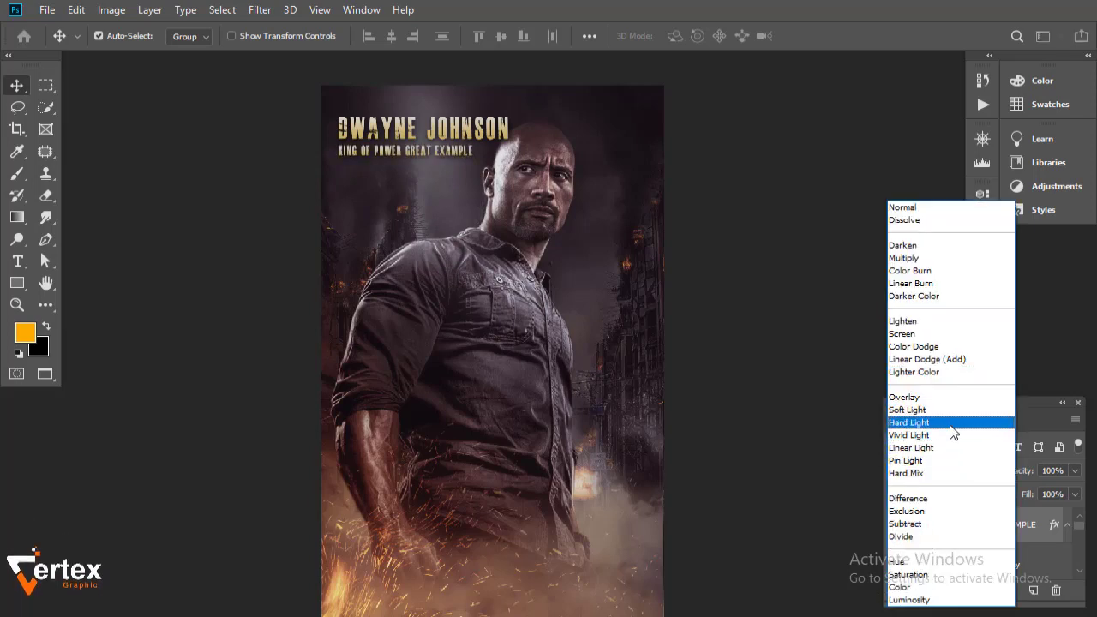
Set the tagline layer's blend mode to Exclusion and zoom in on the titles.
click(952, 512)
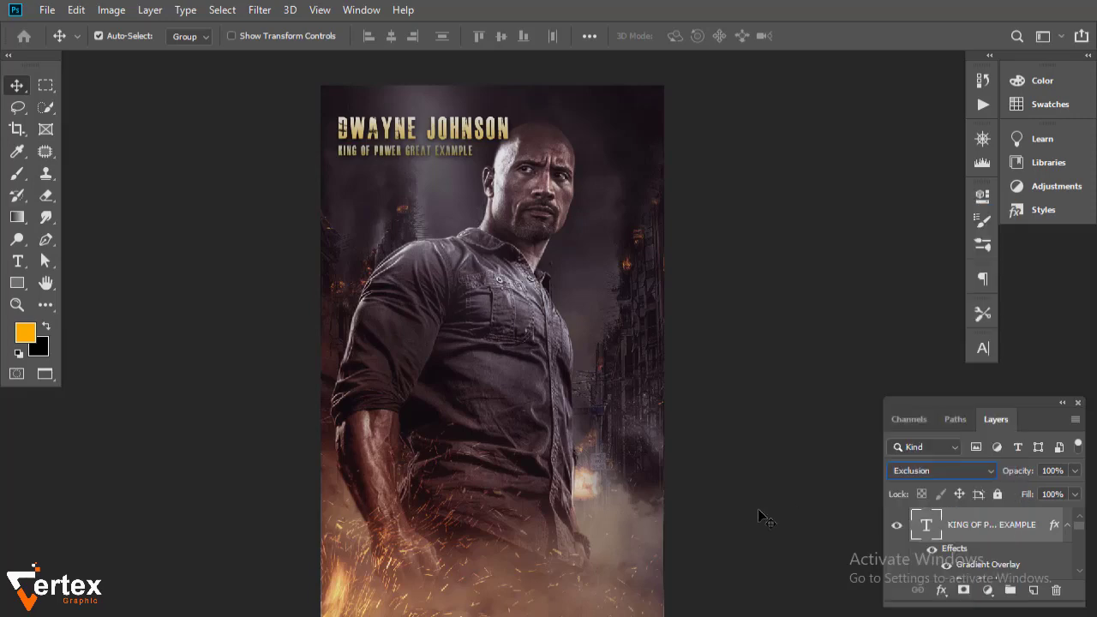
ctrl+click(445, 159)
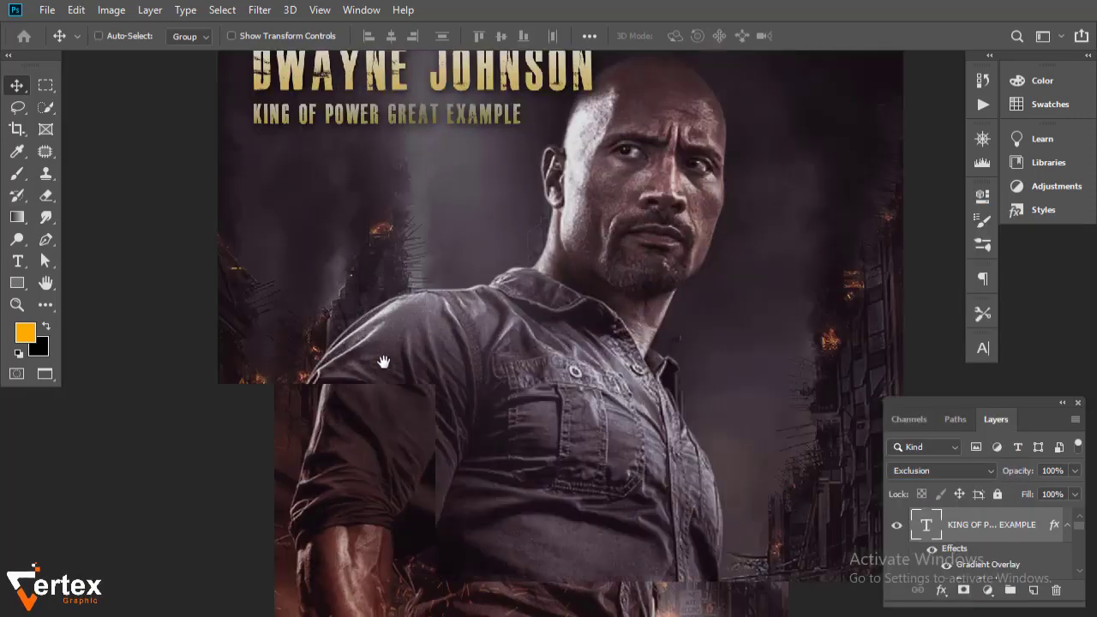
scroll(397, 301, up, 3)
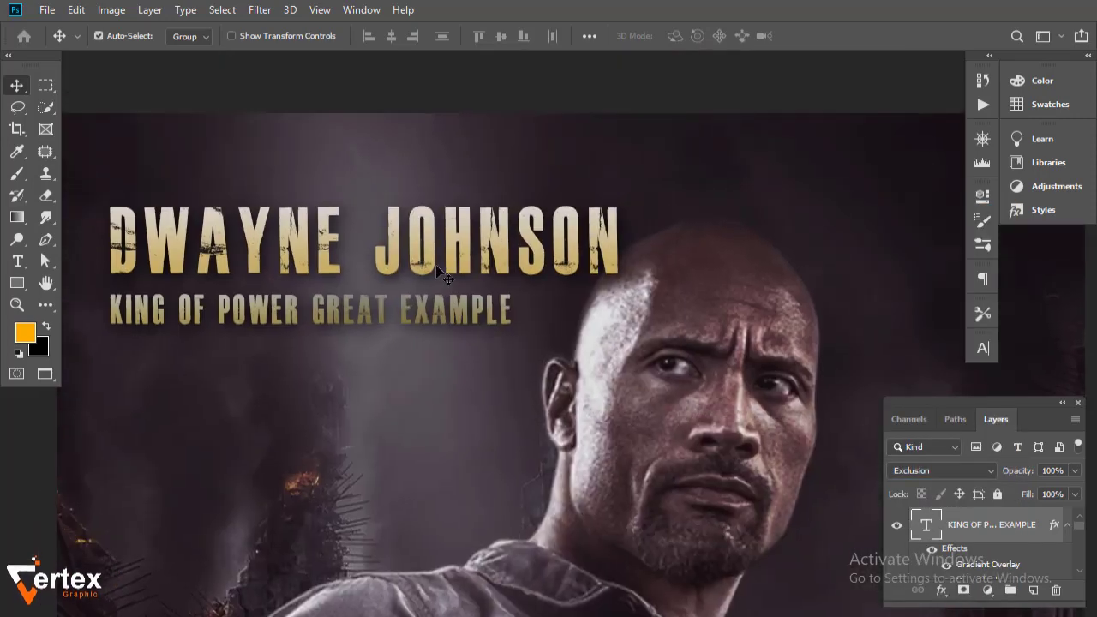
Scale the DWAYNE JOHNSON title down to about 92% and nudge it slightly lower.
key(ctrl+t)
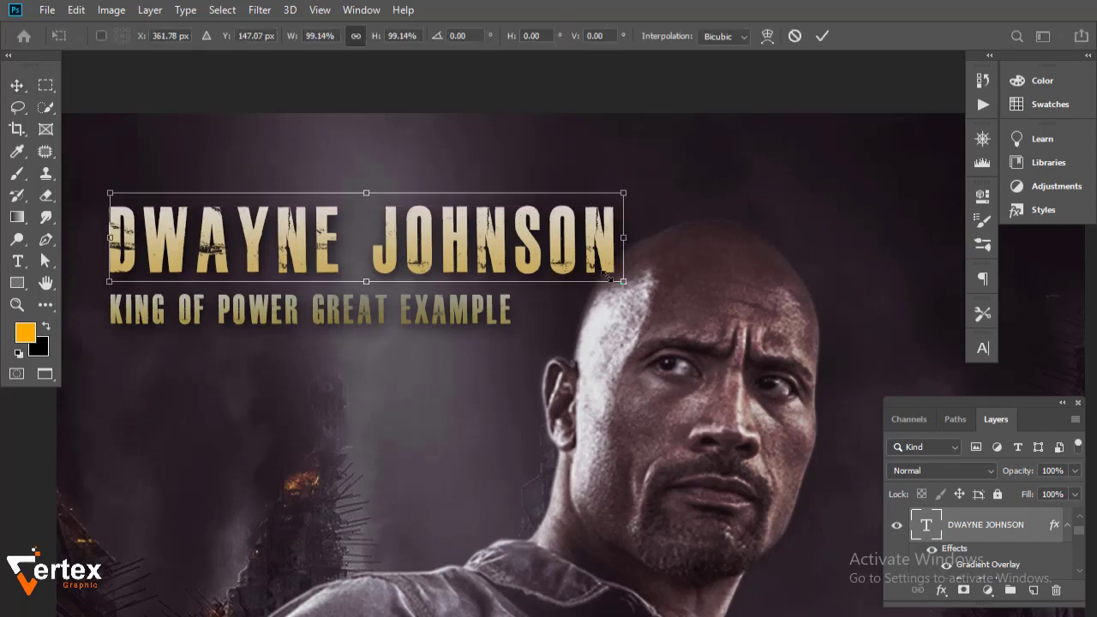
drag(629, 278, 583, 272)
key(Return)
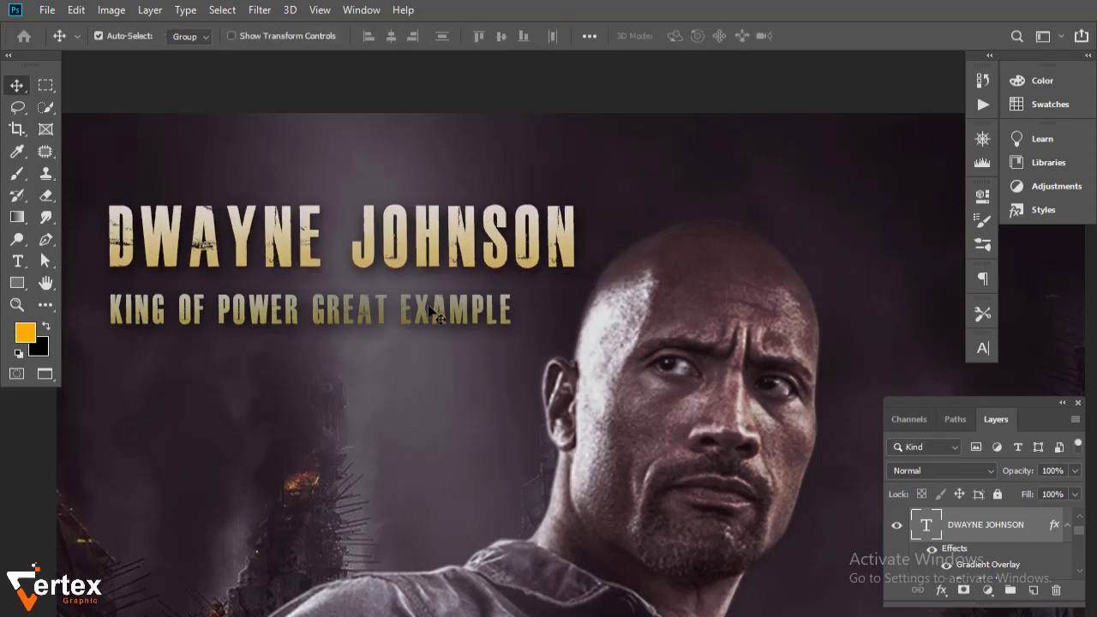
click(406, 319)
double_click(403, 257)
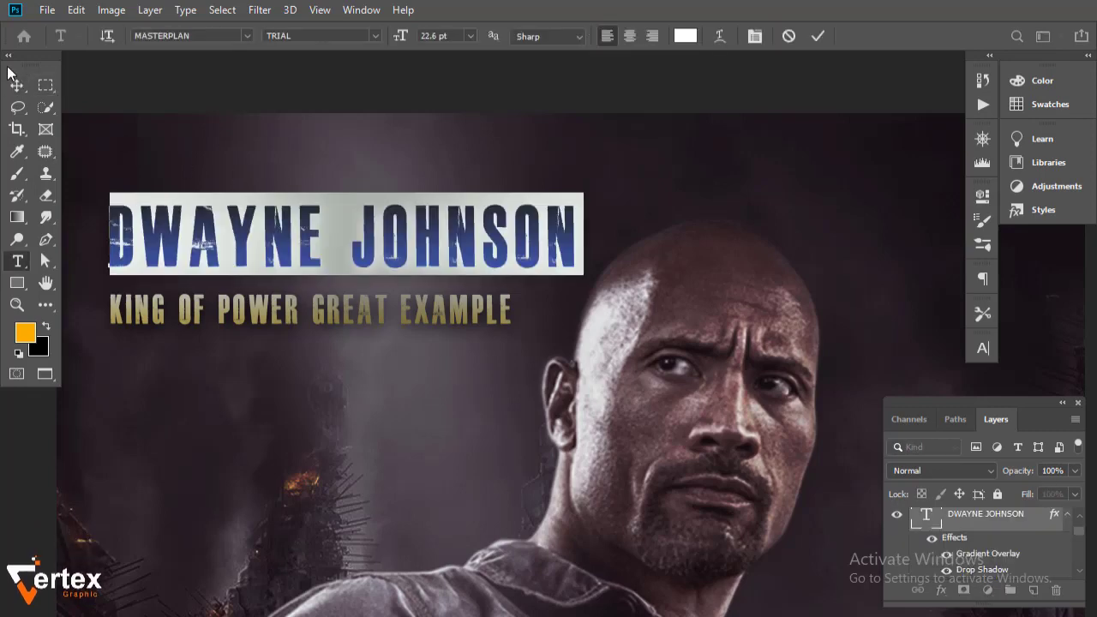
drag(237, 245, 239, 255)
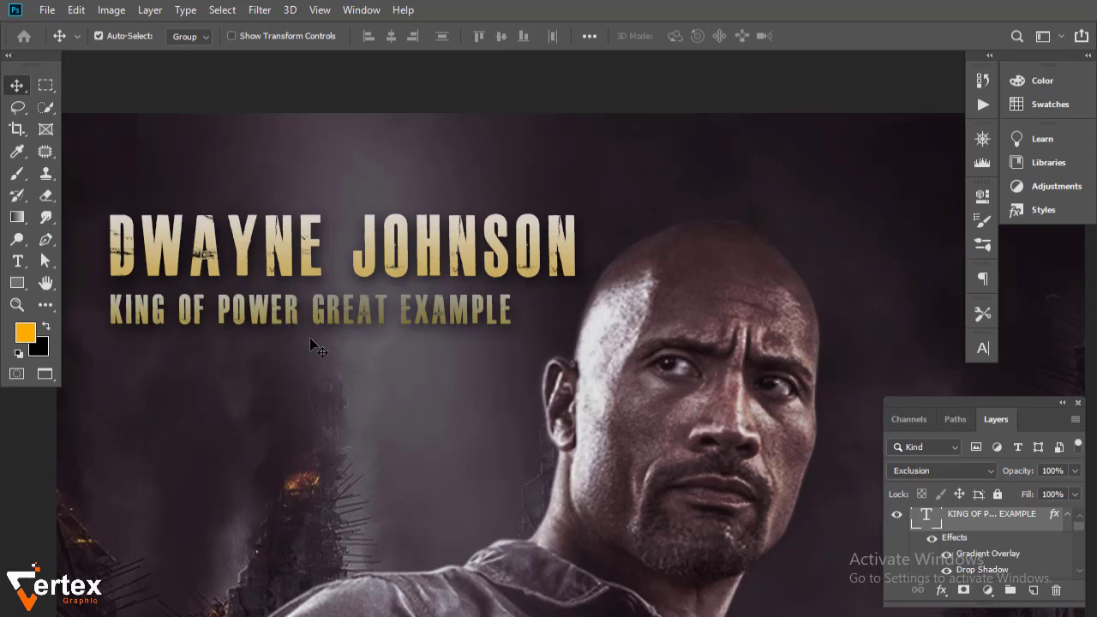
Scale the tagline to about 87%, tuck it under the title, and zoom out.
drag(310, 337, 348, 345)
key(ctrl+t)
drag(512, 325, 446, 319)
key(Return)
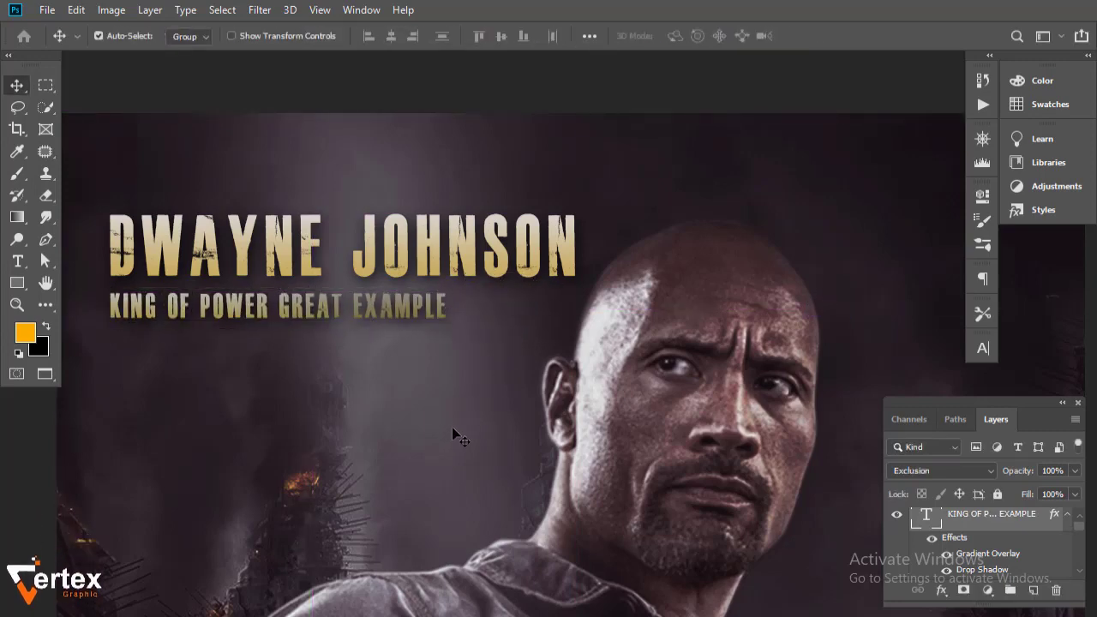
key(ctrl+minus)
key(ctrl+minus)
drag(491, 345, 460, 260)
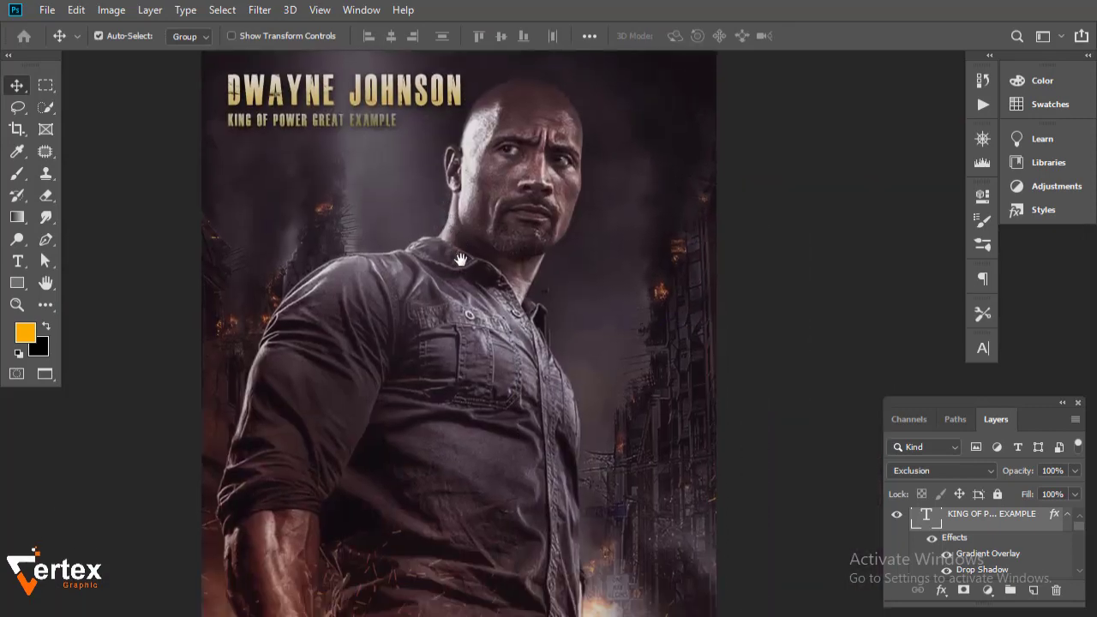
key(ctrl+minus)
Duplicate the title to the poster's bottom and retype it as HOLLYWOD MOVIE POSTER.
click(397, 137)
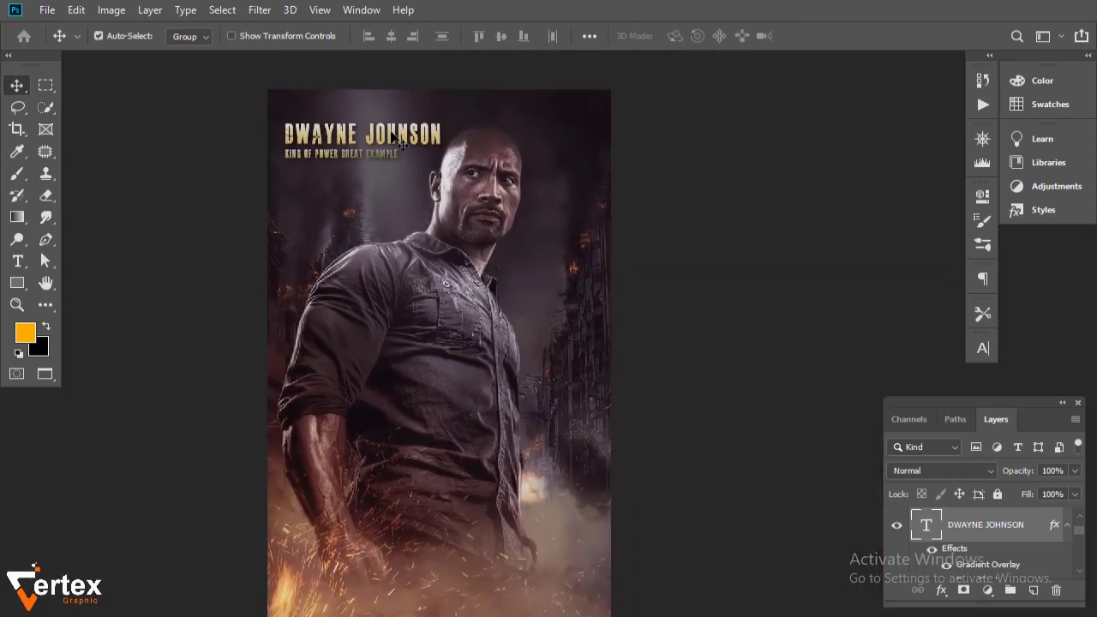
alt+drag(401, 142, 460, 549)
double_click(518, 546)
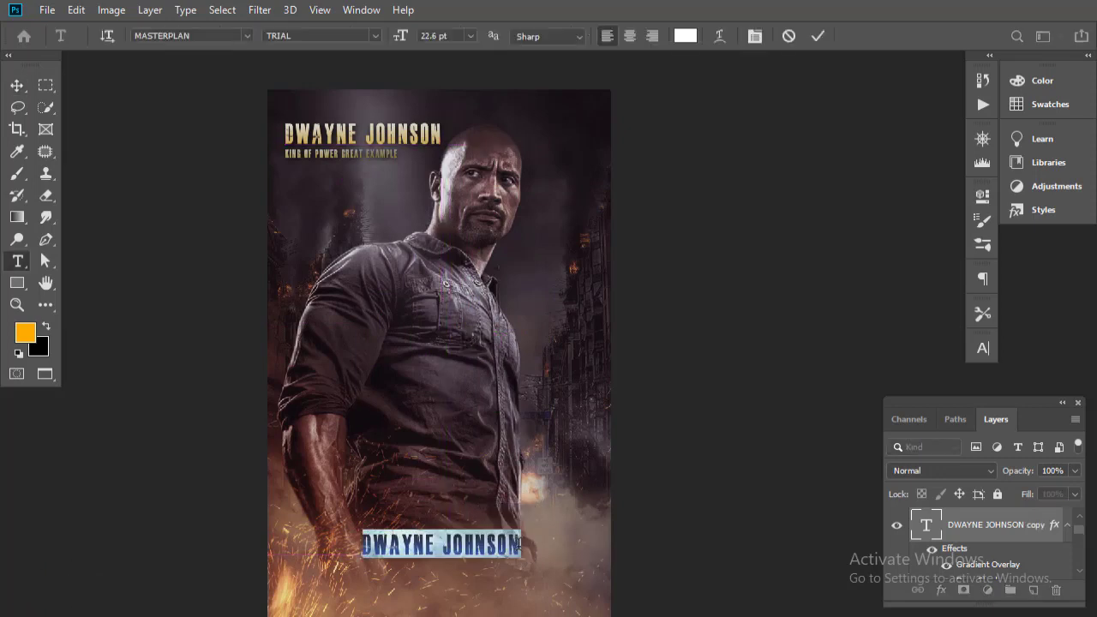
text(HOY)
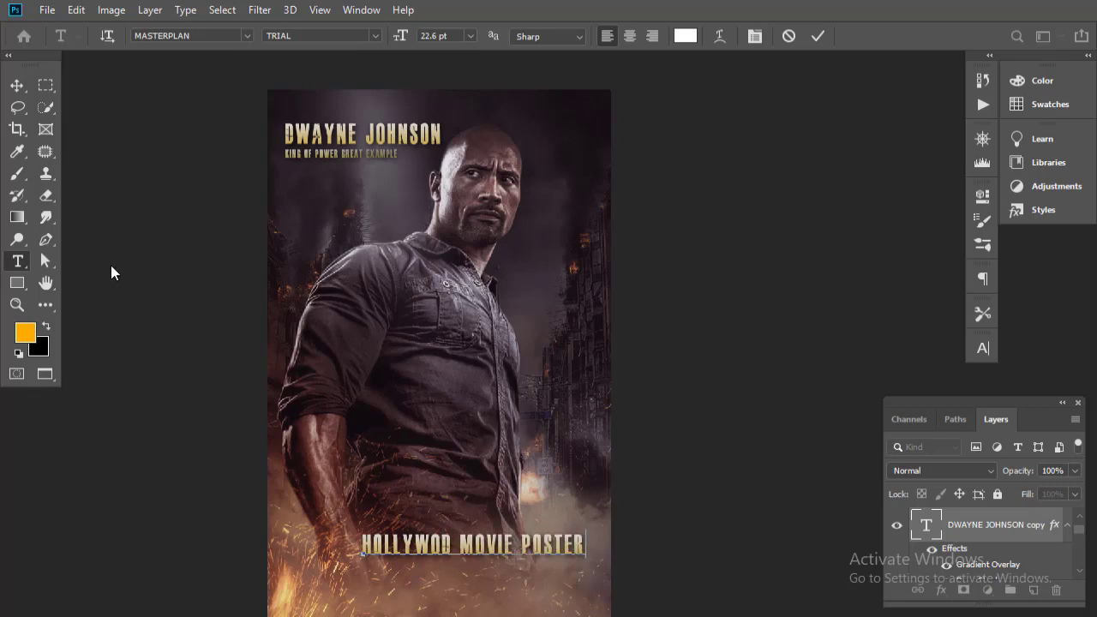
click(15, 86)
Set the bottom title's tracking to 0 and shift it slightly left.
click(983, 348)
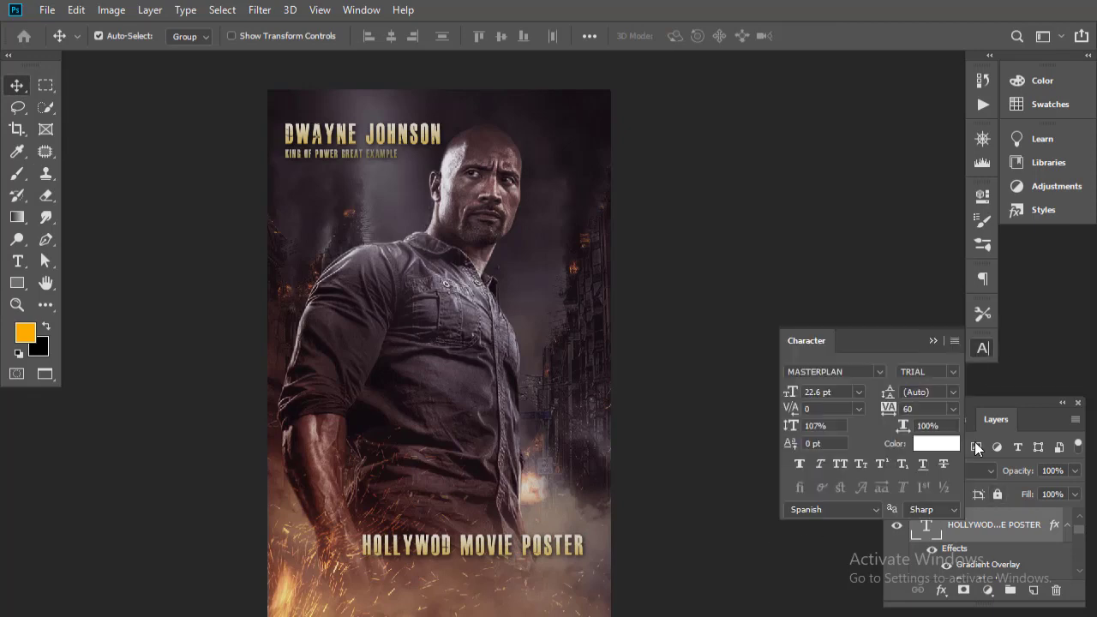
click(953, 409)
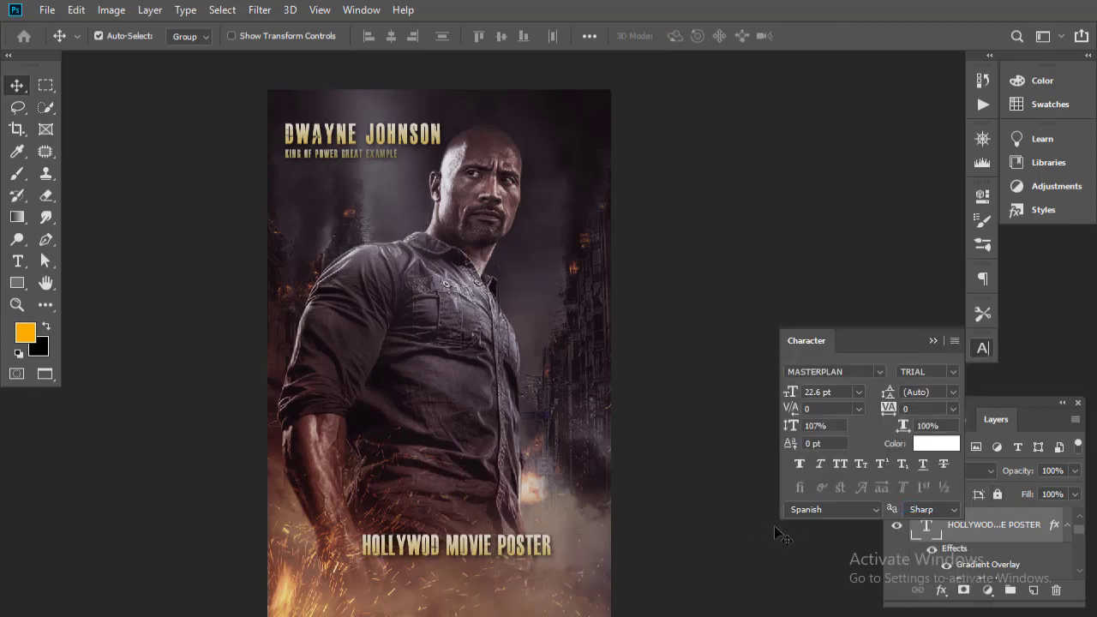
drag(463, 555, 466, 555)
scroll(1085, 569, down, 3)
scroll(1085, 568, down, 2)
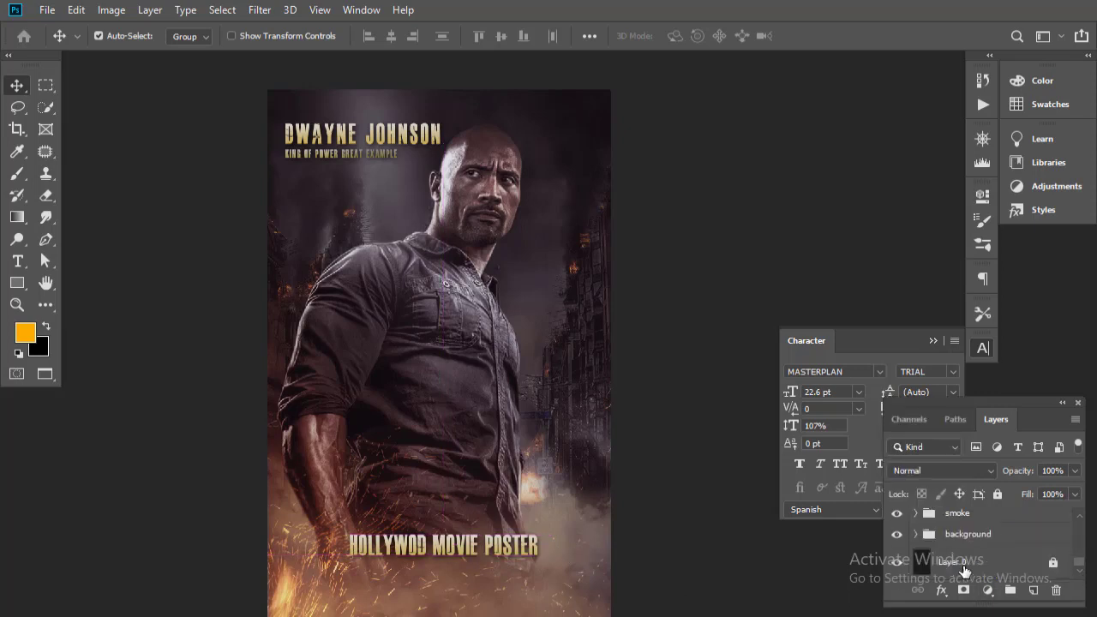
click(1069, 562)
click(340, 154)
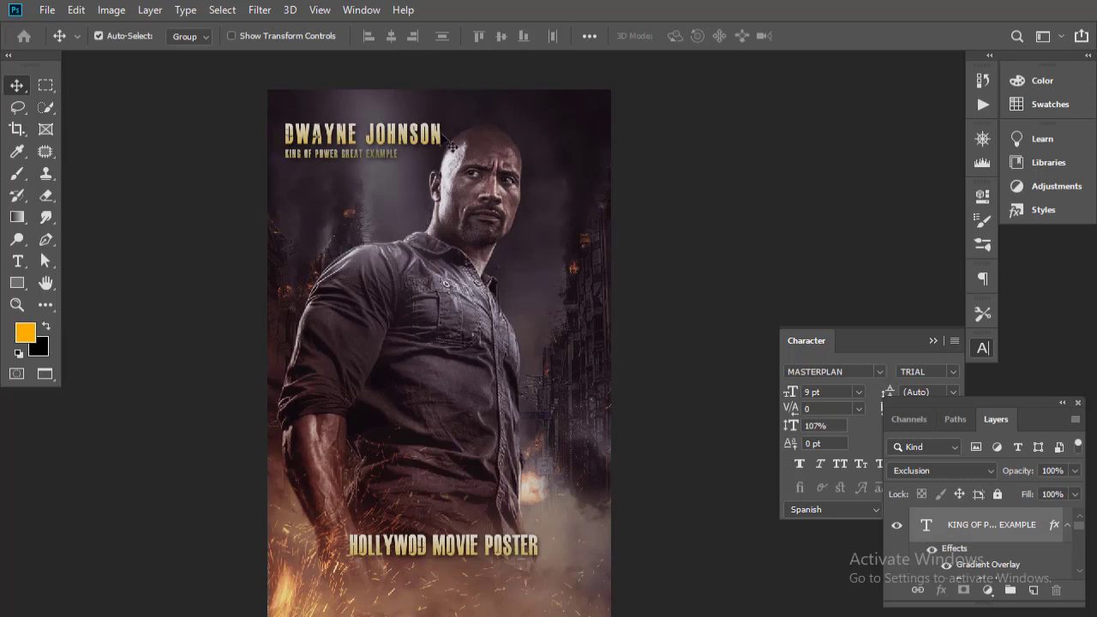
click(1069, 526)
click(534, 531)
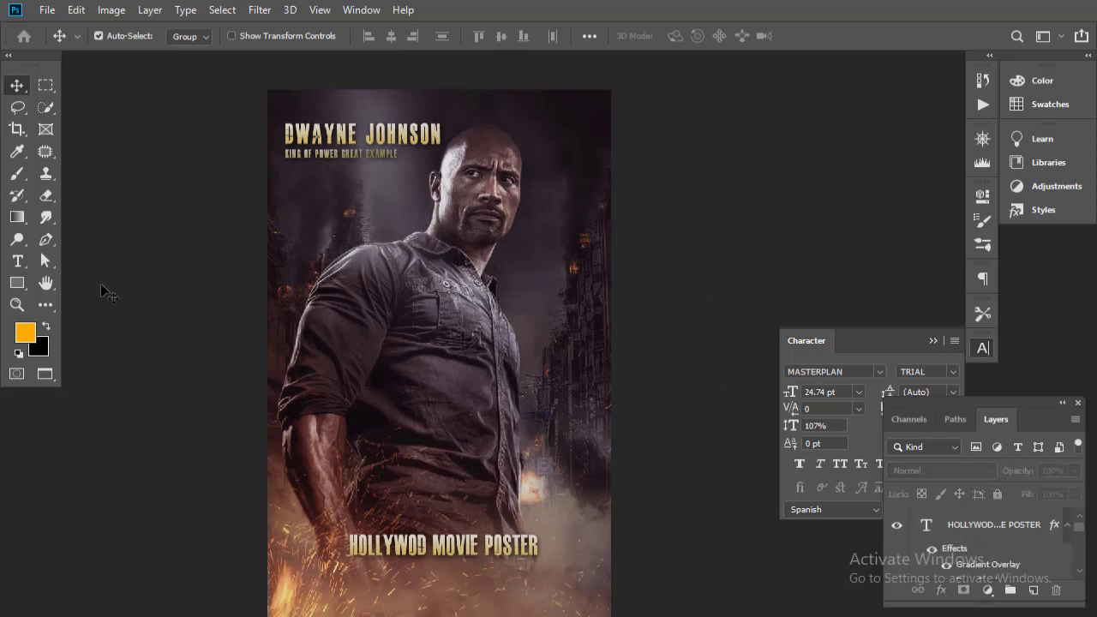
Draw a paragraph text box below the bottom title in Myriad Pro Regular, 8.74 pt.
click(17, 262)
drag(335, 215, 607, 490)
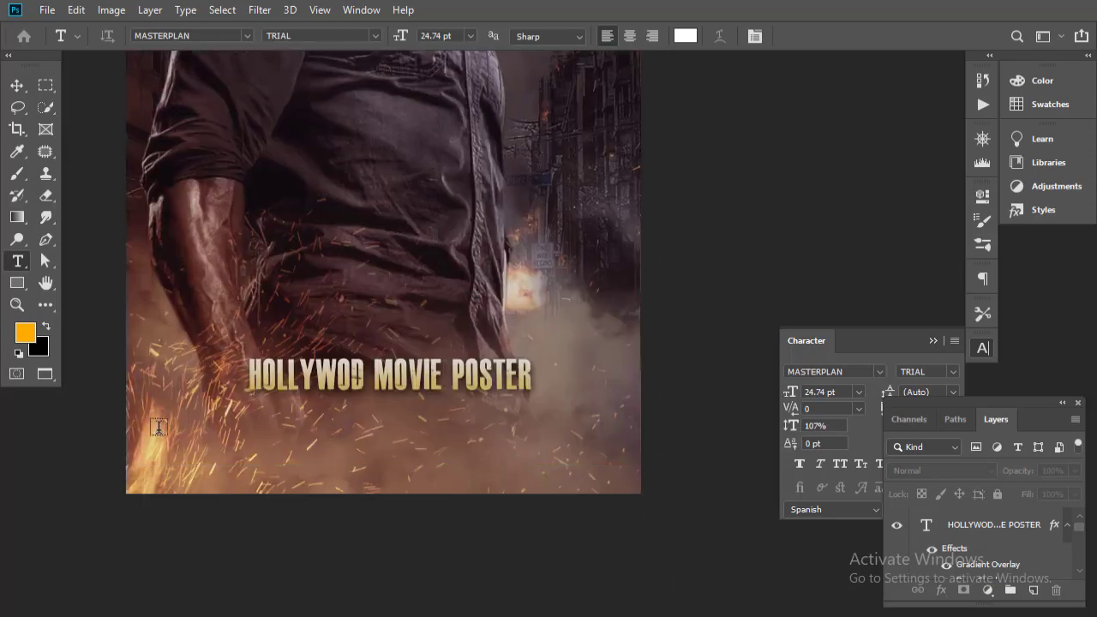
drag(154, 413, 606, 476)
click(879, 372)
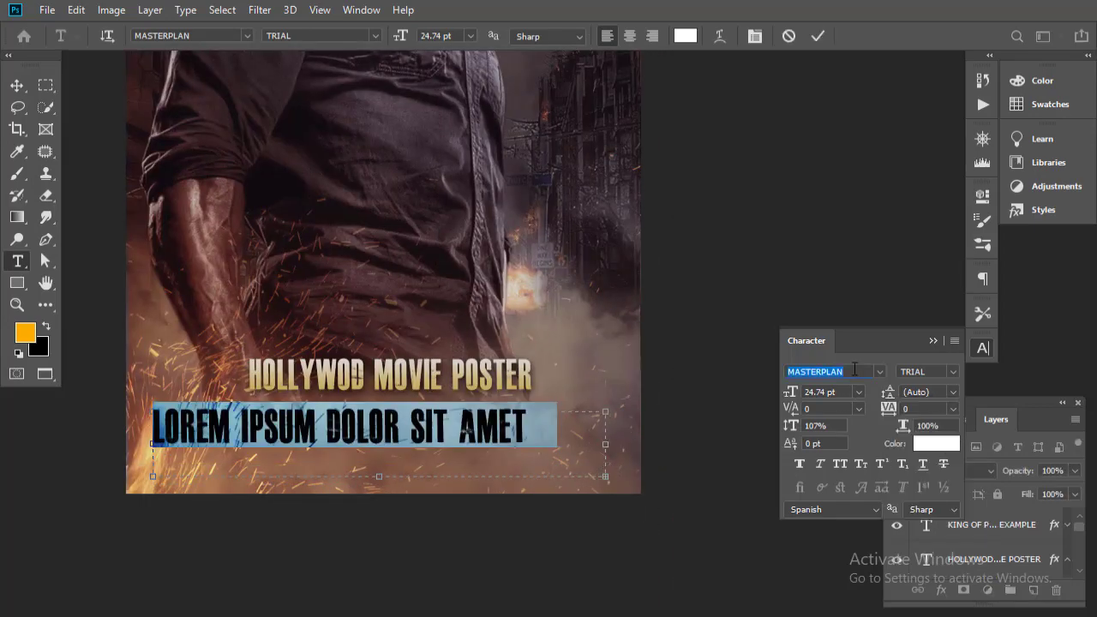
click(784, 47)
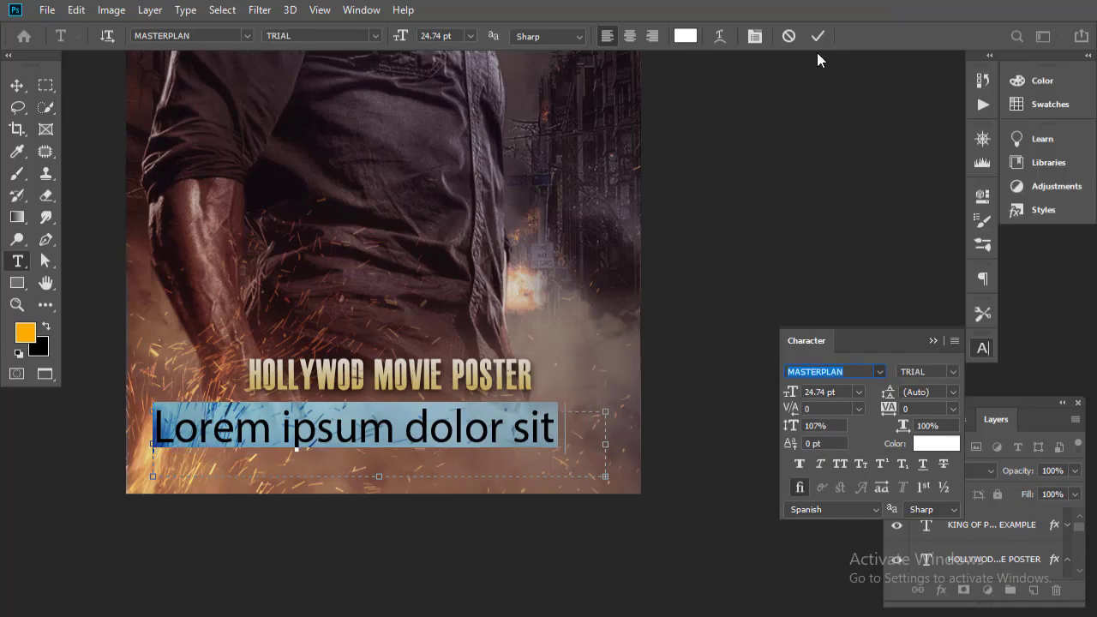
drag(790, 396, 777, 400)
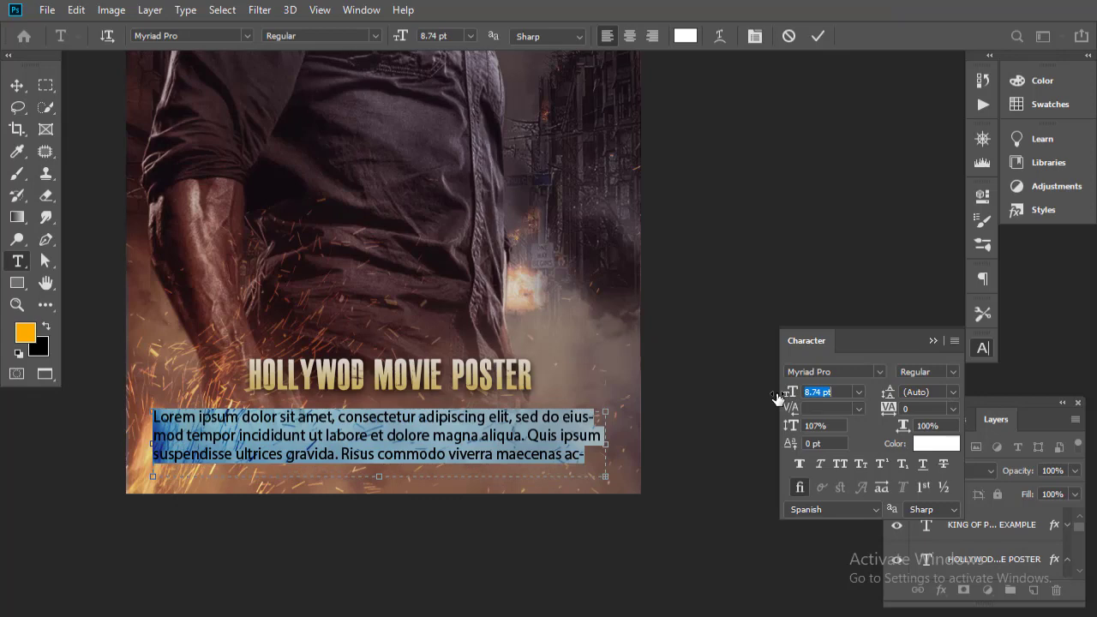
Fill the box with Lorem Ipsum placeholder text and move it up closer to the title.
click(186, 10)
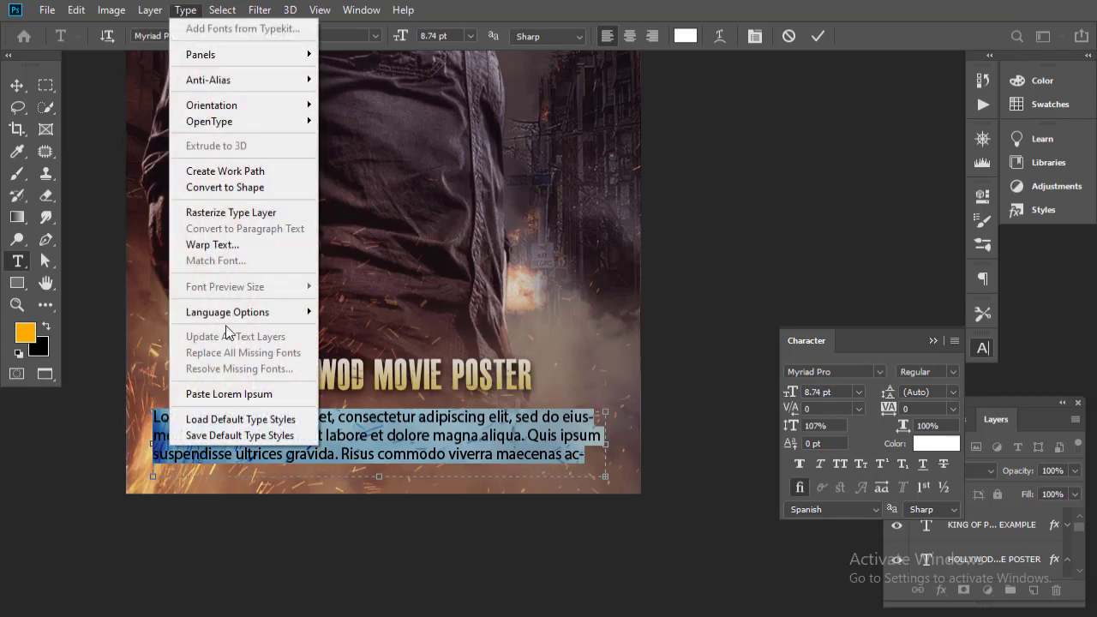
click(244, 393)
drag(792, 395, 795, 399)
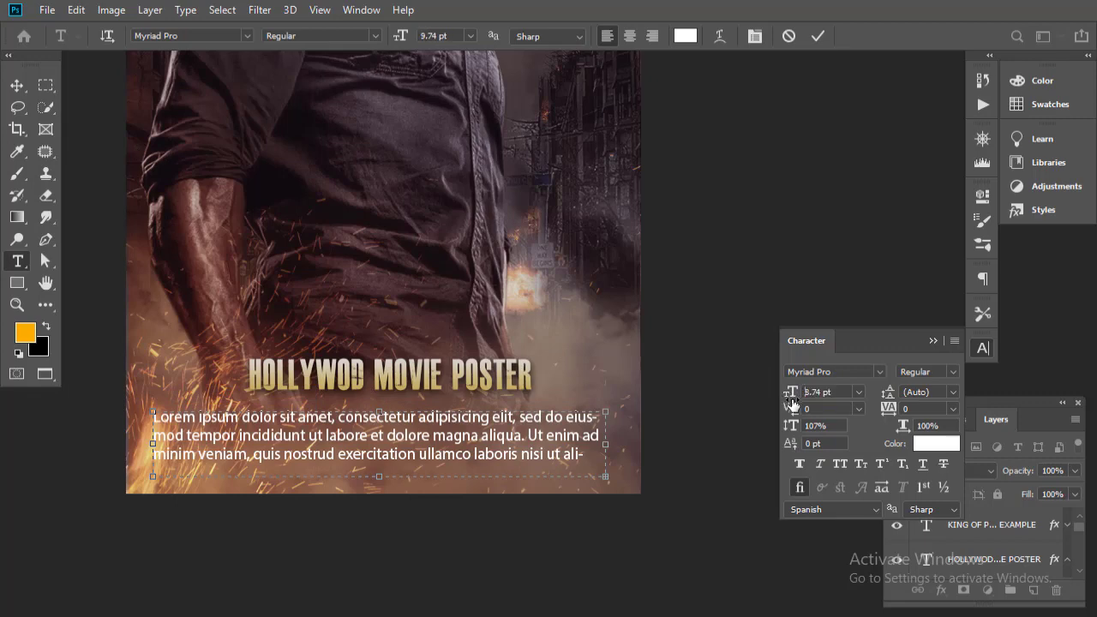
click(17, 85)
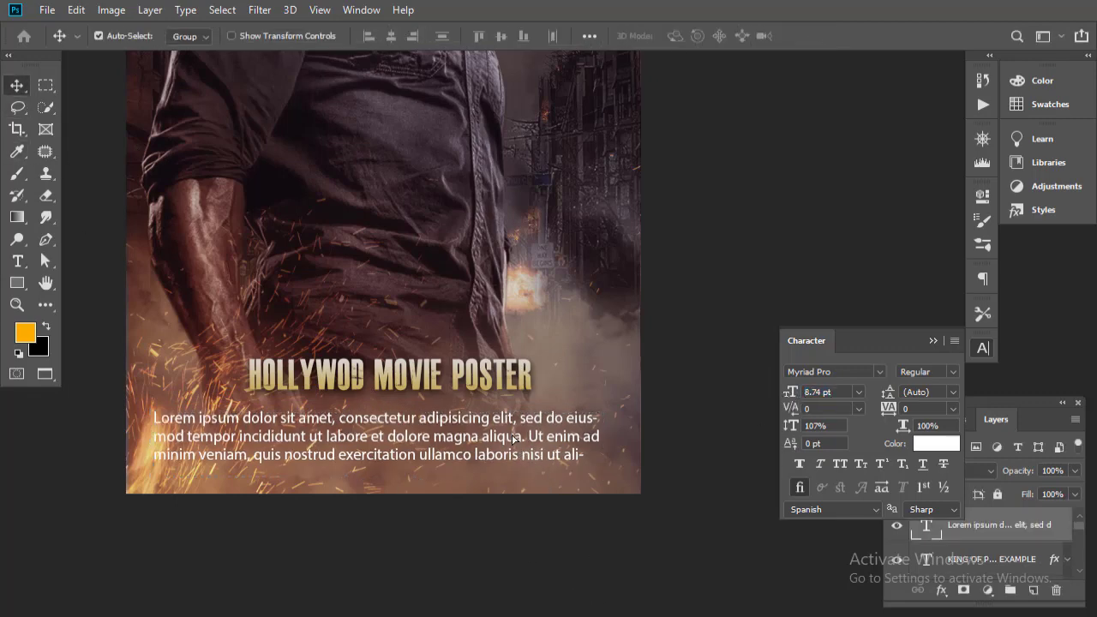
drag(514, 445, 512, 434)
Centre the HOLLYWOD MOVIE POSTER title and Lorem paragraph horizontally on the poster, then deselect.
scroll(467, 390, down, 3)
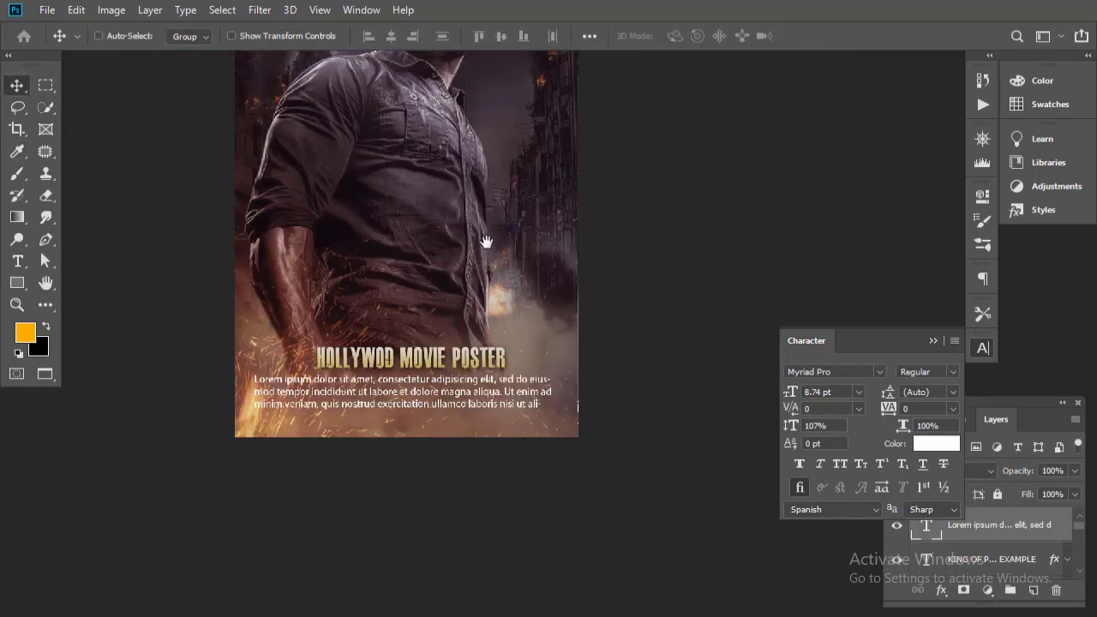
drag(500, 386, 505, 386)
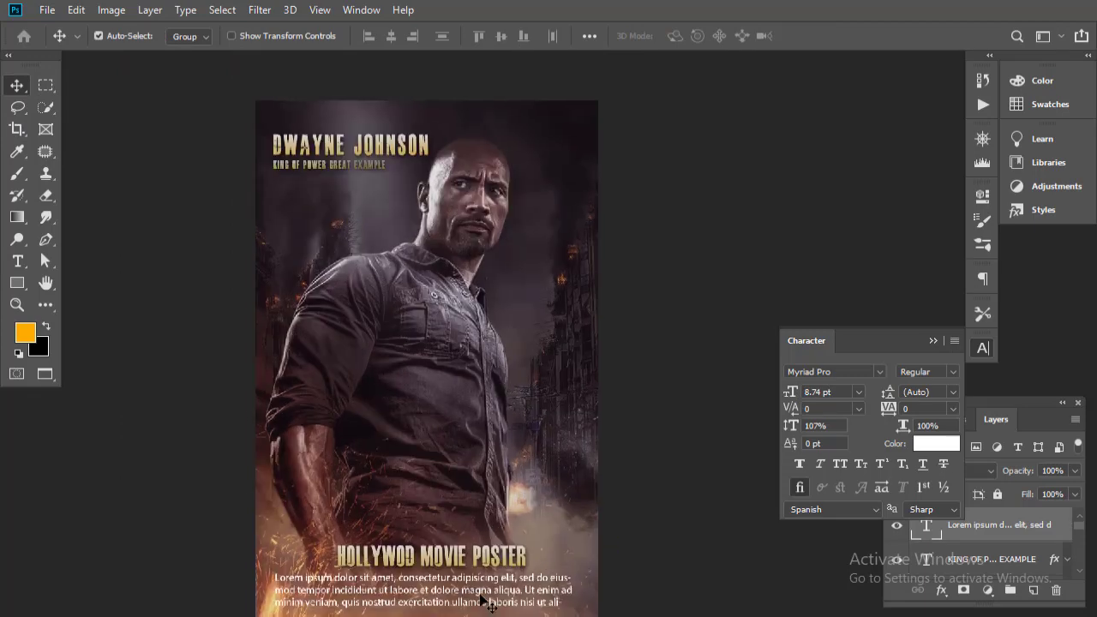
drag(472, 593, 484, 595)
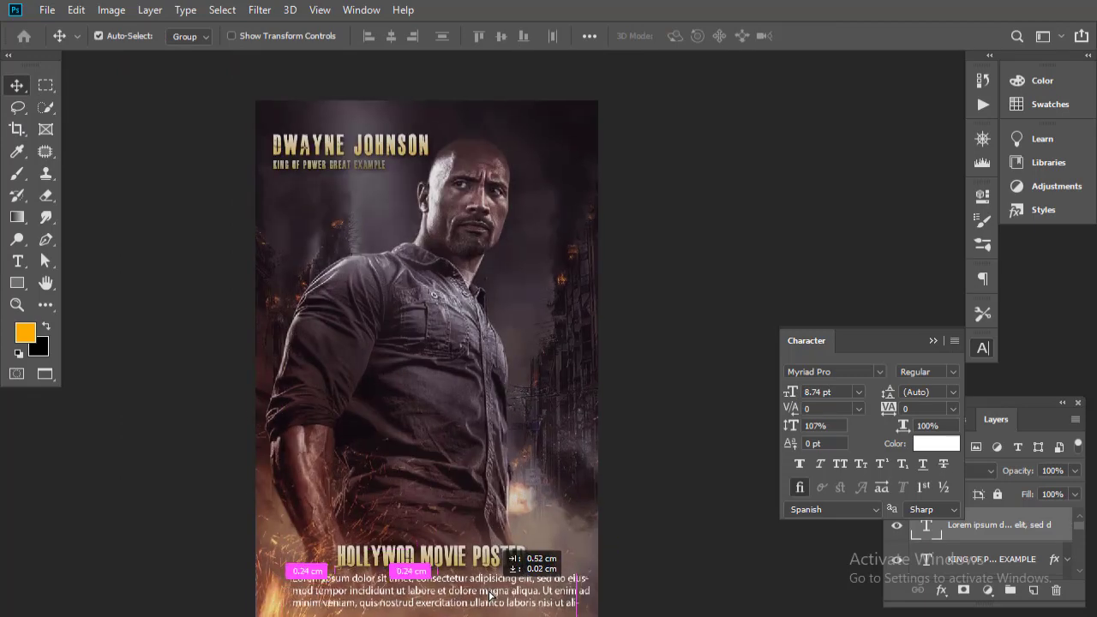
drag(468, 559, 463, 559)
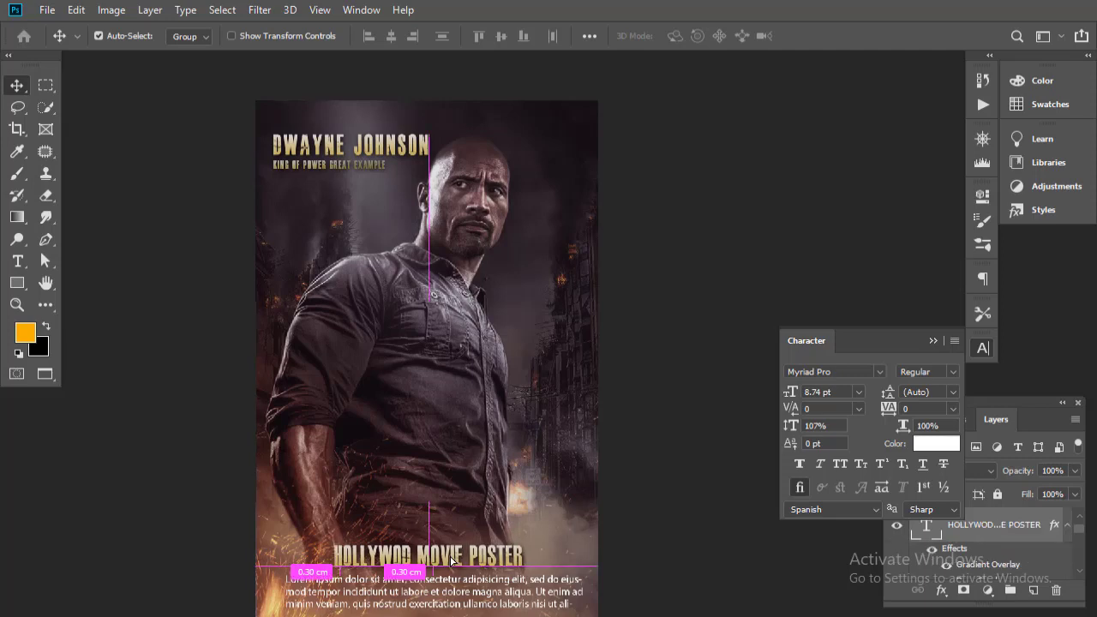
drag(495, 603, 490, 603)
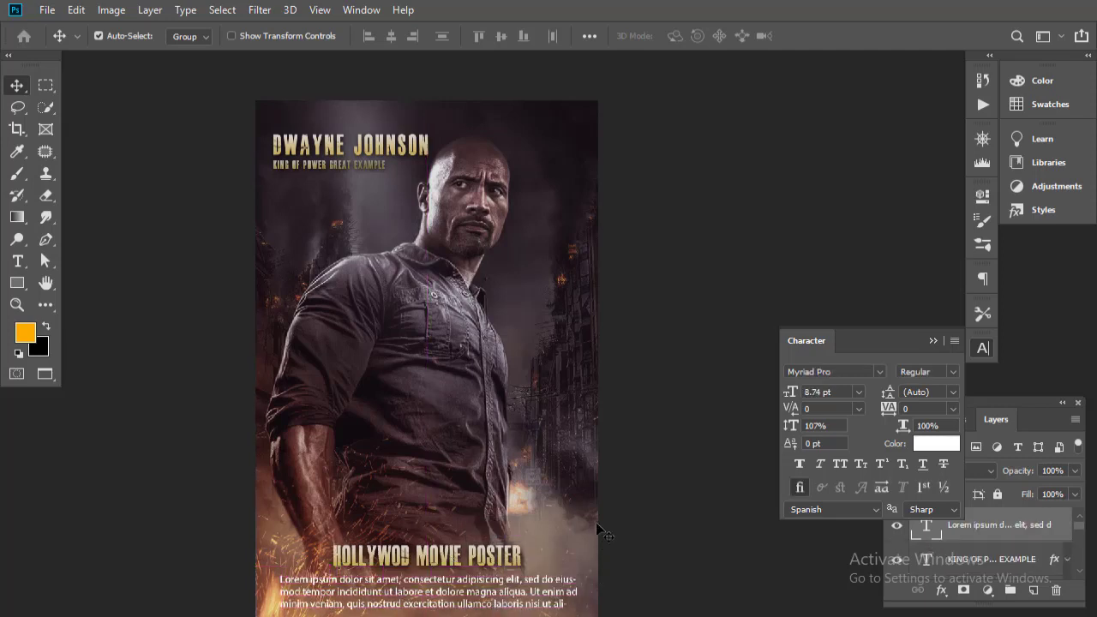
scroll(600, 515, down, 1)
scroll(608, 478, down, 1)
click(680, 452)
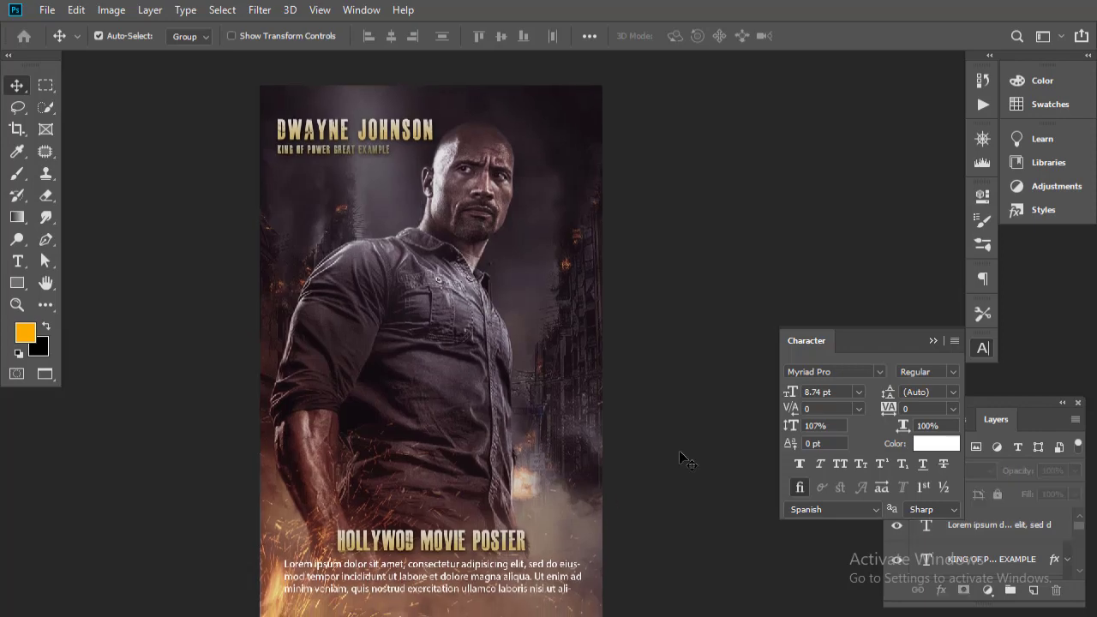